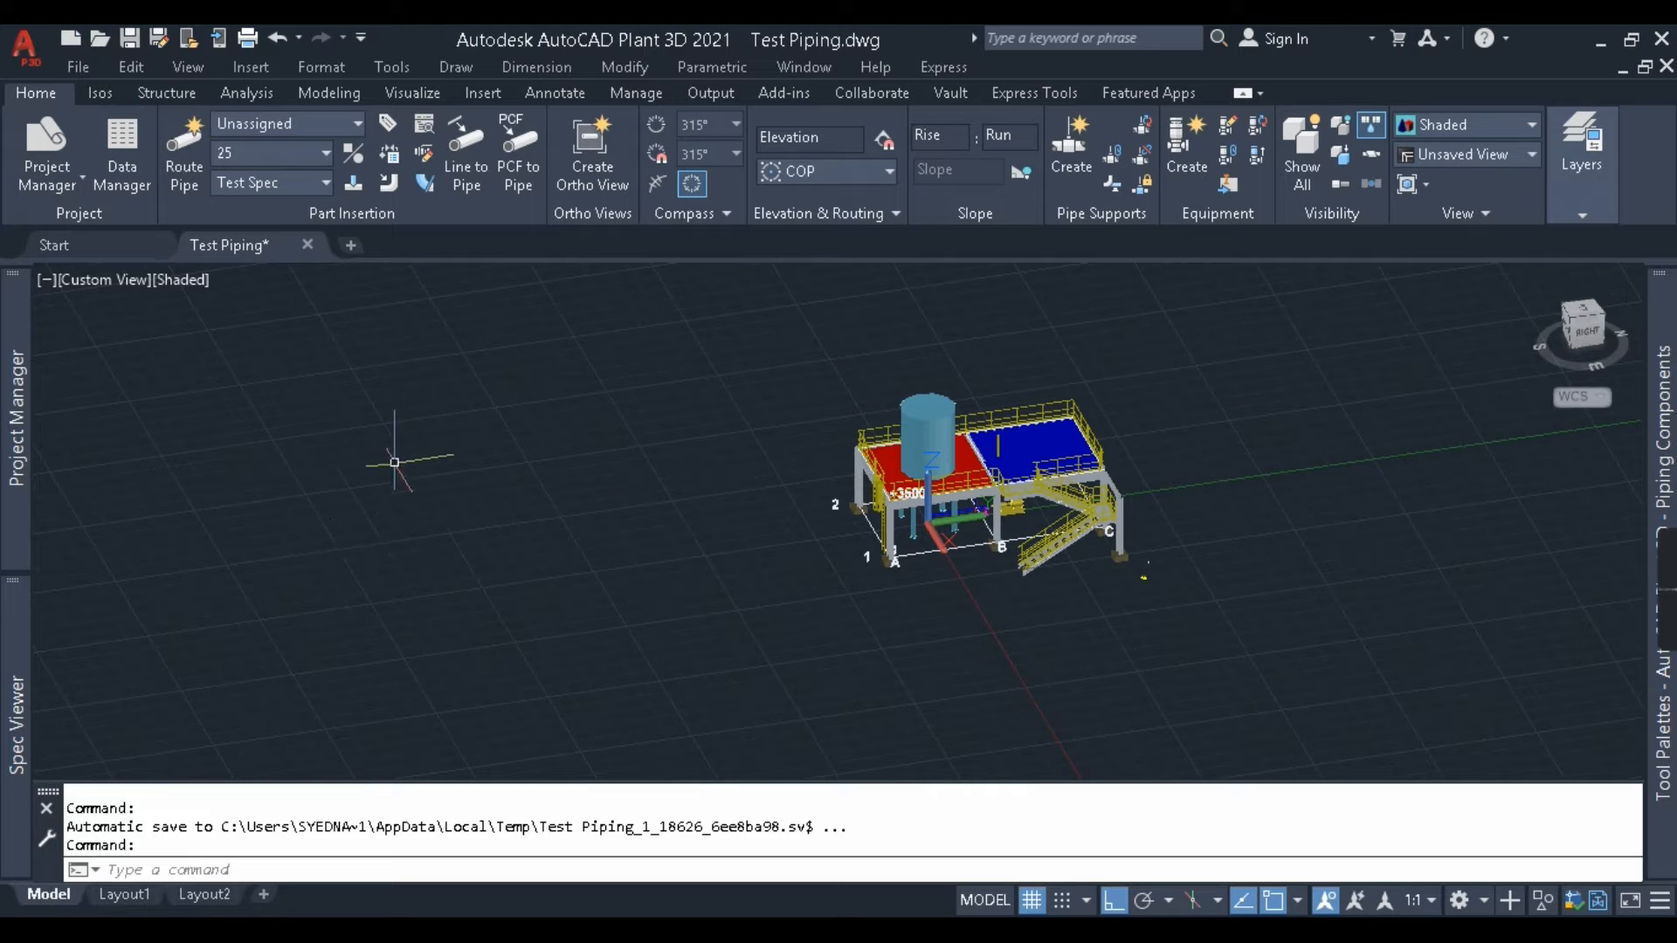
Open Test Spec from the project's spec sheets for editing in the Spec Editor and review its listed parts.
mouse_move(12, 676)
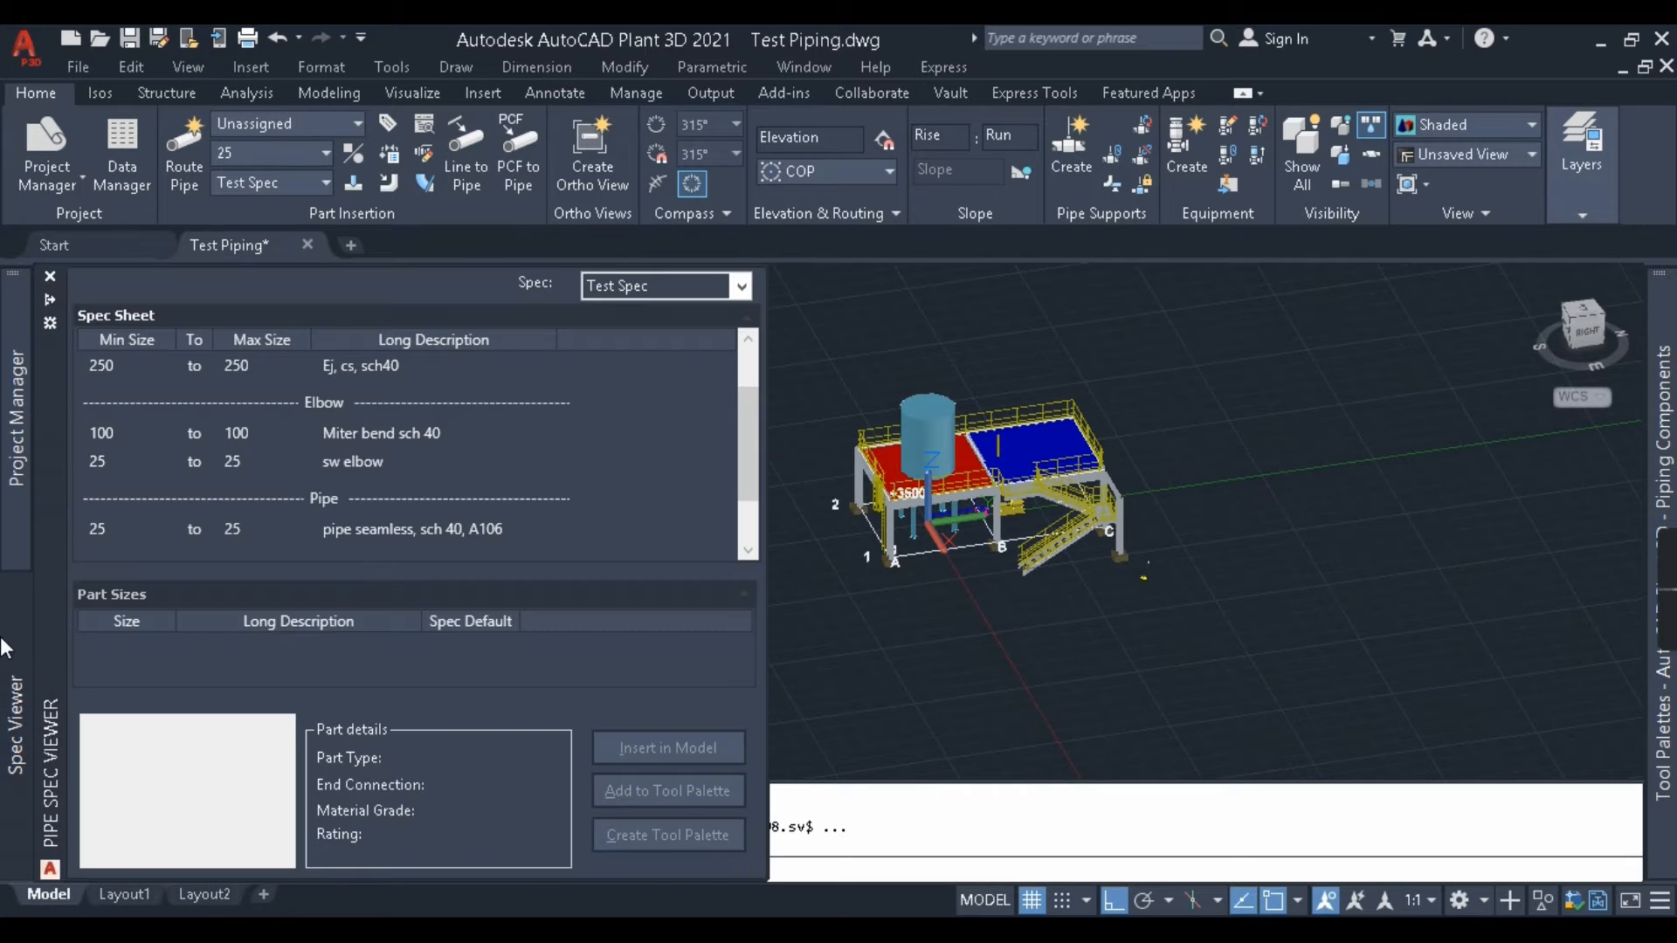
mouse_move(19, 434)
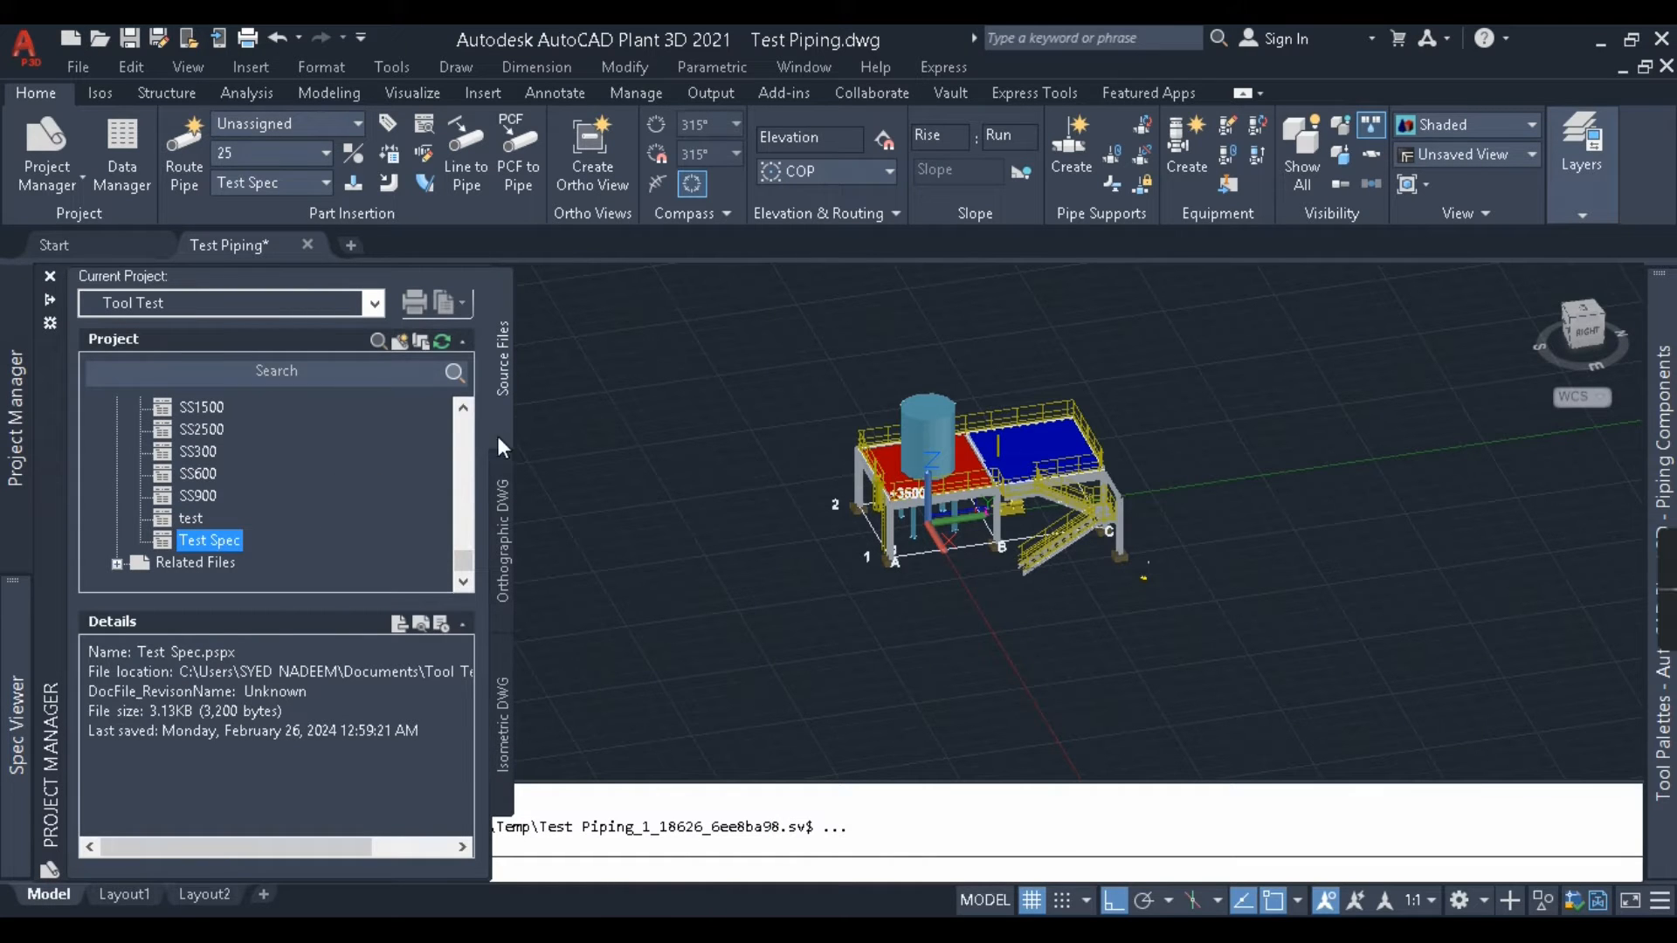
scroll(299, 481, "up", 3)
scroll(302, 498, "down", 3)
right_click(193, 543)
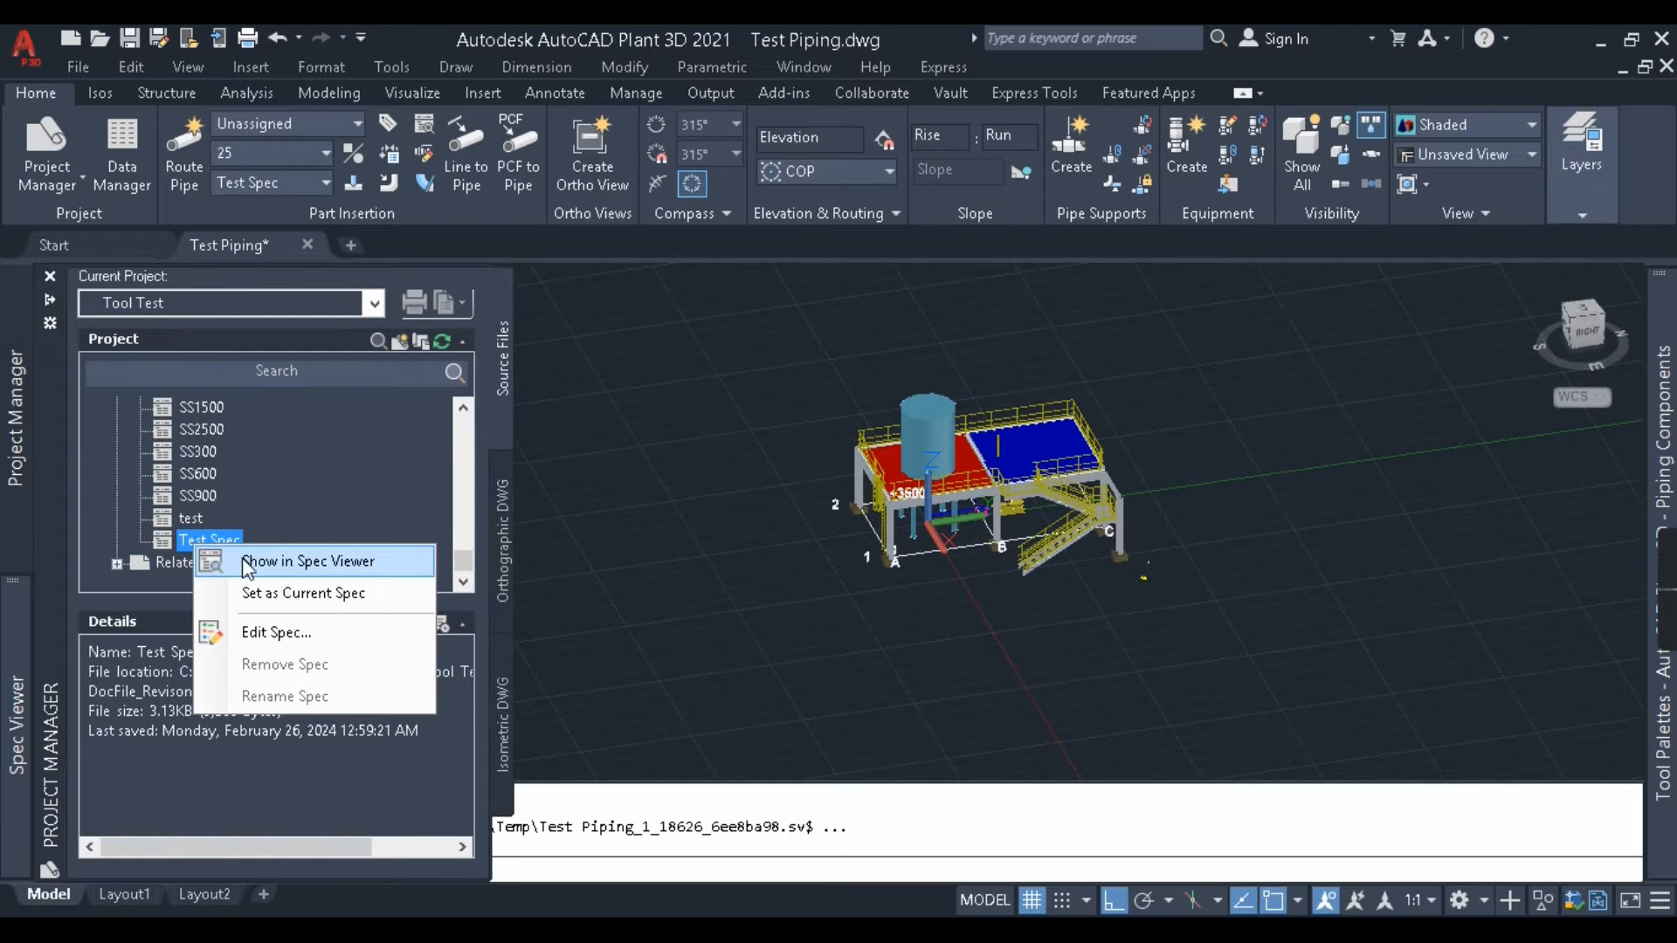
left_click(252, 637)
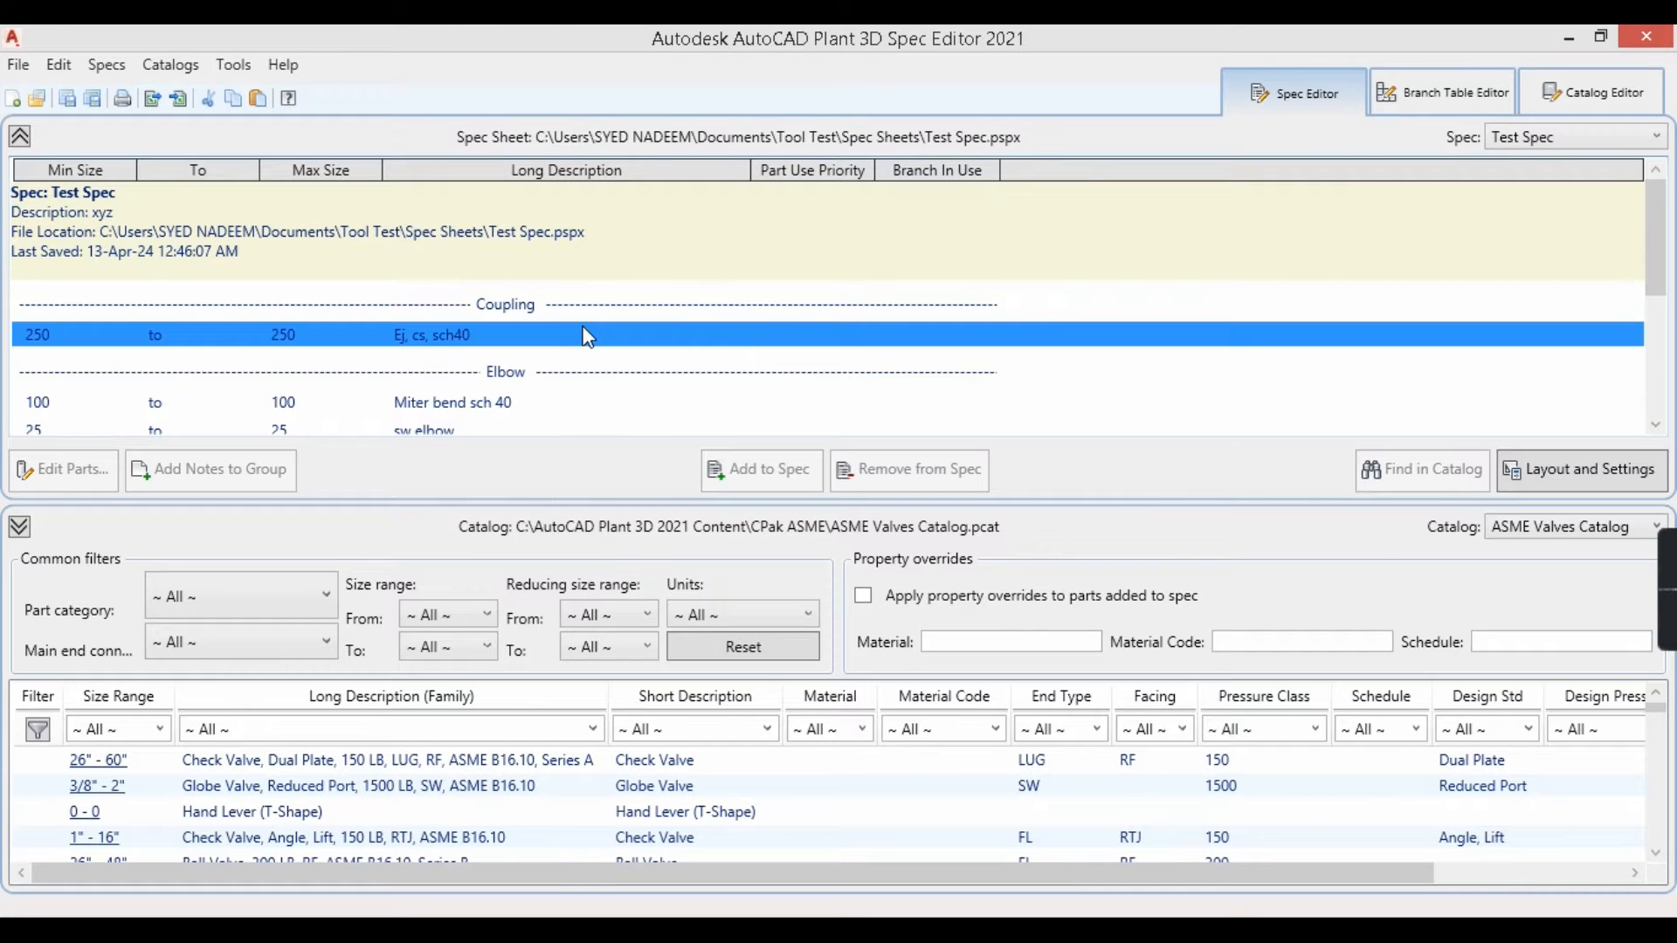
scroll(541, 384, "down", 3)
scroll(579, 371, "up", 3)
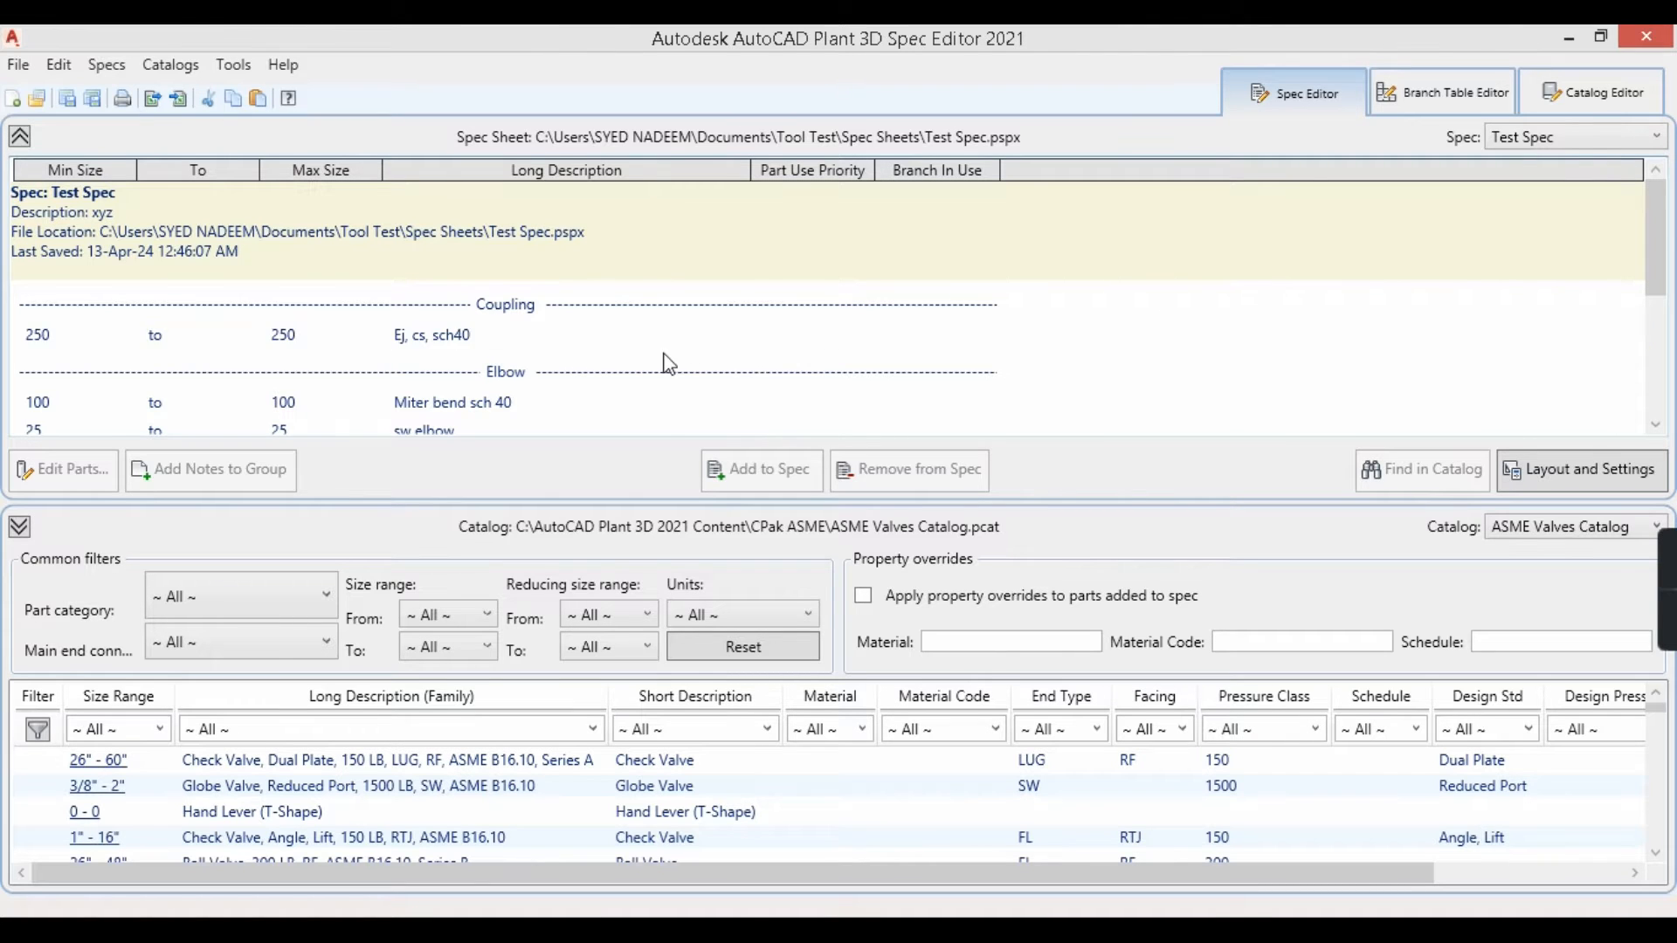
scroll(673, 363, "down", 3)
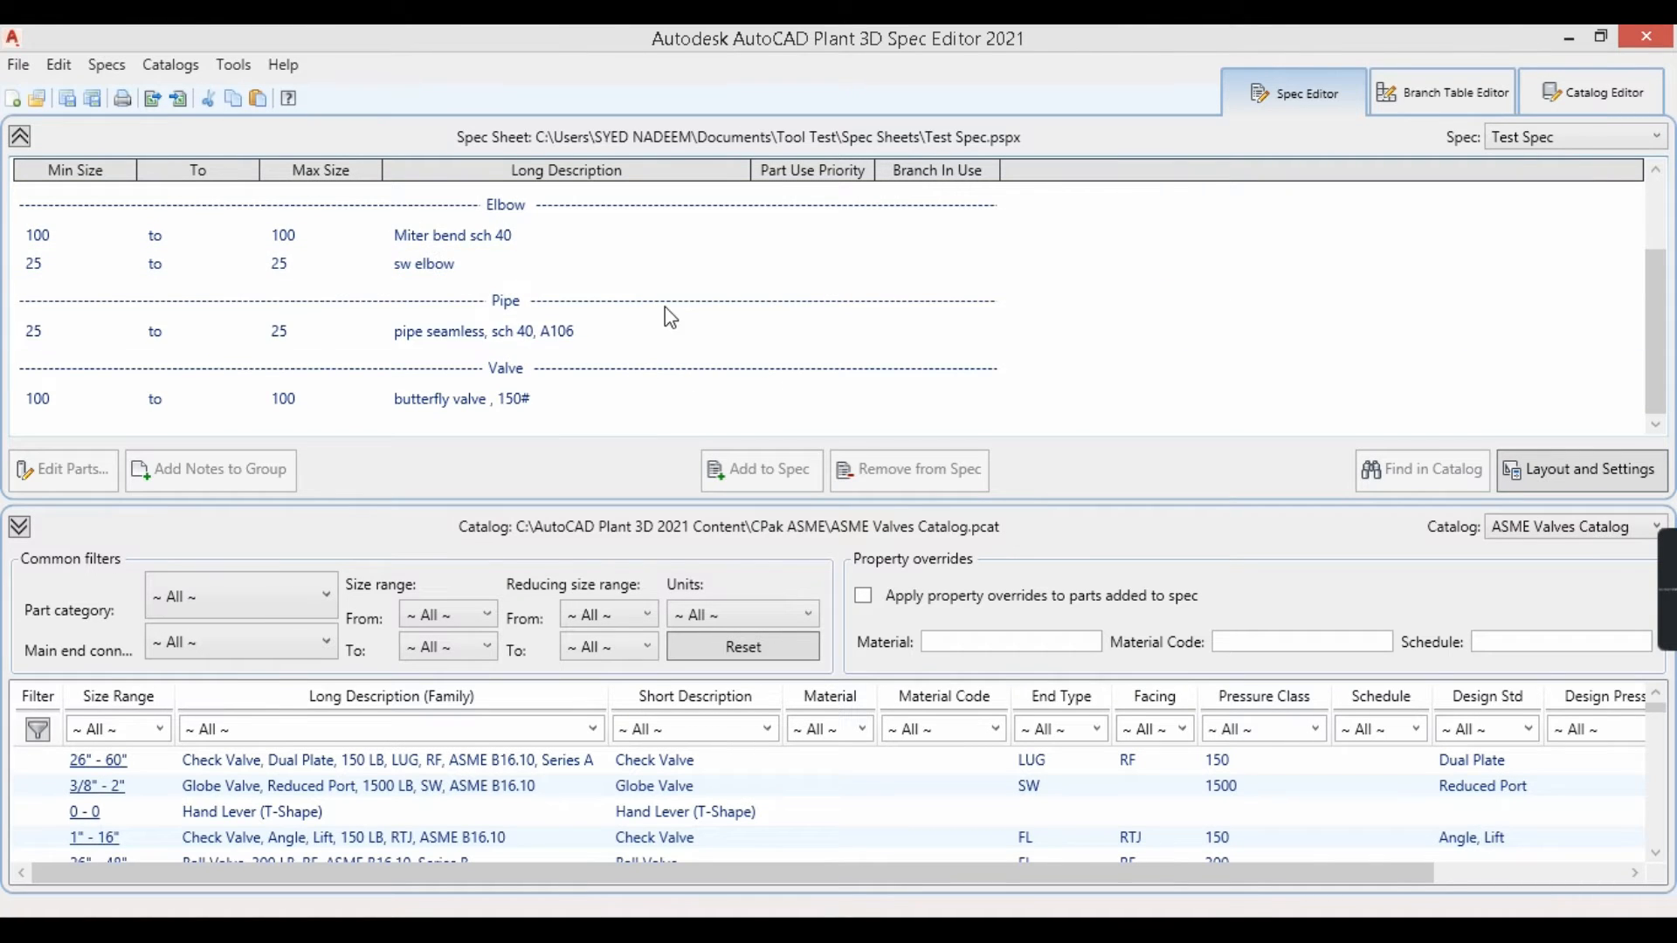
scroll(647, 371, "up", 3)
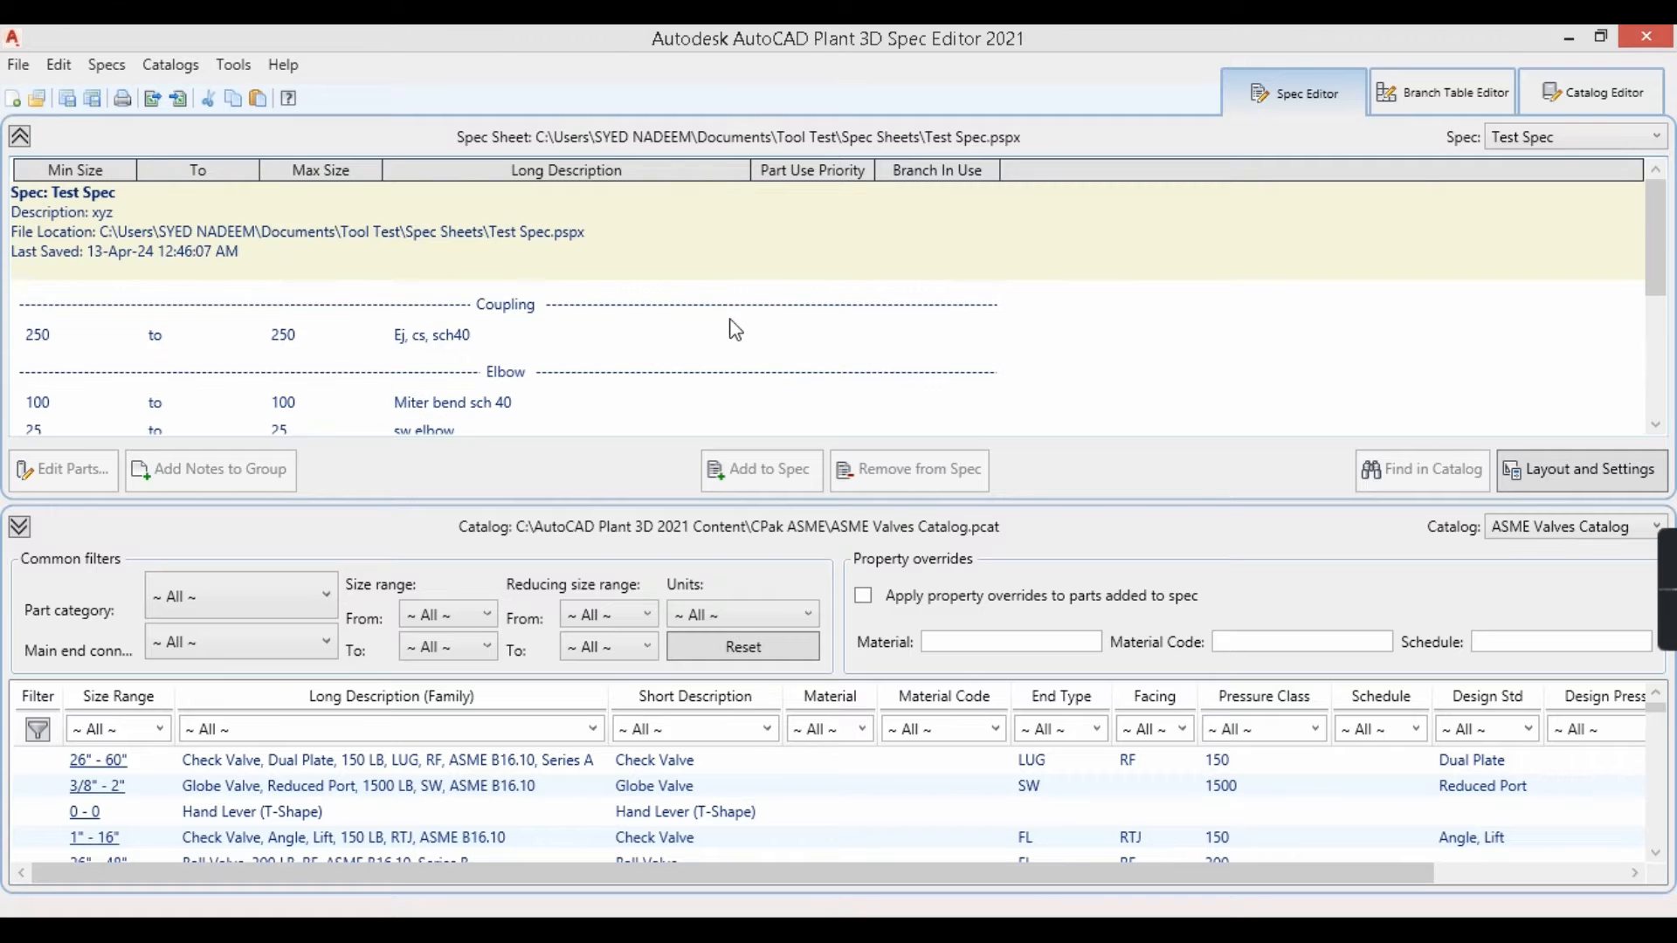
Open SUPPORTS Catalog metric.acat from the CPak Common folder in the Catalog Editor.
left_click(1604, 103)
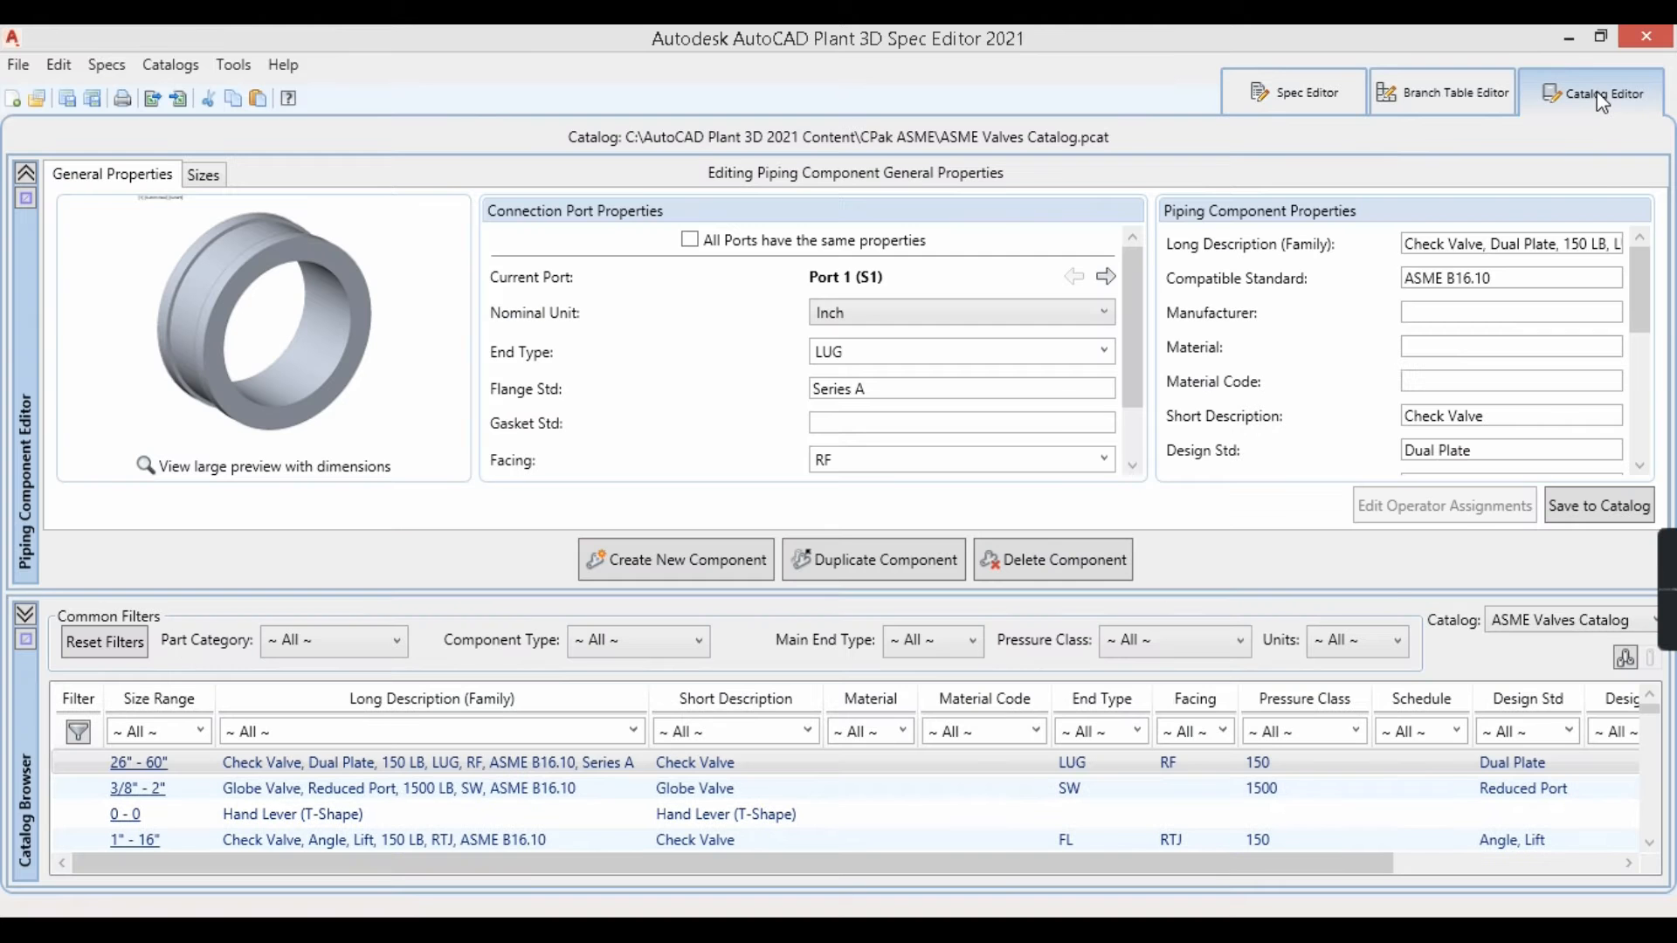
left_click(1549, 630)
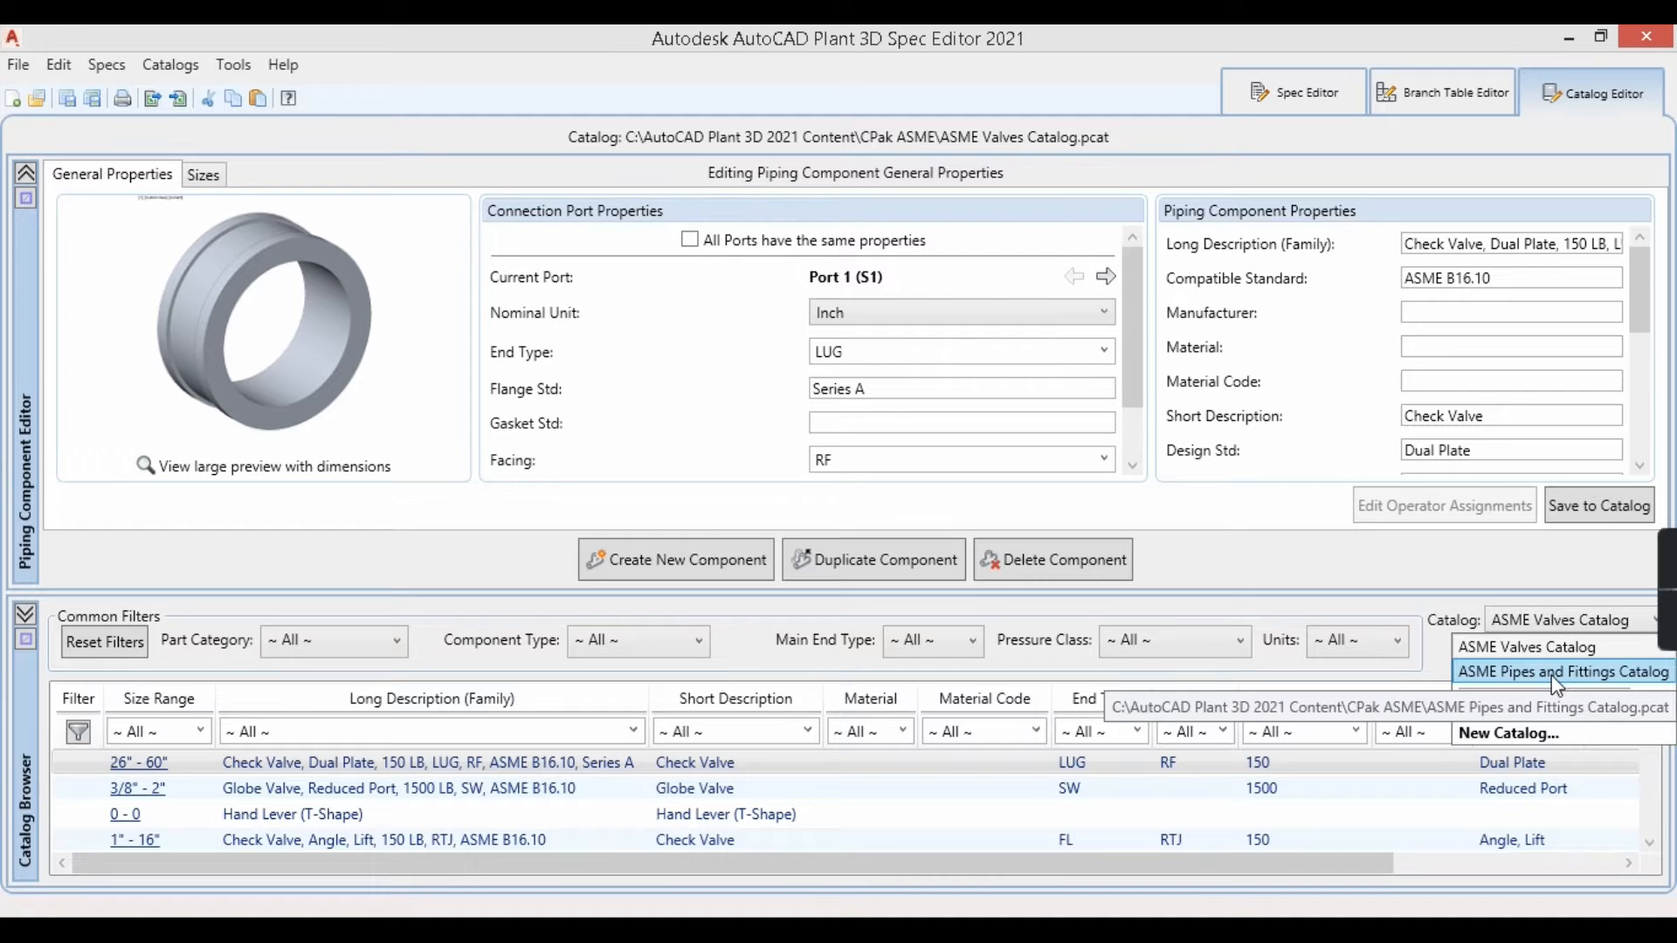
left_click(1552, 647)
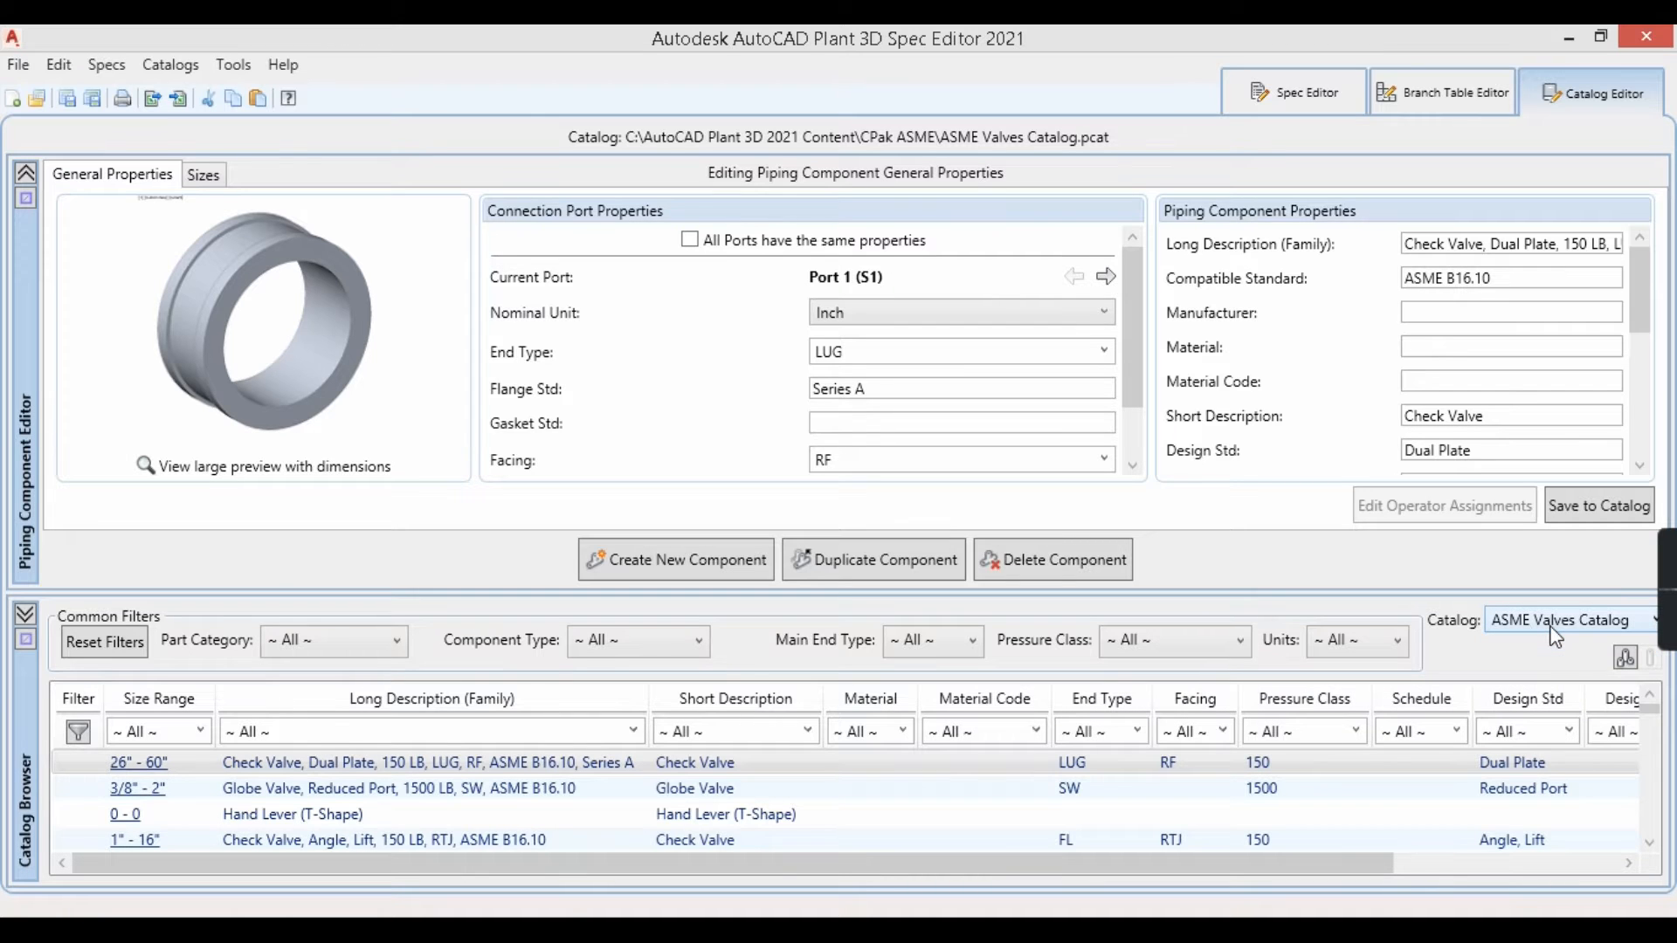
left_click(1555, 621)
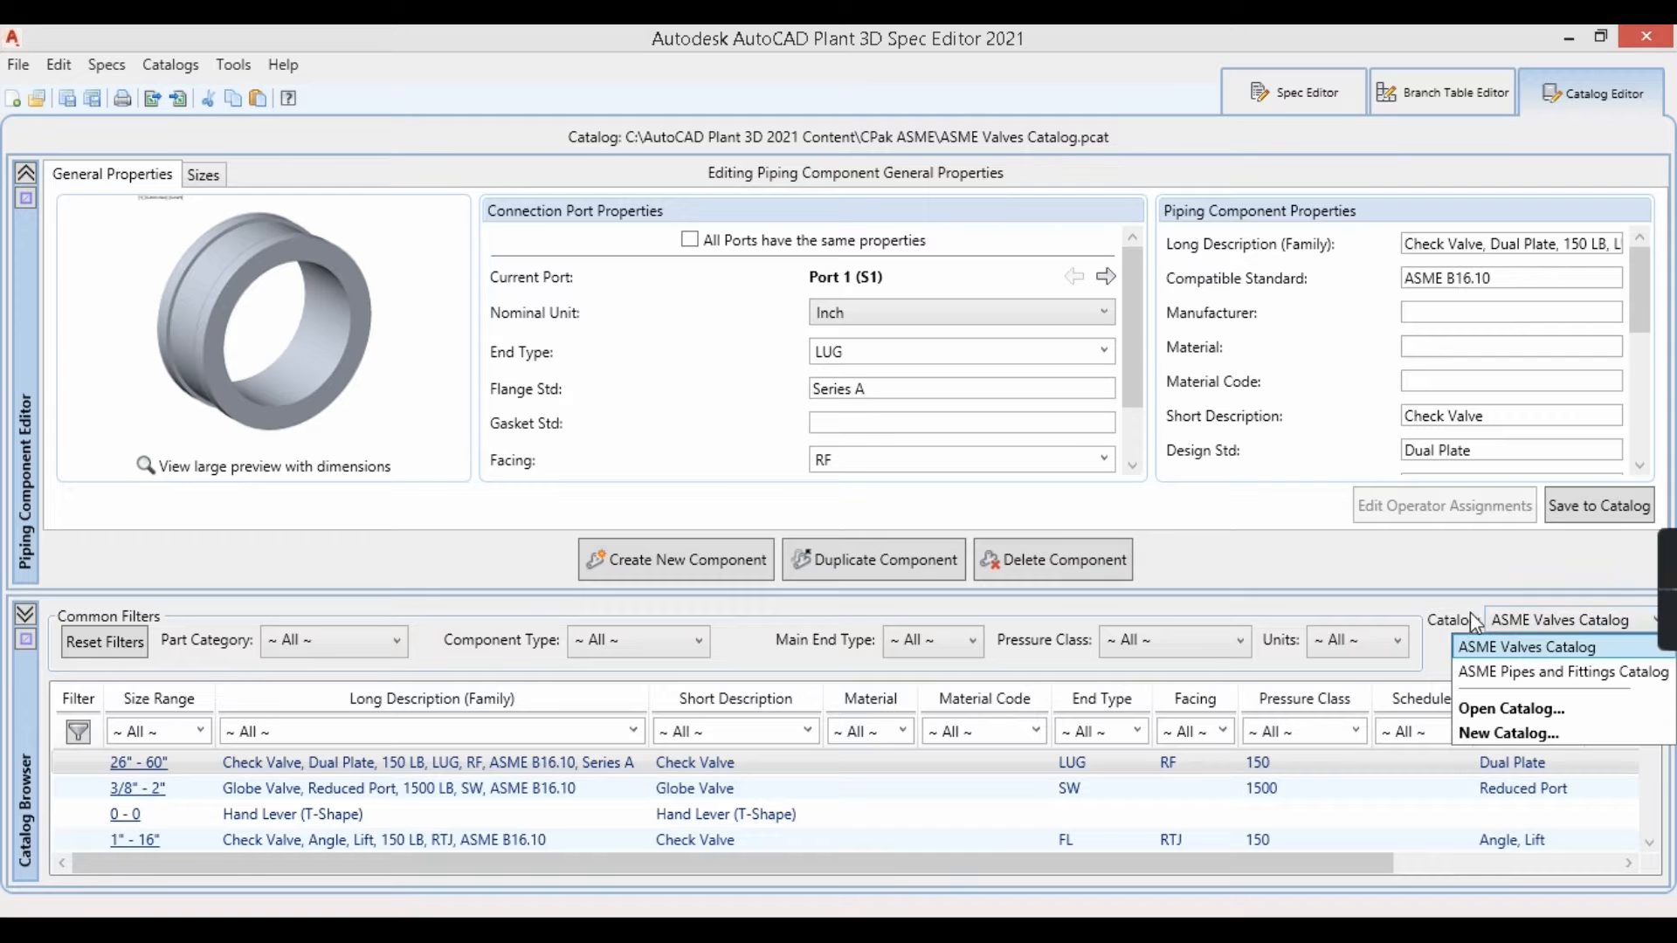
left_click(1512, 710)
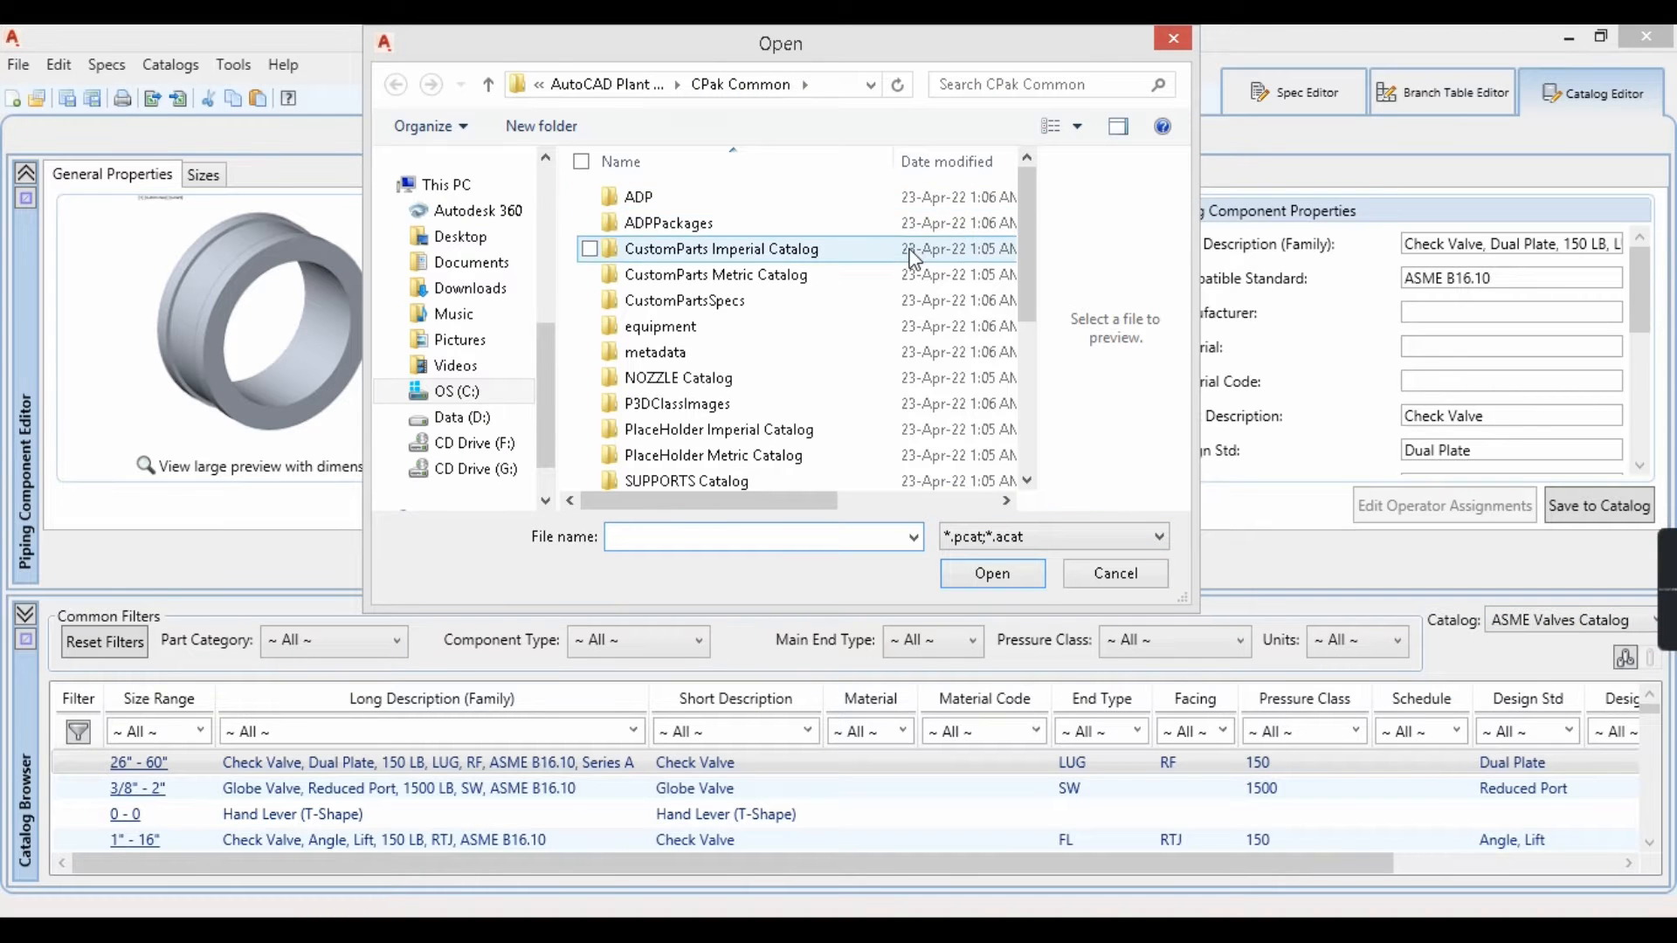
left_click(651, 87)
left_click(681, 272)
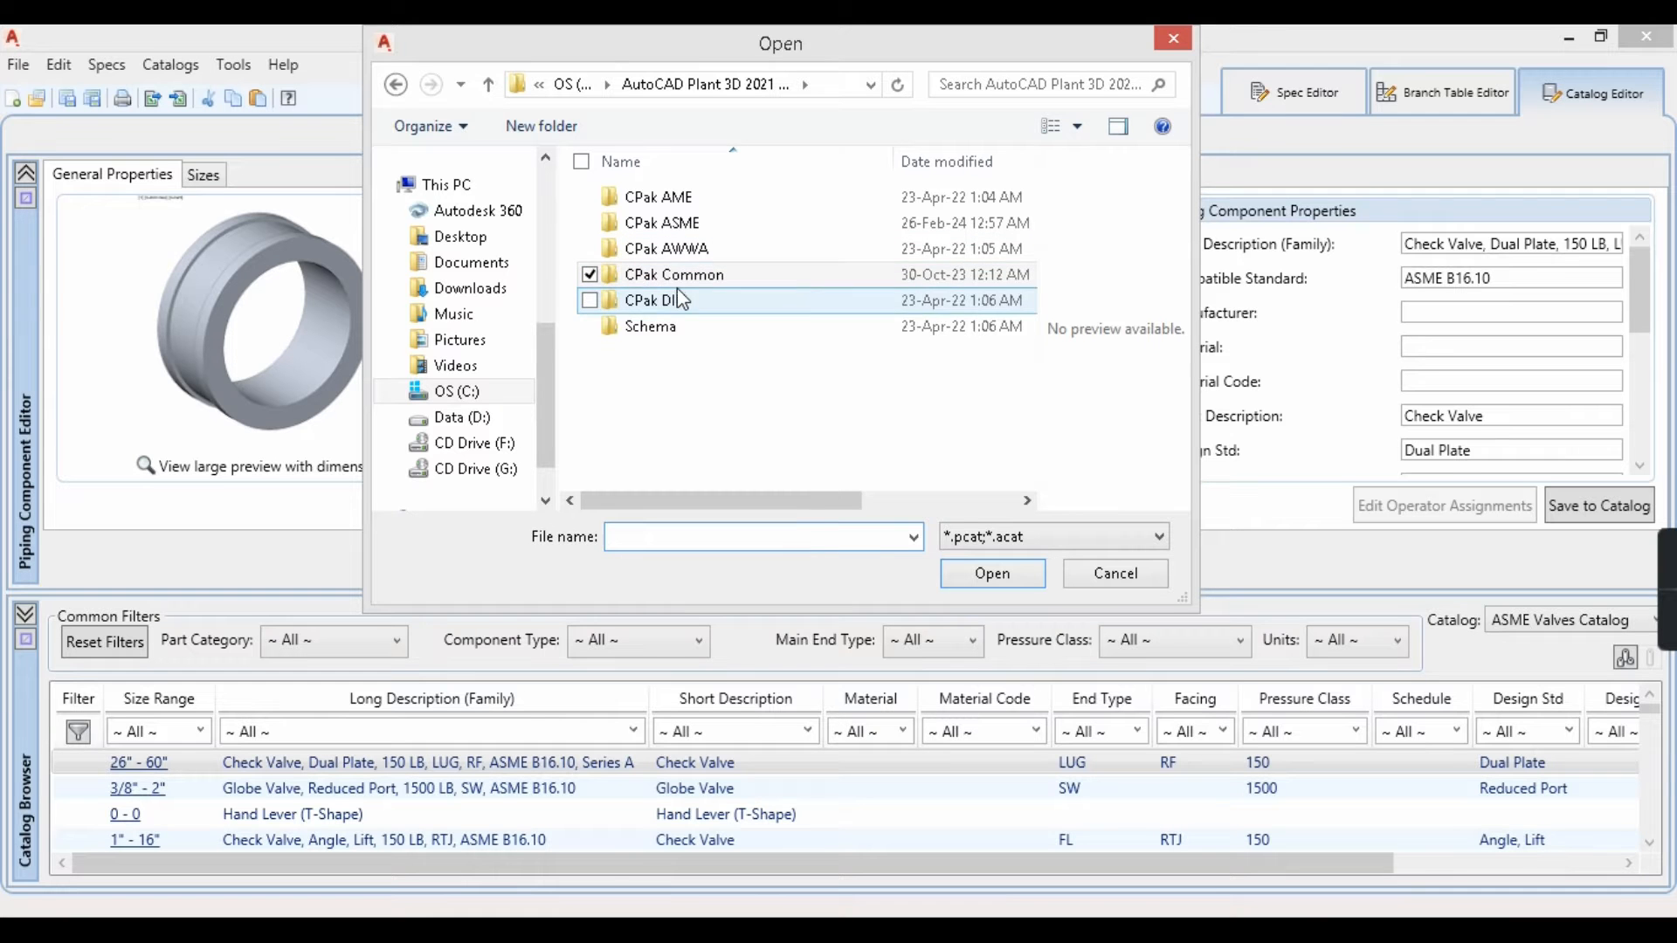
double_click(679, 283)
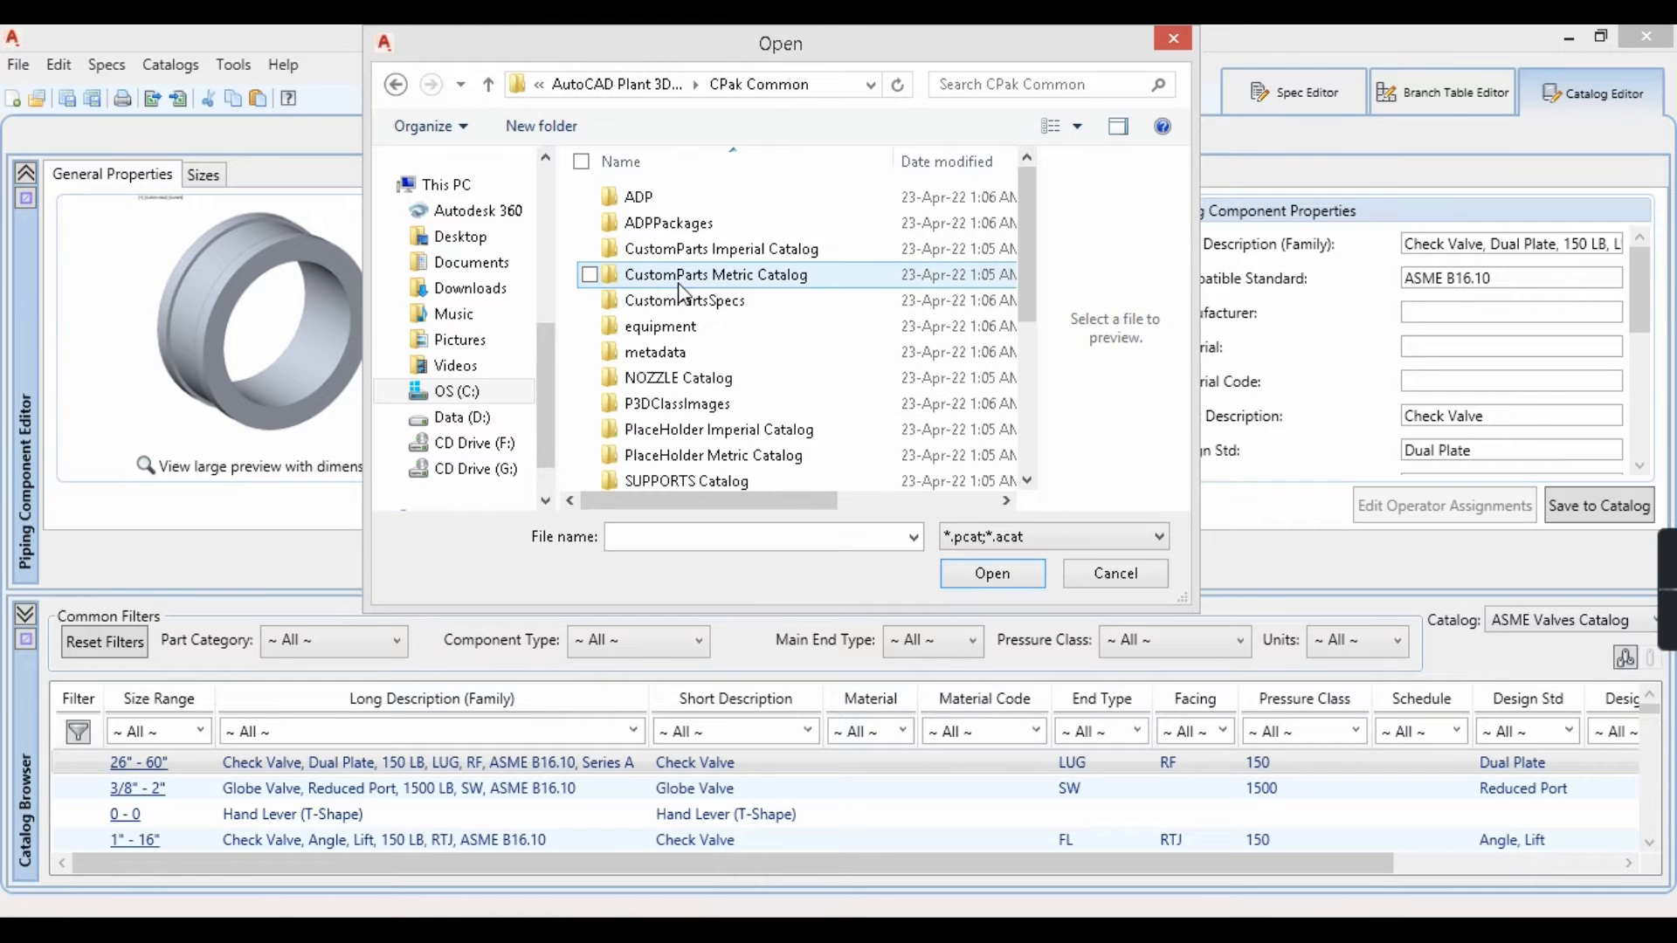
scroll(774, 305, "down", 4)
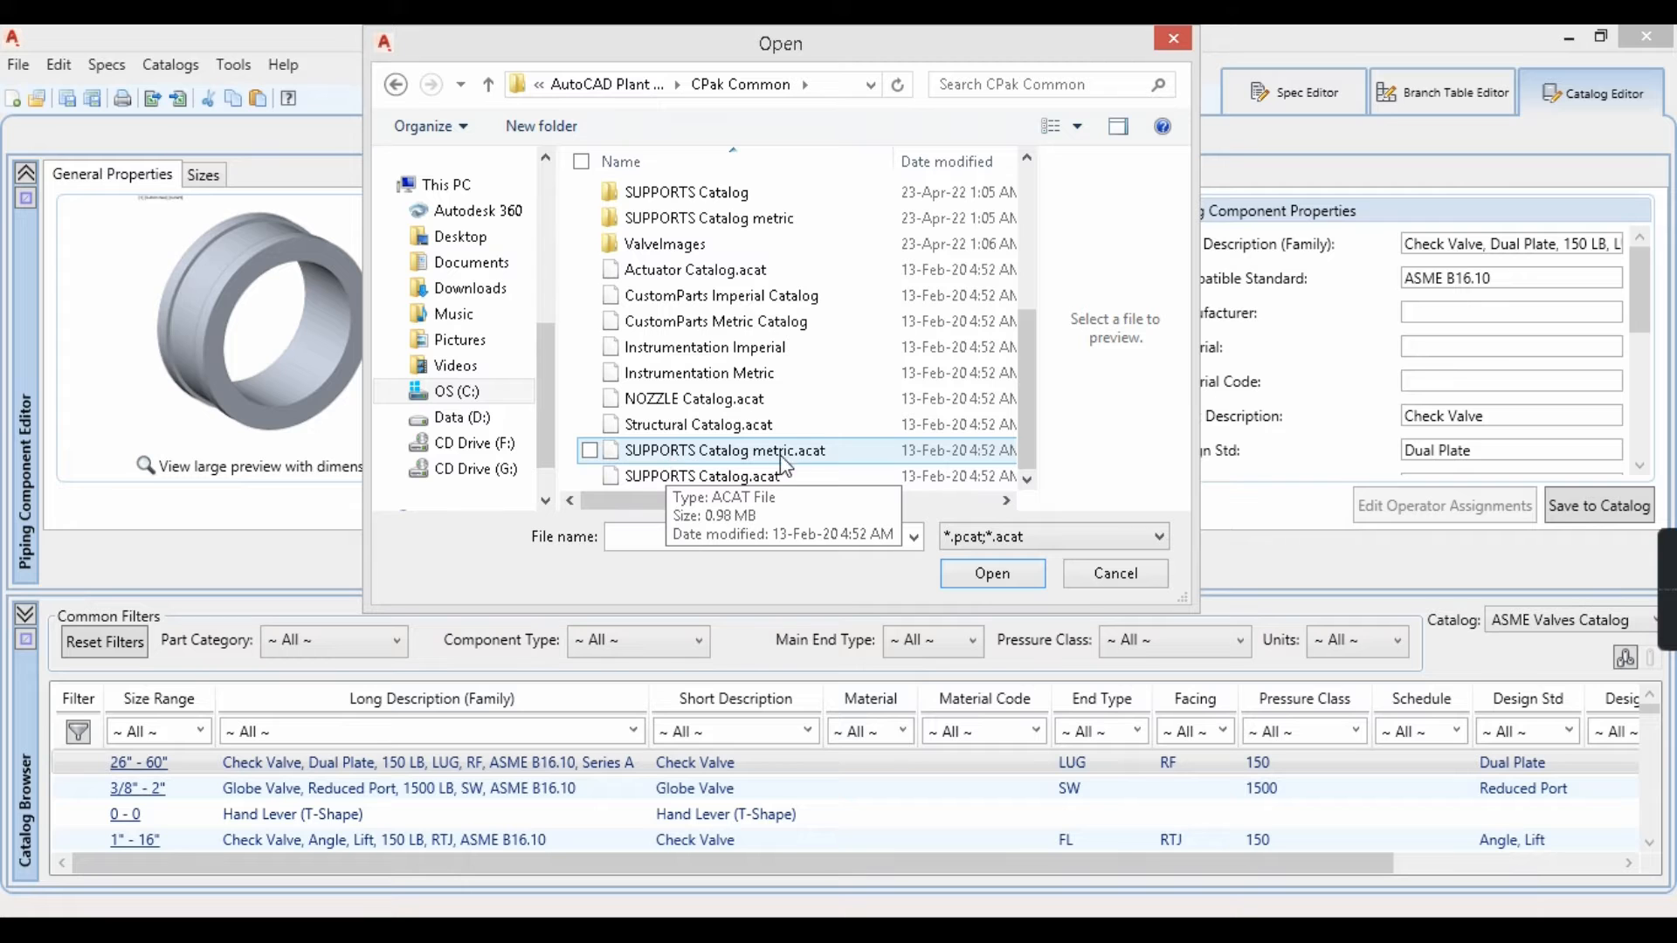
left_click(710, 457)
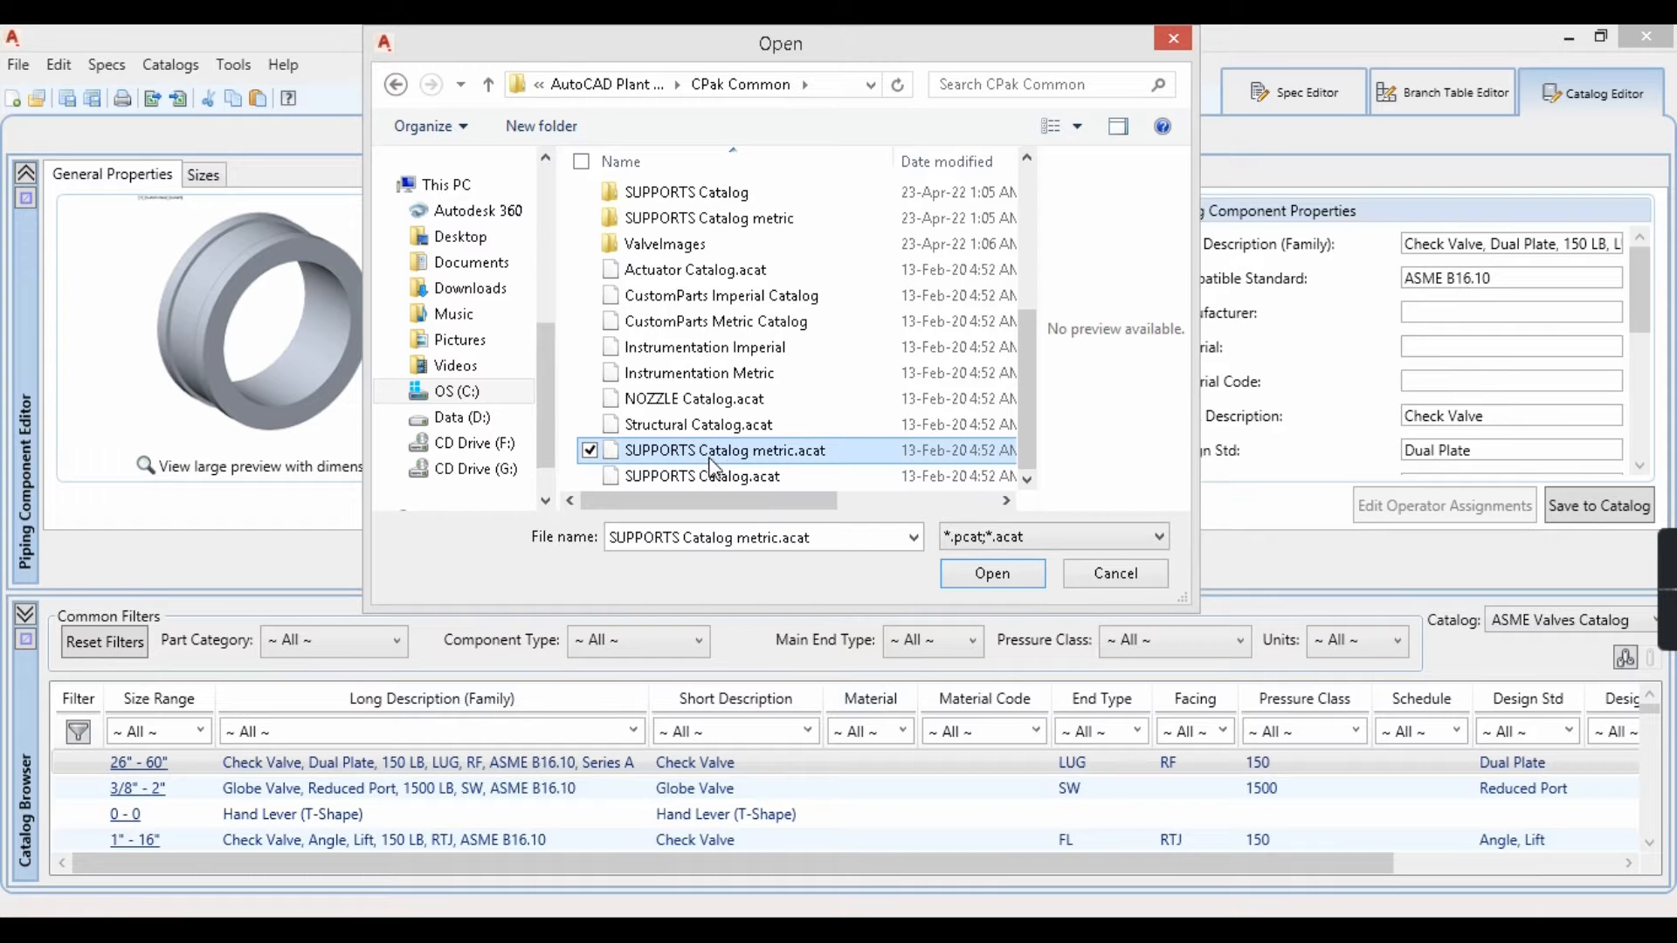
left_click(988, 579)
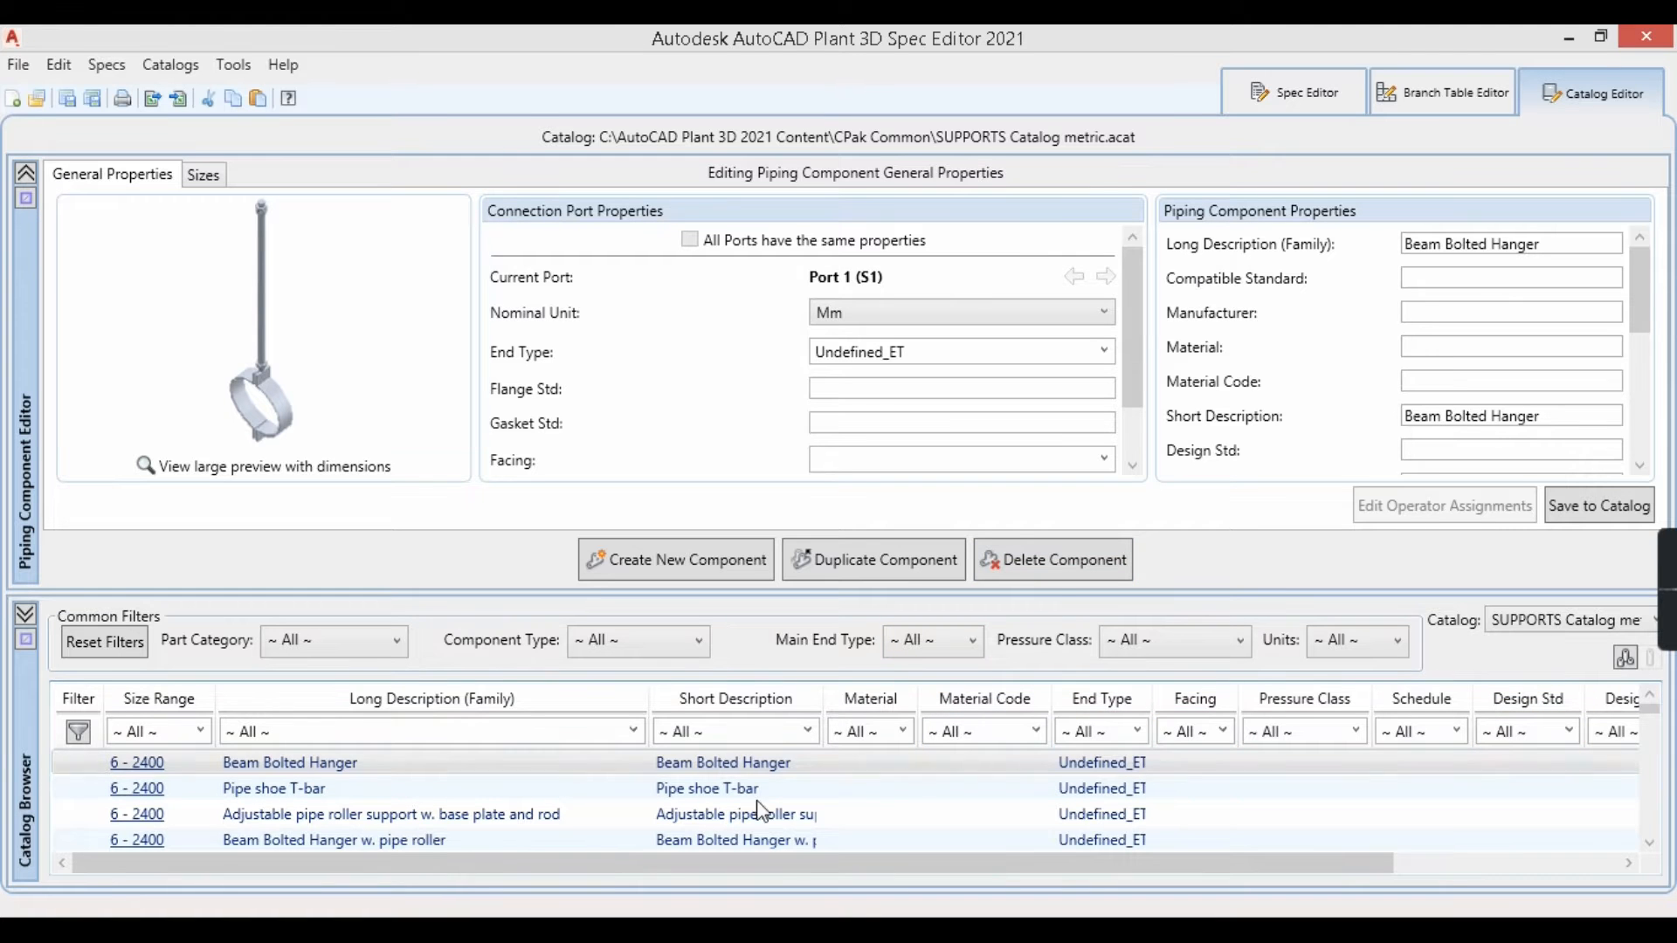
Browse the support families listed in the metric supports catalog.
scroll(1083, 804, "down", 3)
scroll(680, 821, "down", 6)
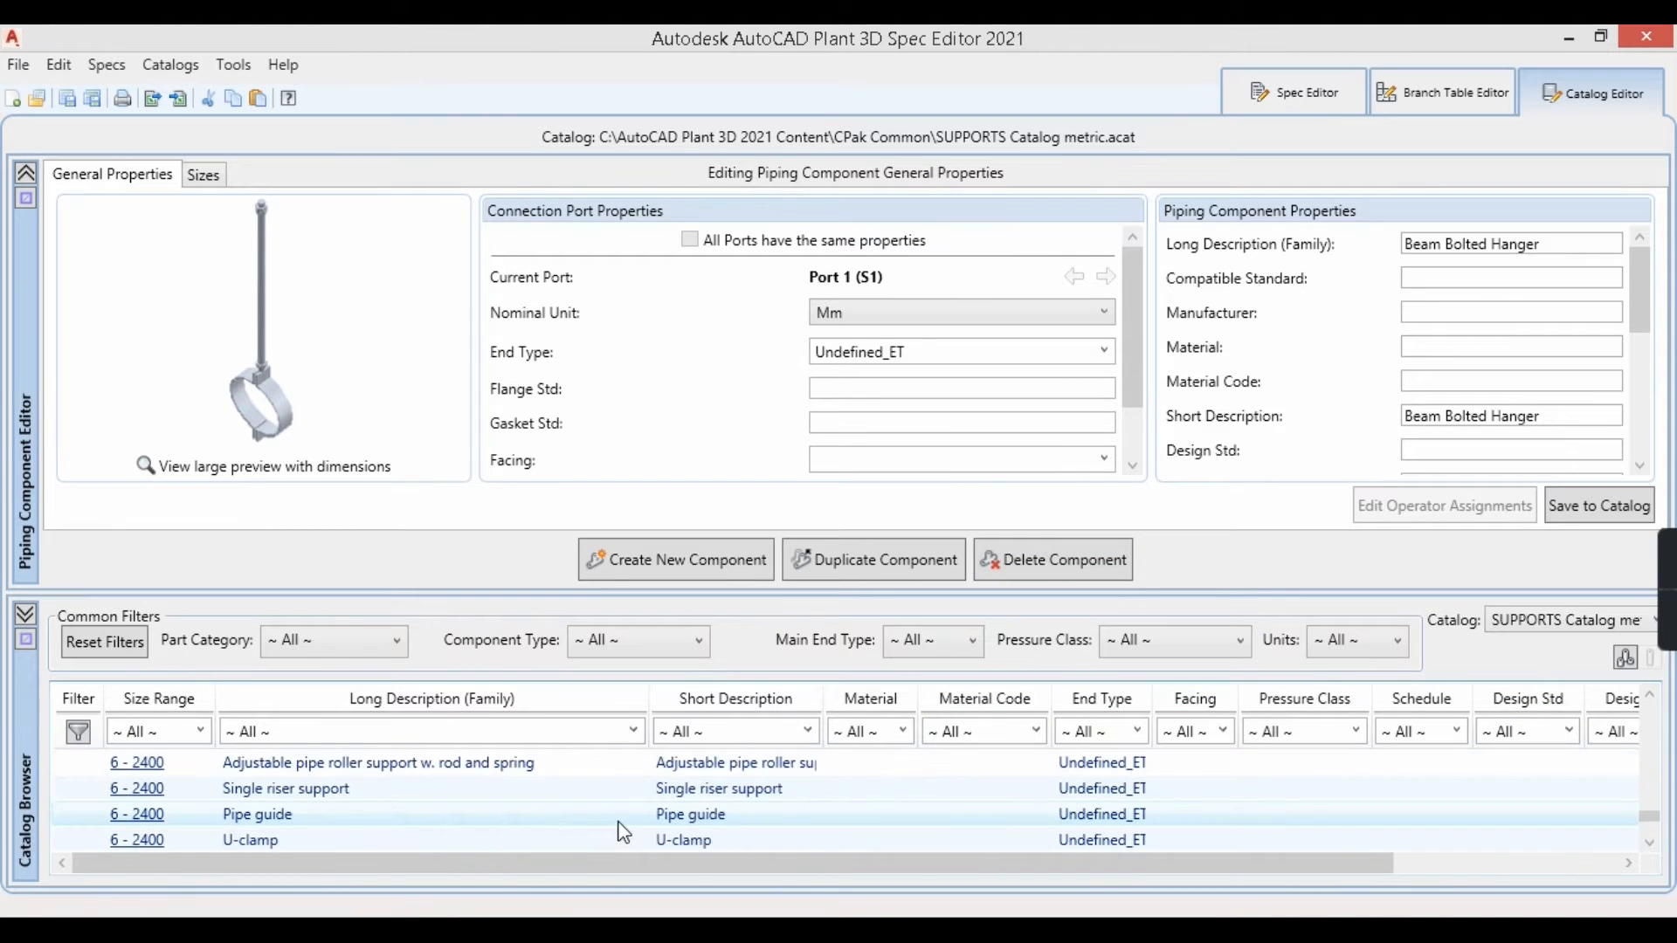
scroll(622, 823, "up", 10)
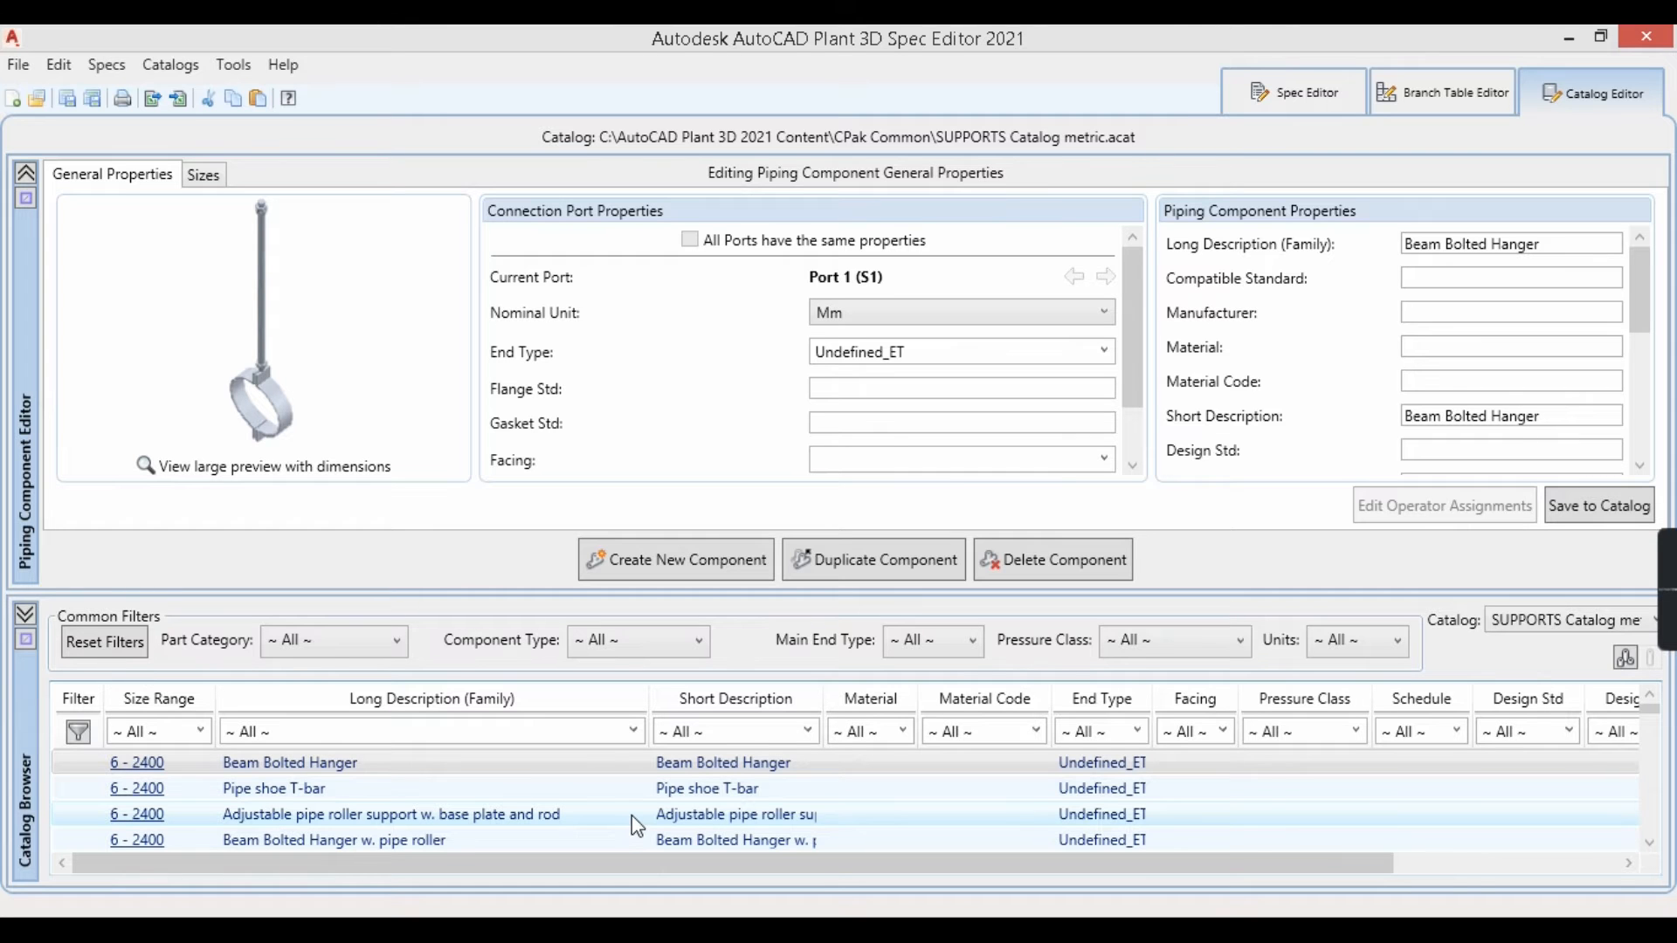
scroll(428, 799, "down", 5)
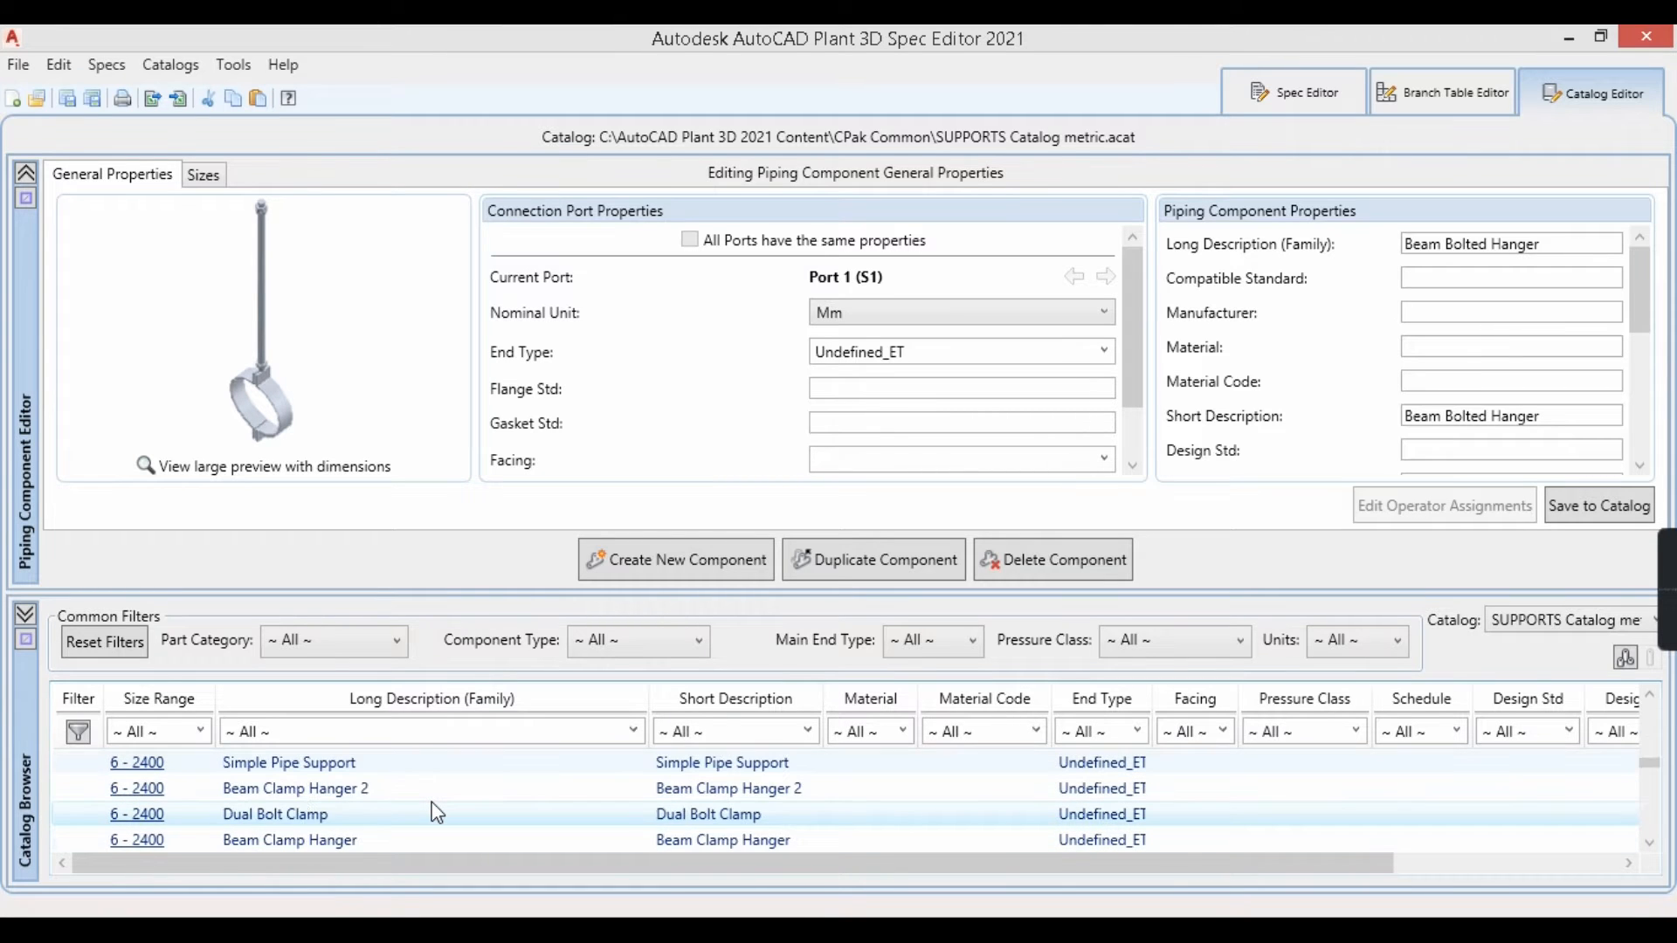
scroll(437, 813, "down", 3)
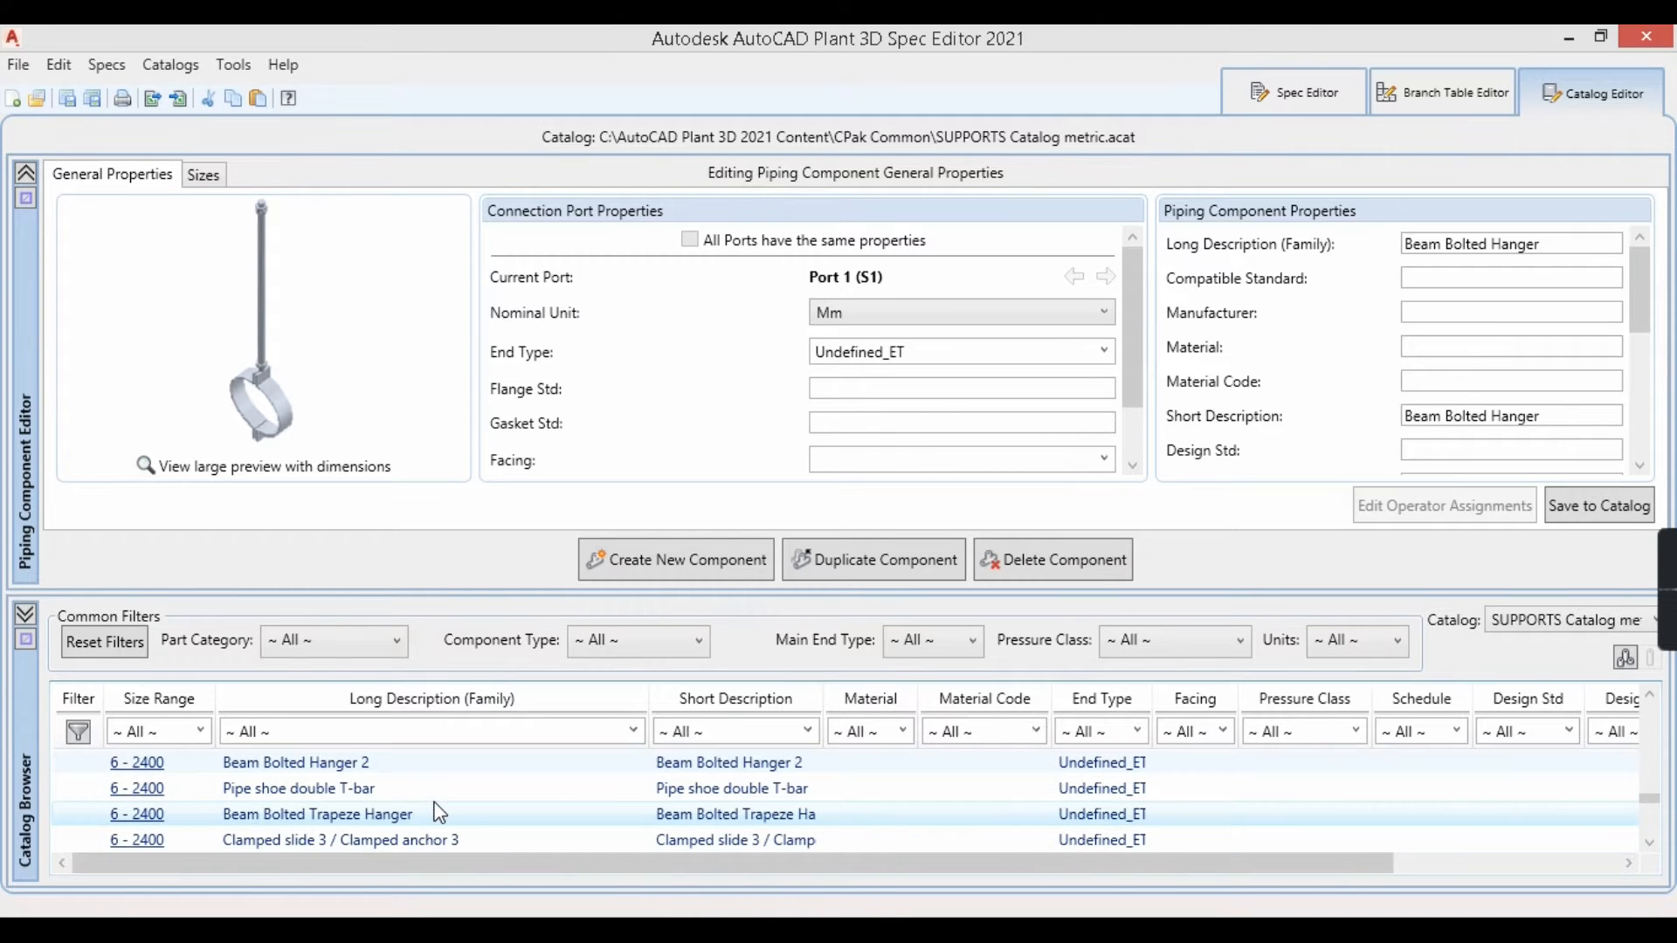
scroll(440, 812, "down", 6)
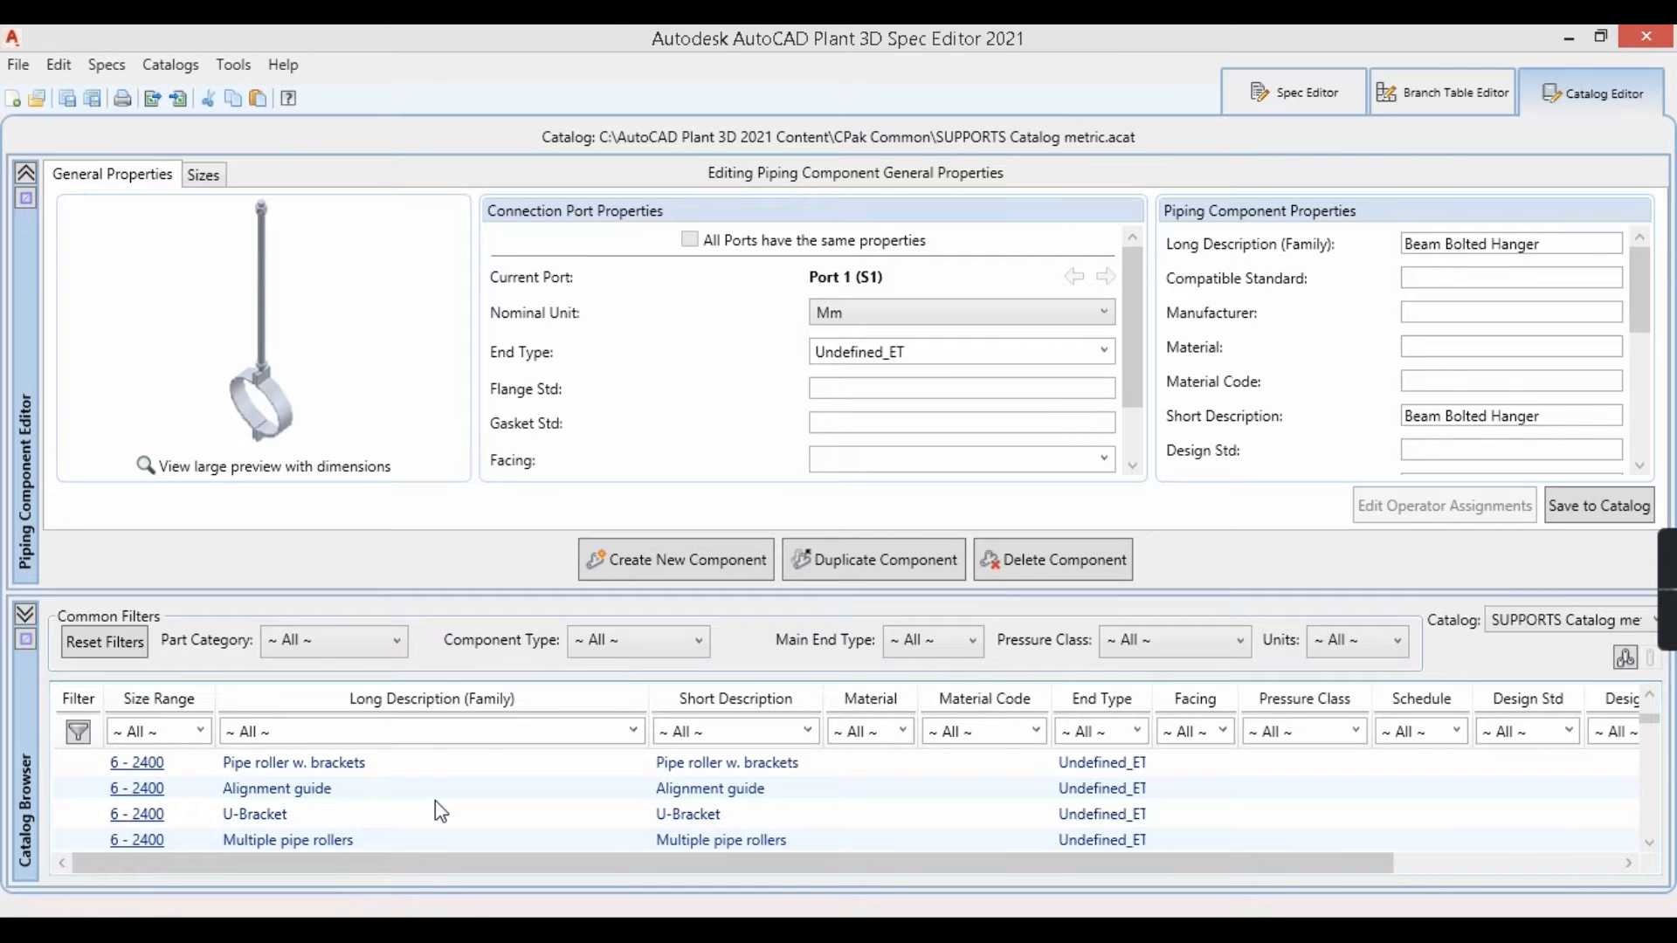
scroll(439, 812, "up", 10)
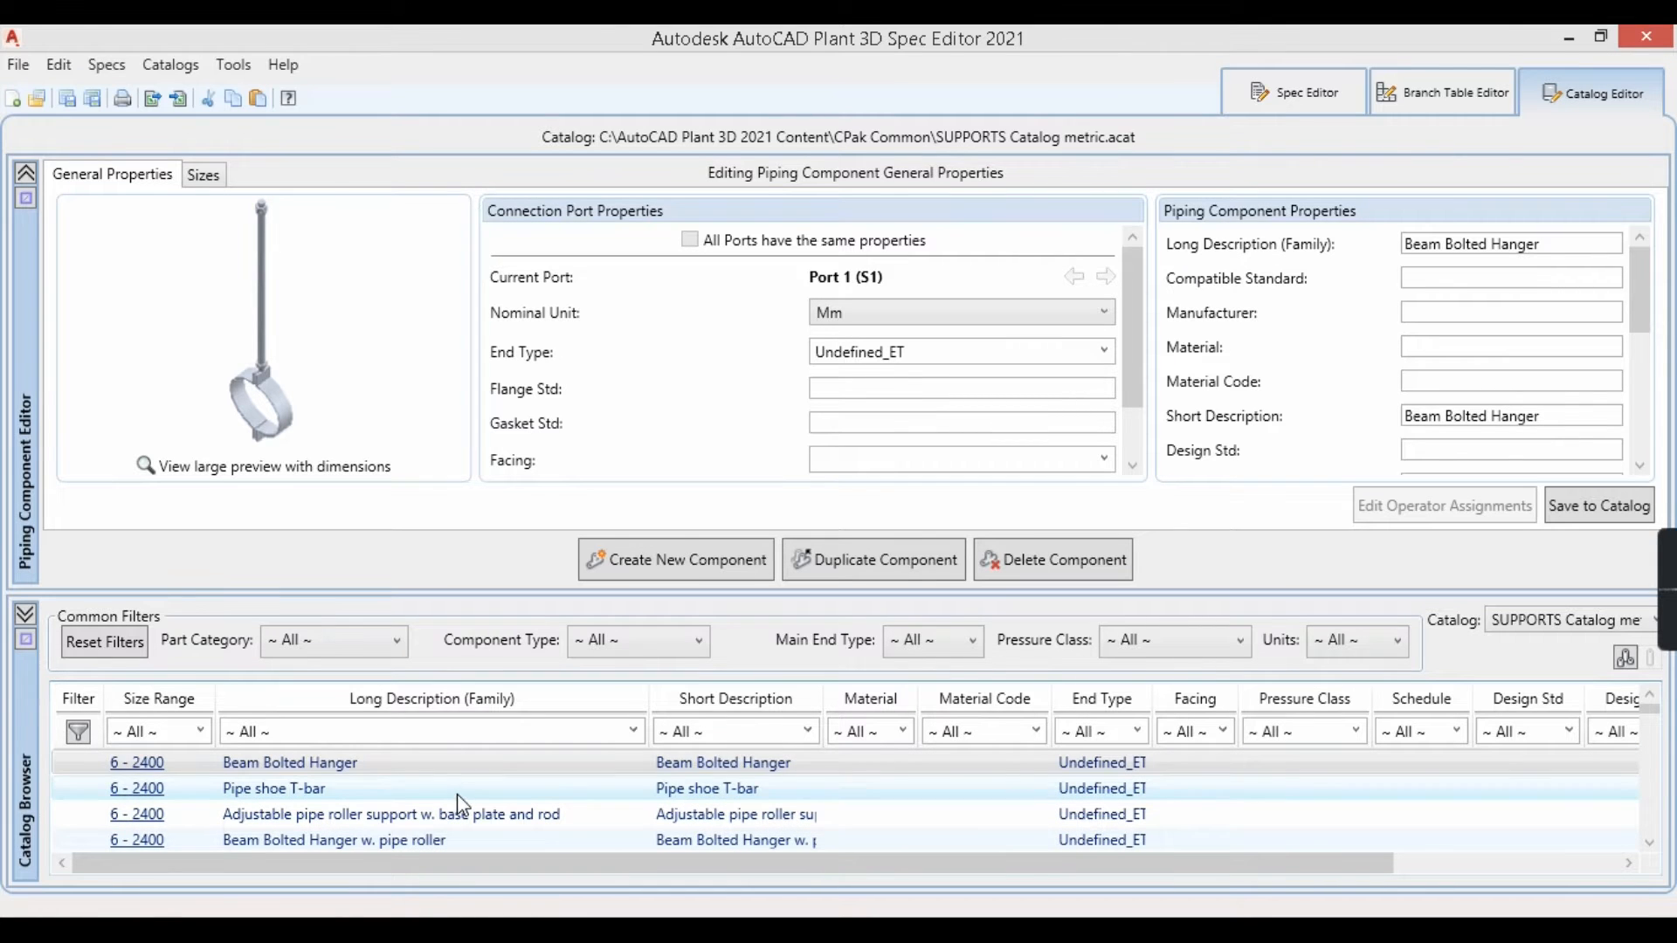
scroll(463, 805, "down", 6)
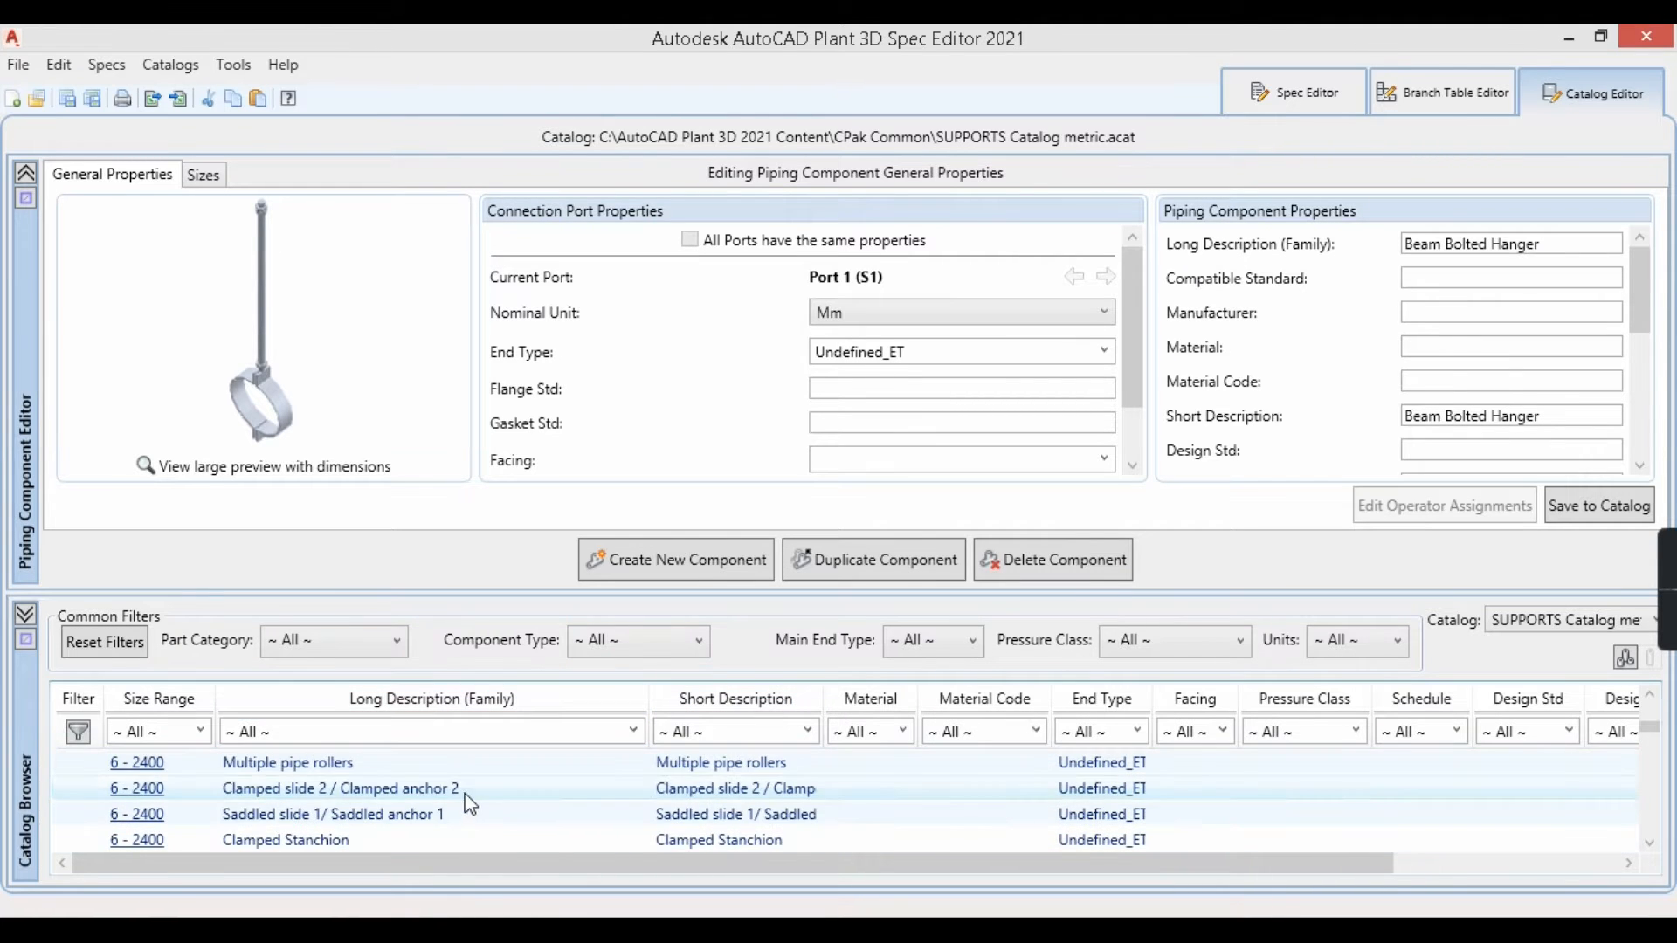
scroll(462, 796, "down", 5)
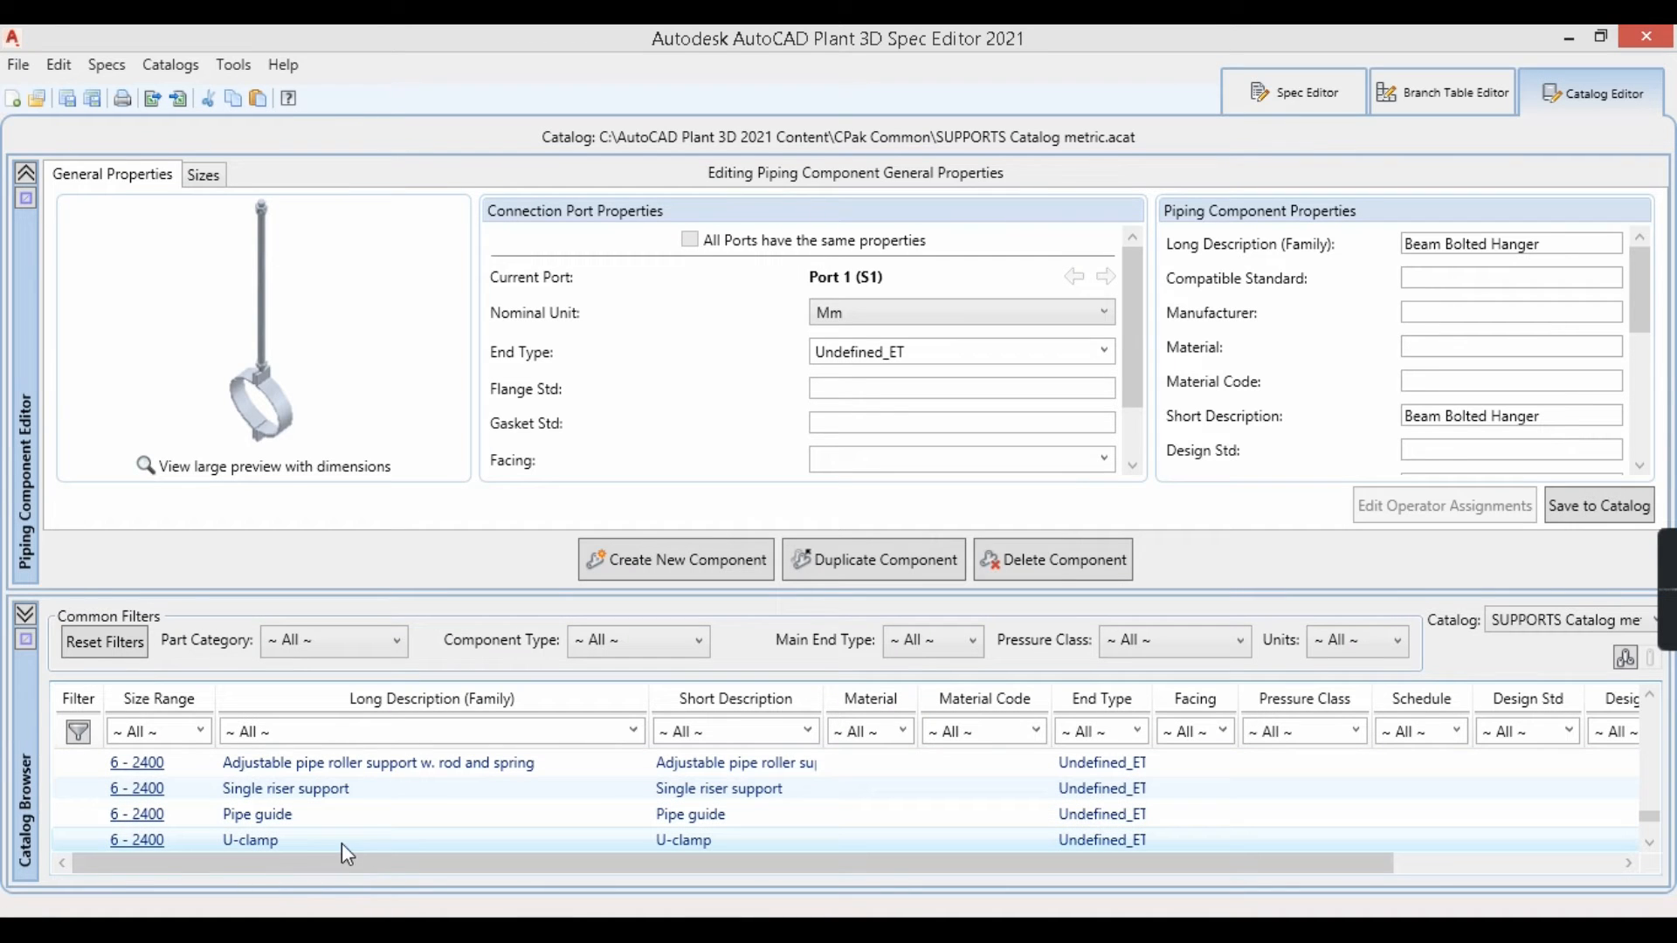
Select the U-clamp support and examine its general properties, available sizes and size parameters.
left_click(280, 842)
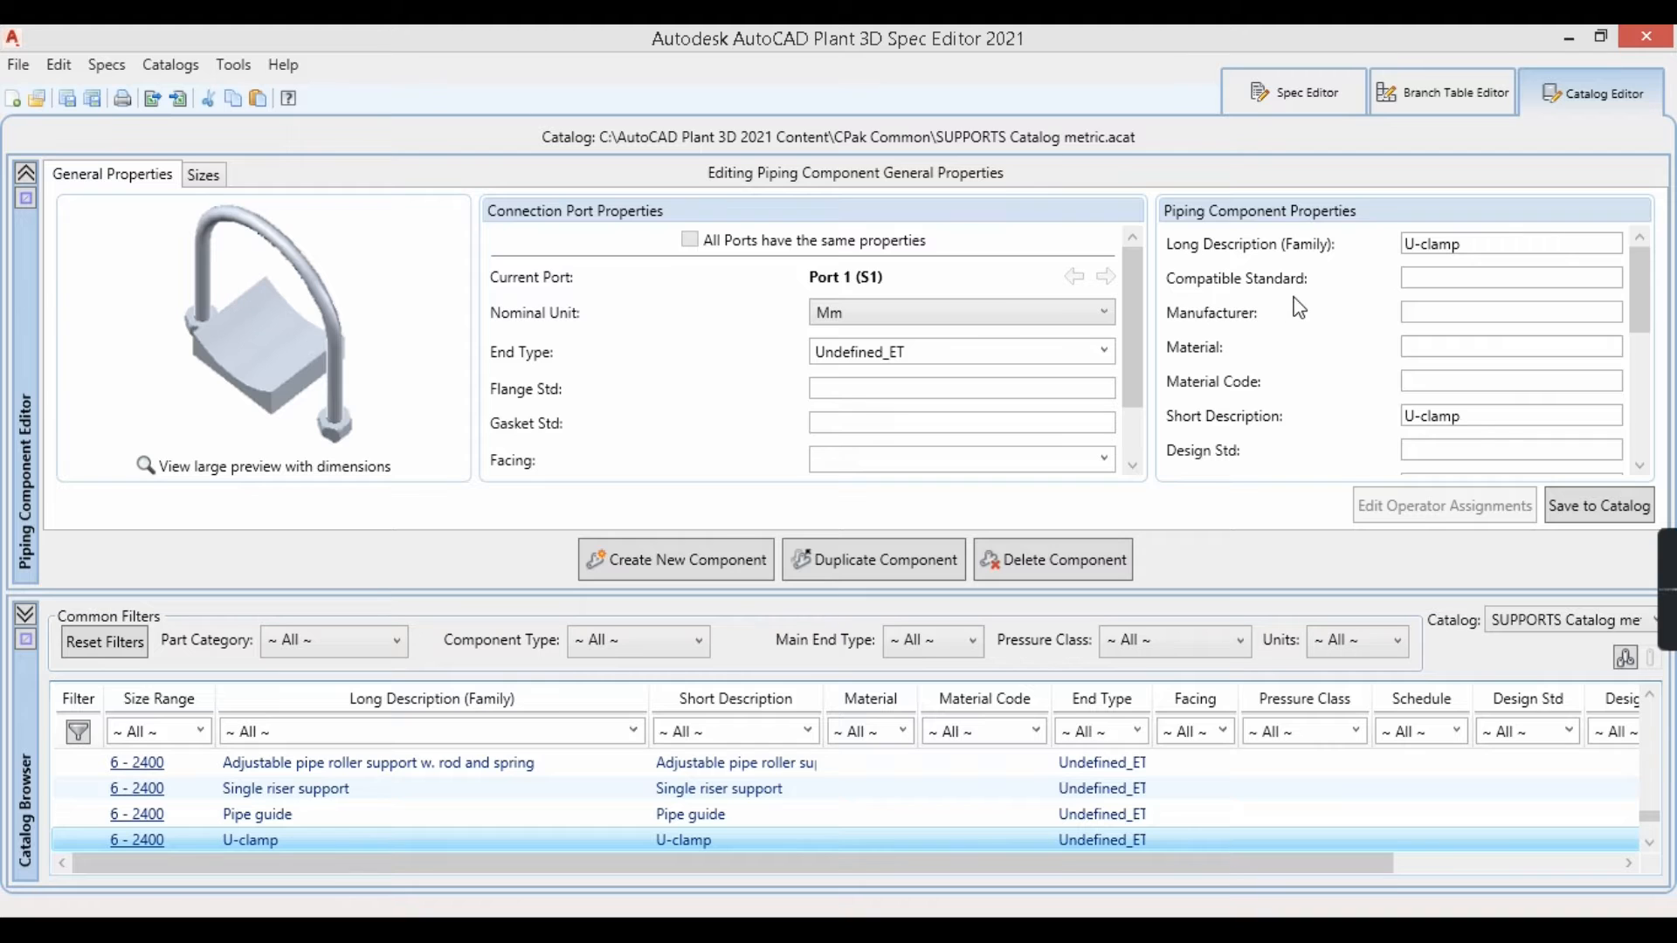
left_click(1515, 340)
left_click_drag(1642, 297, 1660, 262)
left_click(692, 243)
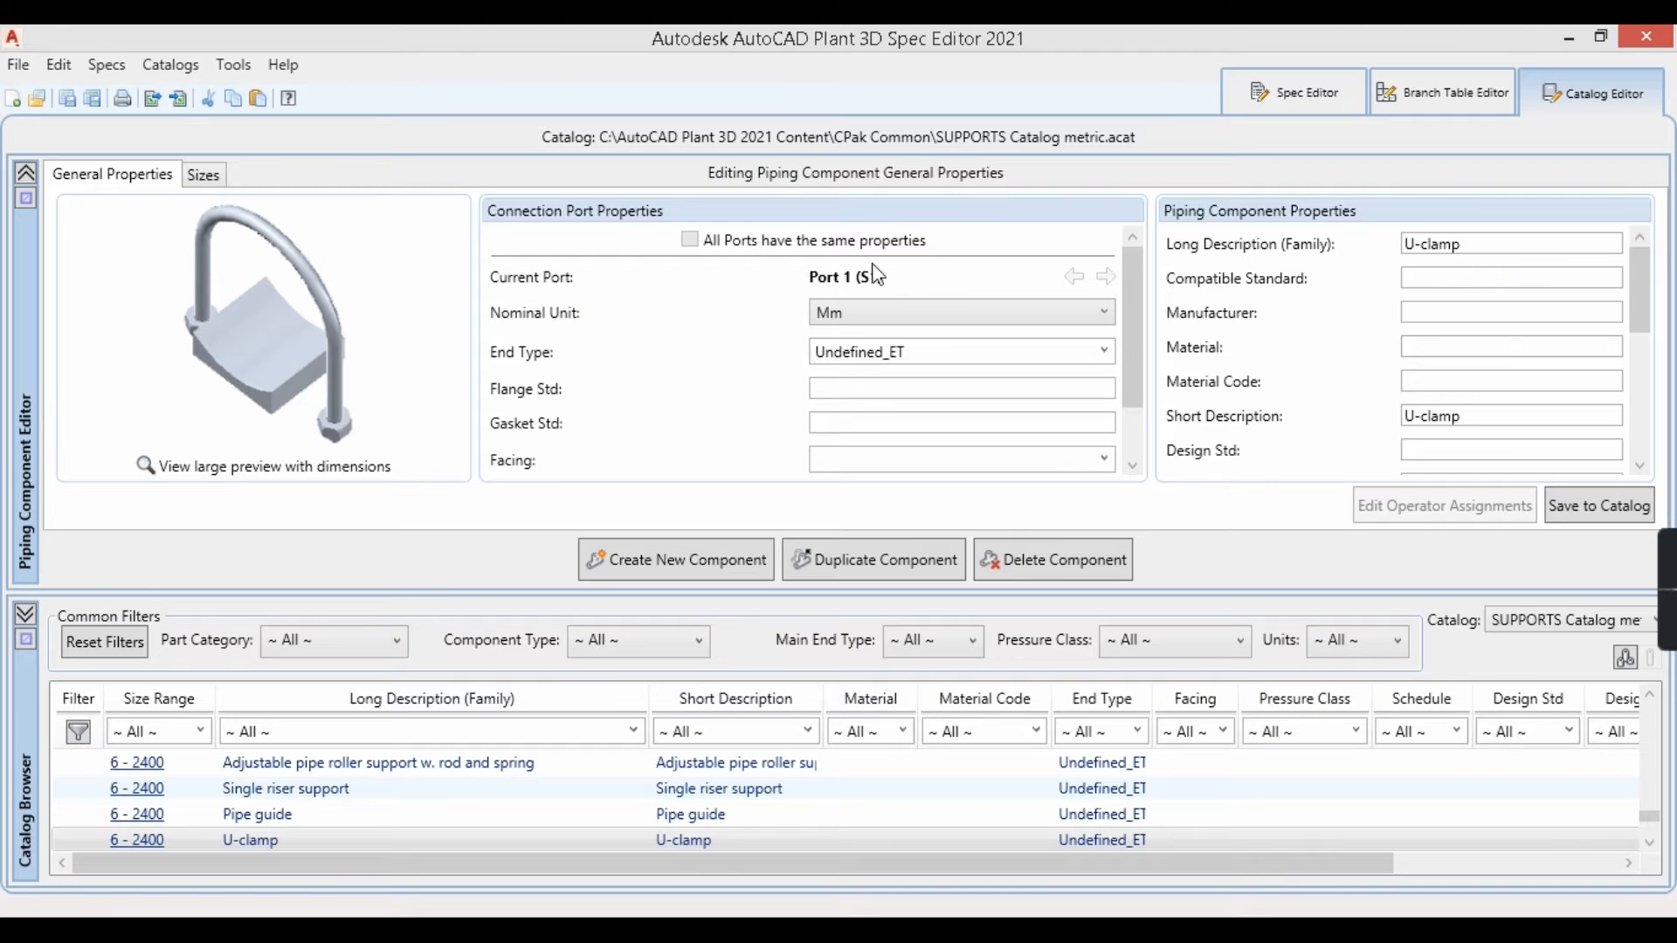
left_click(208, 178)
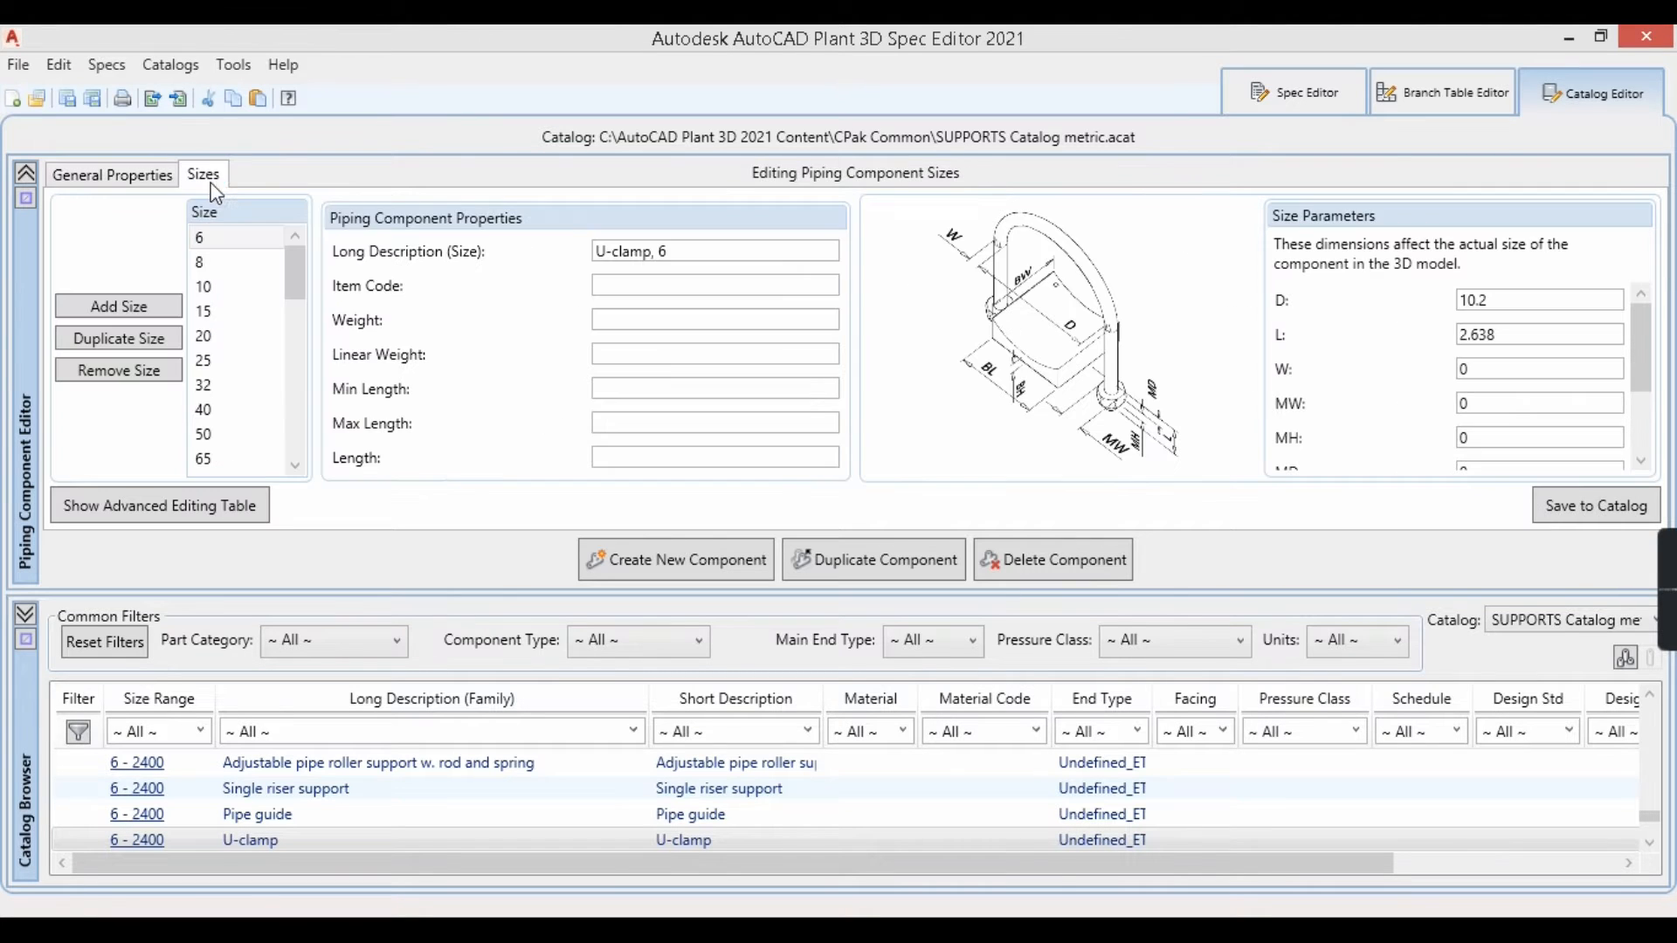
mouse_move(291, 270)
left_mouse_down()
mouse_move(291, 291)
mouse_move(295, 273)
left_mouse_up()
mouse_move(1641, 345)
left_mouse_down()
mouse_move(1646, 411)
mouse_move(1654, 348)
left_mouse_up()
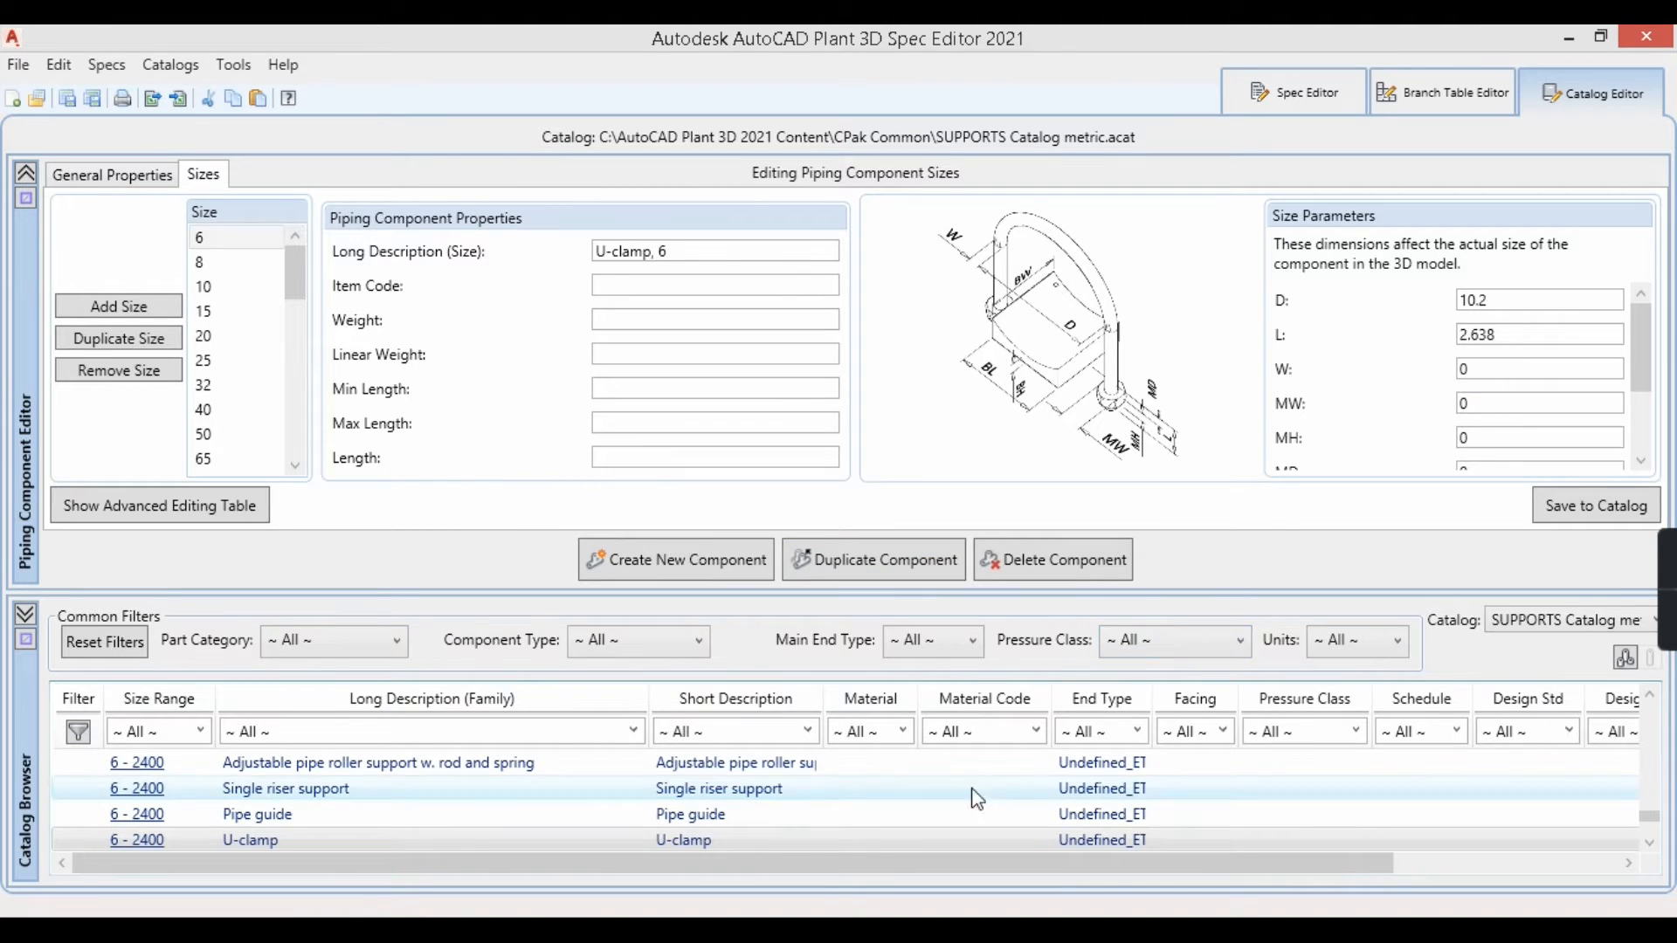
Add the U-clamp from the supports catalog to Test Spec and check its entry in the spec sheet.
right_click(582, 837)
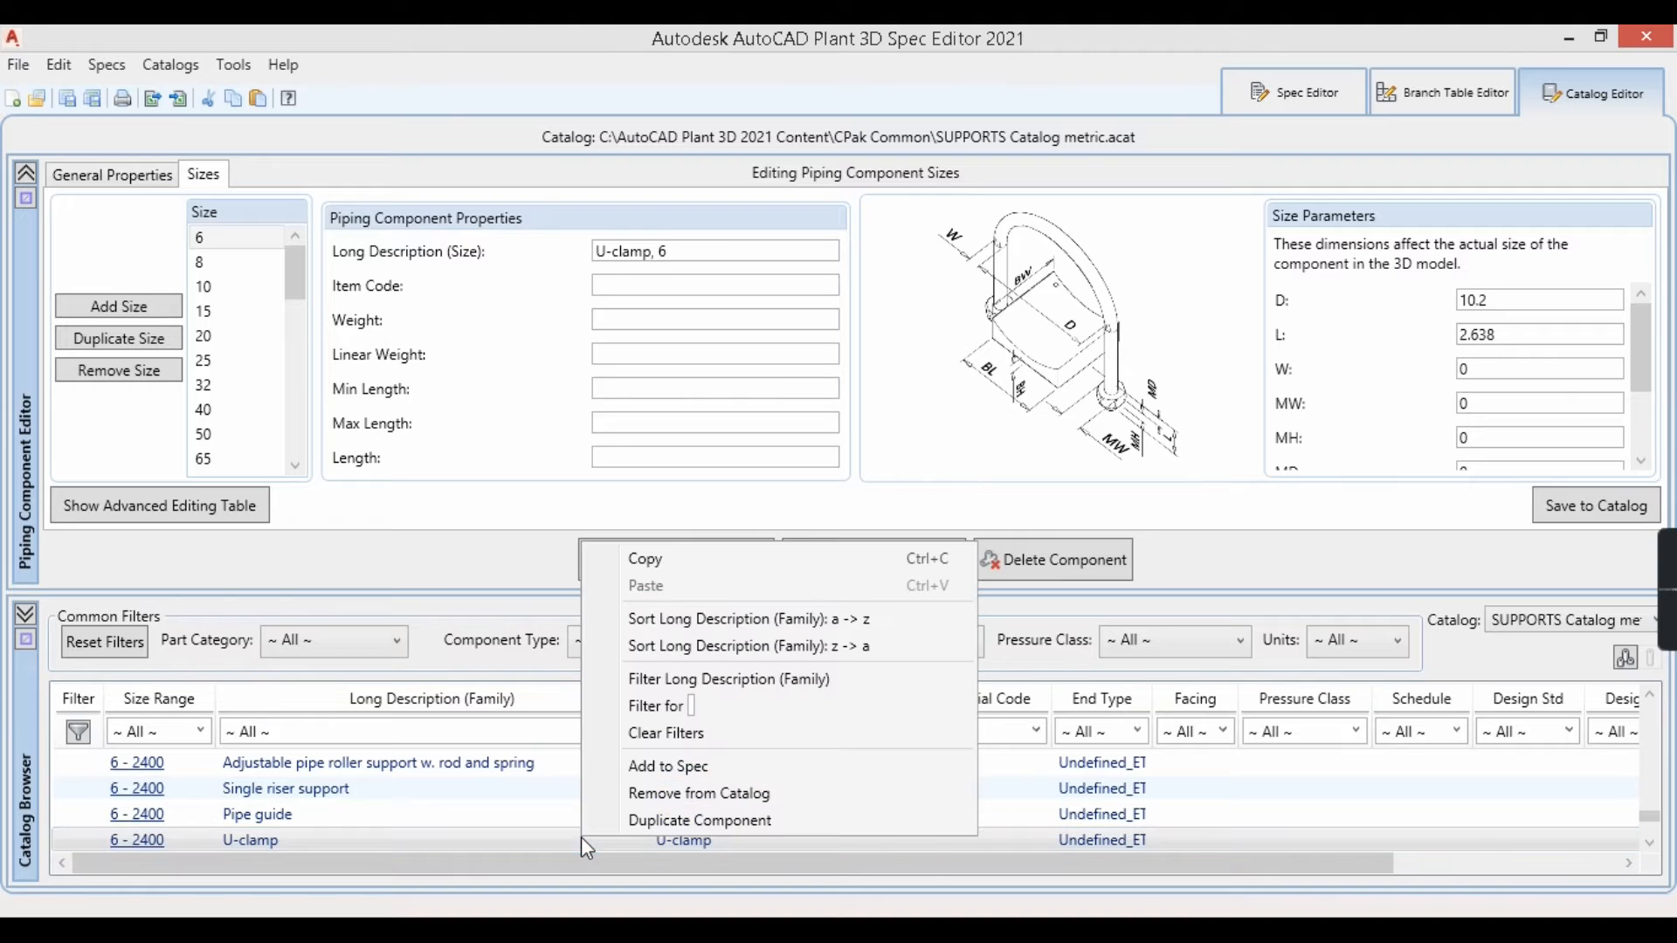
left_click(650, 767)
left_click(578, 363)
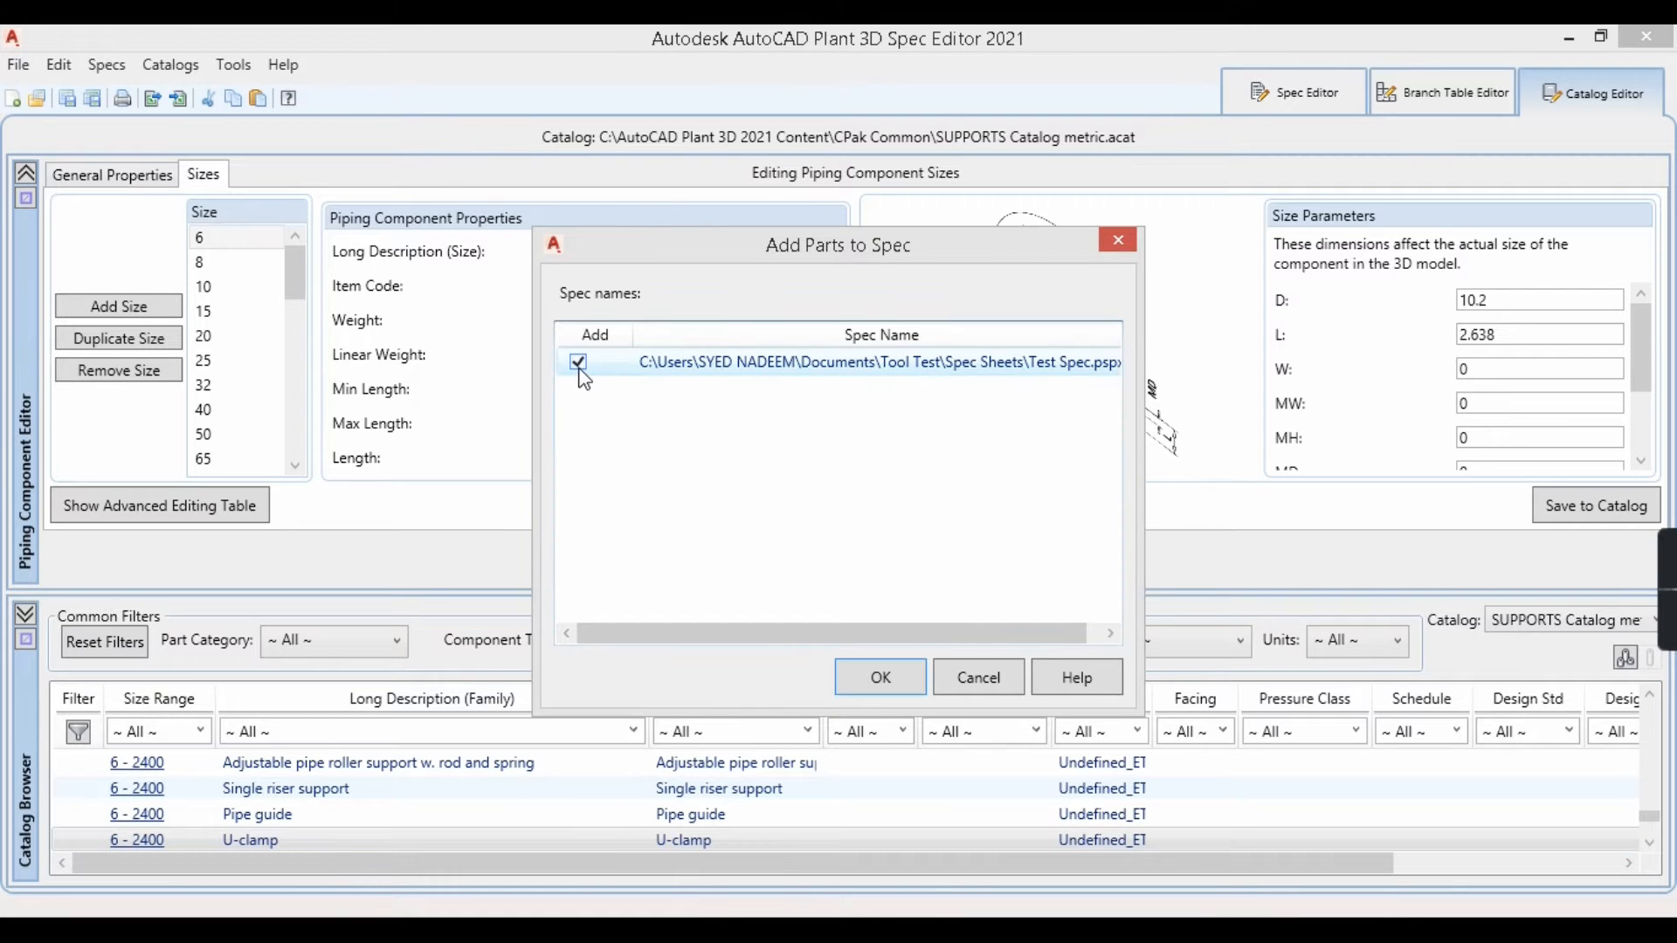
left_click(874, 677)
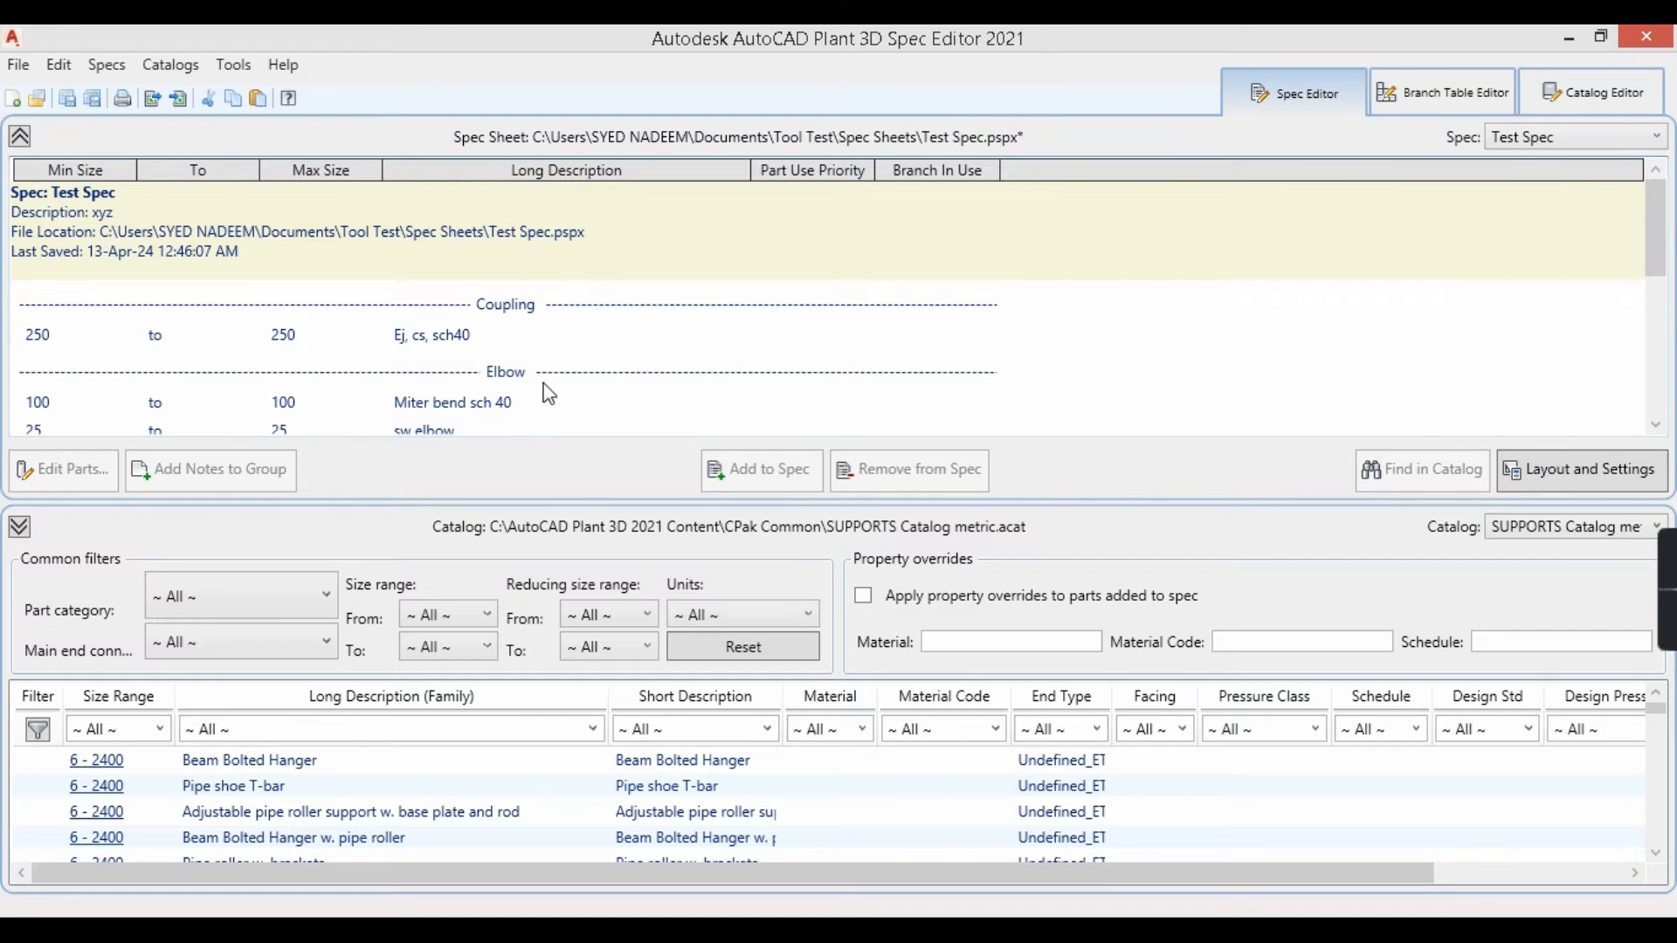
scroll(546, 367, "down", 3)
left_click(433, 334)
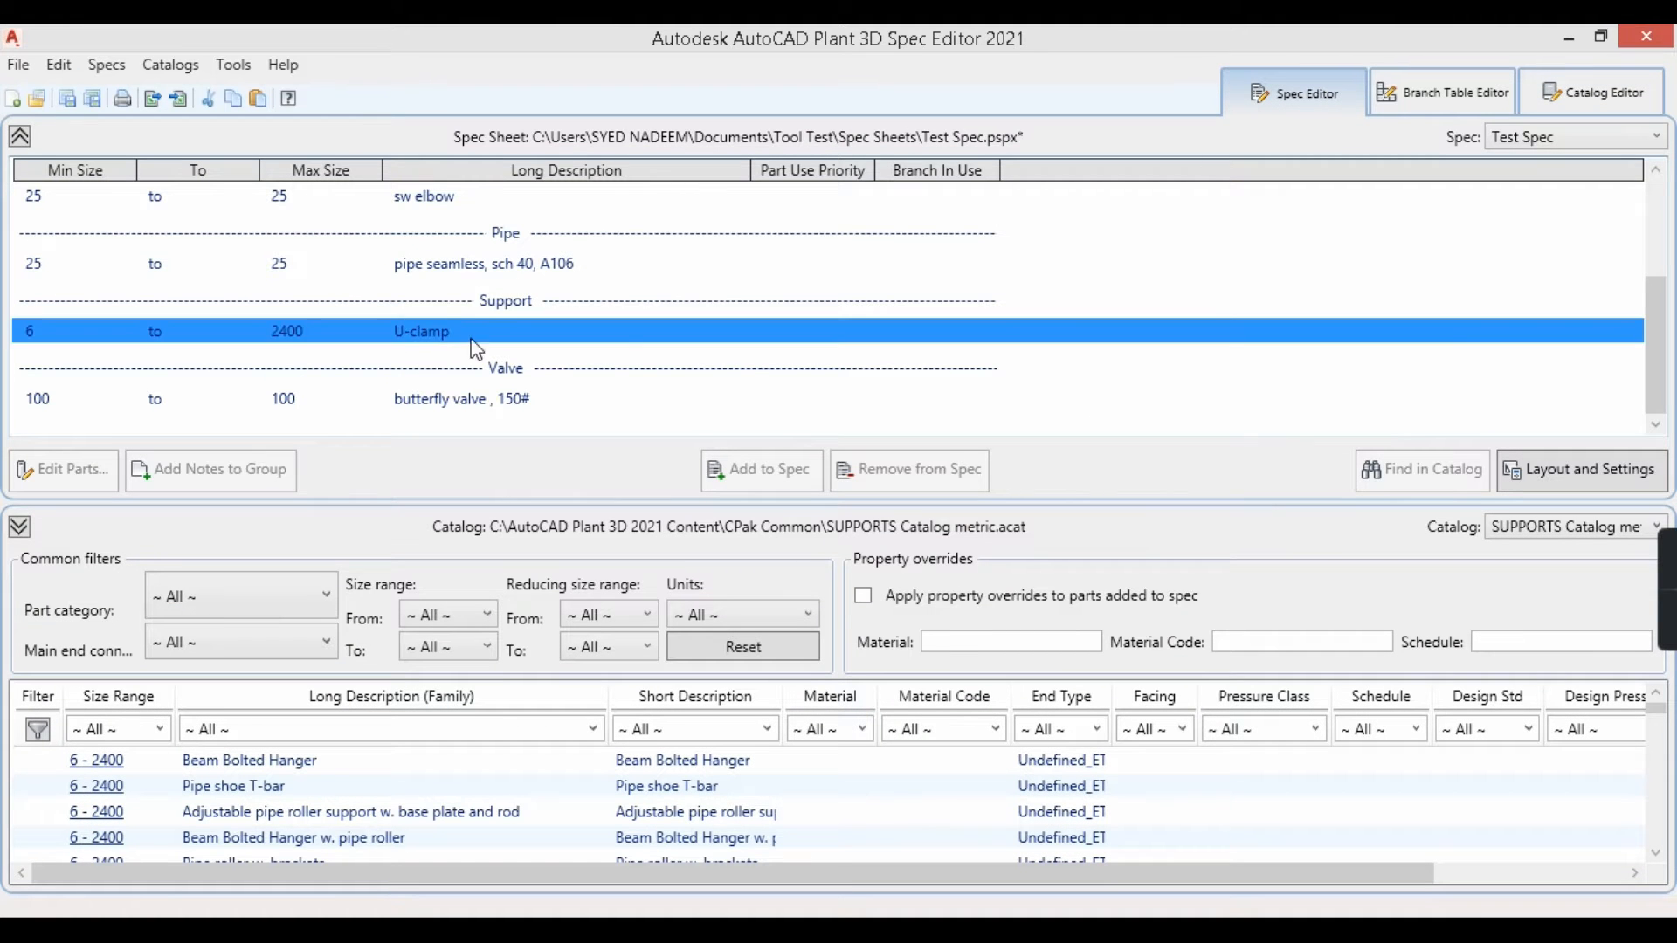
Select the Pipe shoe T-bar in the metric supports catalog and examine its size parameters for sizes from 6 to 32.
left_click(1604, 93)
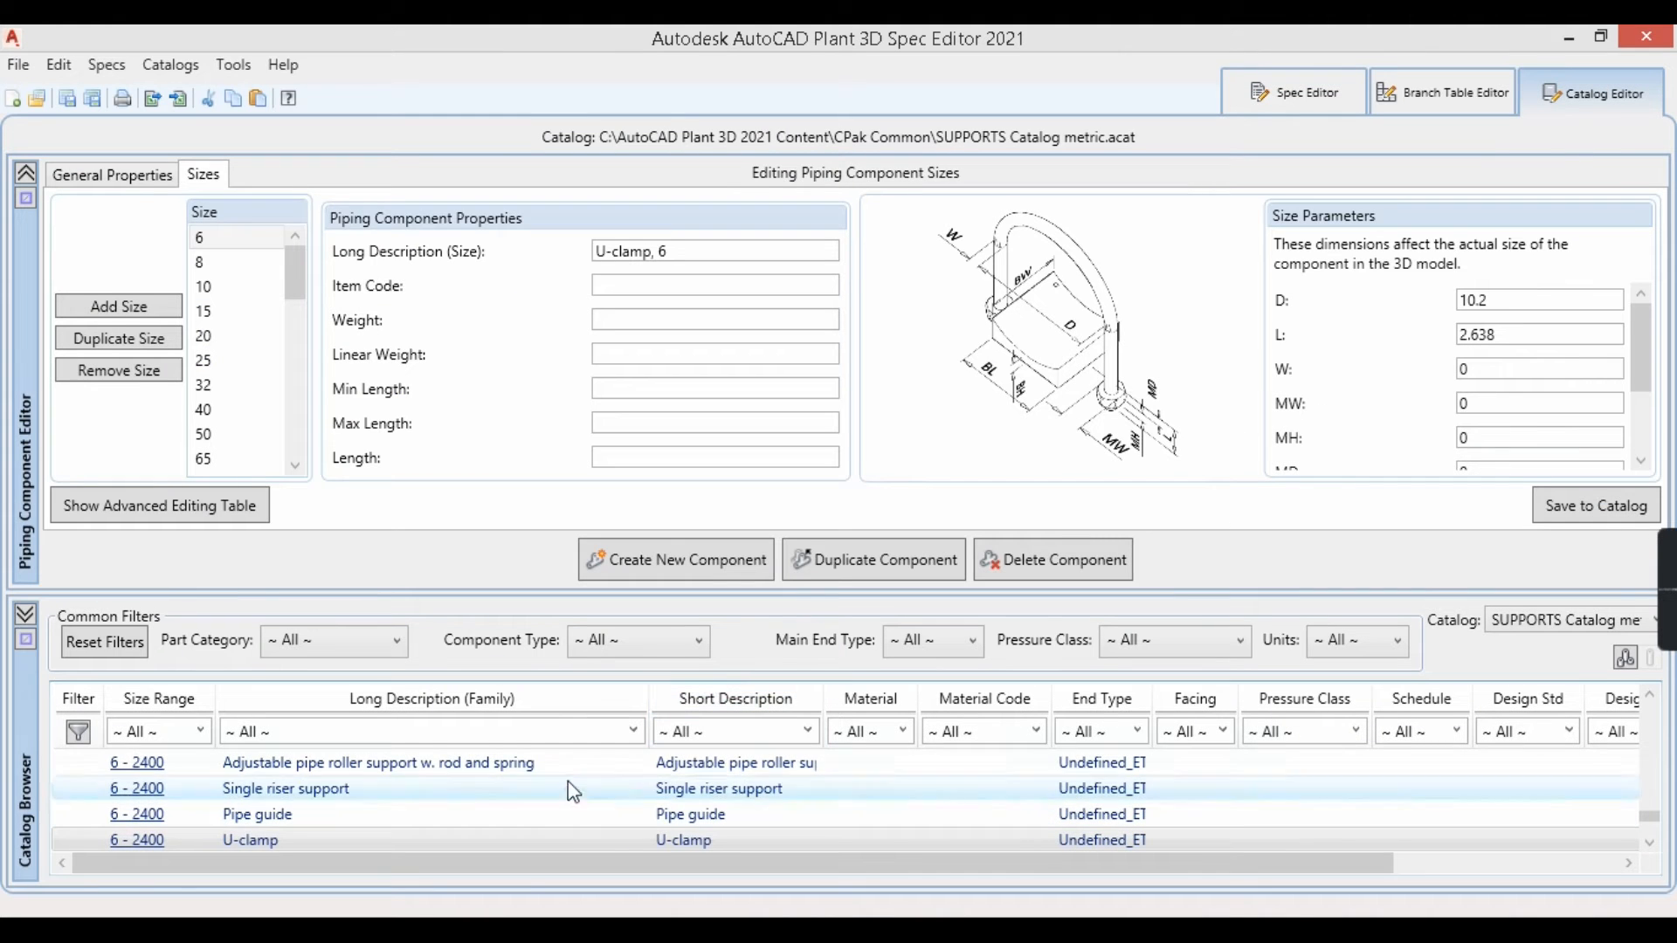
scroll(490, 845, "down", 2)
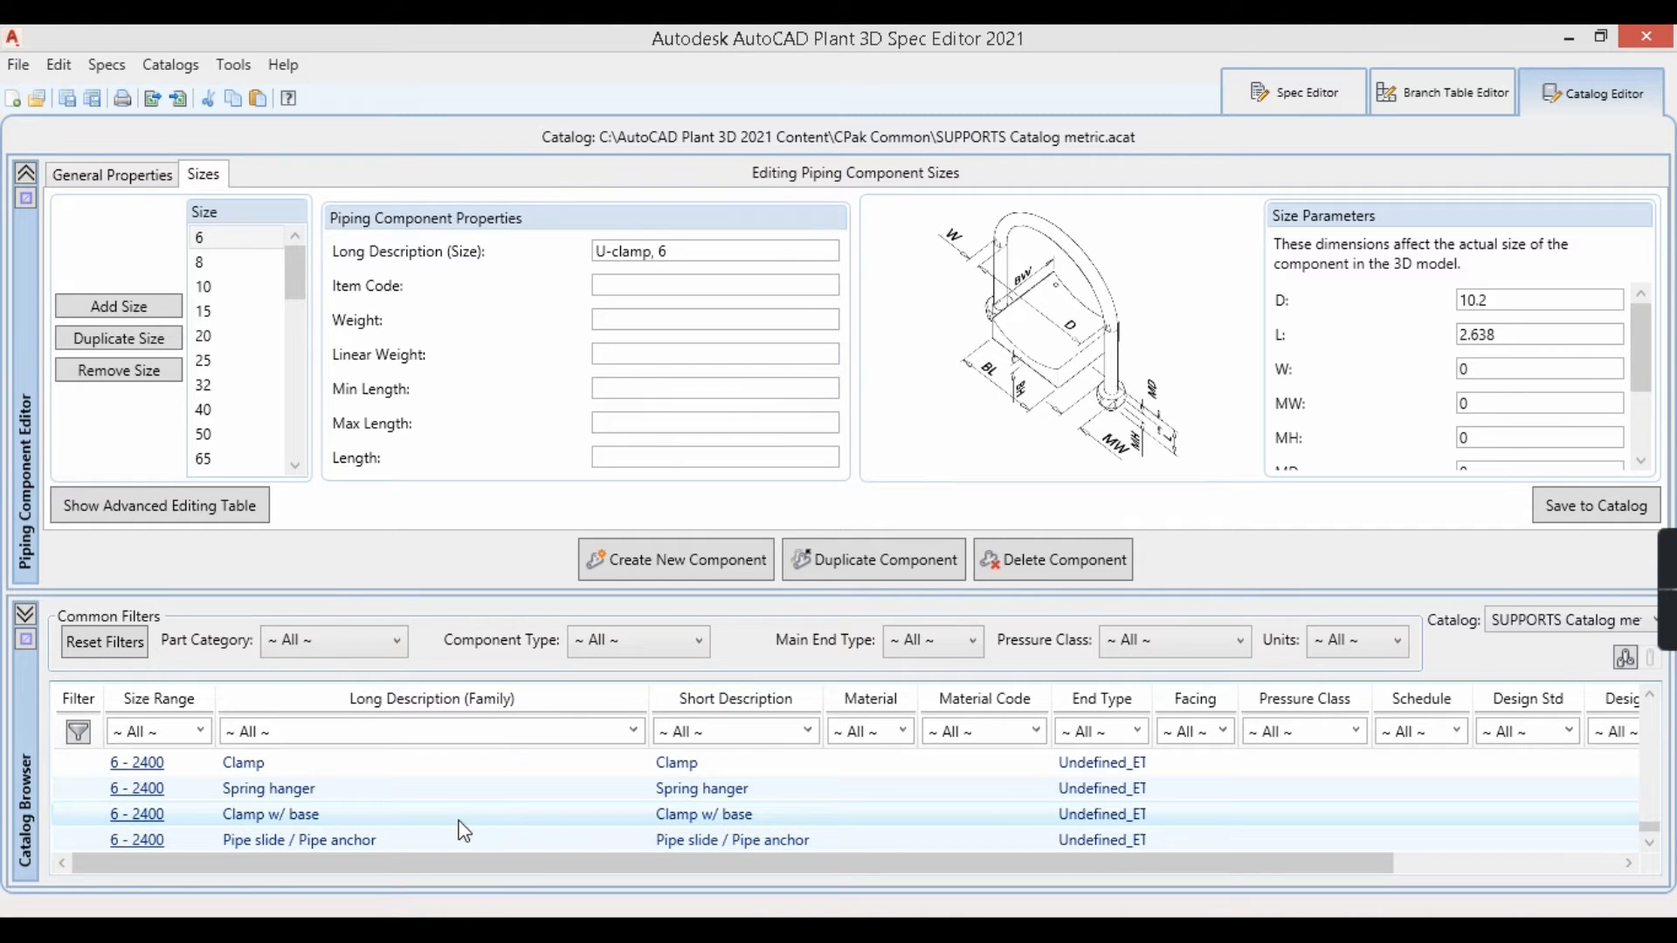
scroll(290, 795, "up", 3)
left_click(405, 790)
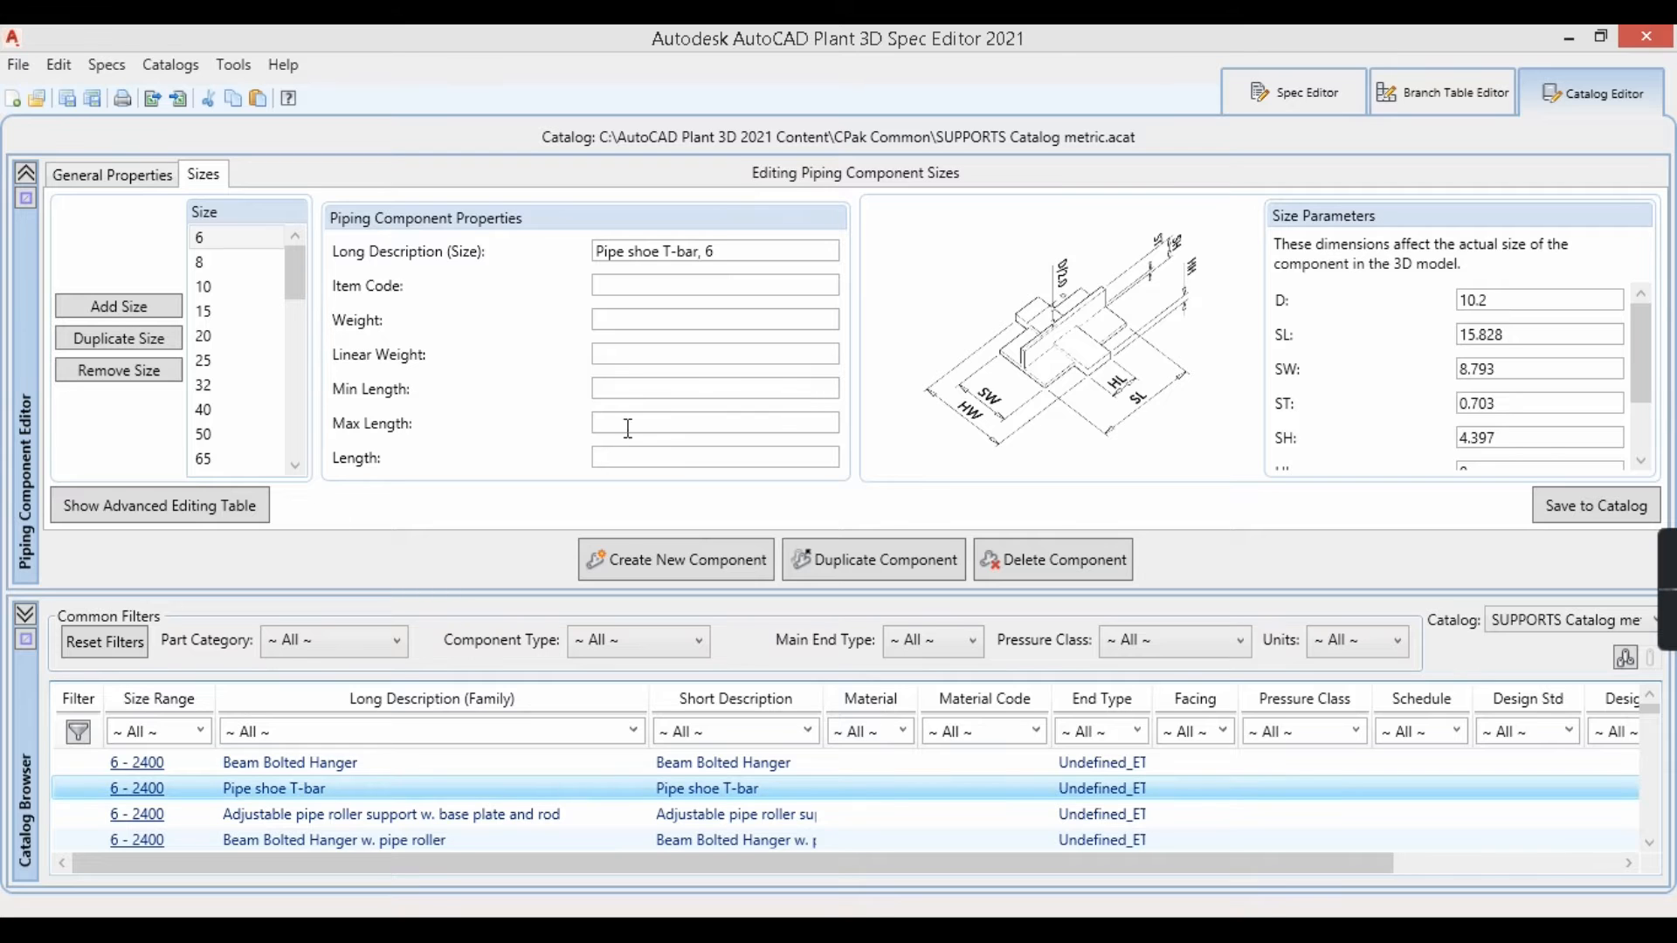
left_click(207, 262)
left_click(208, 285)
left_click(206, 311)
left_click(212, 342)
left_click(218, 383)
left_click(219, 369)
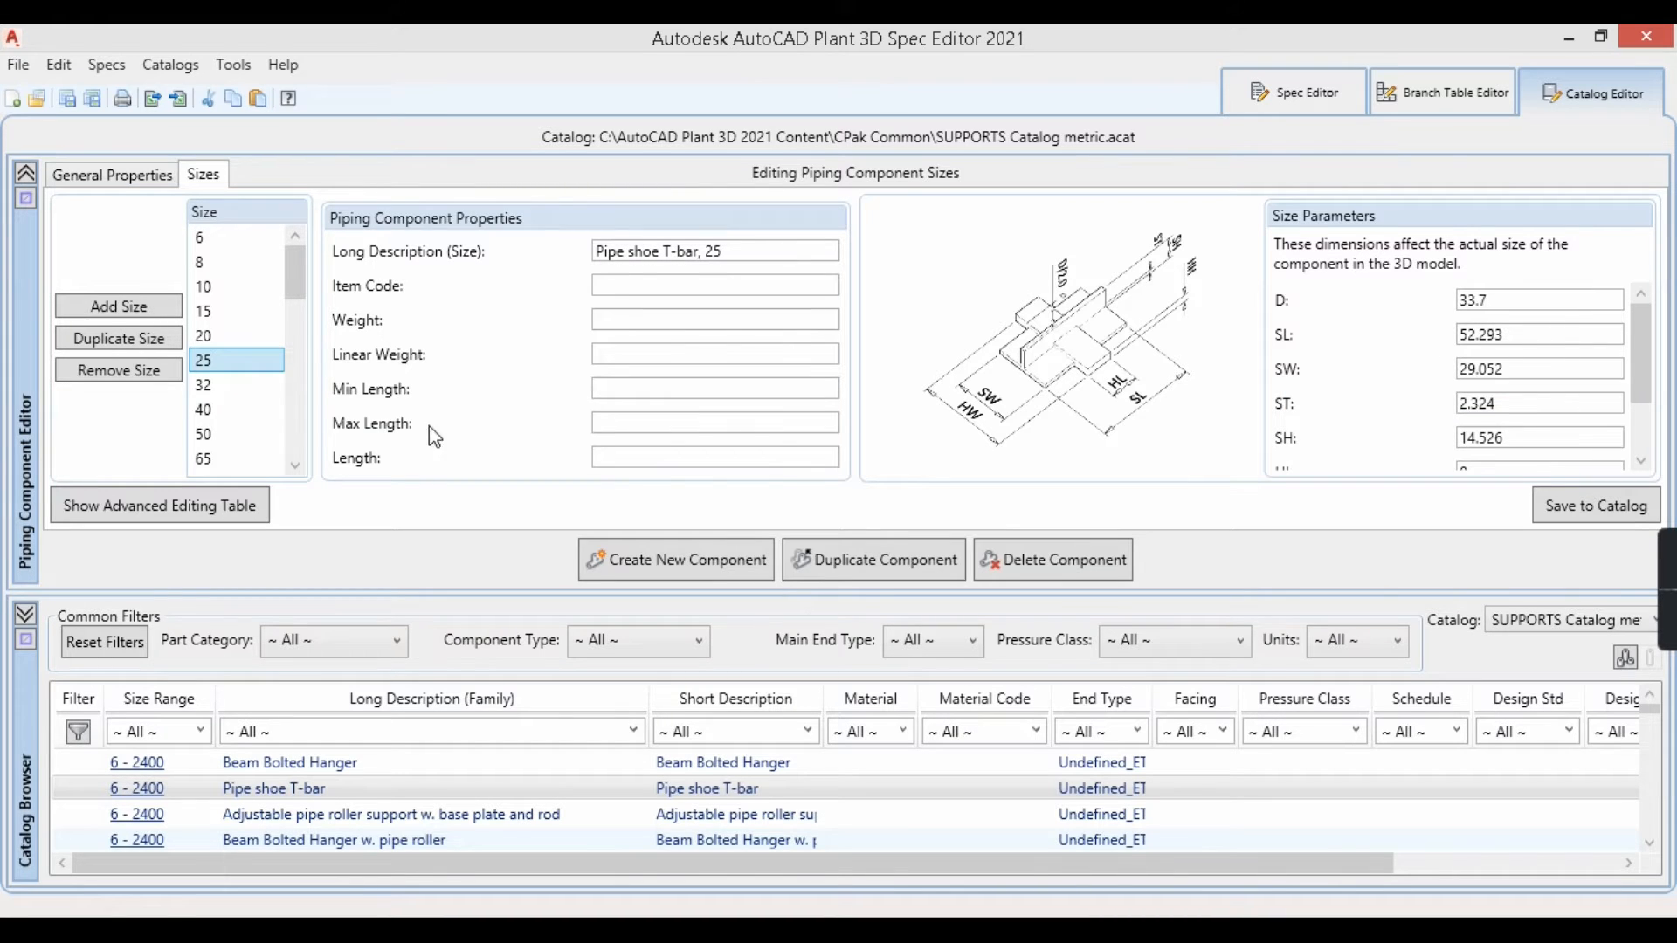
left_click(226, 263)
left_click(217, 238)
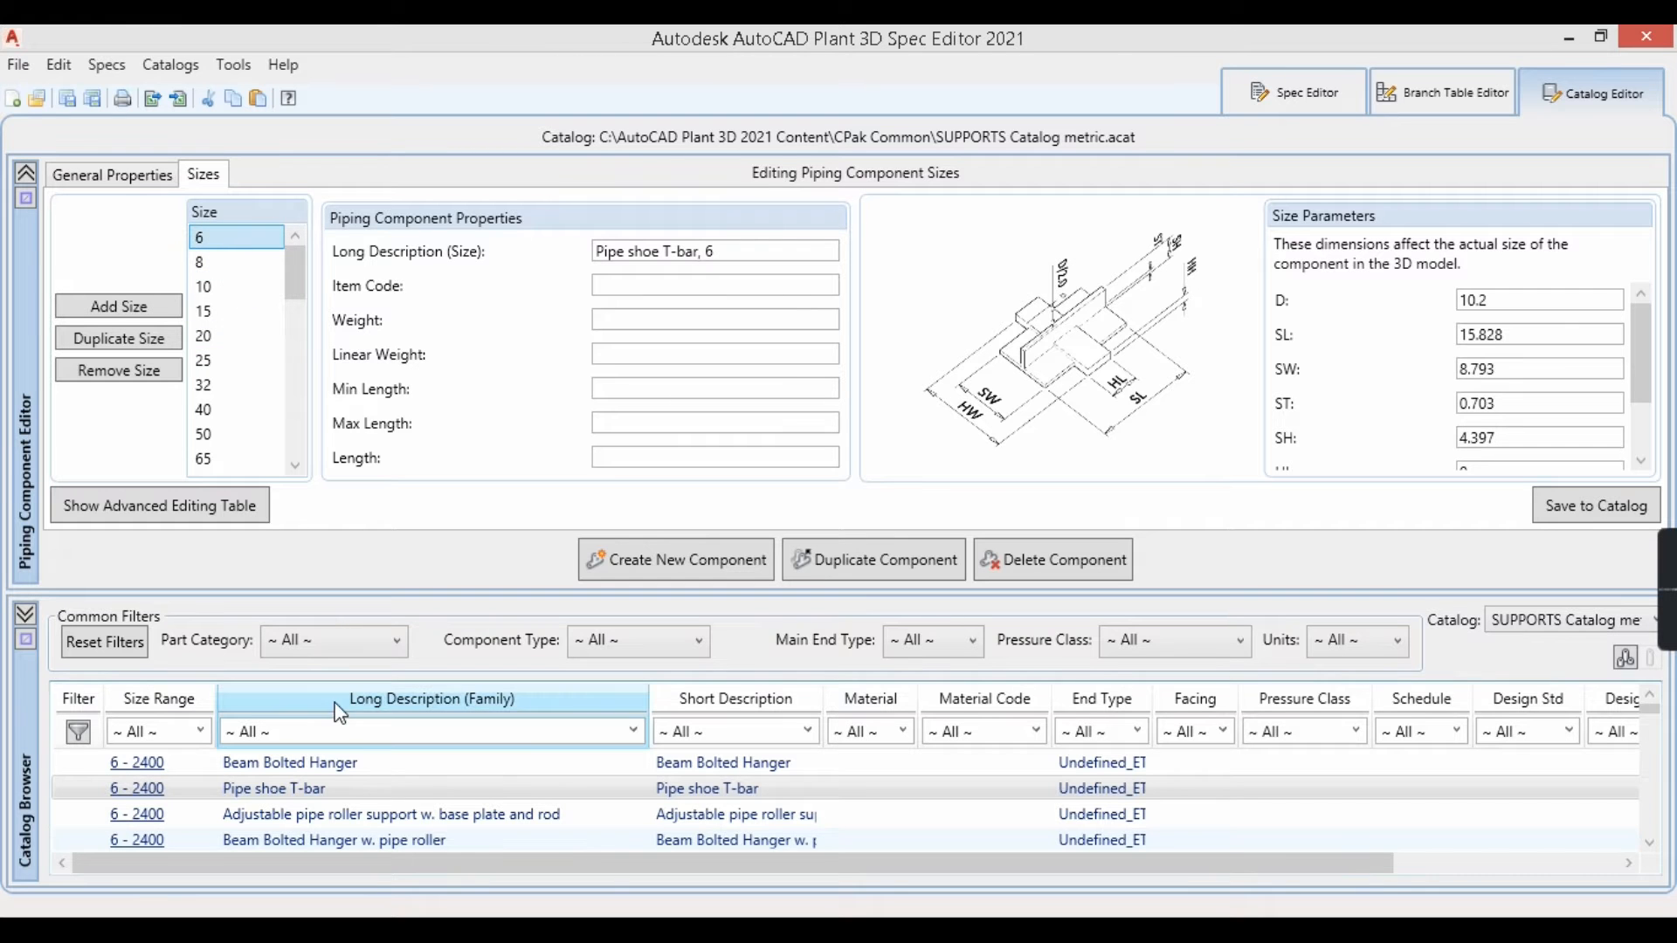
Add the Pipe shoe T-bar from the supports catalog to Test Spec.
right_click(293, 789)
left_click(389, 717)
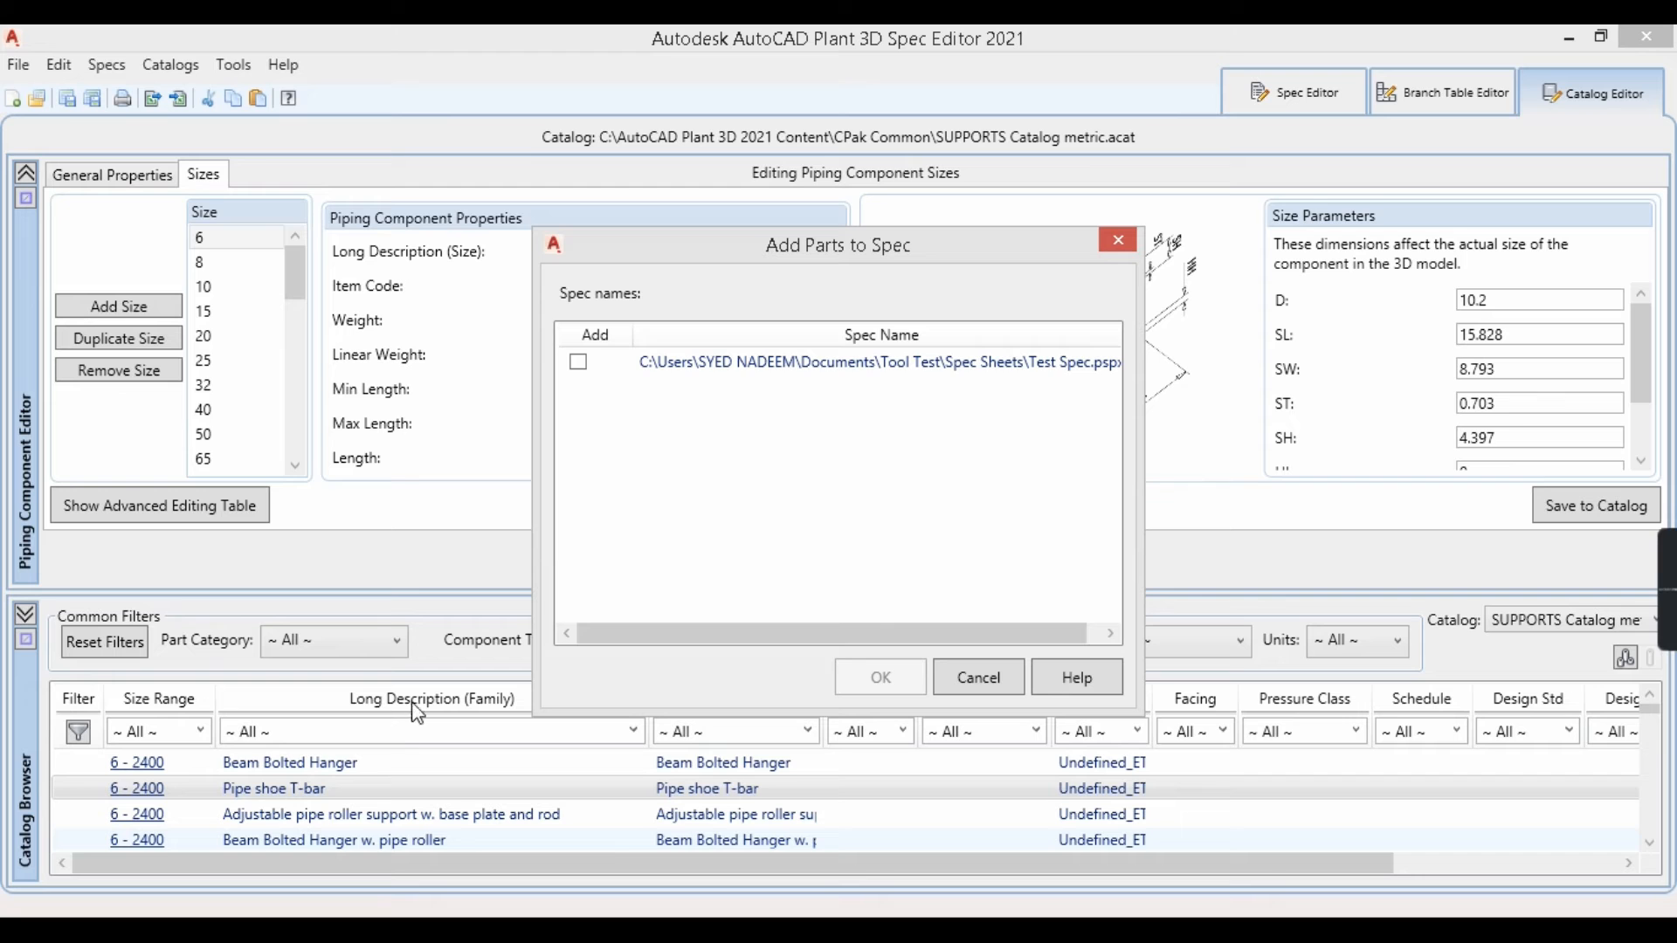
left_click(578, 363)
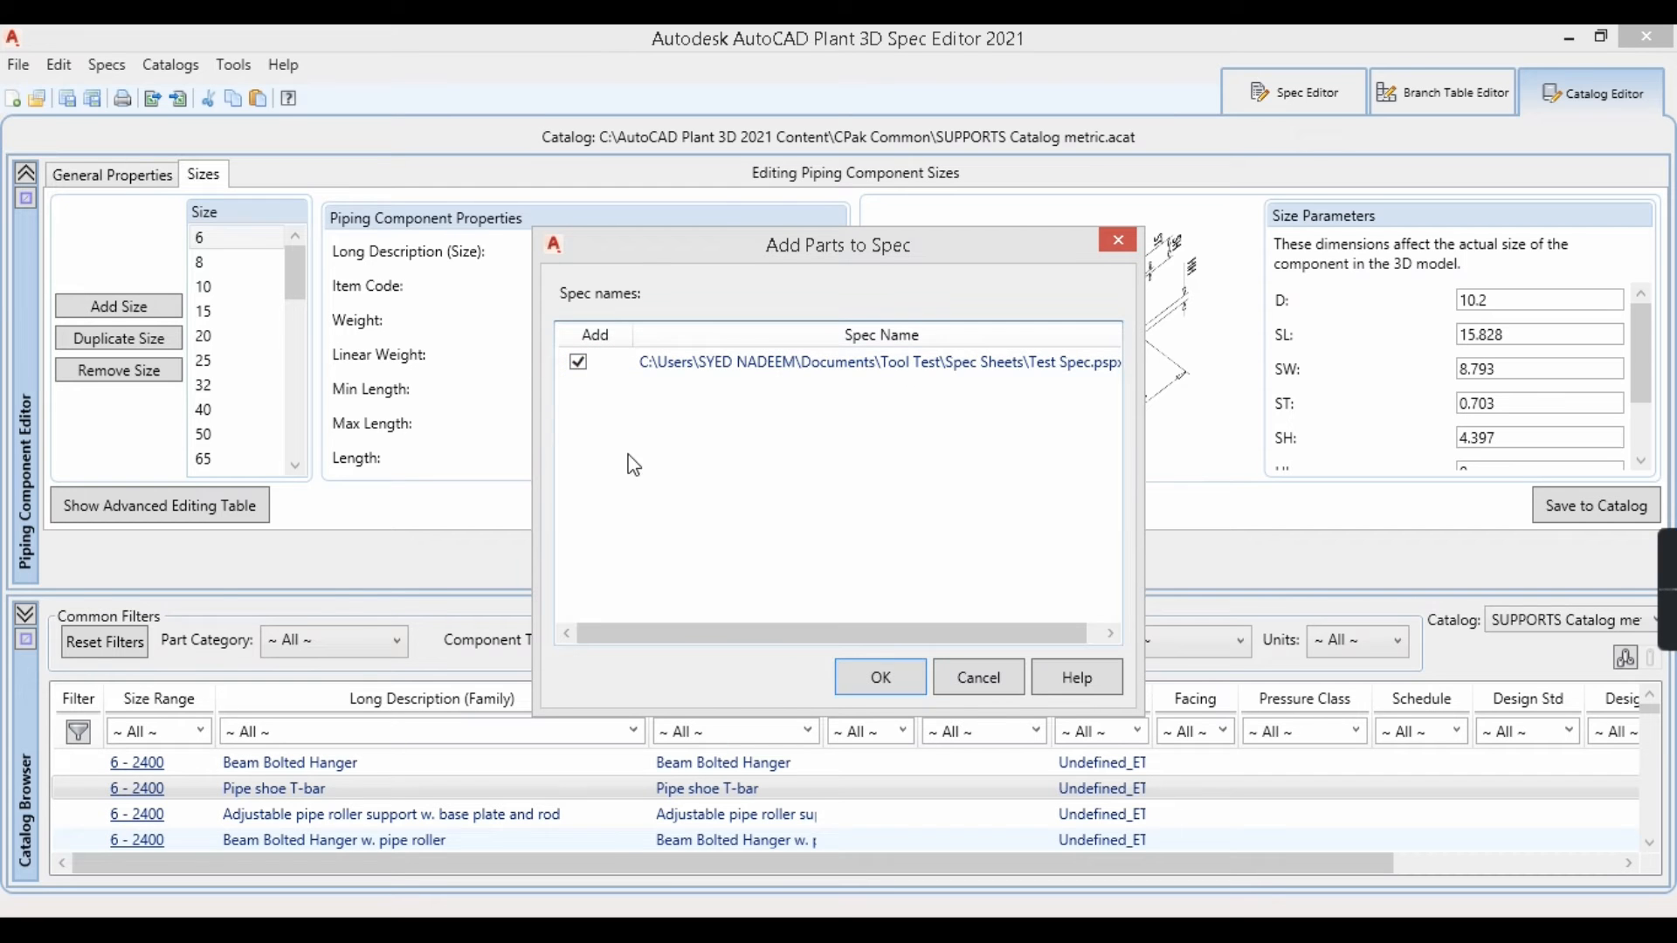
left_click(878, 678)
Browse the remaining support families in the catalog and examine the drawings of several, including the Pipe shoe double T-bar and Beam Clamp Hanger 2.
scroll(486, 825, "down", 2)
scroll(450, 814, "up", 2)
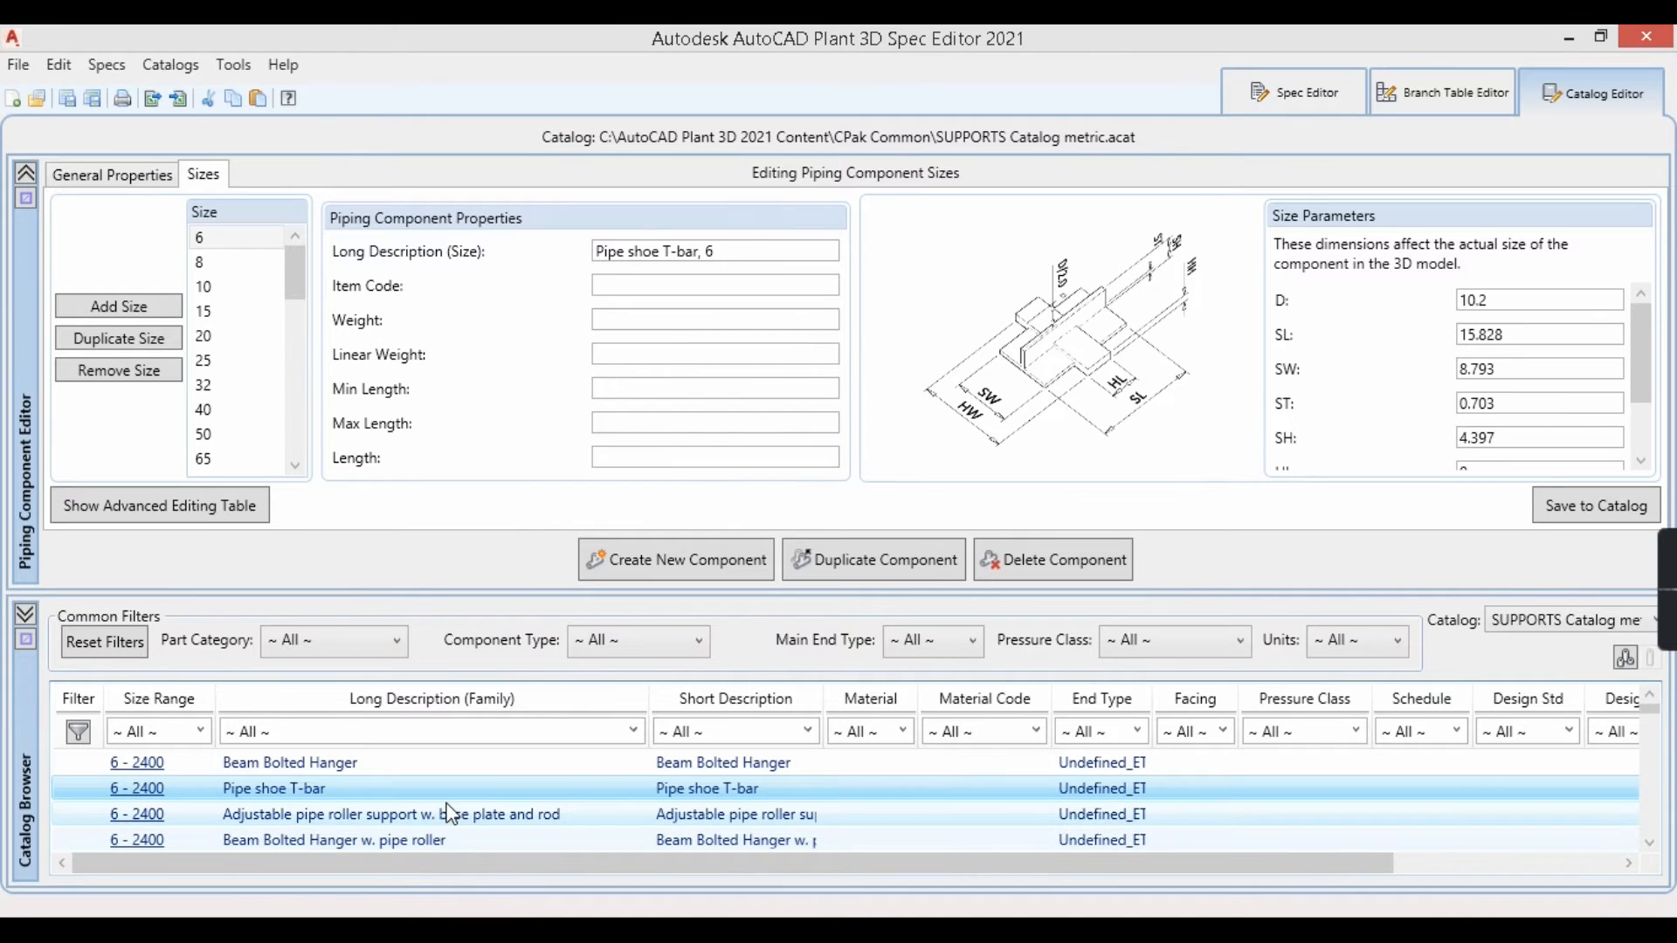
scroll(450, 815, "down", 3)
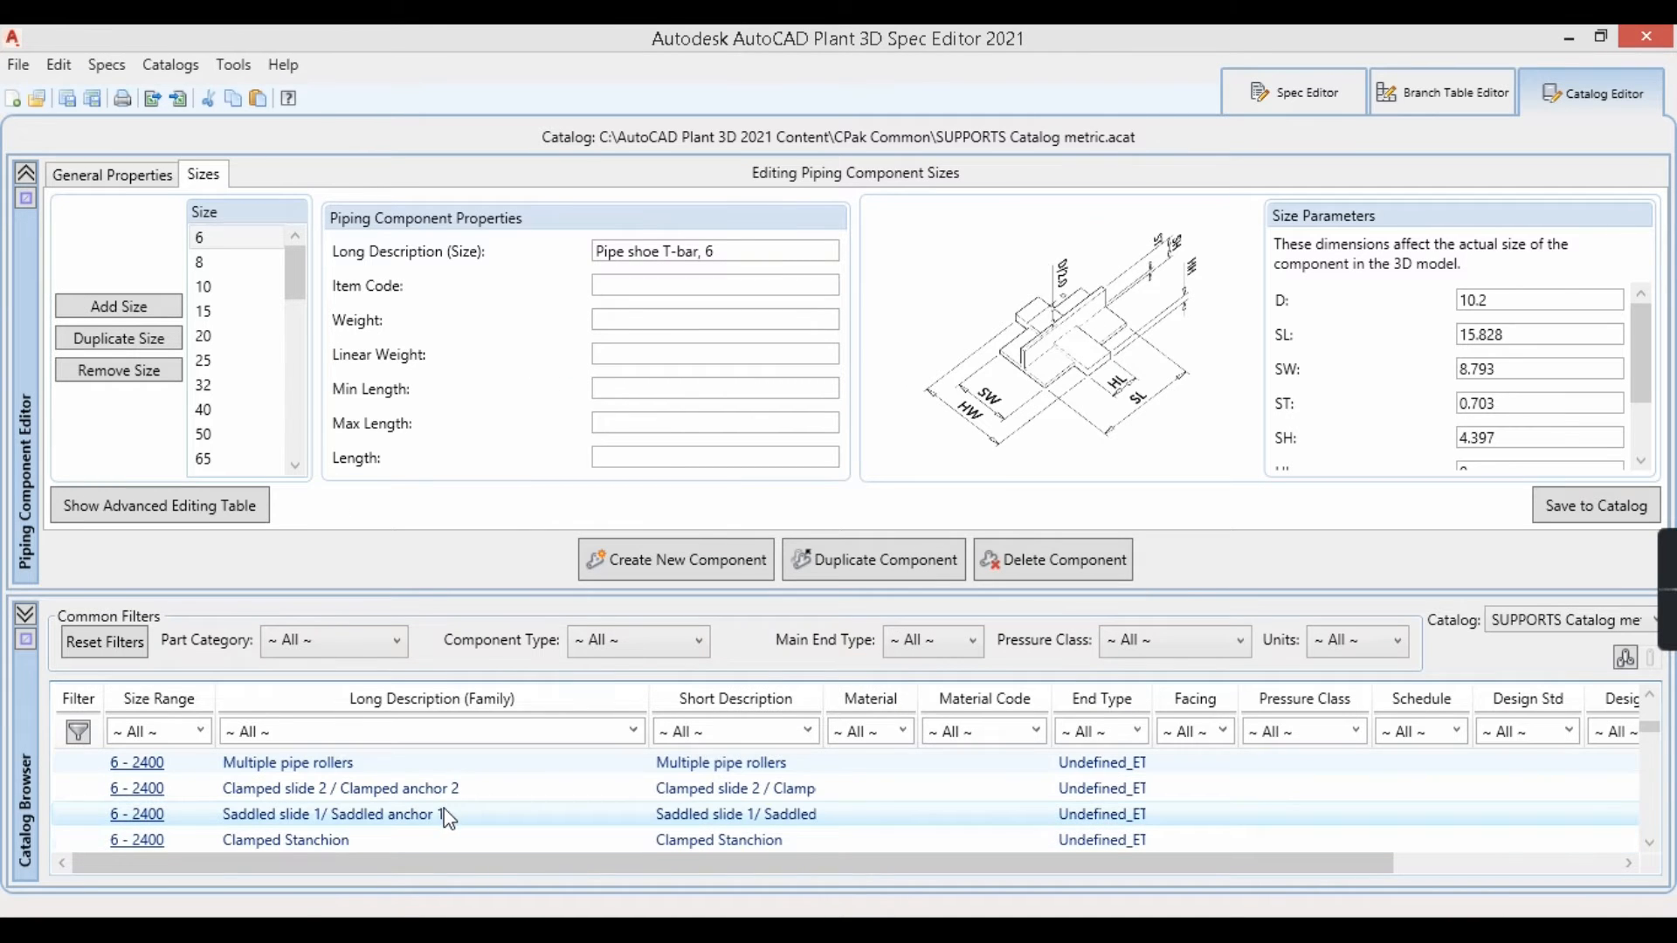
scroll(450, 819, "down", 2)
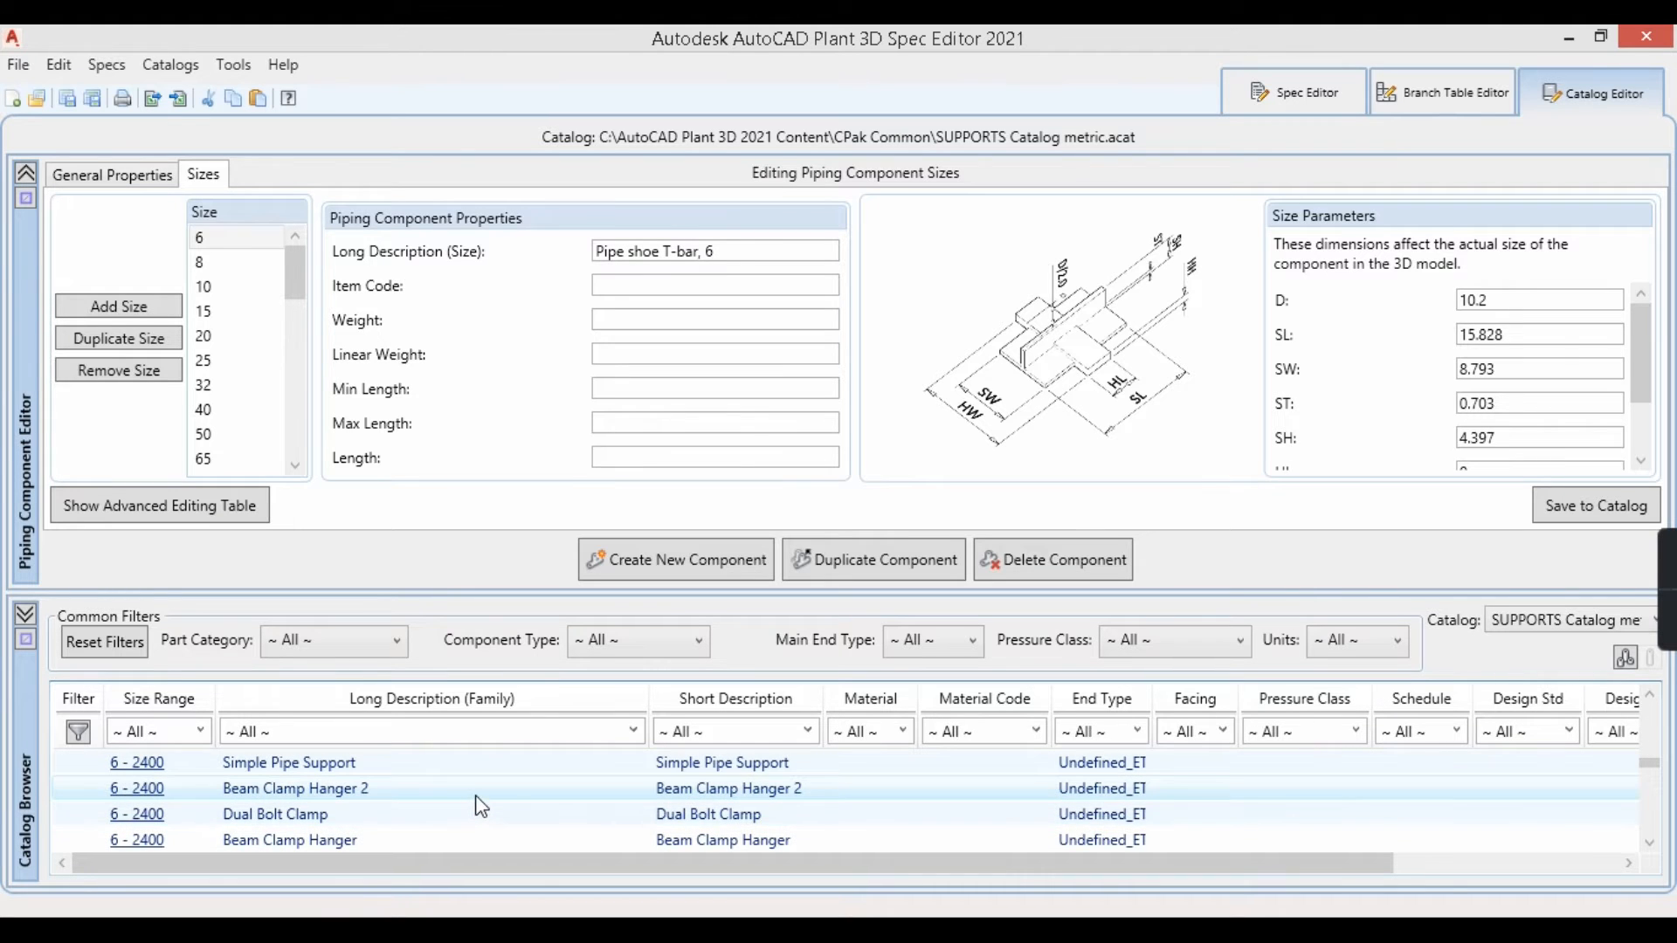
scroll(478, 797, "down", 2)
left_click(472, 791)
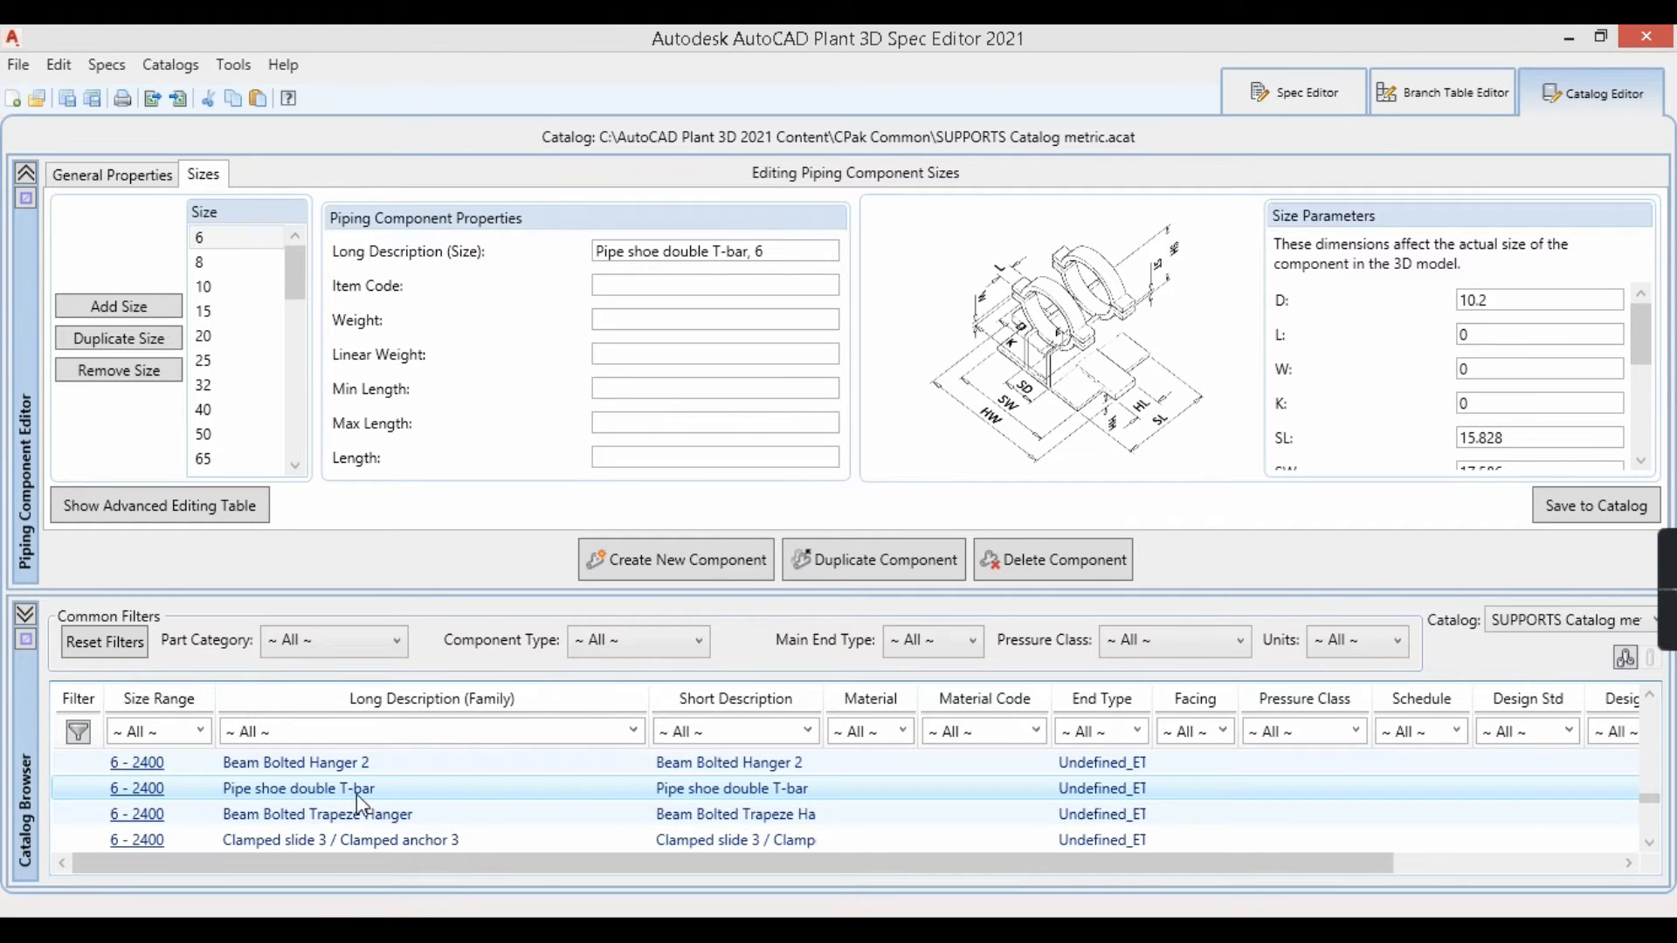
scroll(472, 817, "down", 2)
left_click(472, 816)
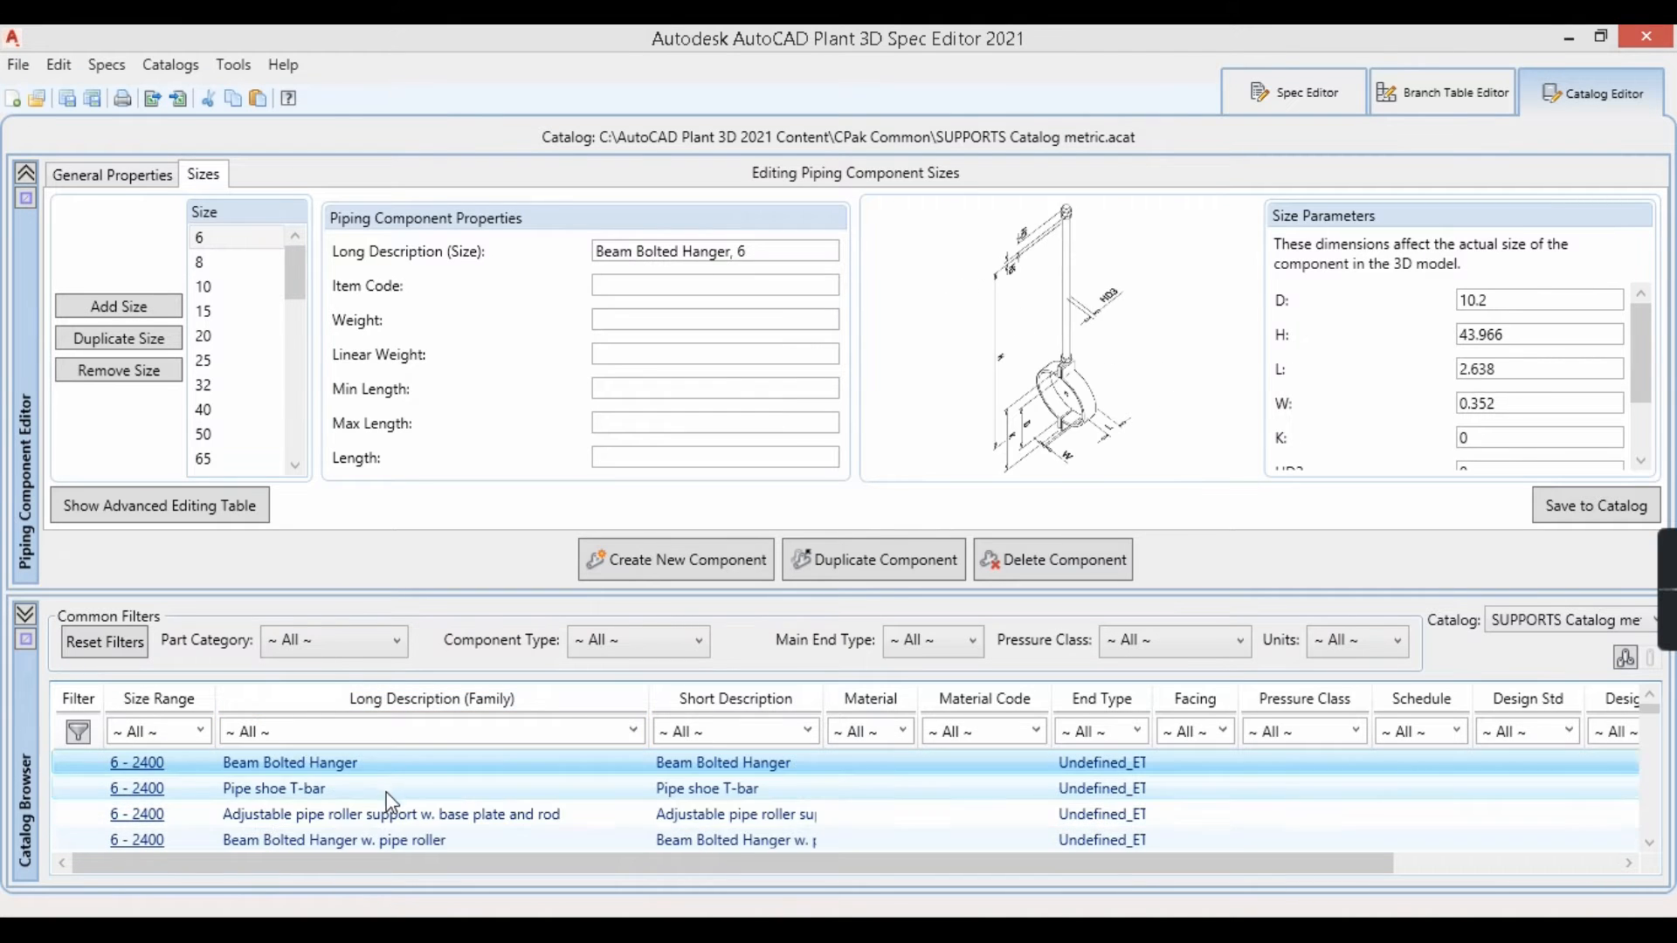
scroll(386, 793, "up", 2)
left_click(390, 794)
scroll(402, 802, "down", 2)
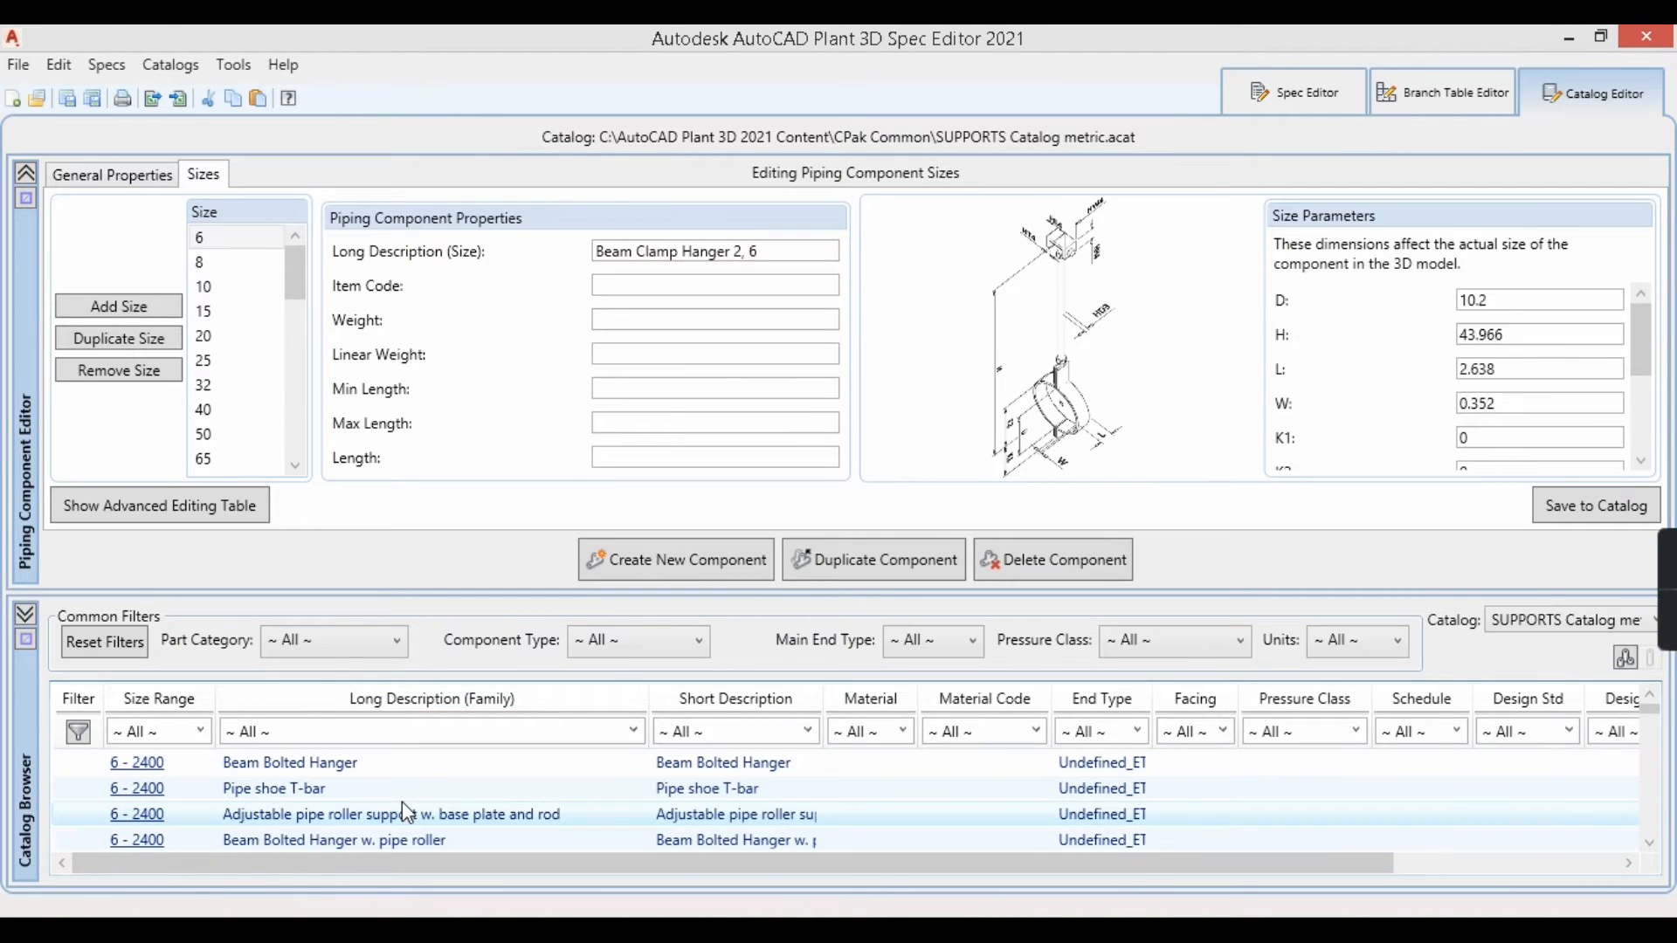
Add the Beam Bolted Hanger from the supports catalog to Test Spec.
left_click(332, 764)
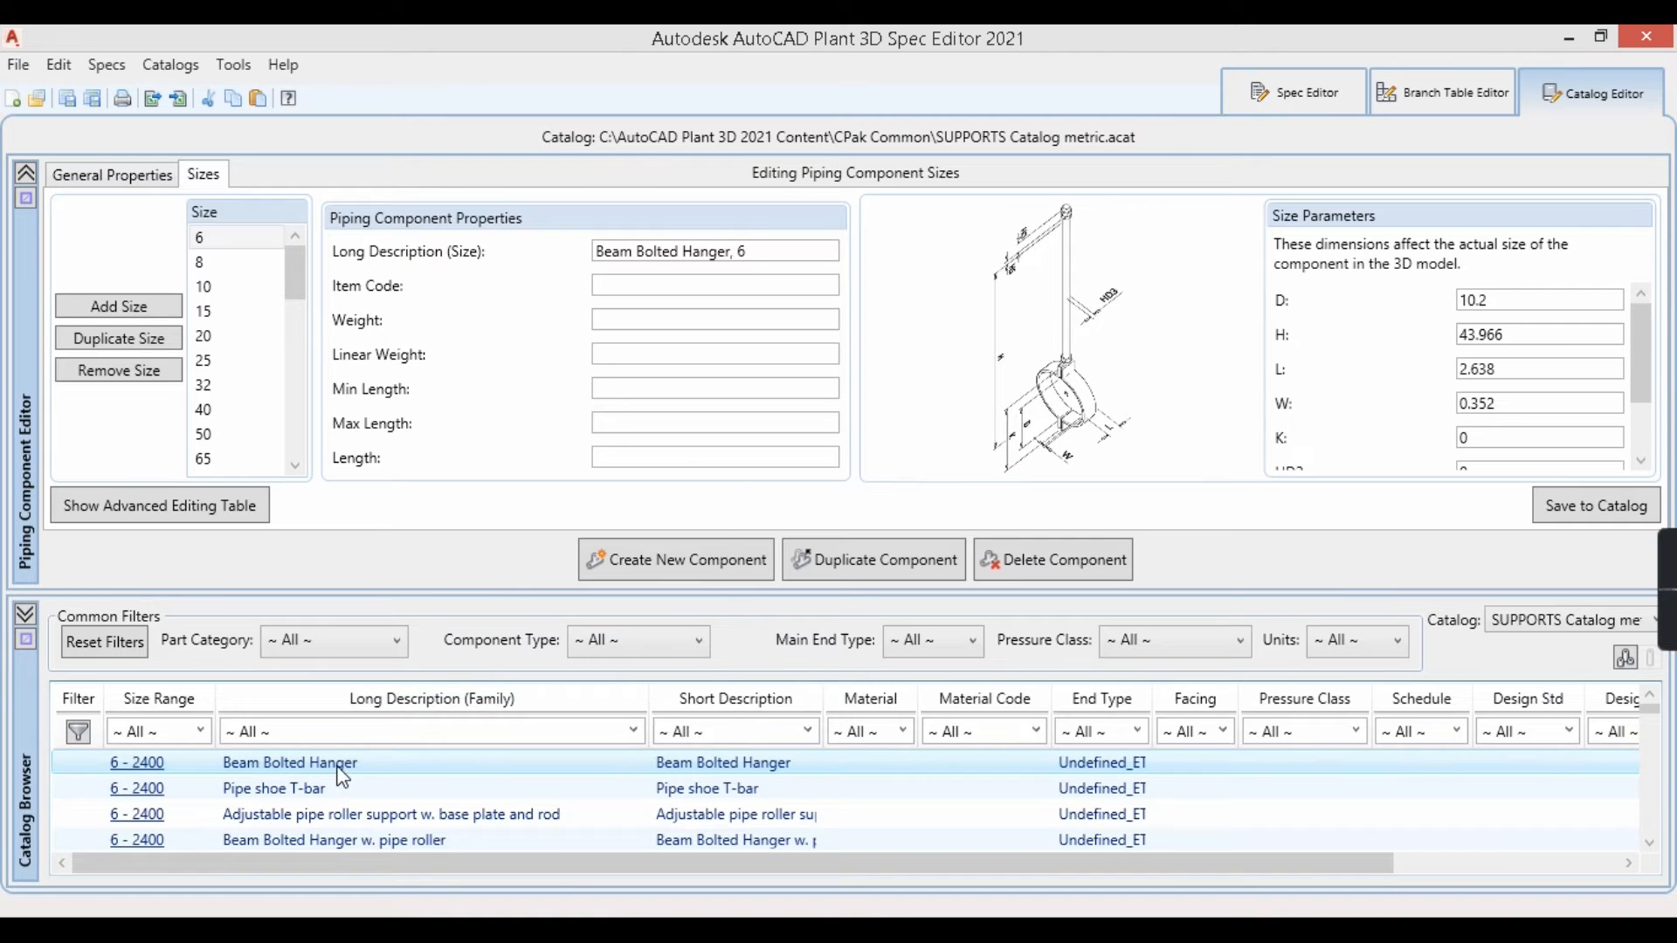
right_click(342, 777)
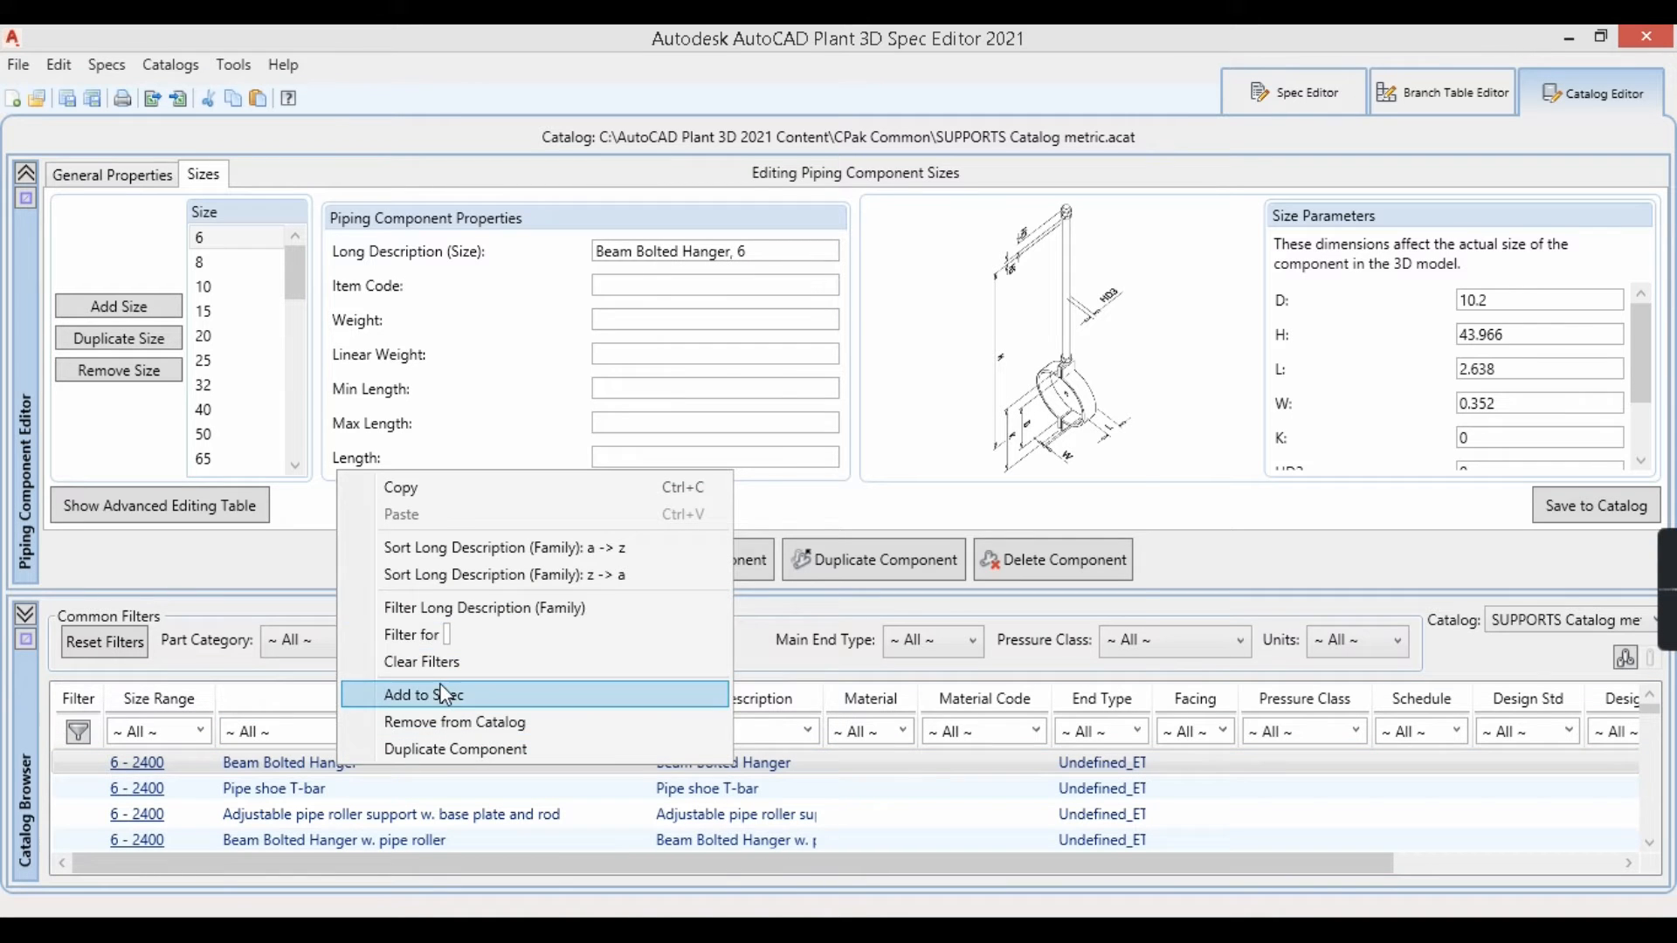
left_click(445, 695)
left_click(580, 363)
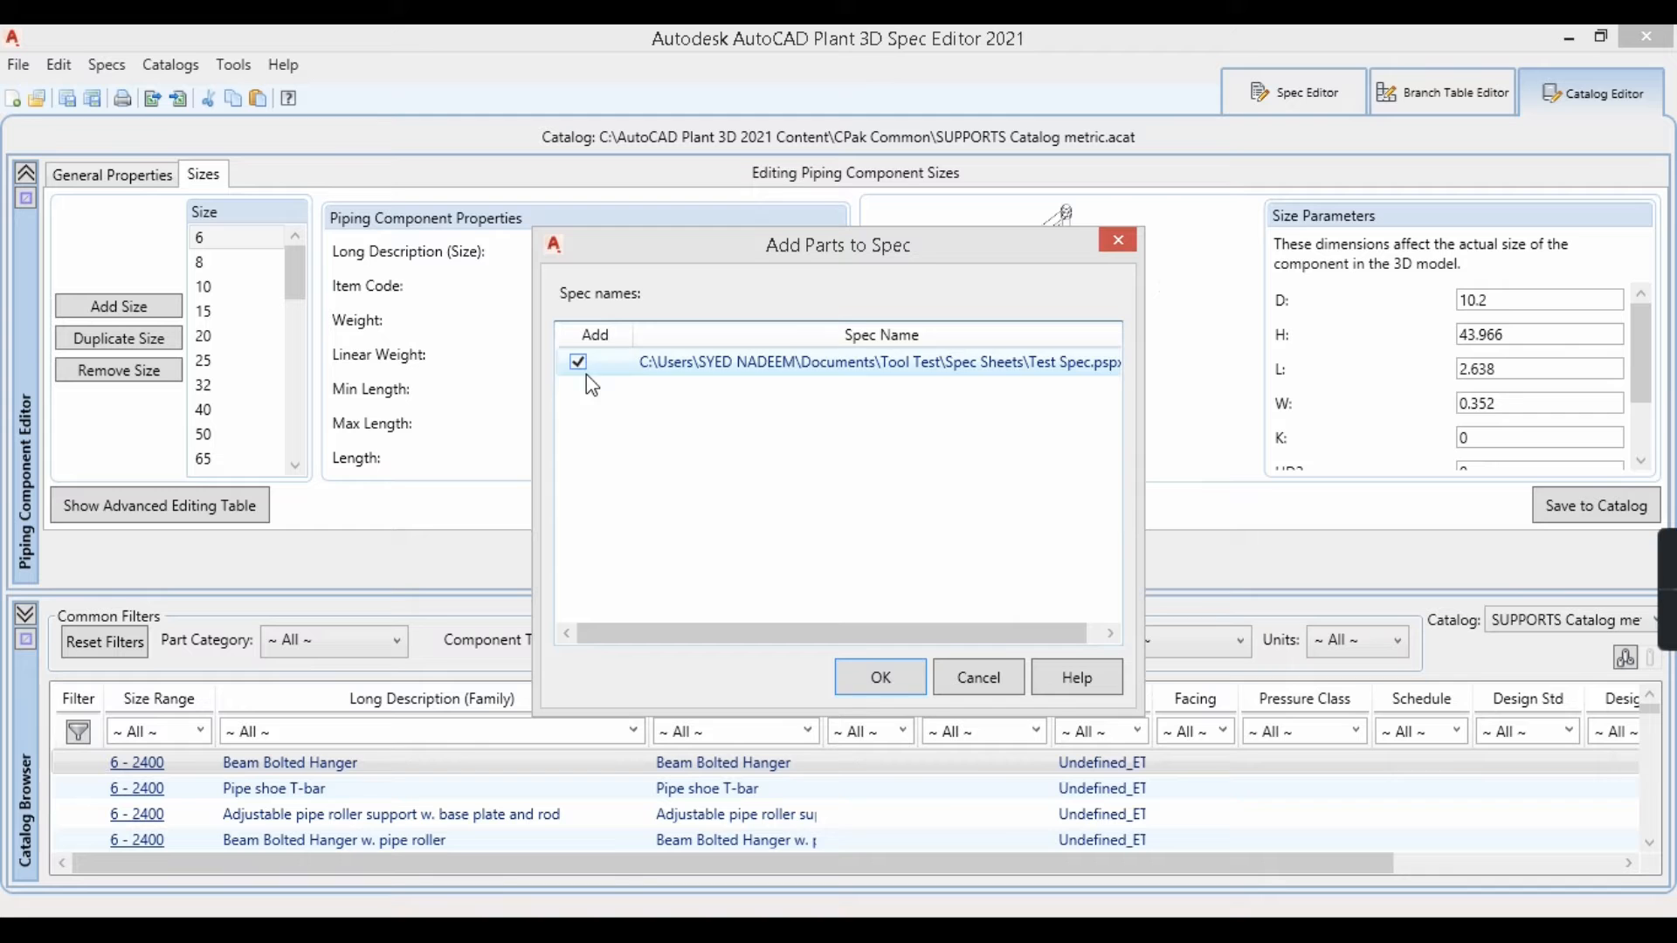
left_click(900, 687)
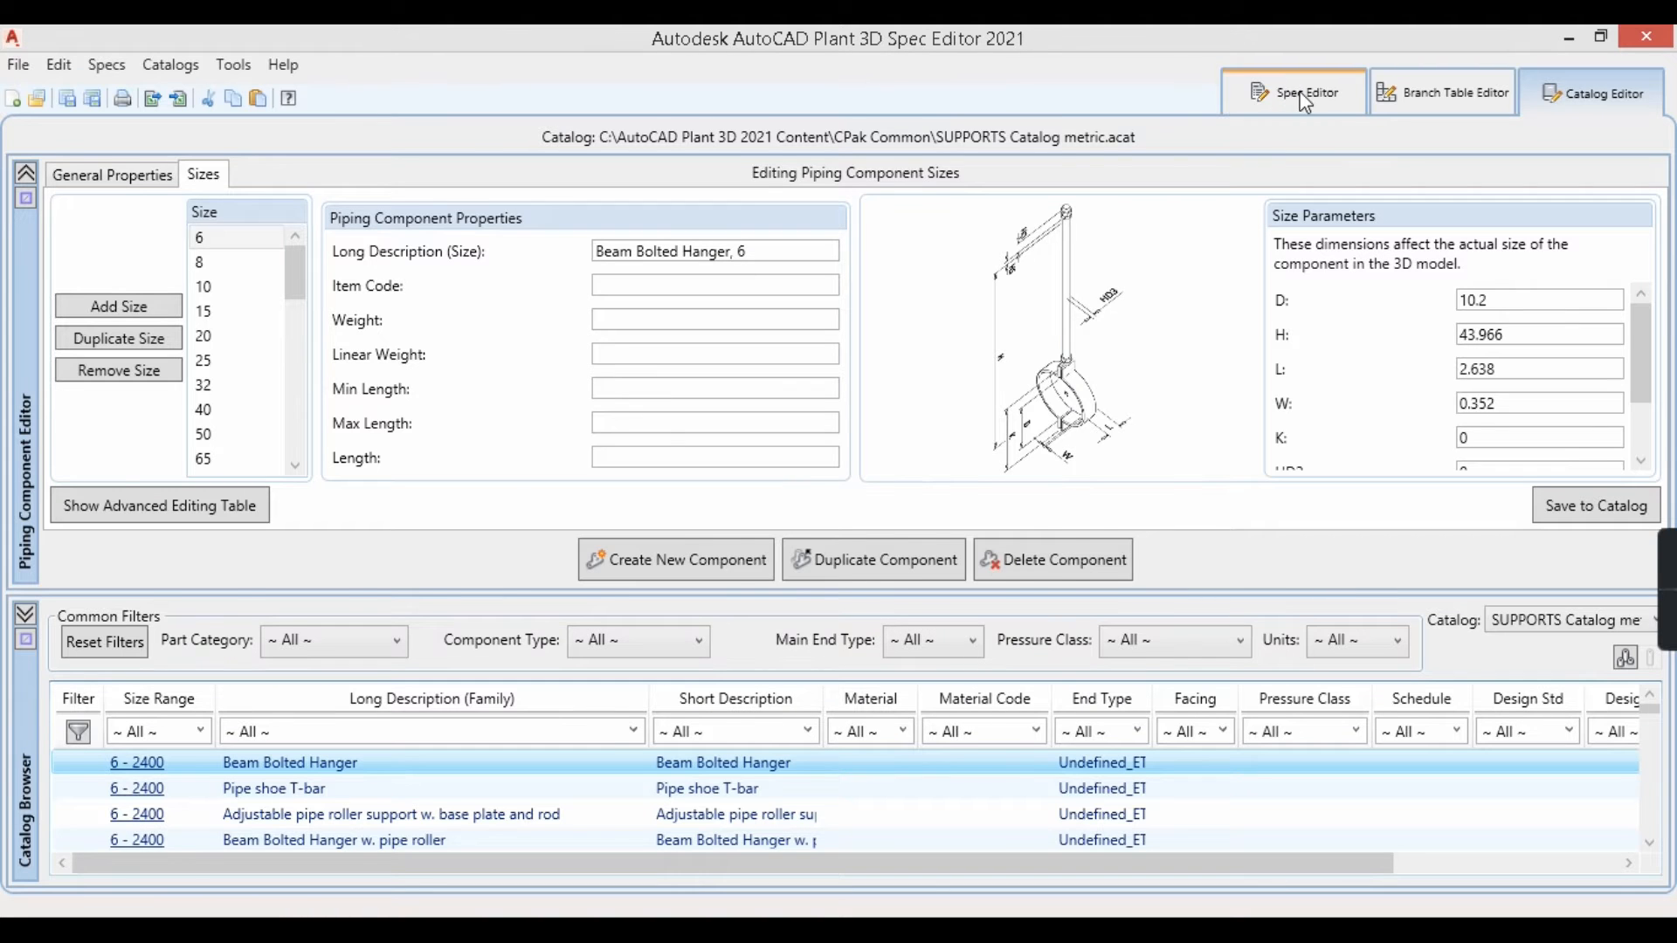
Check the Beam Bolted Hanger, Pipe shoe T-bar and U-clamp entries in the spec sheet and save Test Spec.
left_click(1304, 96)
left_click(417, 390)
left_click(209, 332)
left_click(343, 389)
left_click(467, 330)
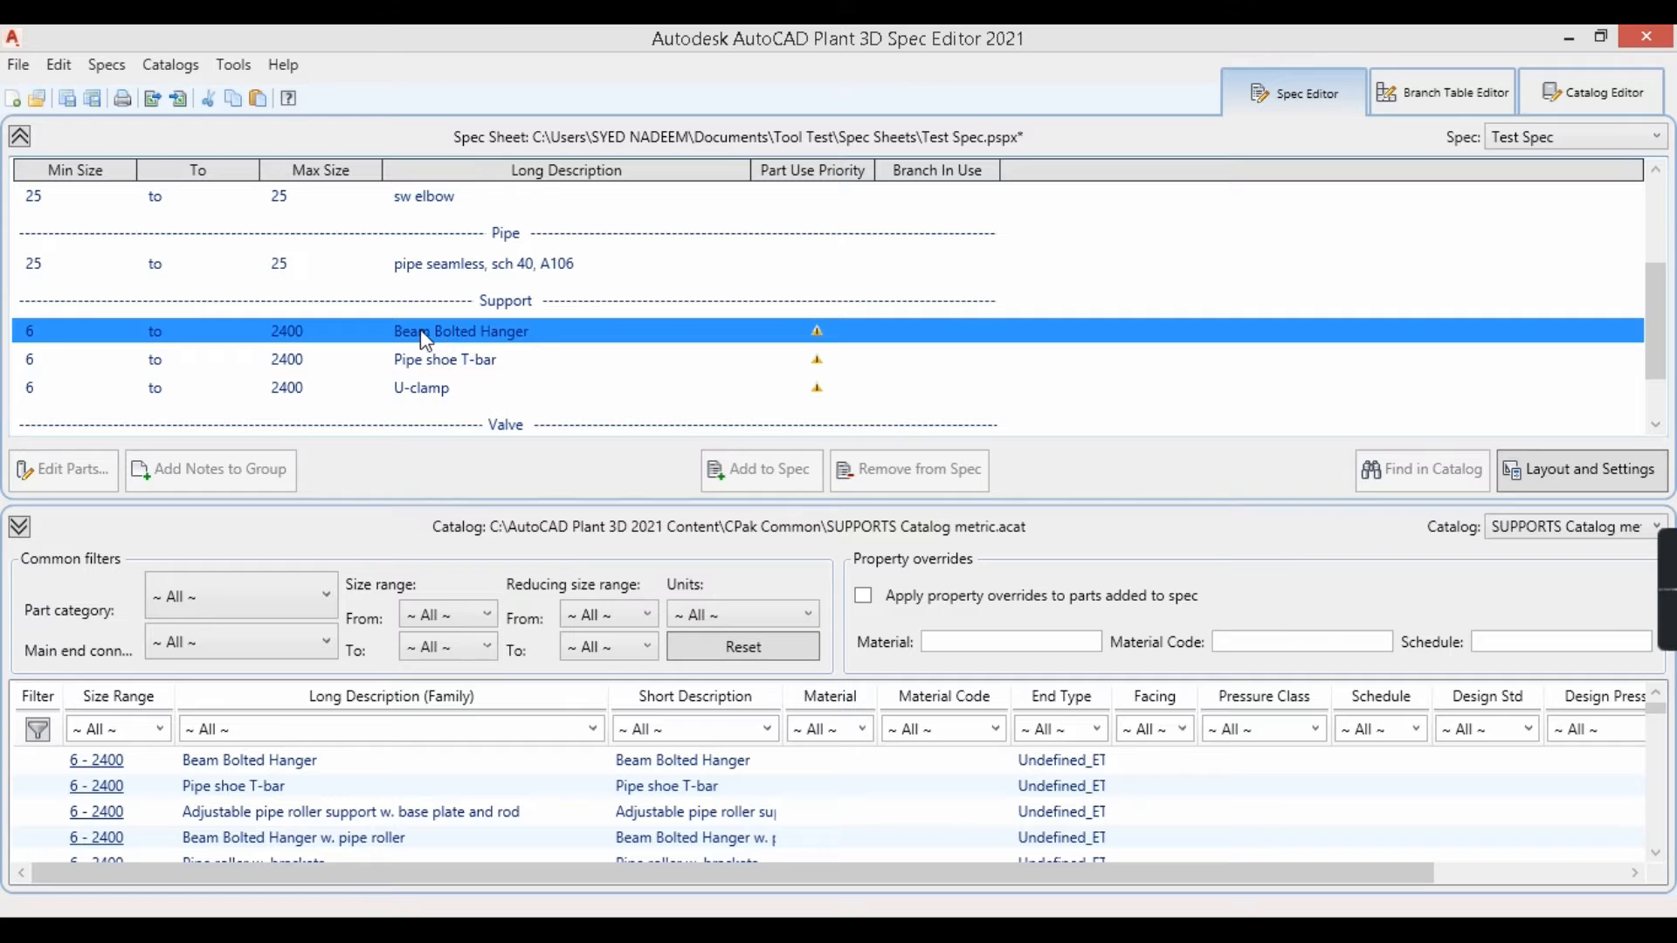
left_click(412, 389)
left_click(404, 361)
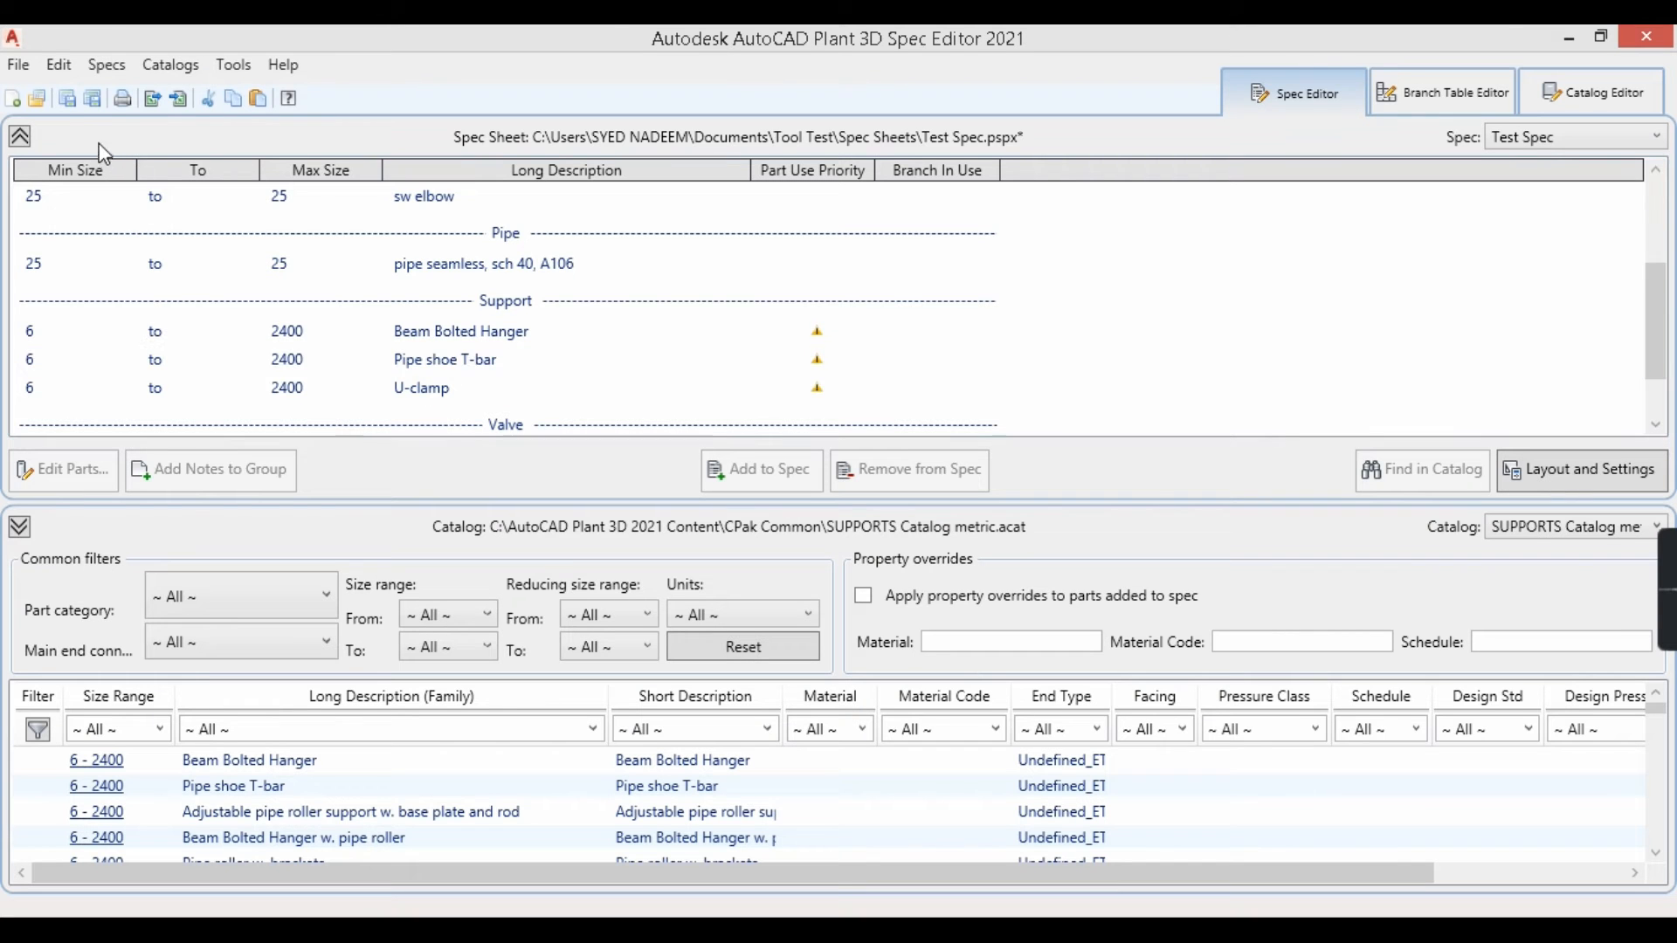
left_click(95, 98)
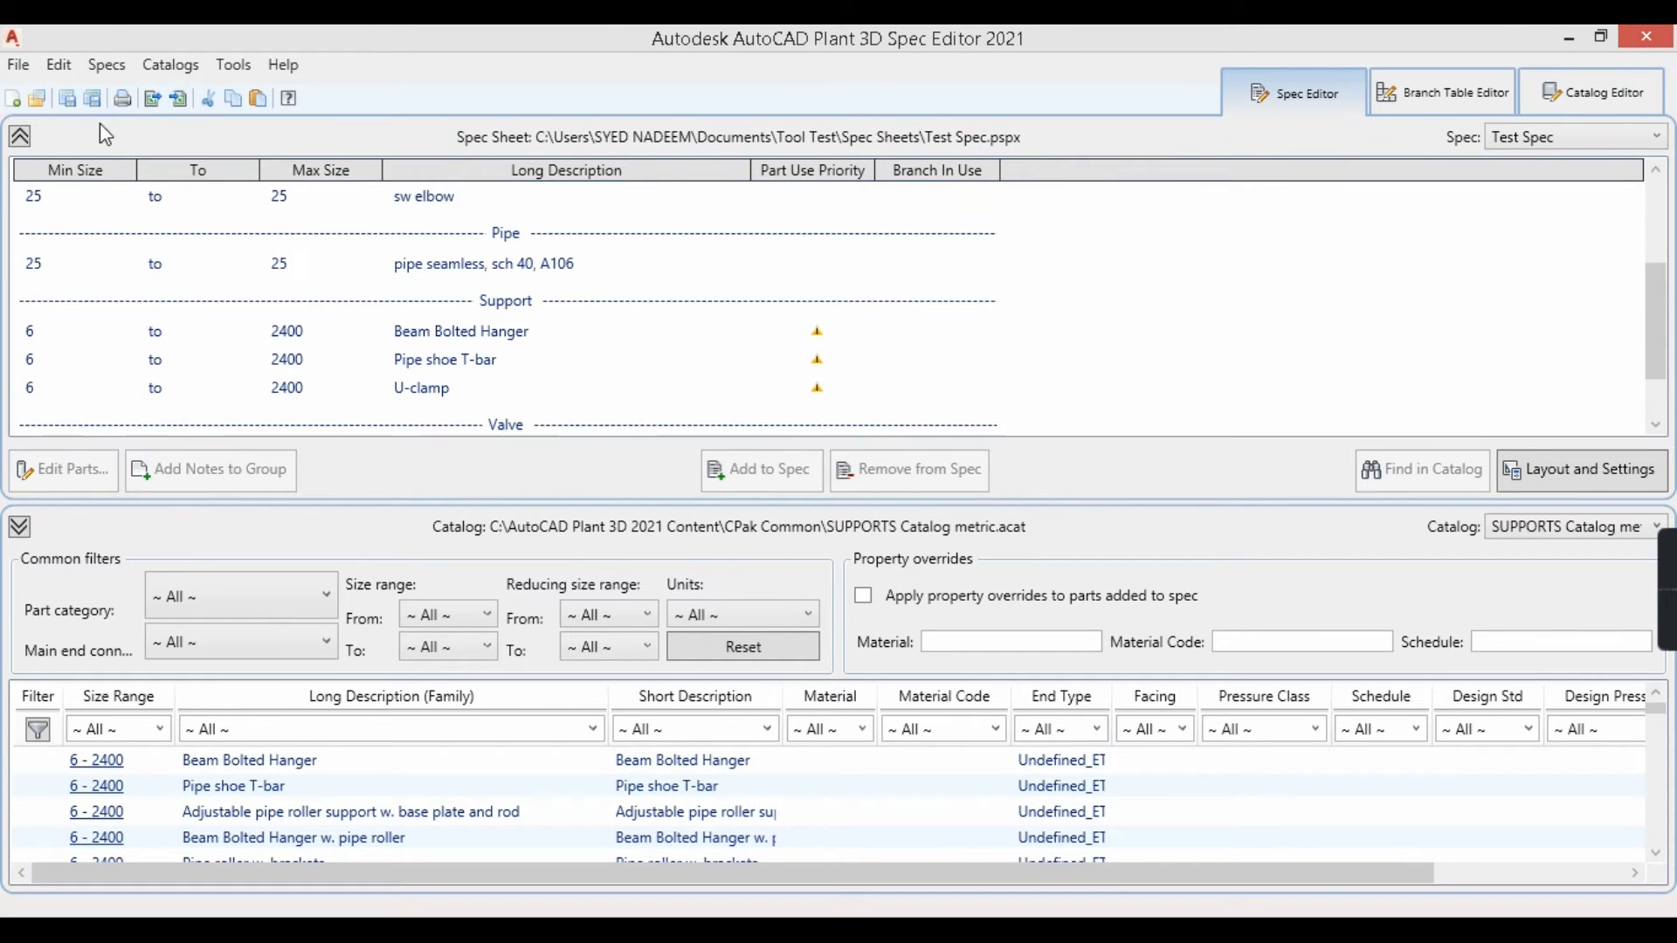
Switch to AutoCAD Plant 3D and check the Support entries of Test Spec in the pipe spec viewer.
mouse_move(1088, 928)
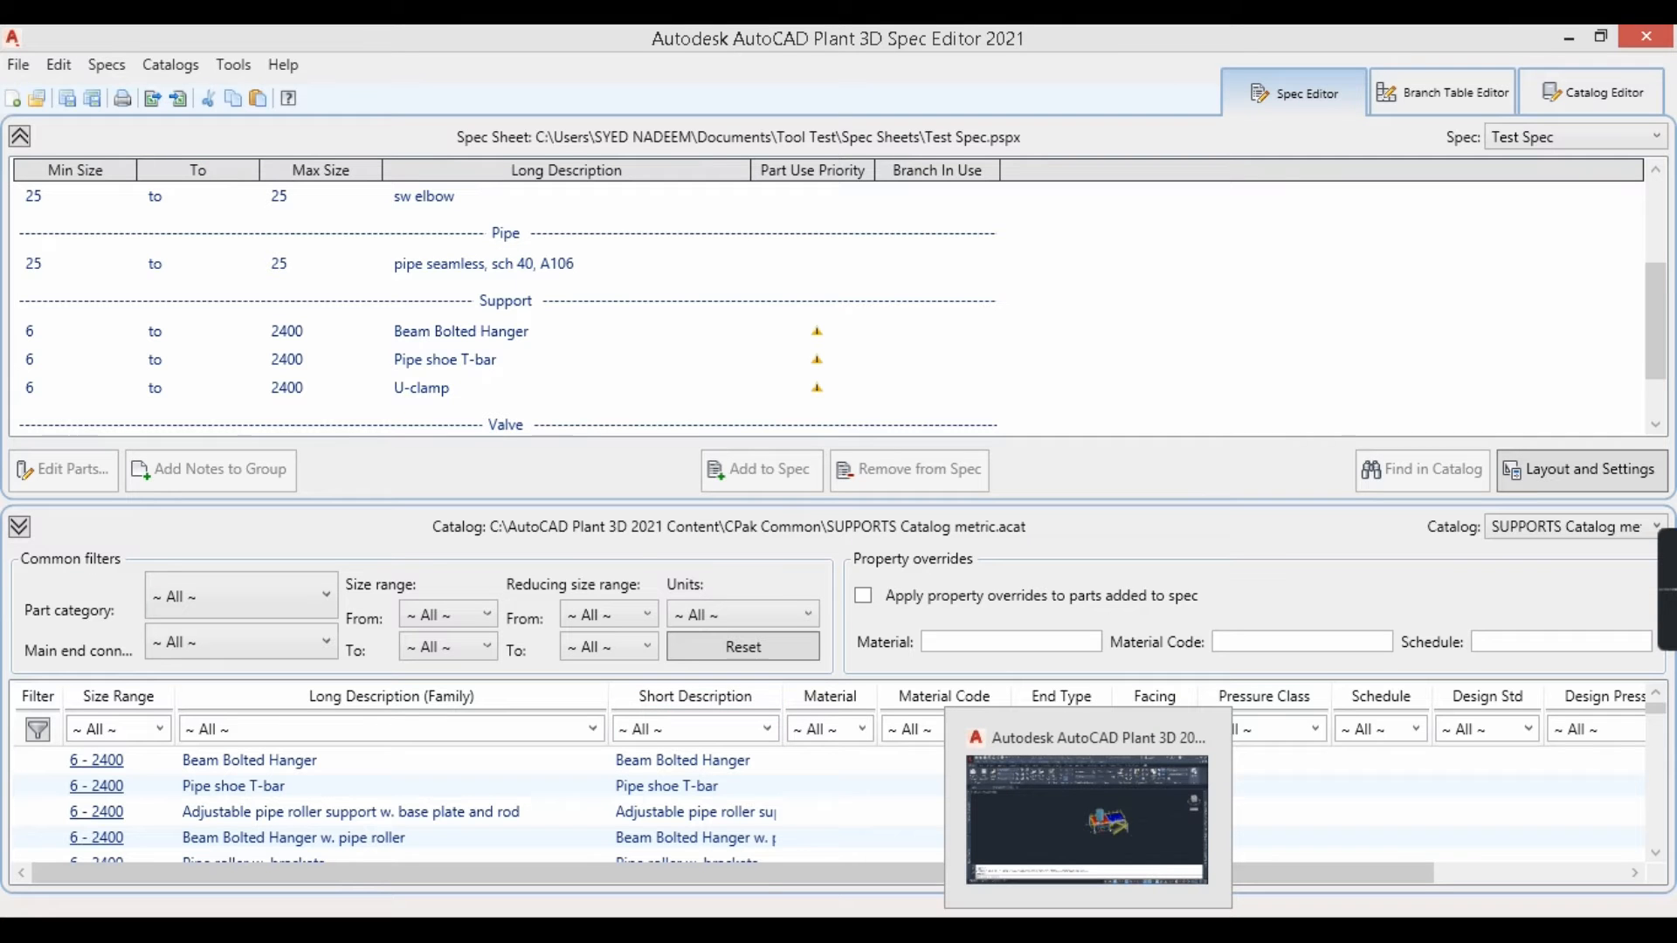
left_click(1031, 784)
mouse_move(13, 682)
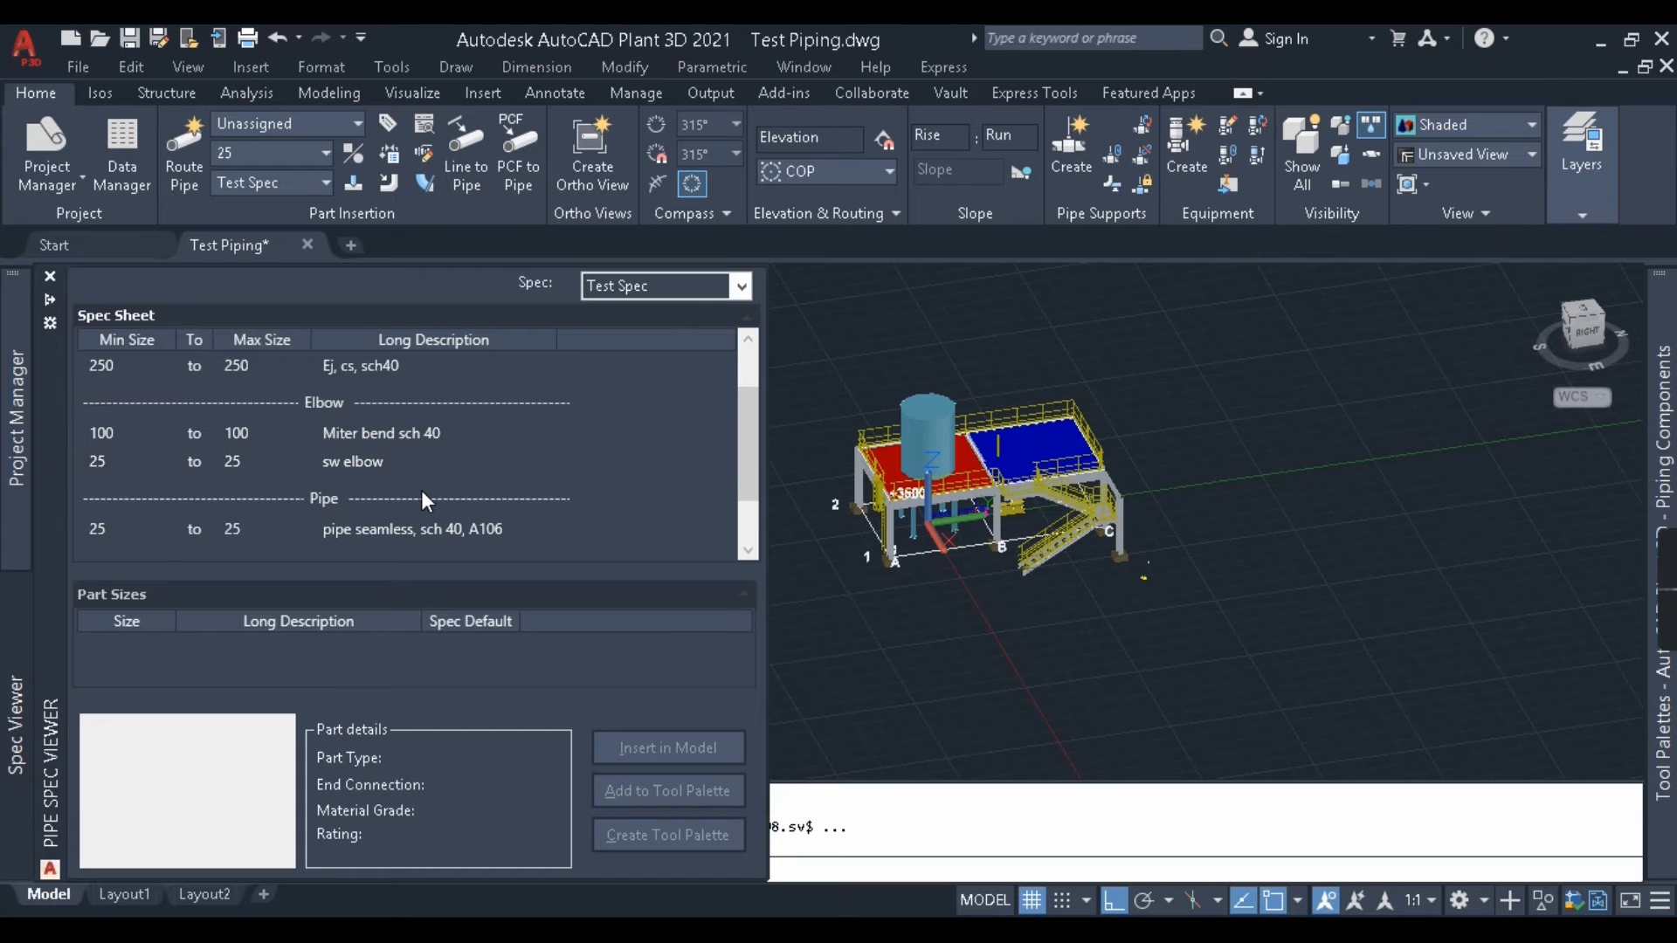
scroll(422, 491, "up", 4)
scroll(426, 481, "down", 4)
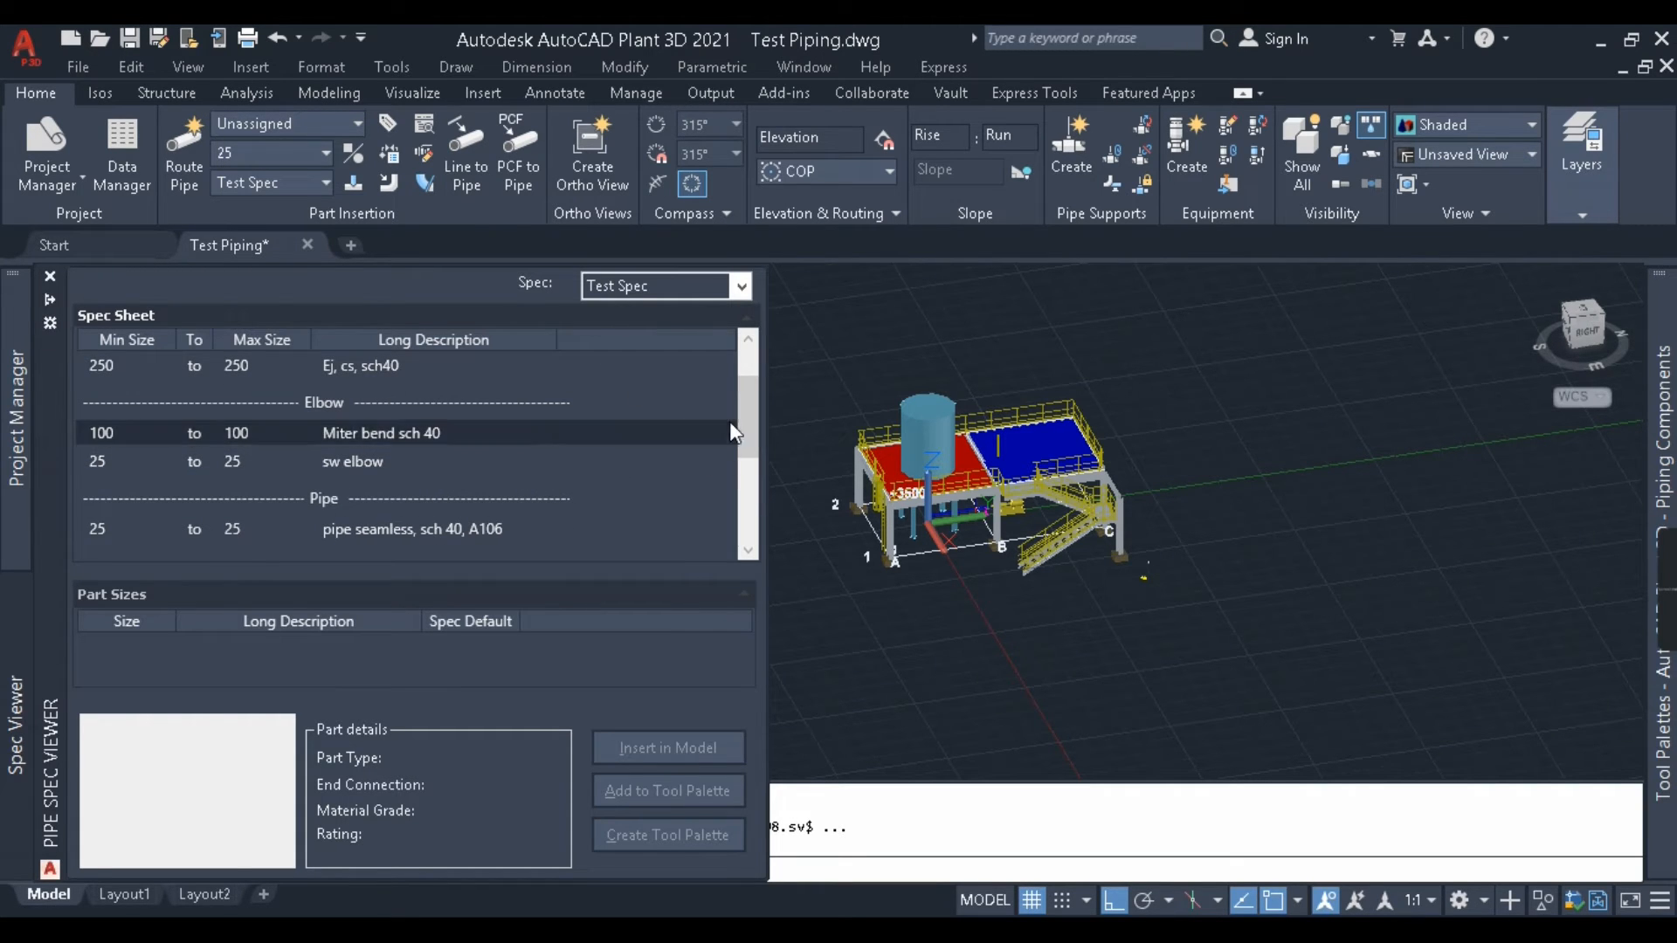
left_click_drag(745, 412, 748, 499)
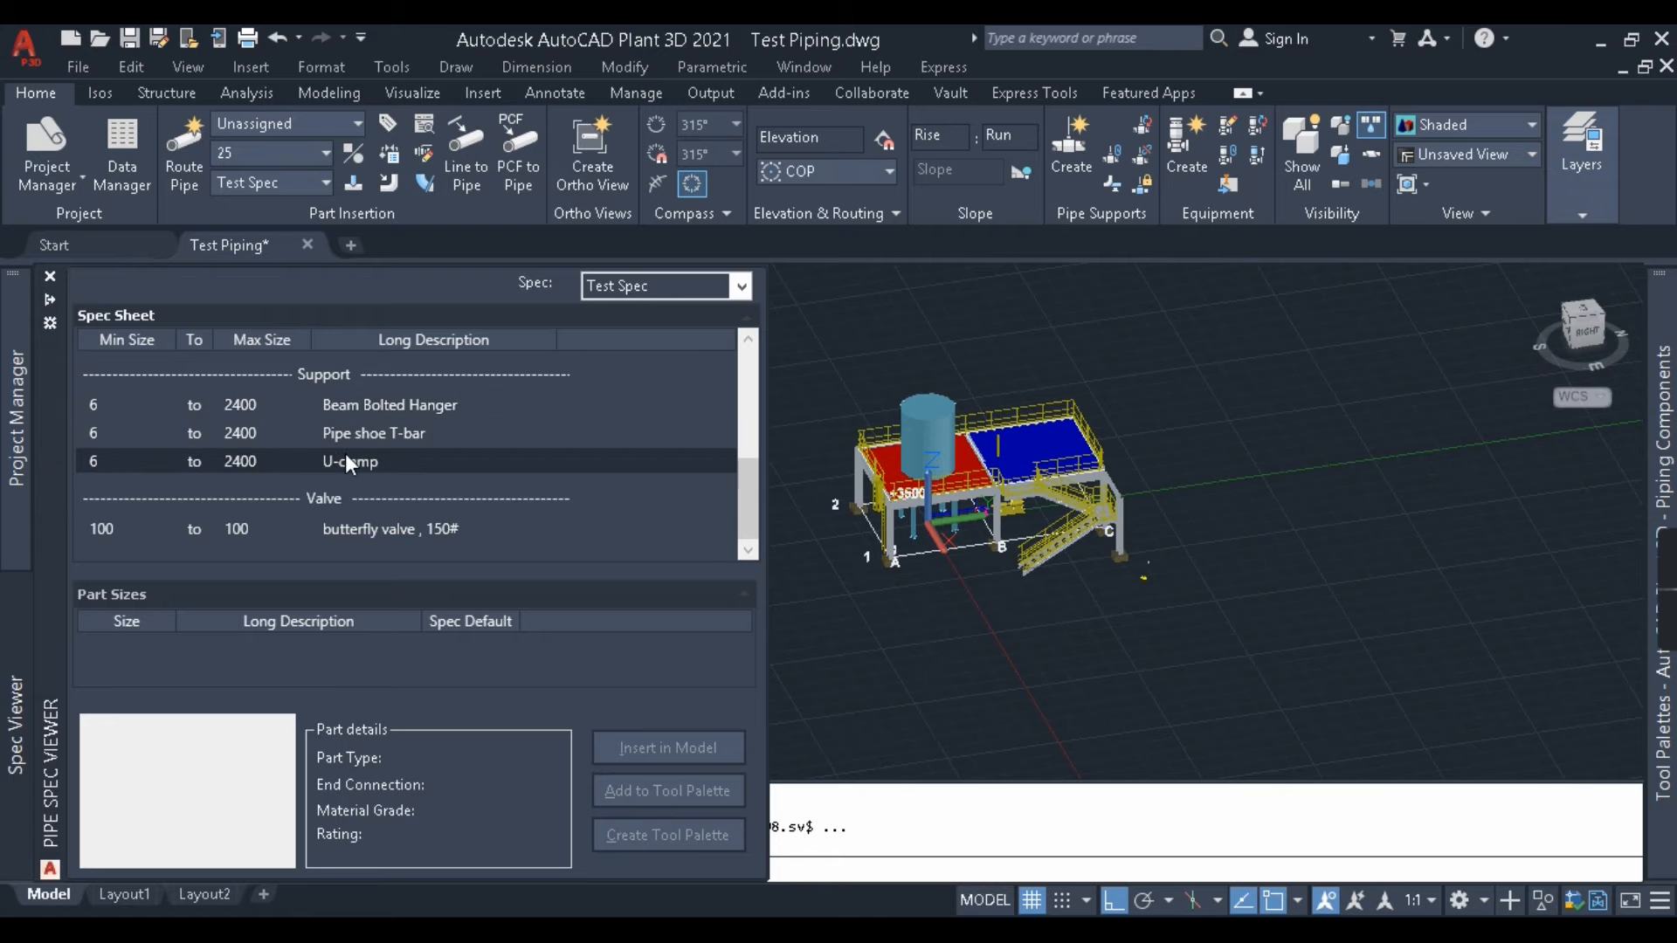
Examine the horizontal blue pipe below the +3500 platform, between the elbow and the reducer.
left_click(867, 641)
left_click(867, 641)
scroll(950, 542, "up", 6)
scroll(950, 541, "up", 6)
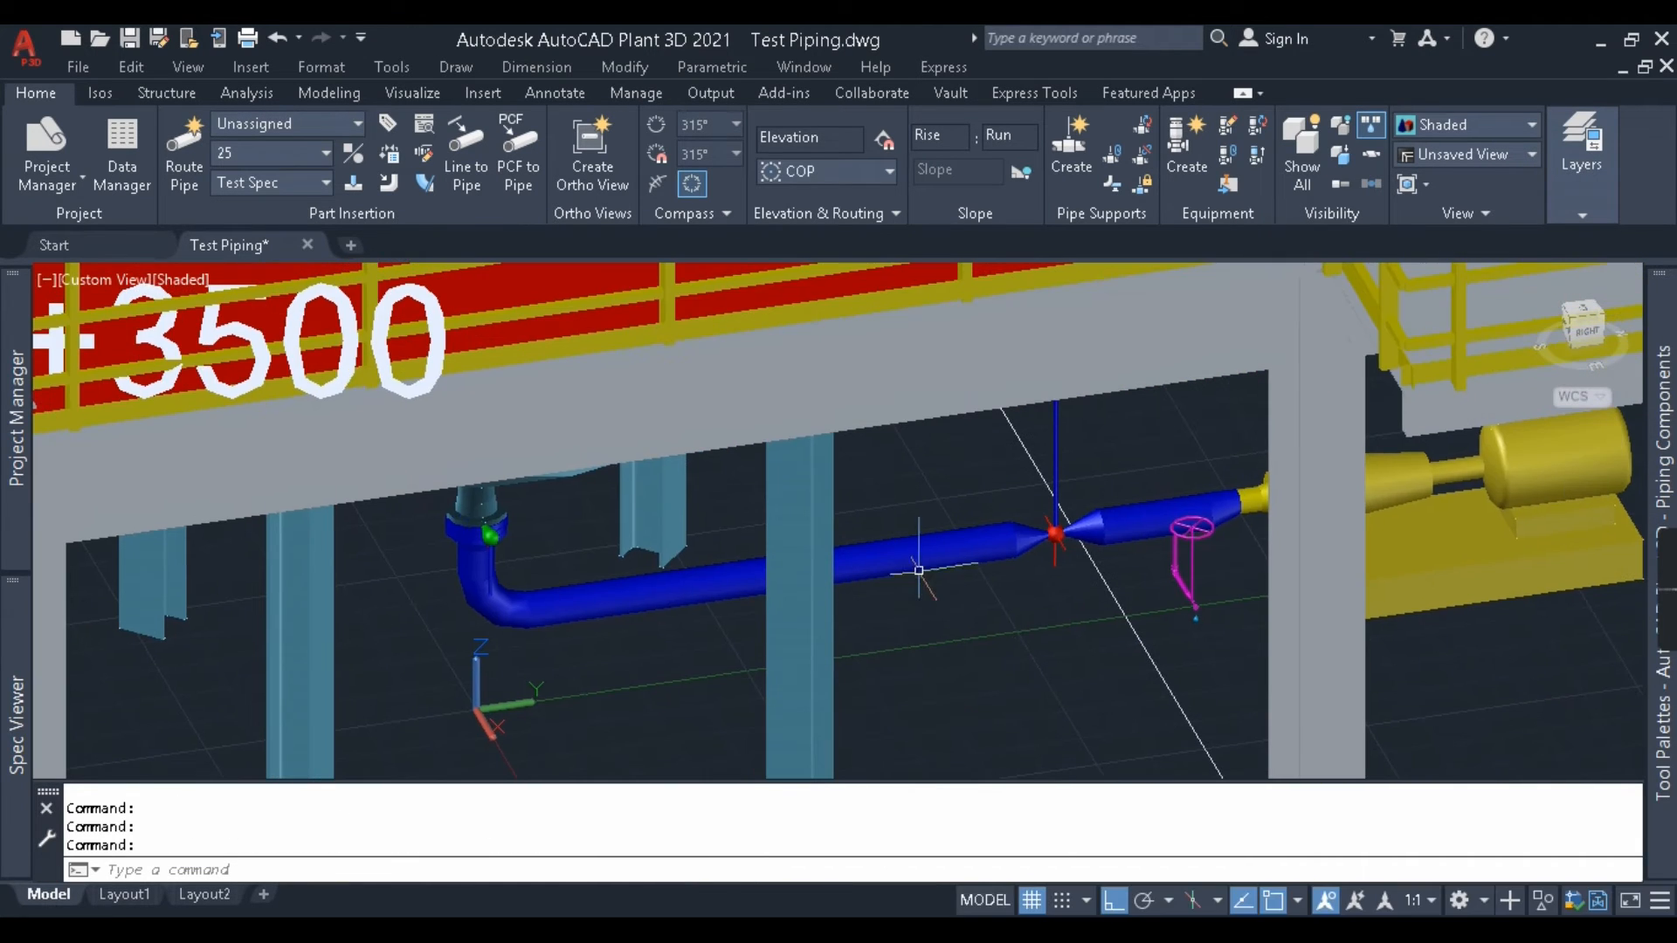
left_click(916, 555)
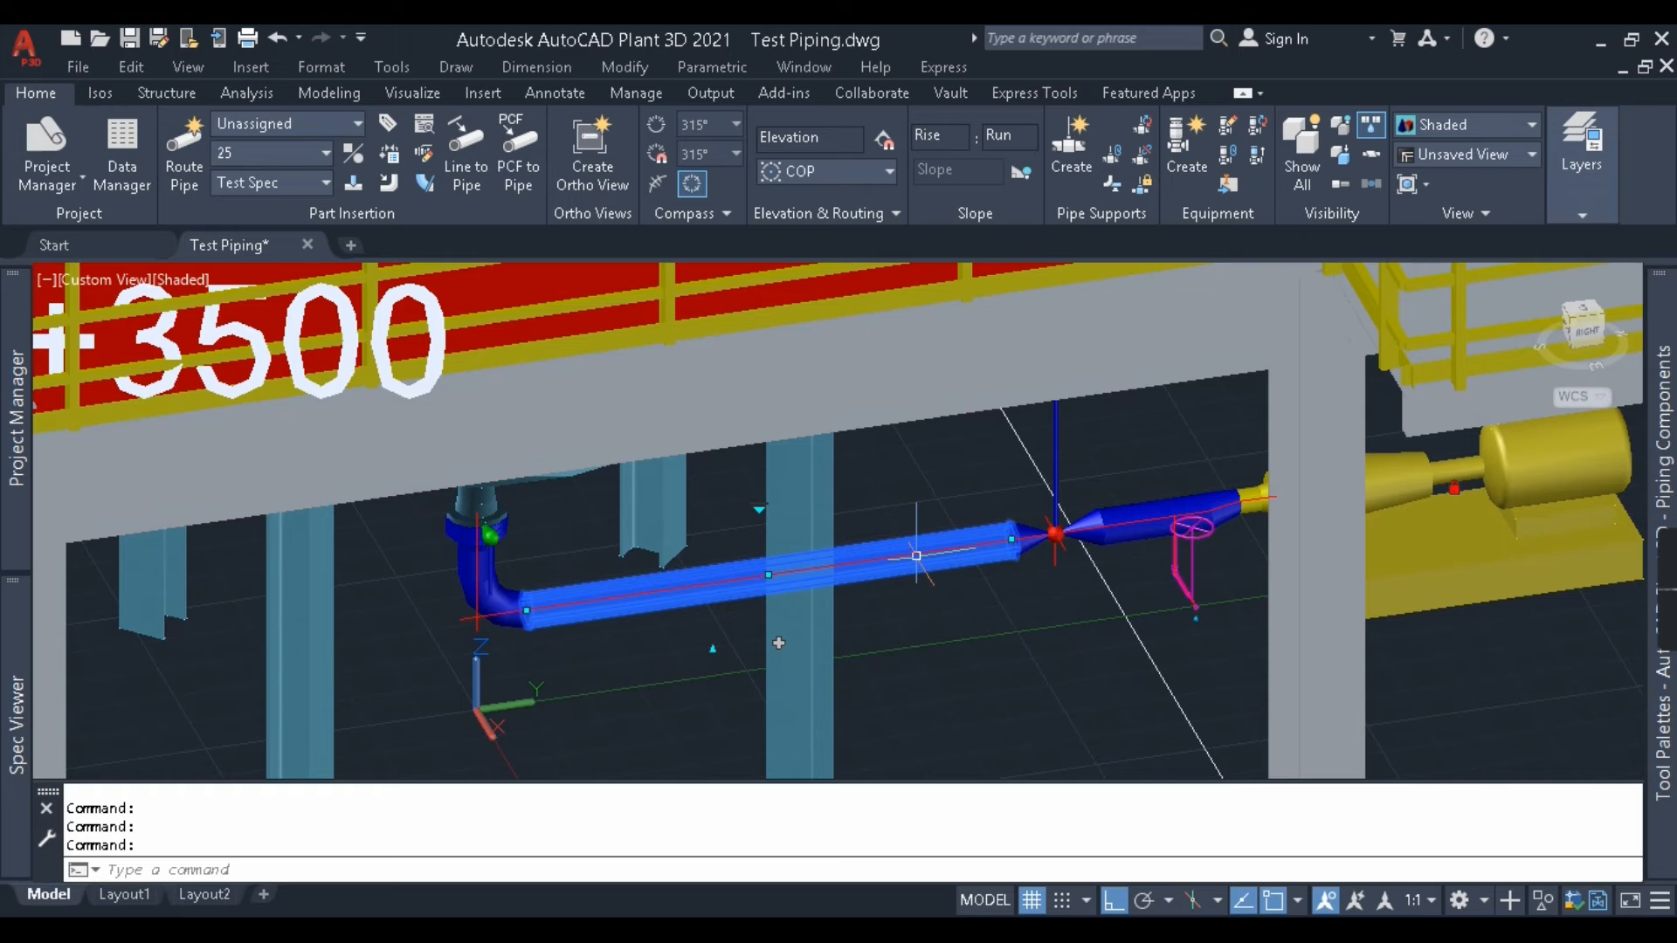
mouse_move(917, 555)
key("Escape")
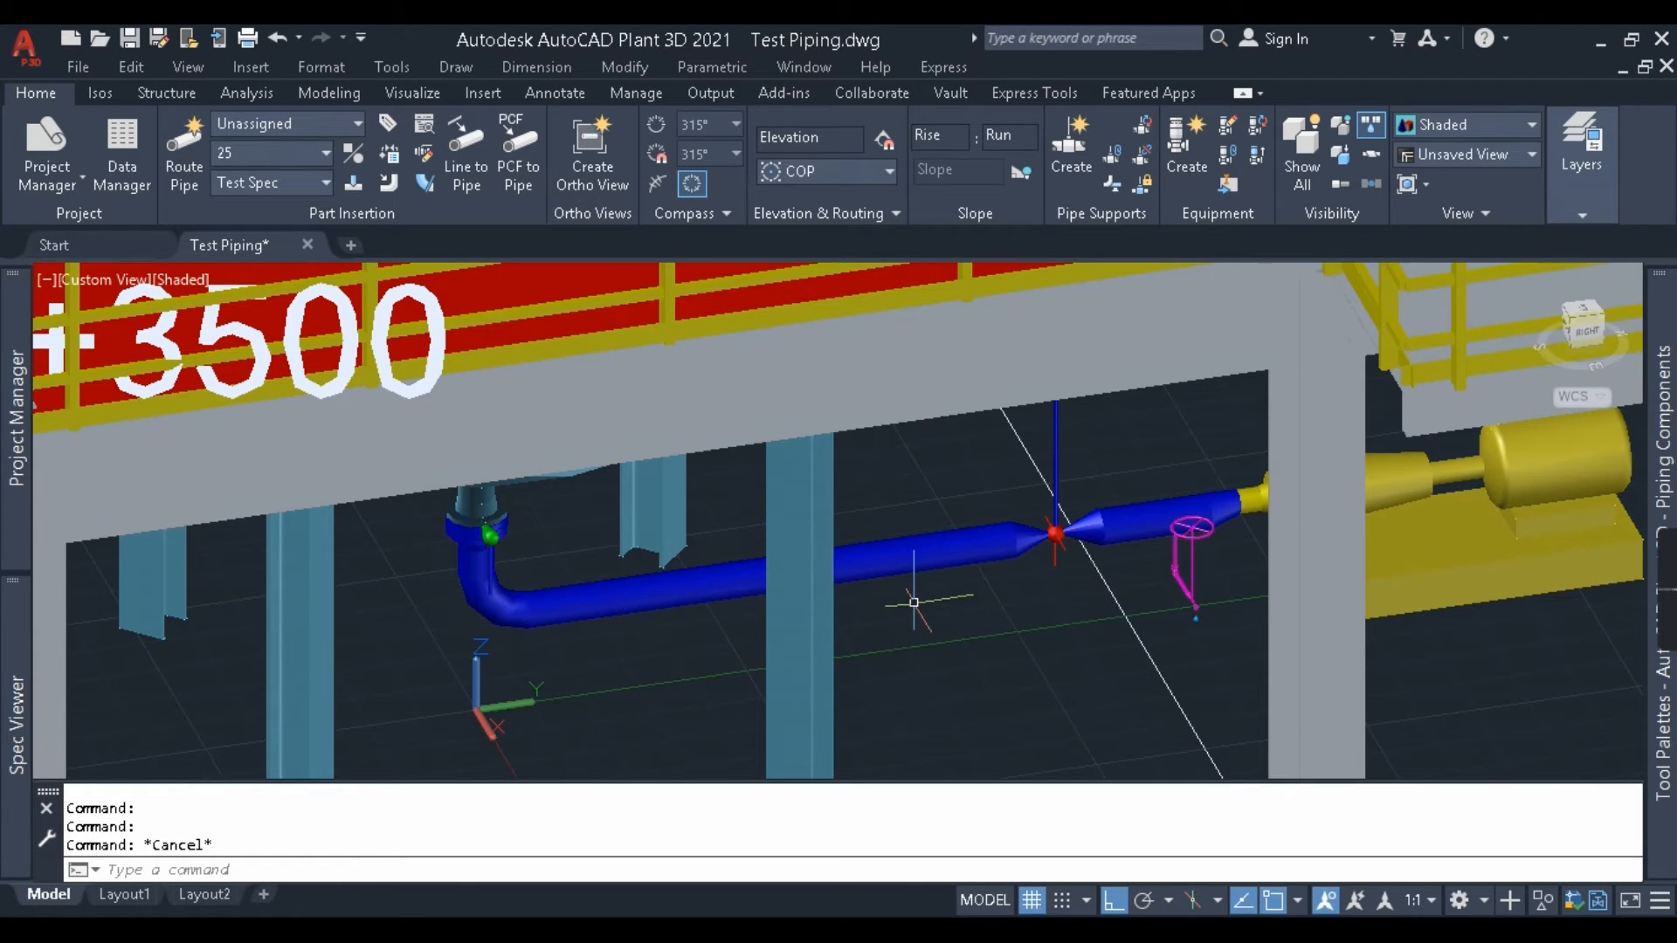
Insert the size 150 U-clamp from Test Spec on the horizontal blue pipe, between the light-blue column and the reducer.
left_click(27, 677)
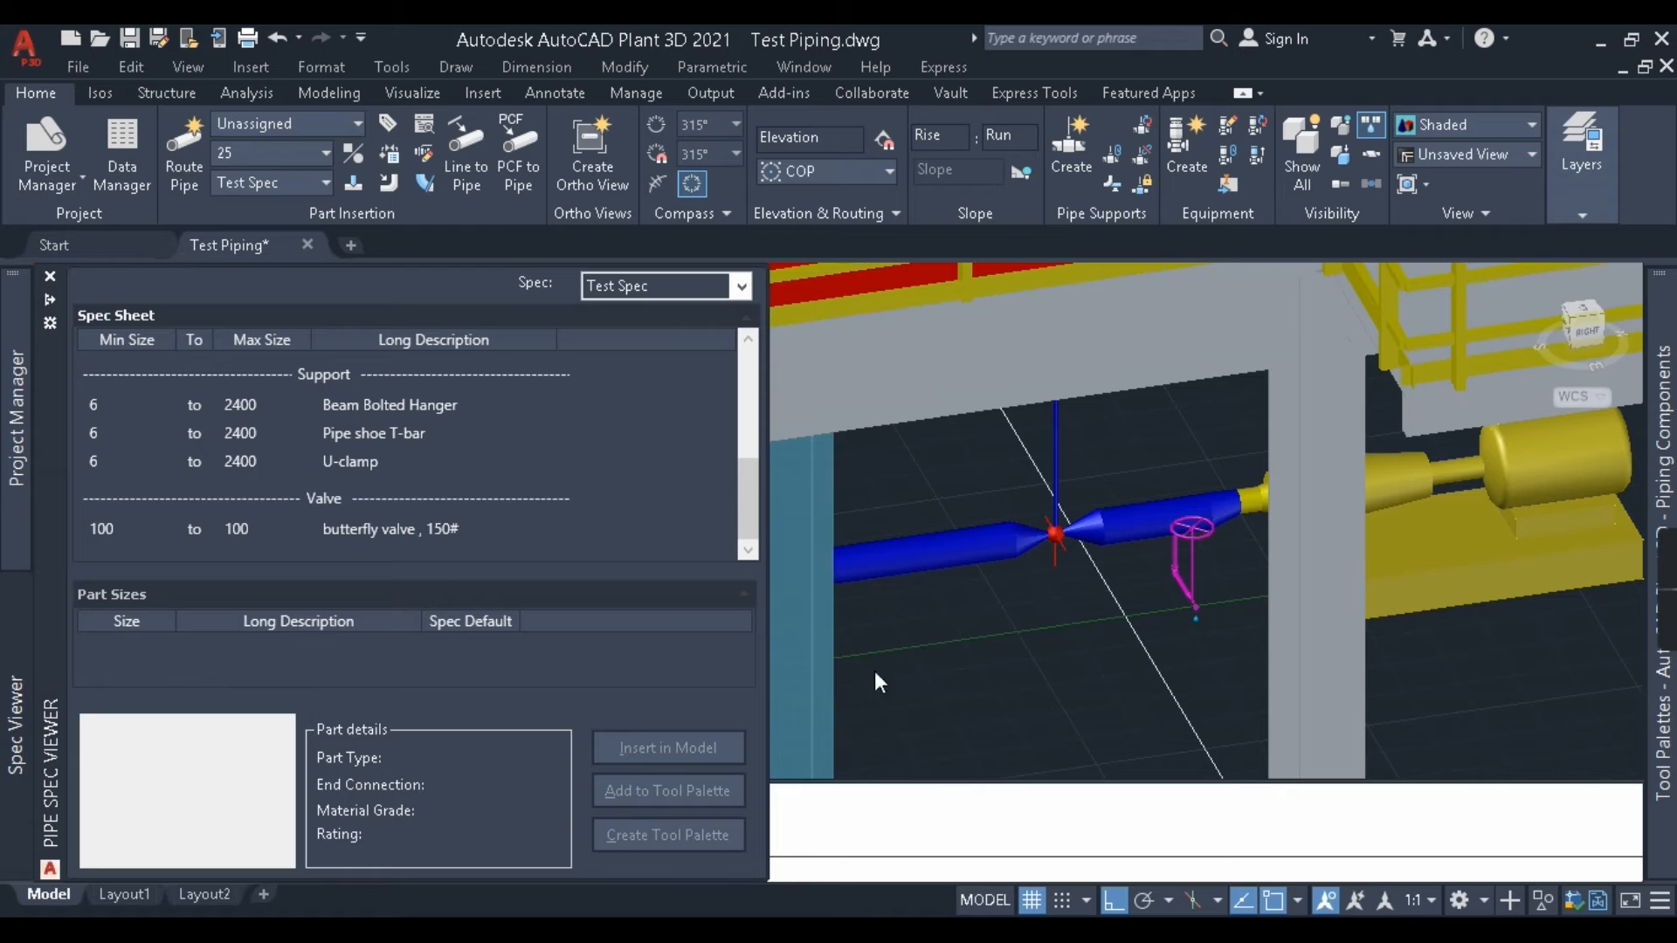
left_click(393, 415)
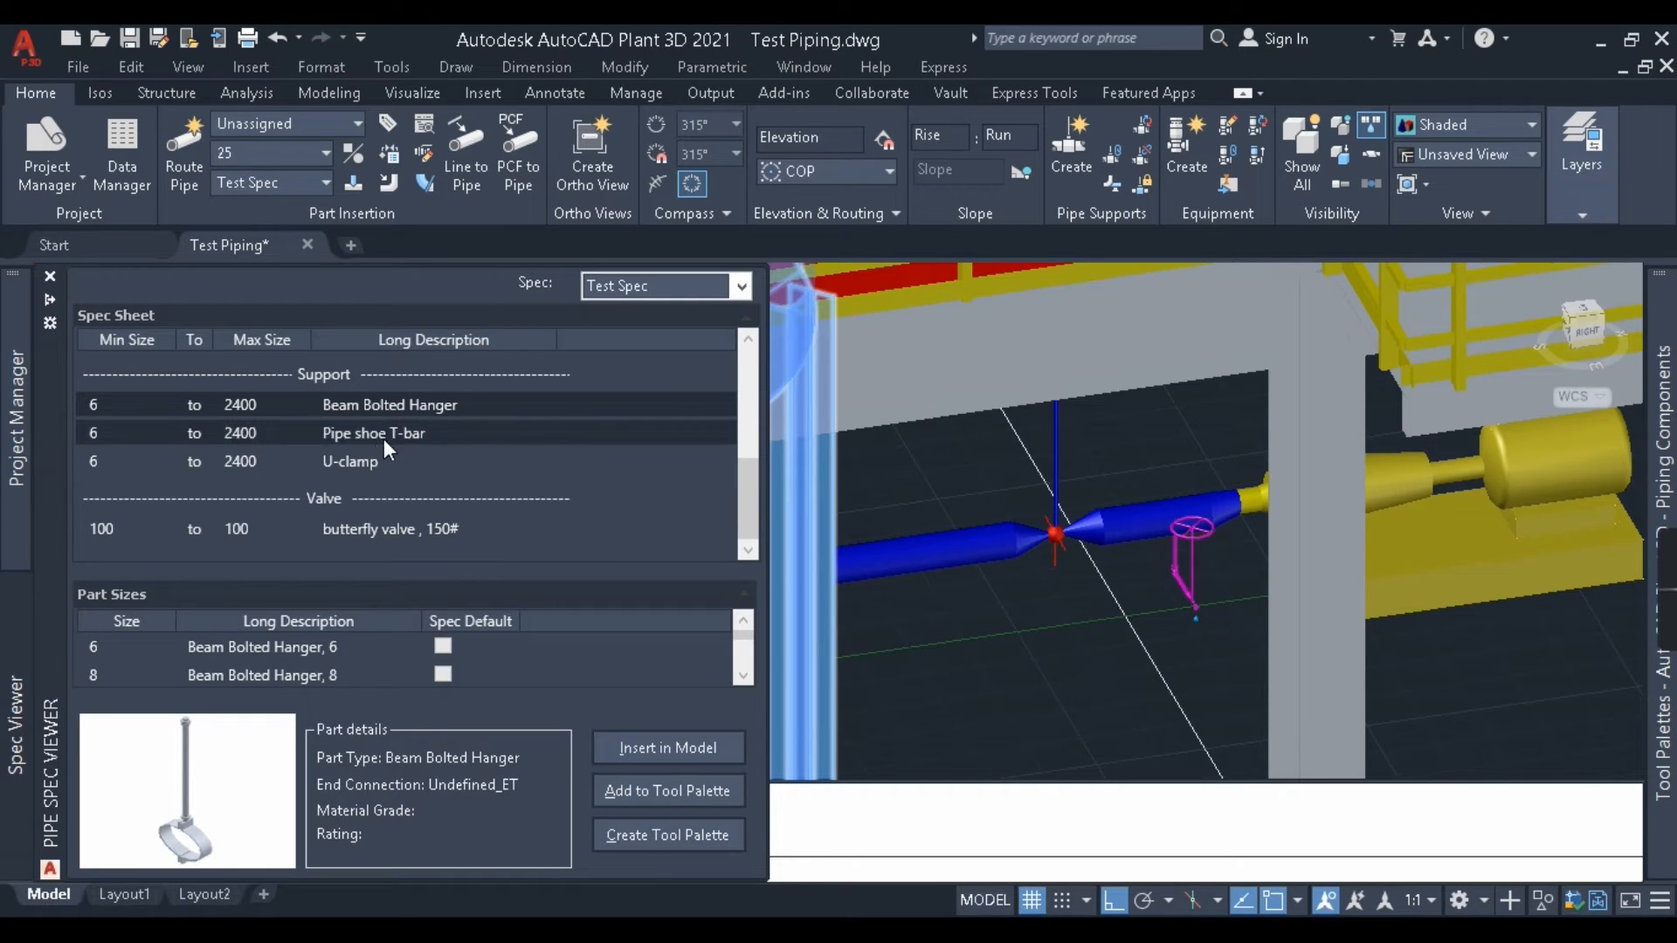
left_click(360, 460)
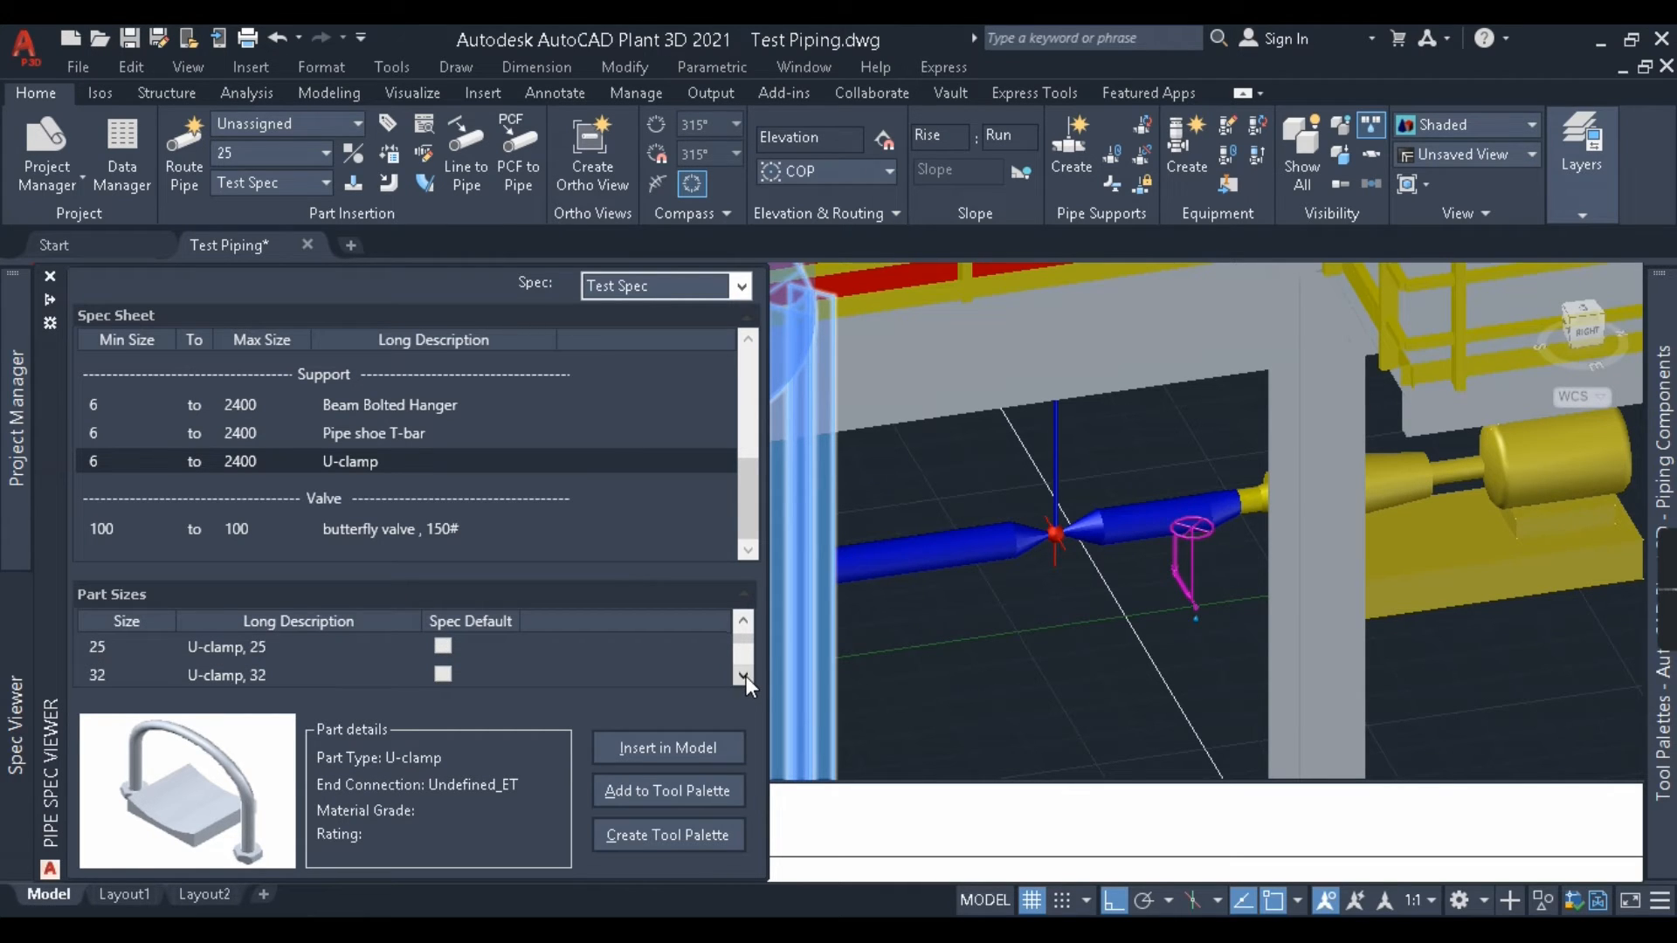
scroll(746, 676, "down", 3)
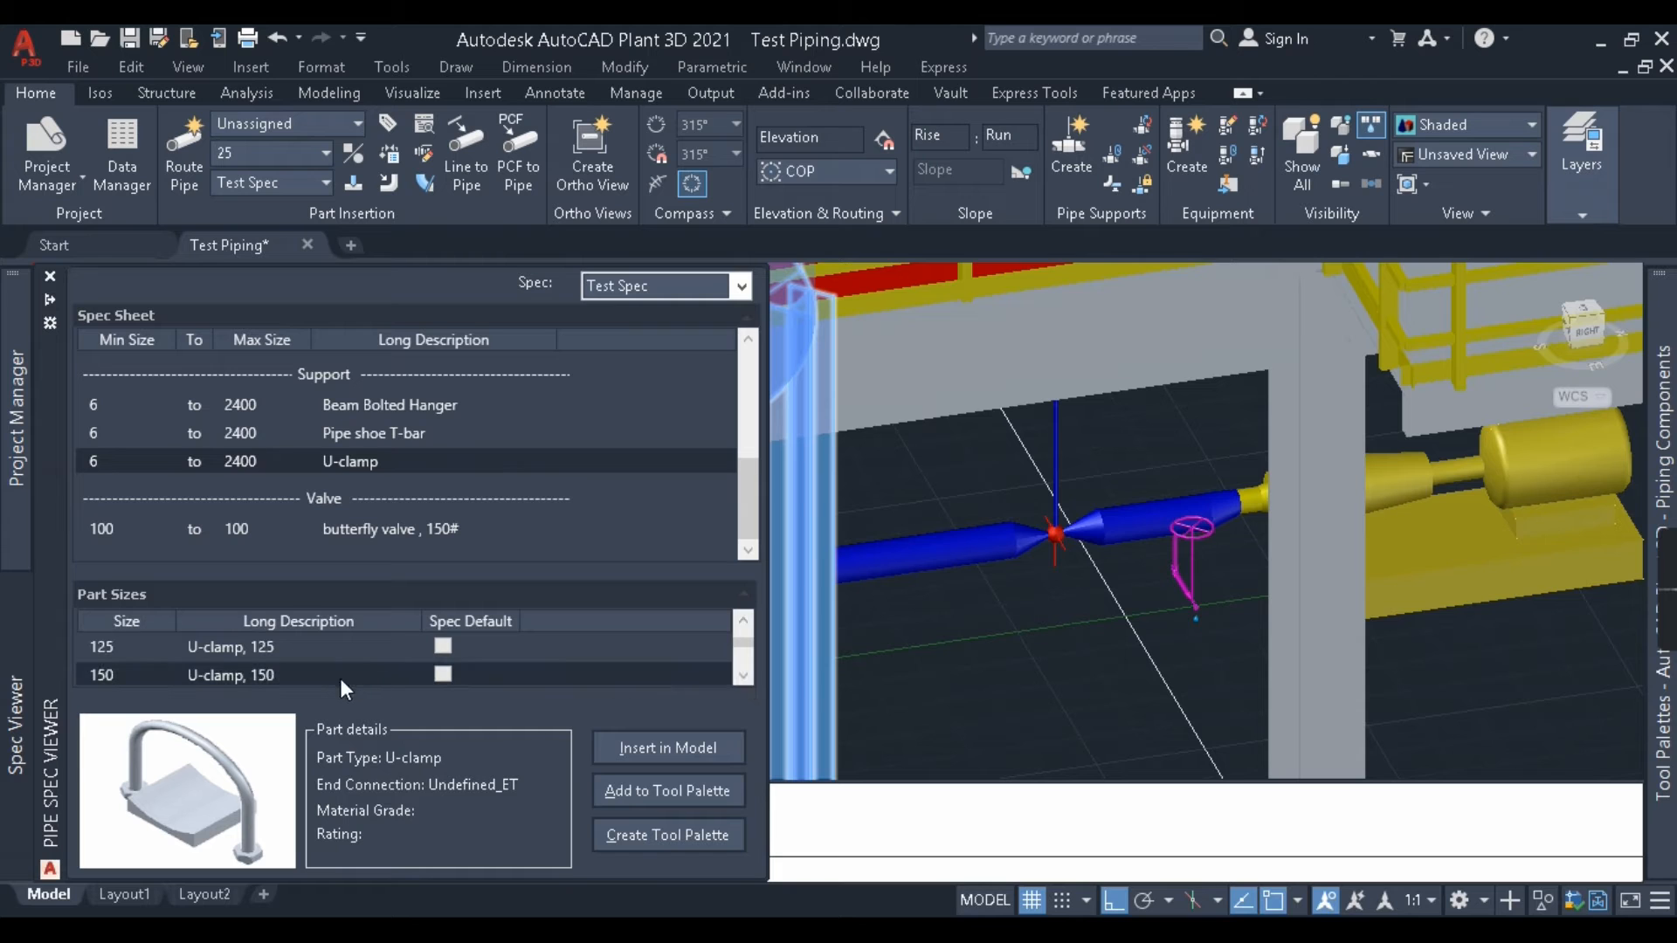
left_click(666, 758)
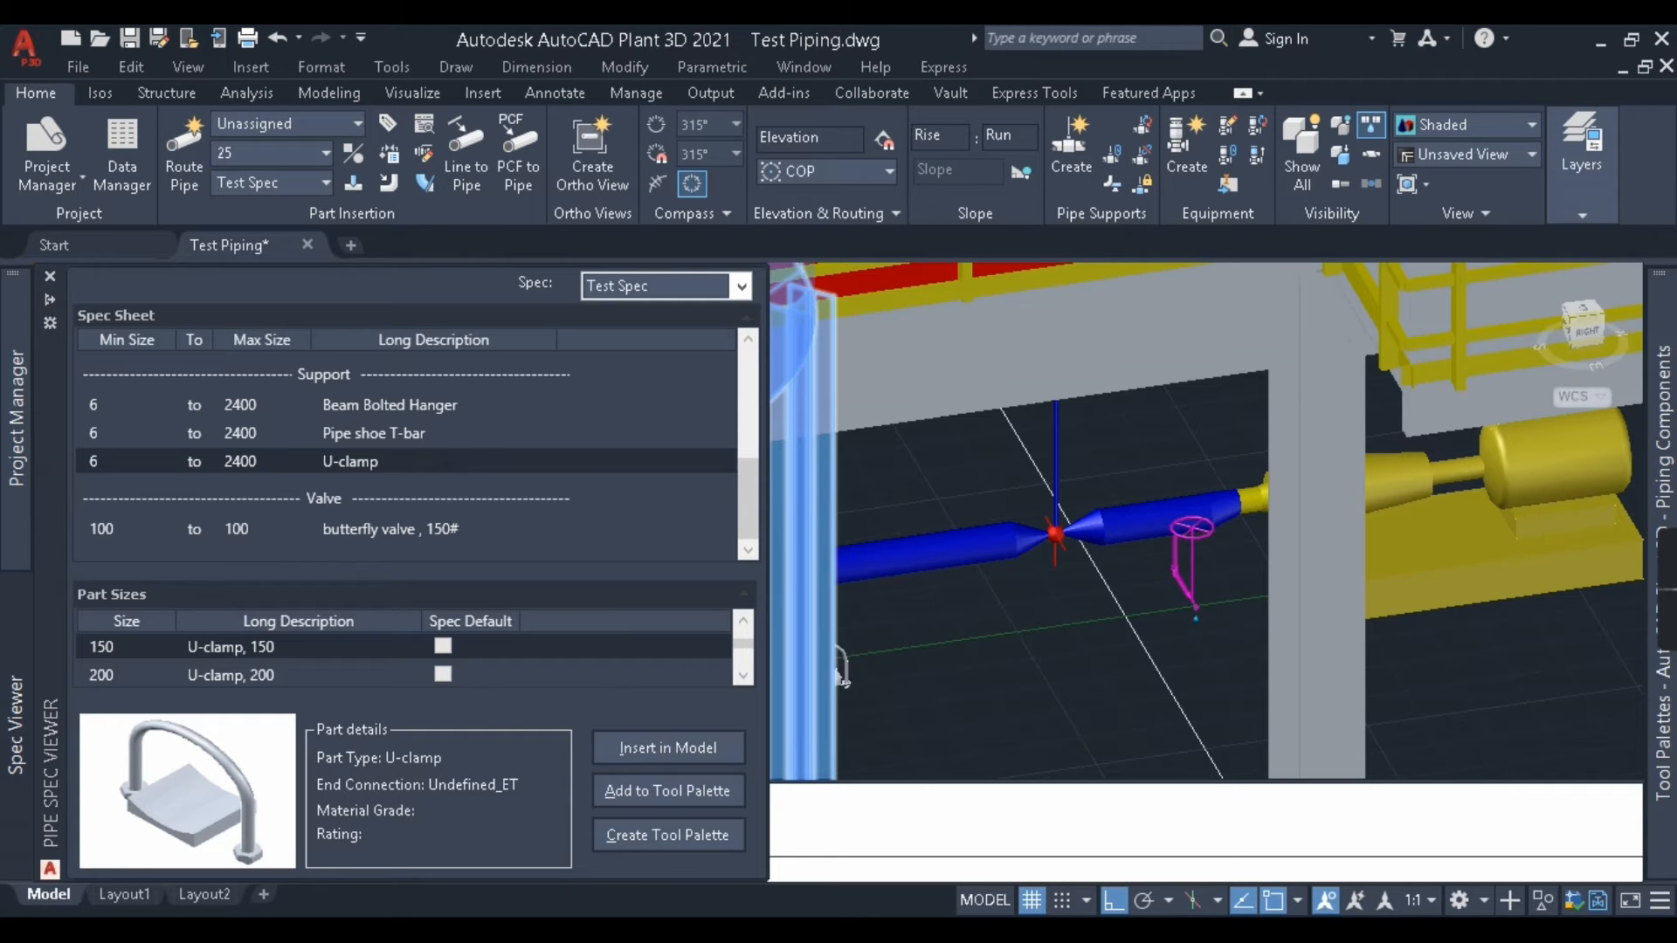
left_click(916, 581)
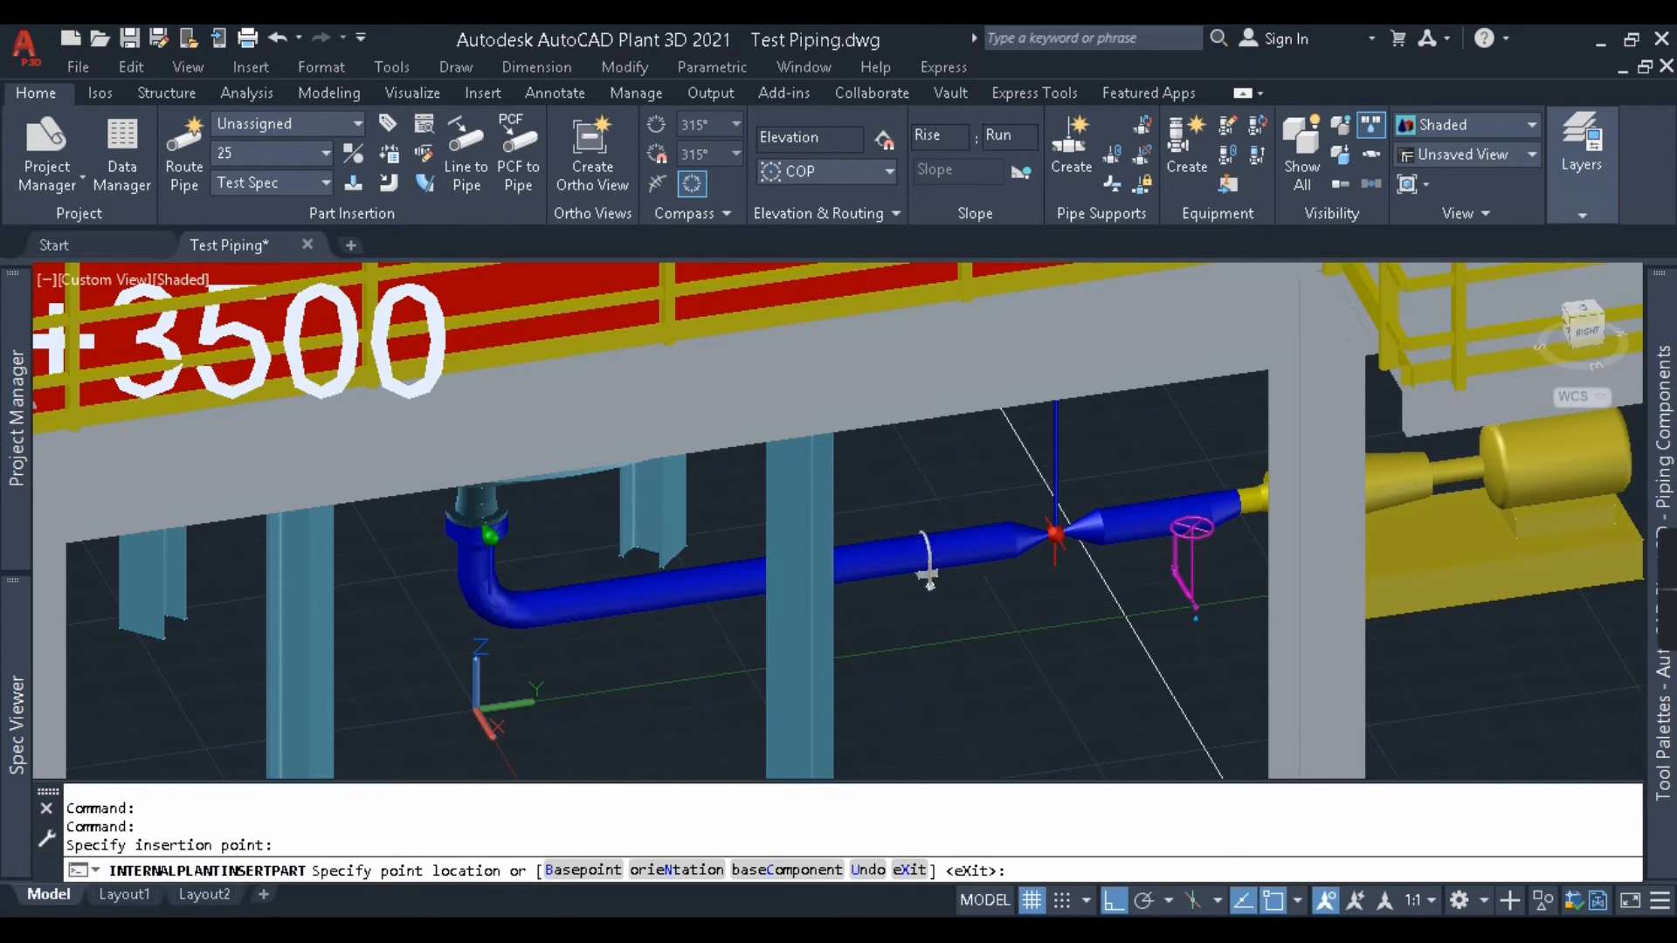
key("Escape")
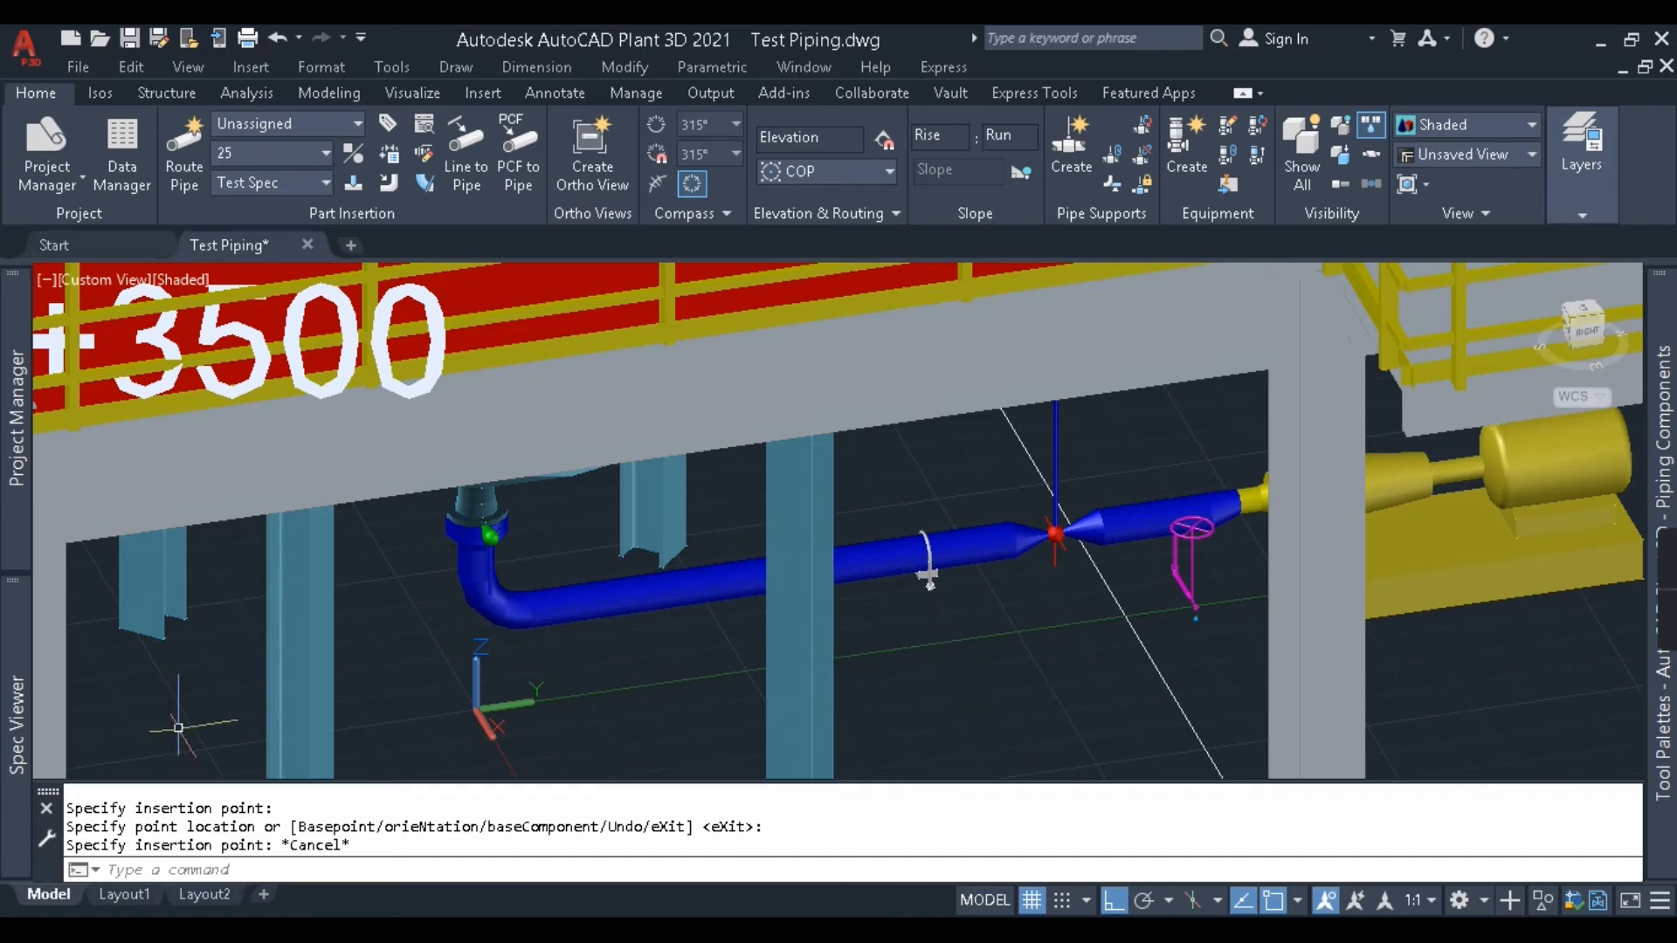
mouse_move(20, 713)
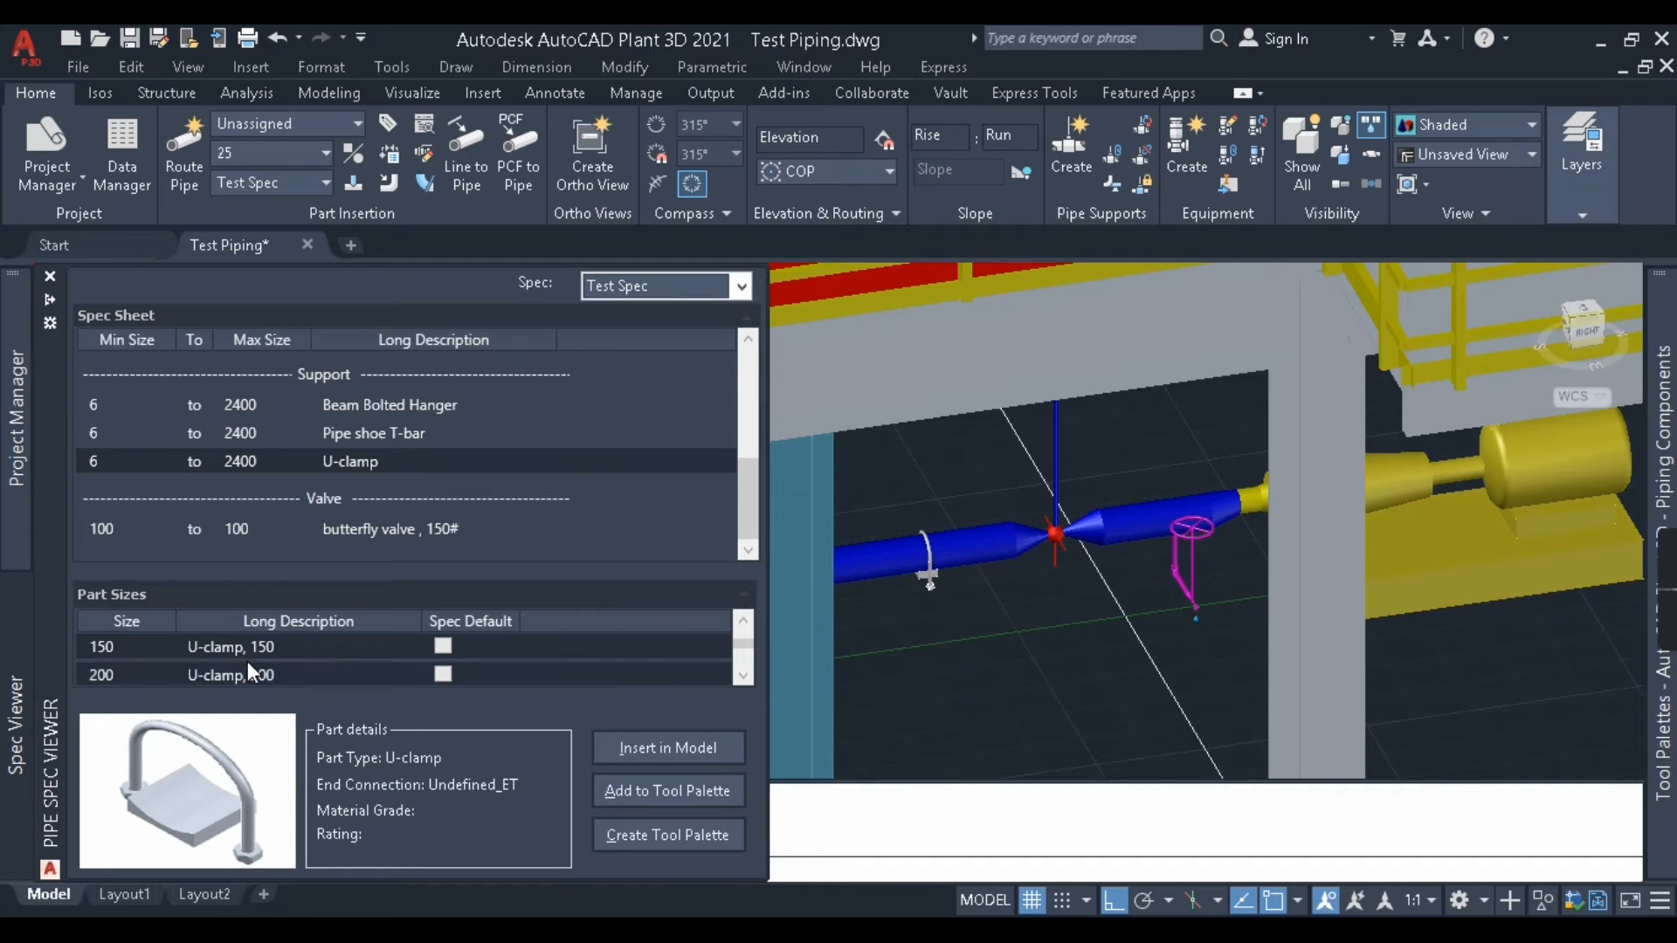
Insert a second U-clamp from Test Spec, using the size 6 entry, on the horizontal blue pipe between the existing clamp and the light-blue column.
left_click_drag(743, 644, 745, 631)
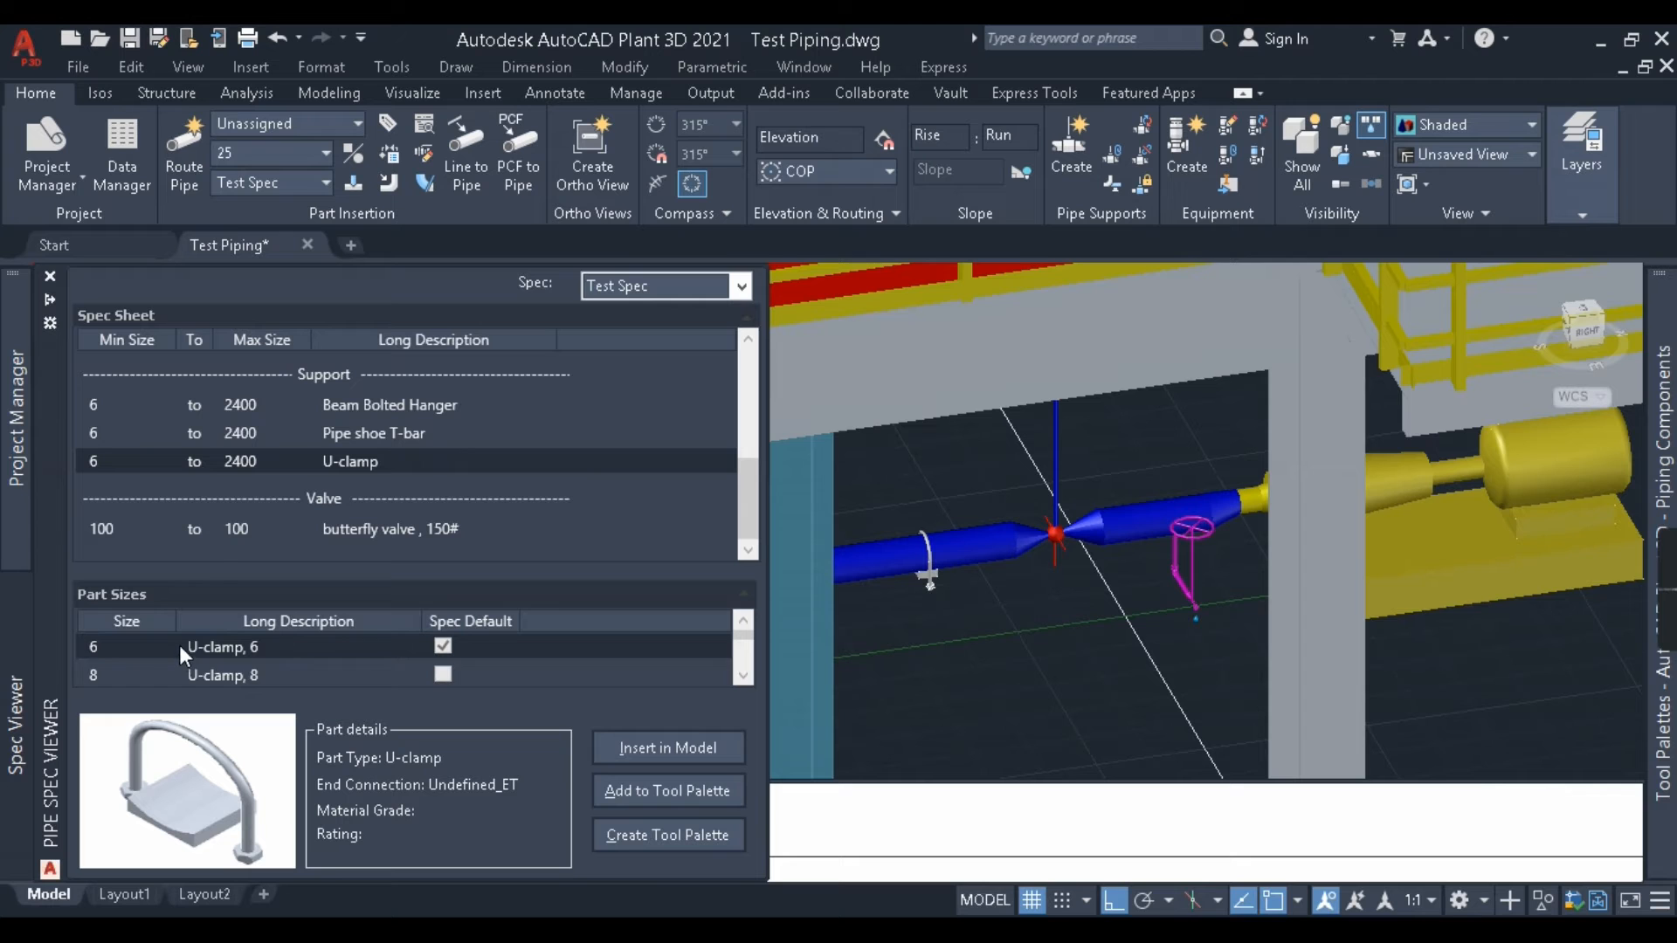
left_click(654, 742)
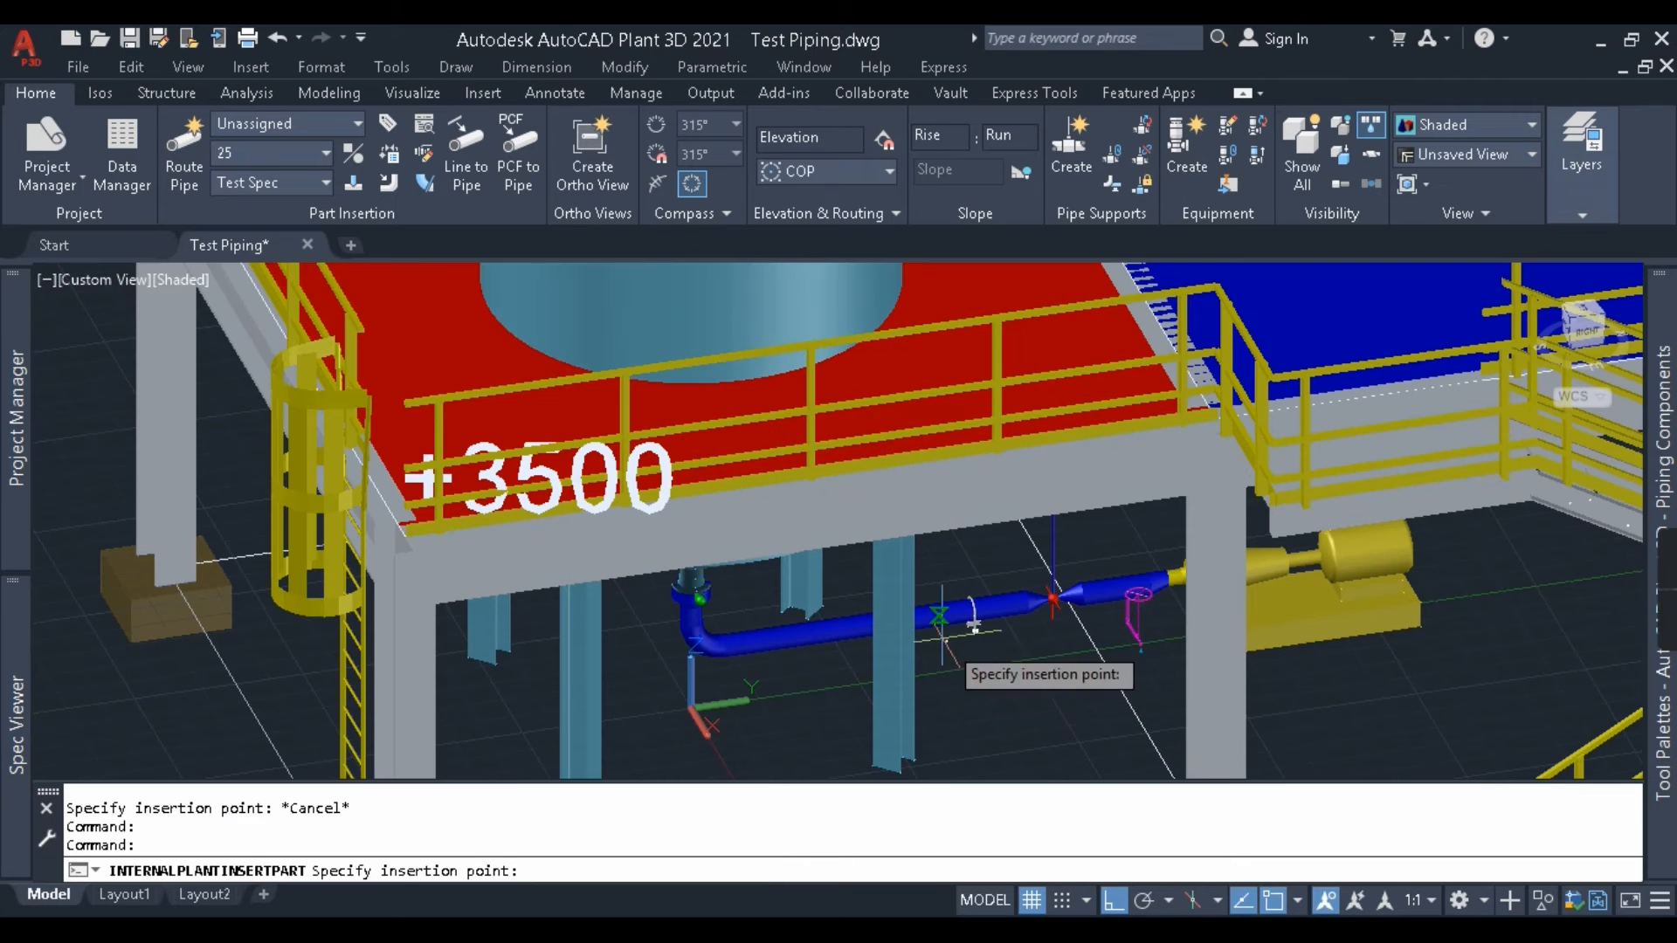
scroll(940, 636, "up", 3)
left_click(930, 601)
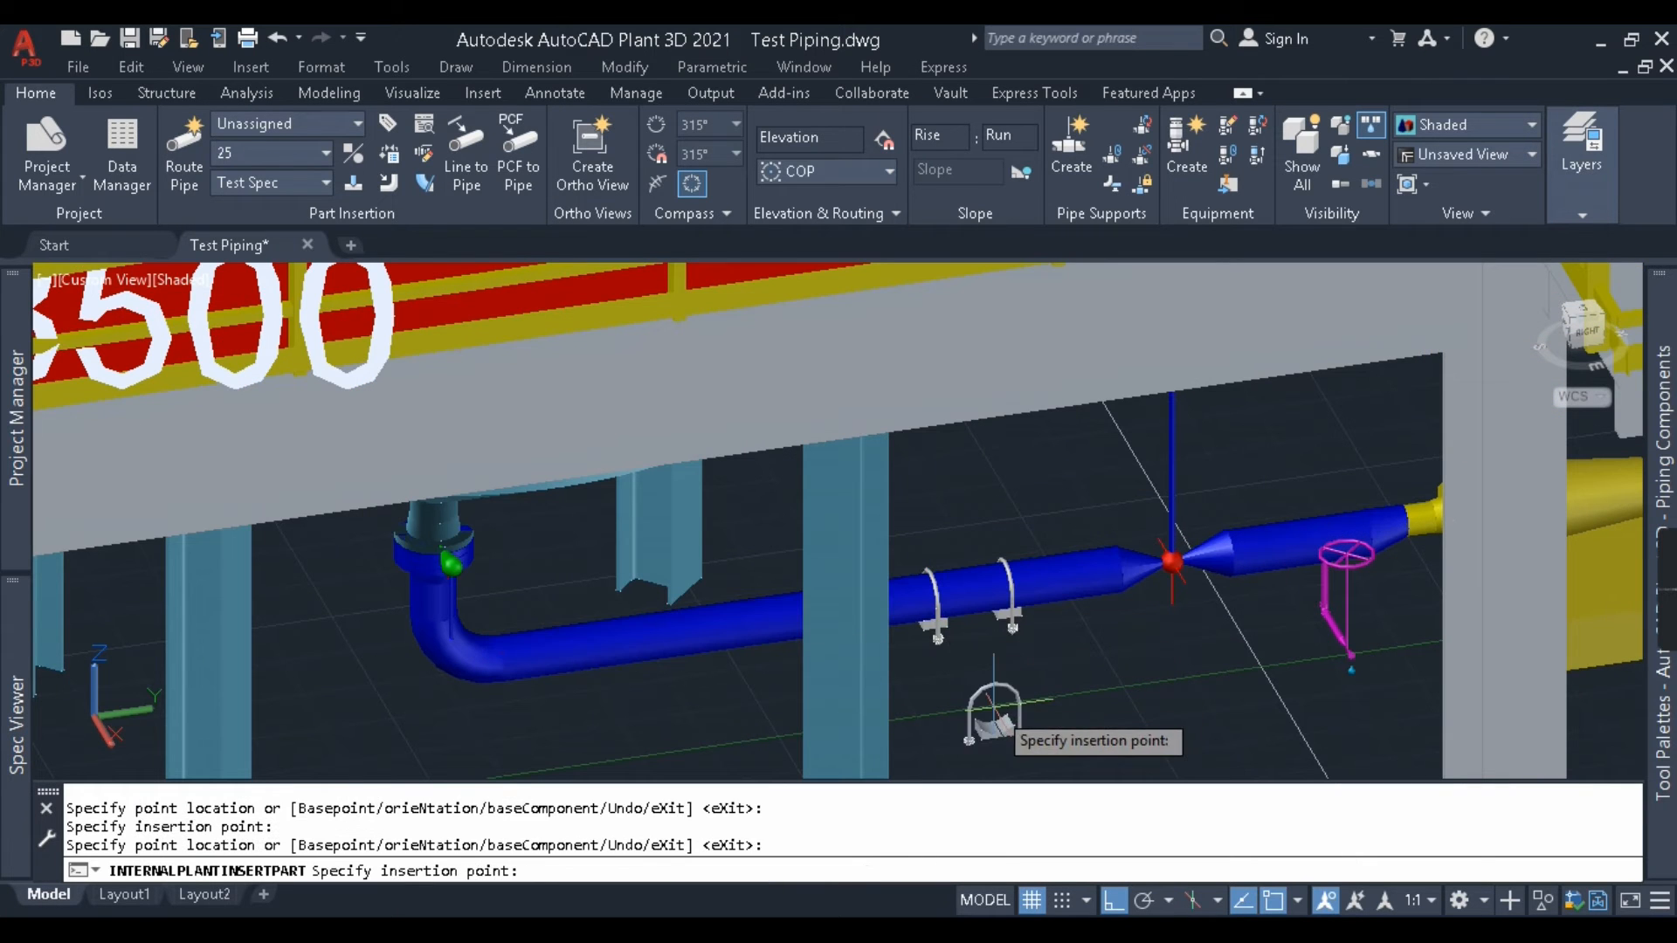
key("Escape")
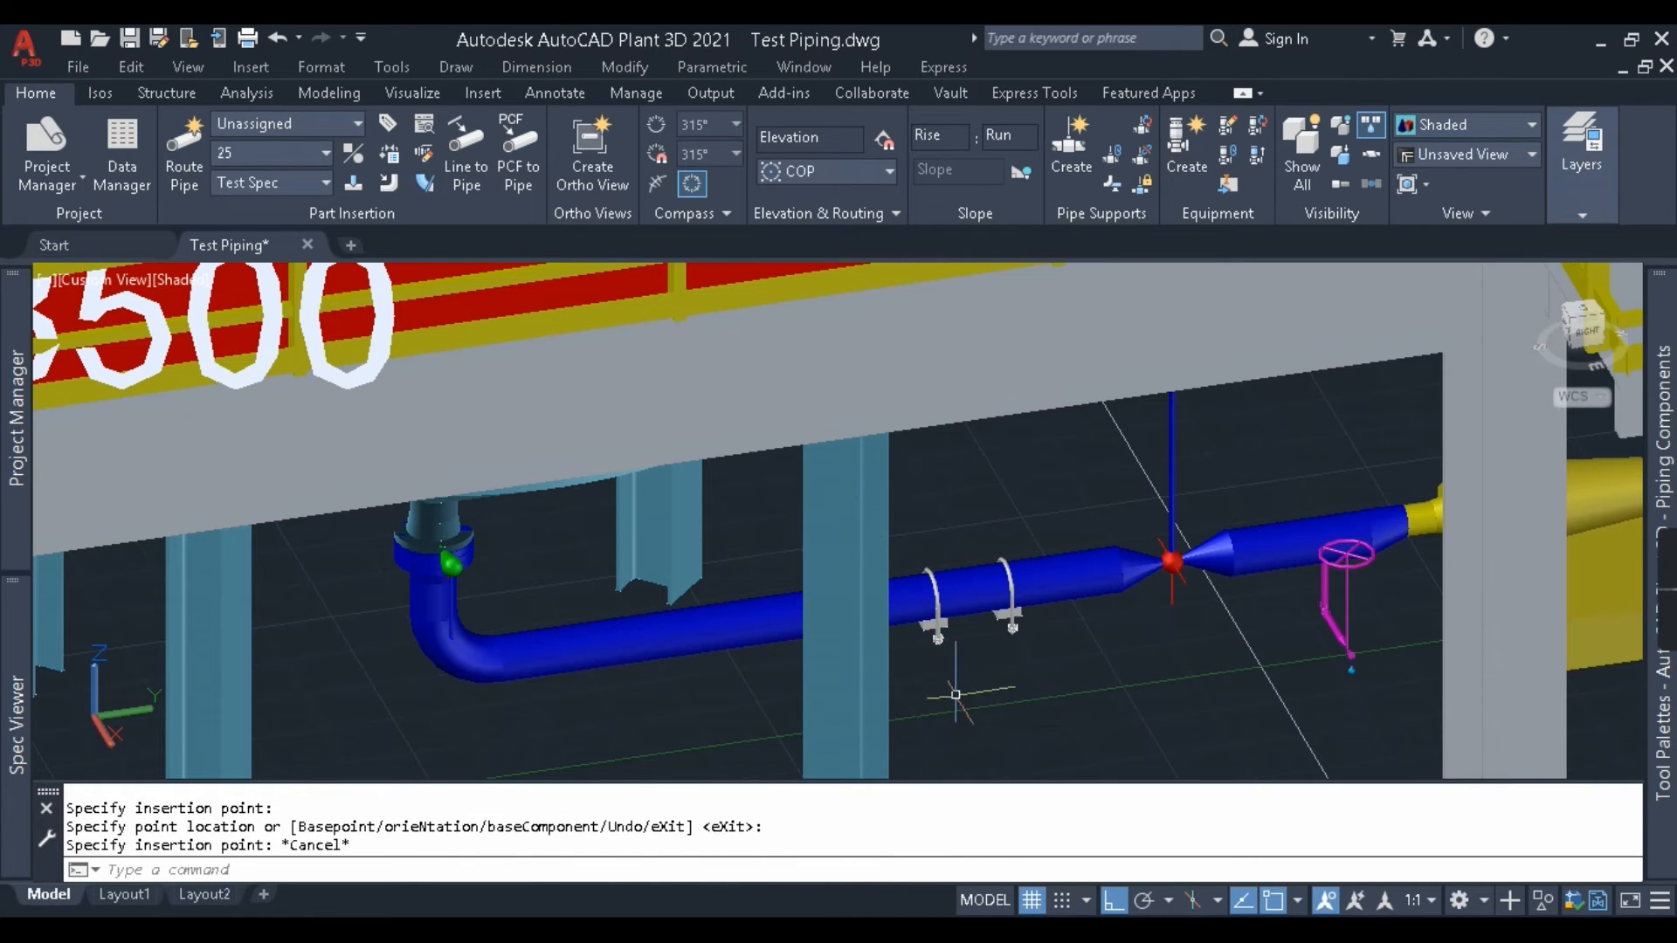
Check the properties of the U-clamp nearest the light-blue column and close the properties.
left_click(940, 640)
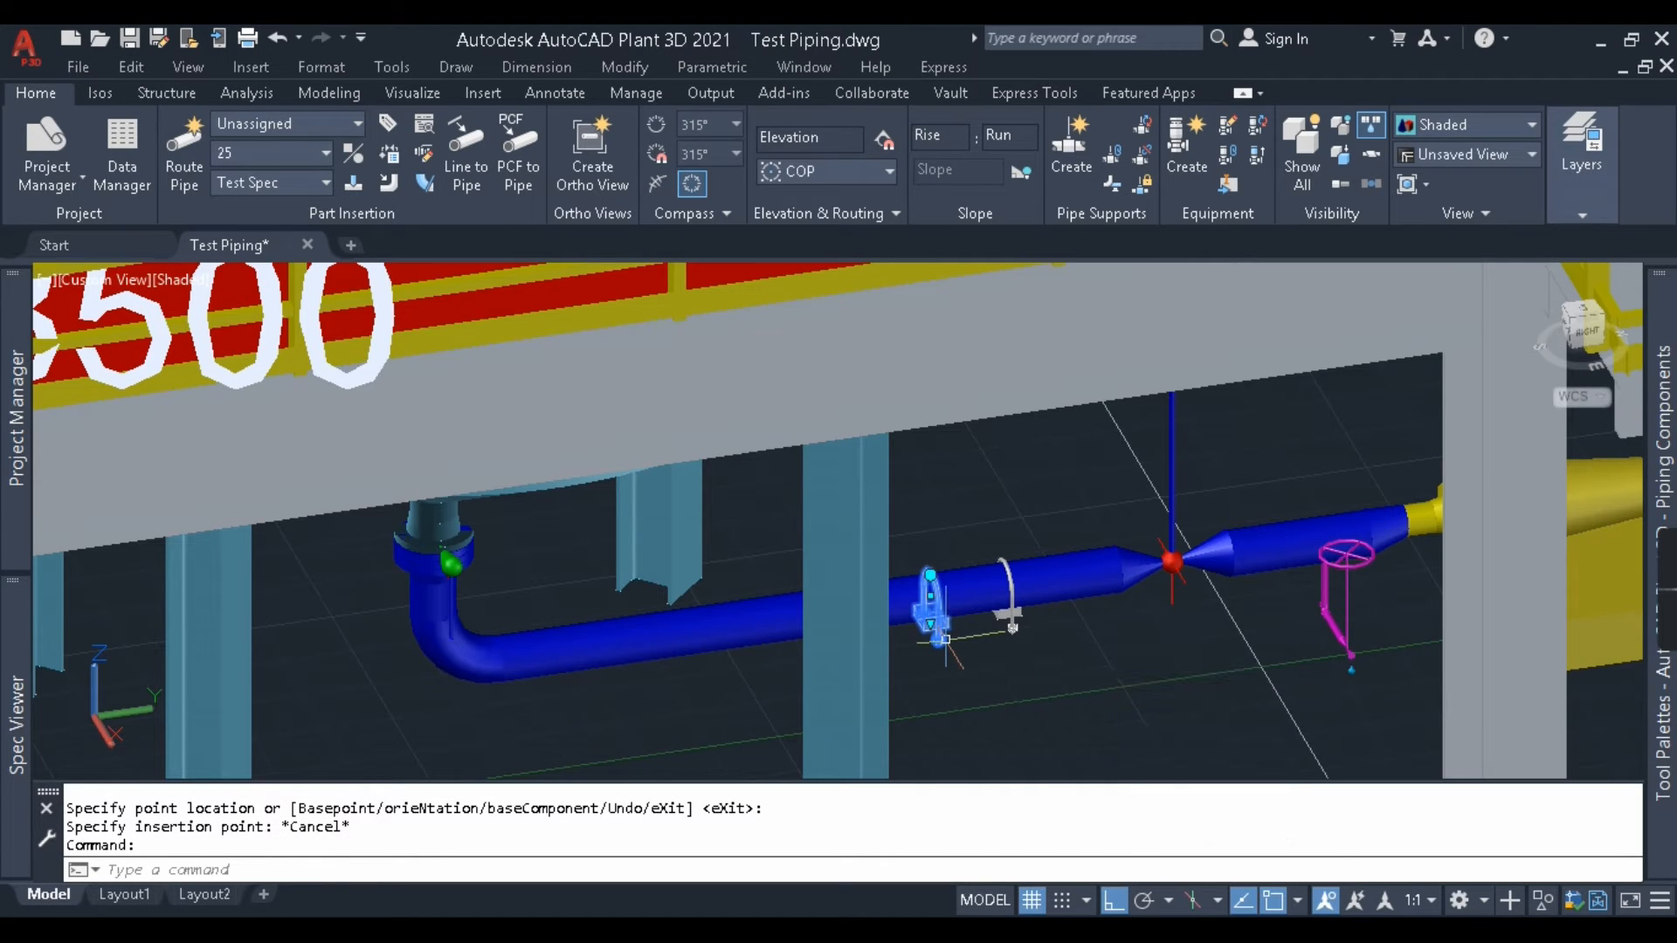
double_click(945, 640)
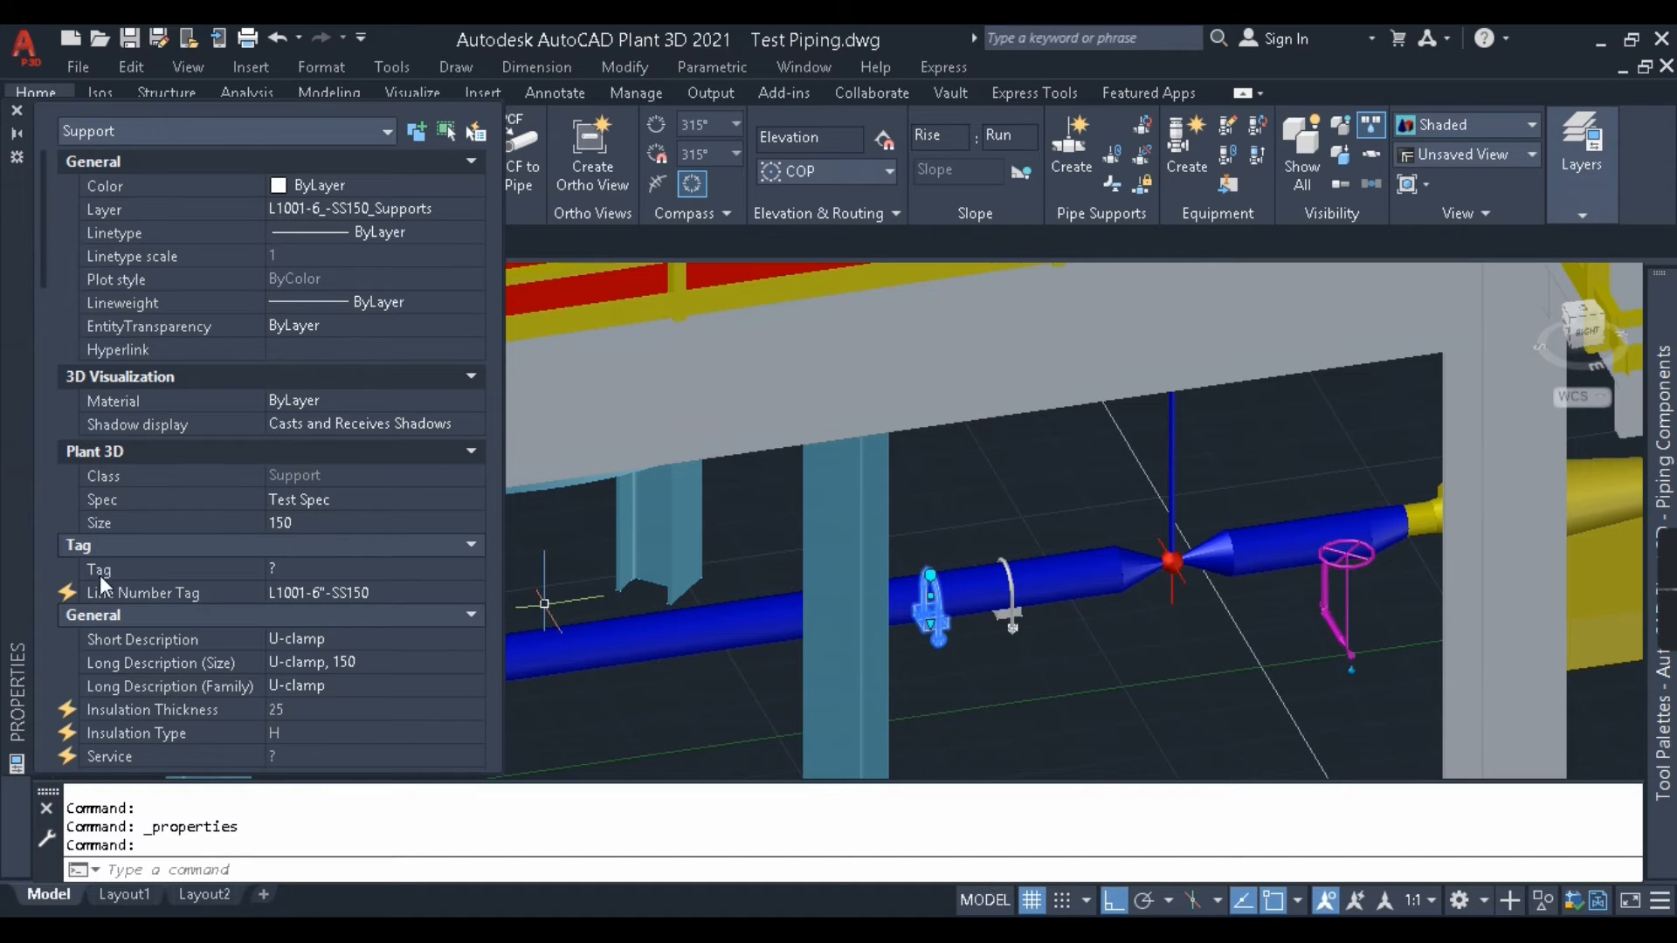
key("Escape")
key("Escape")
scroll(1153, 651, "down", 3)
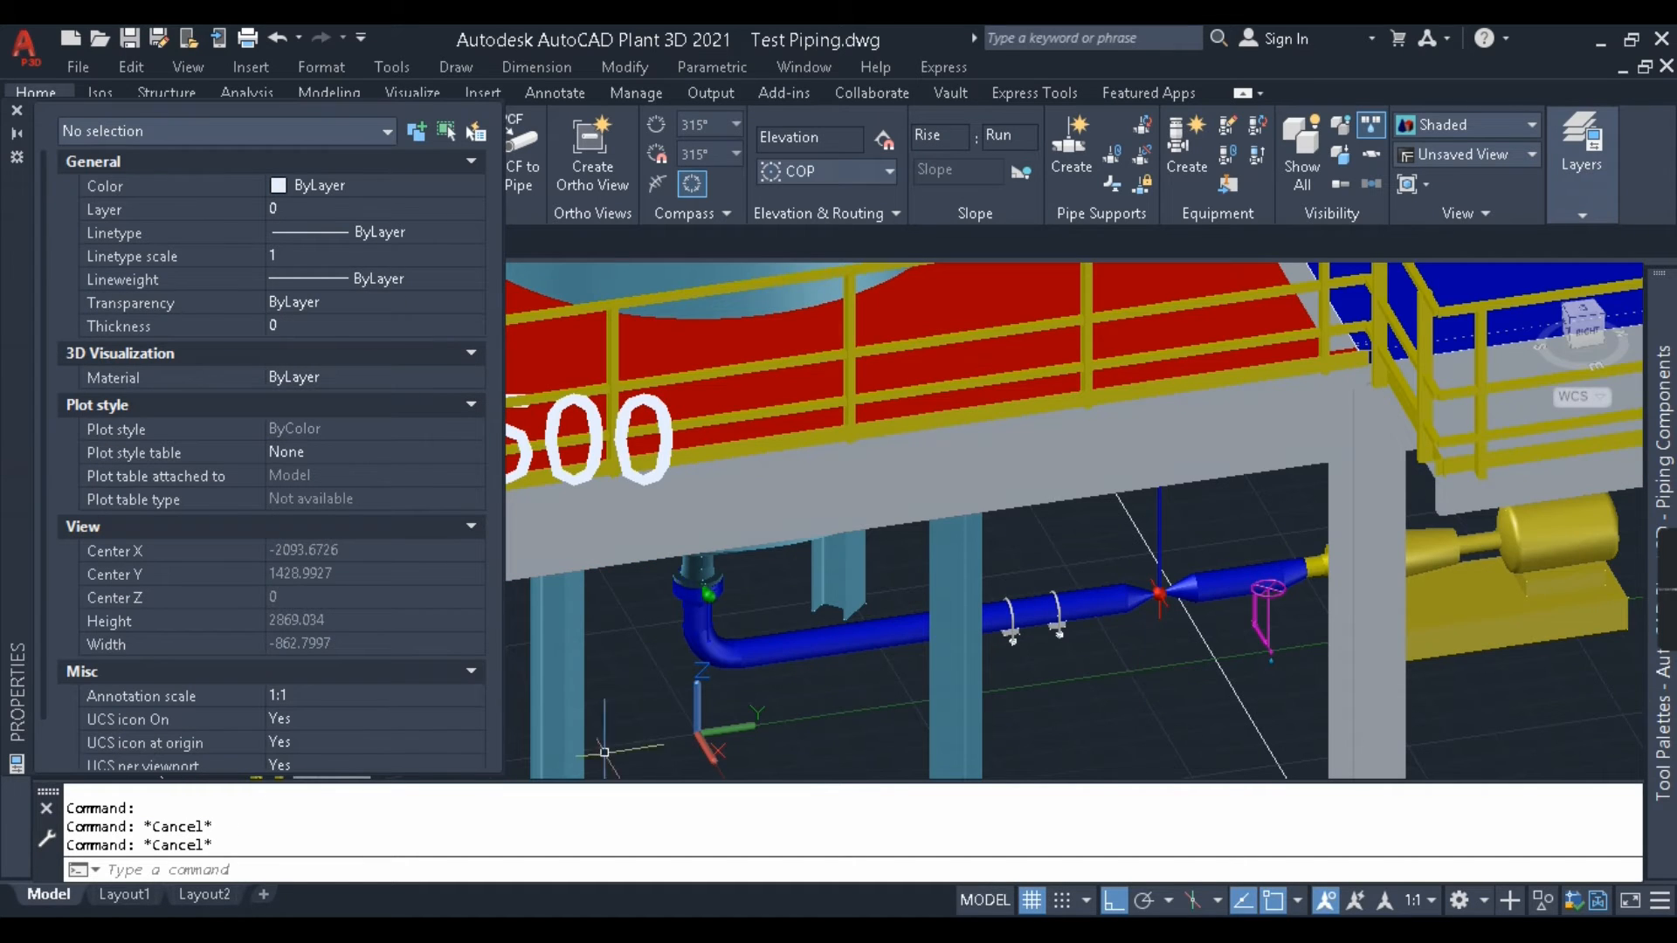
left_click(20, 110)
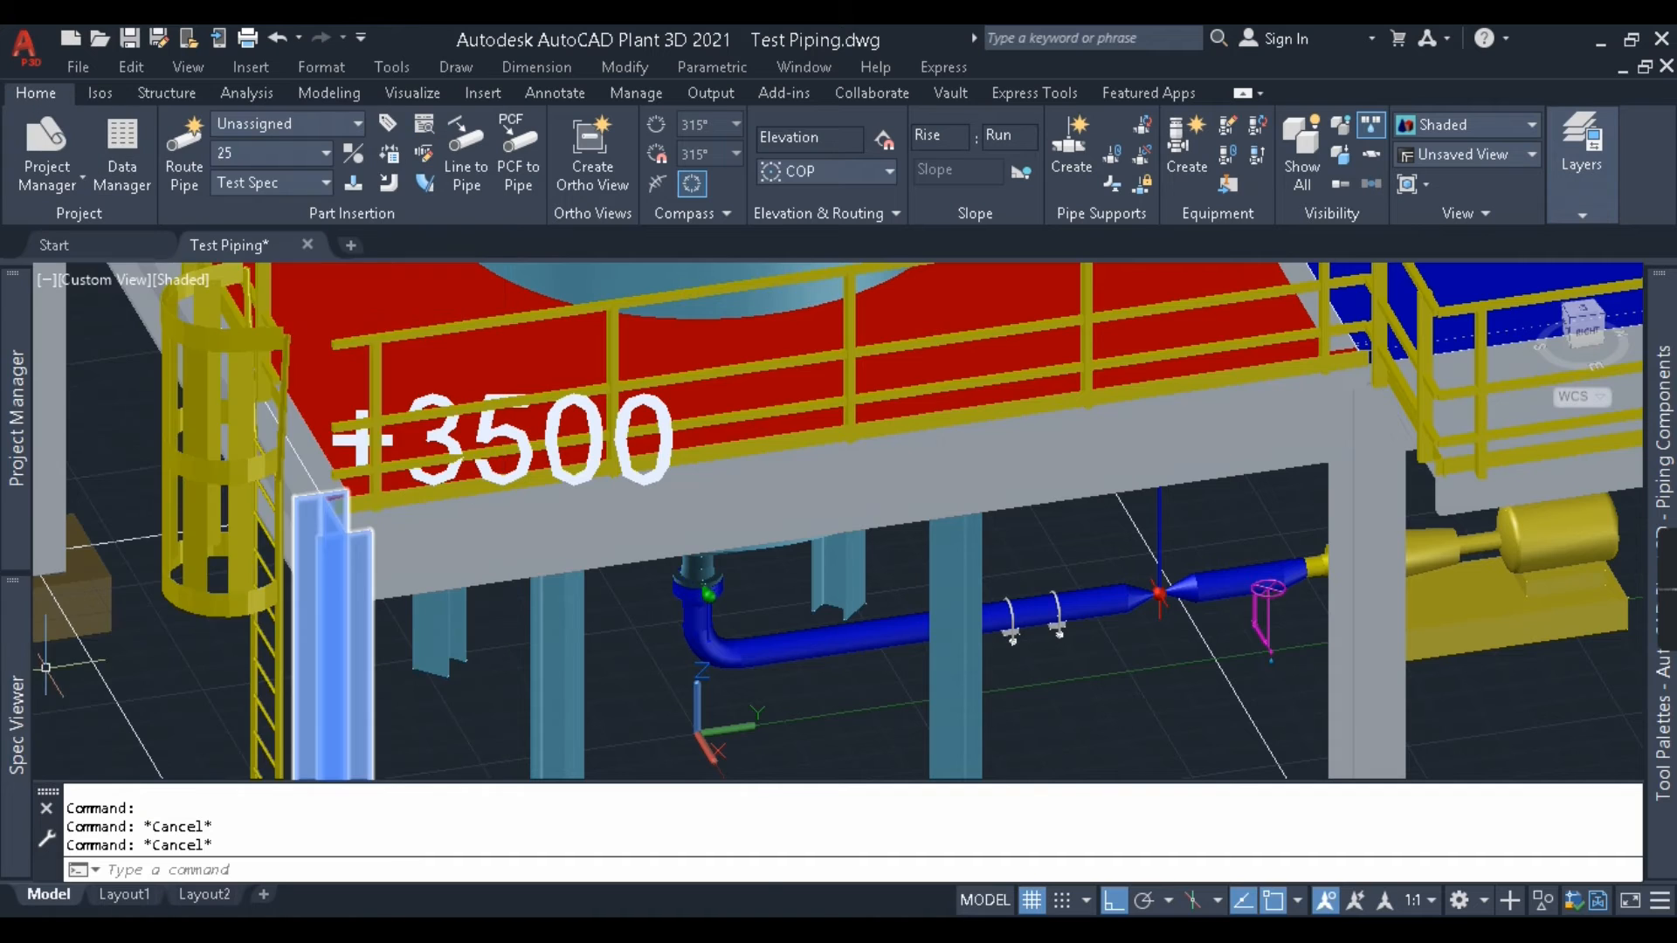
Insert the Pipe shoe T-bar from Test Spec under the horizontal blue pipe, between the elbow and the light-blue column, and inspect it.
scroll(1291, 642, "down", 2)
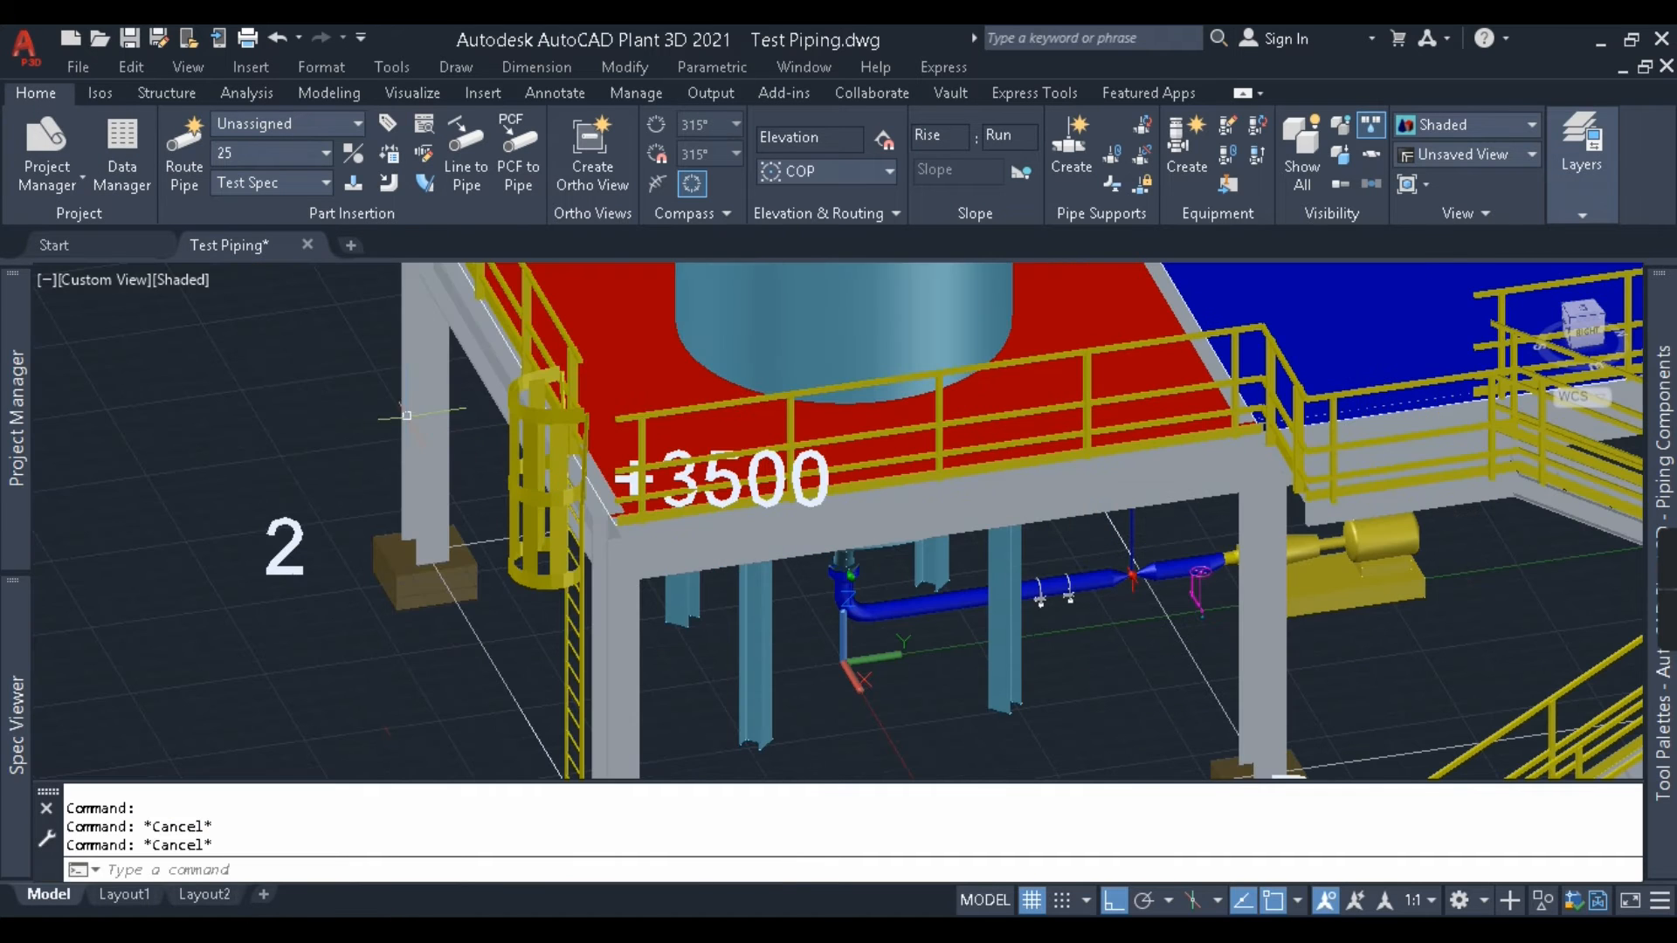
left_click(297, 430)
left_click(664, 748)
scroll(901, 618, "up", 5)
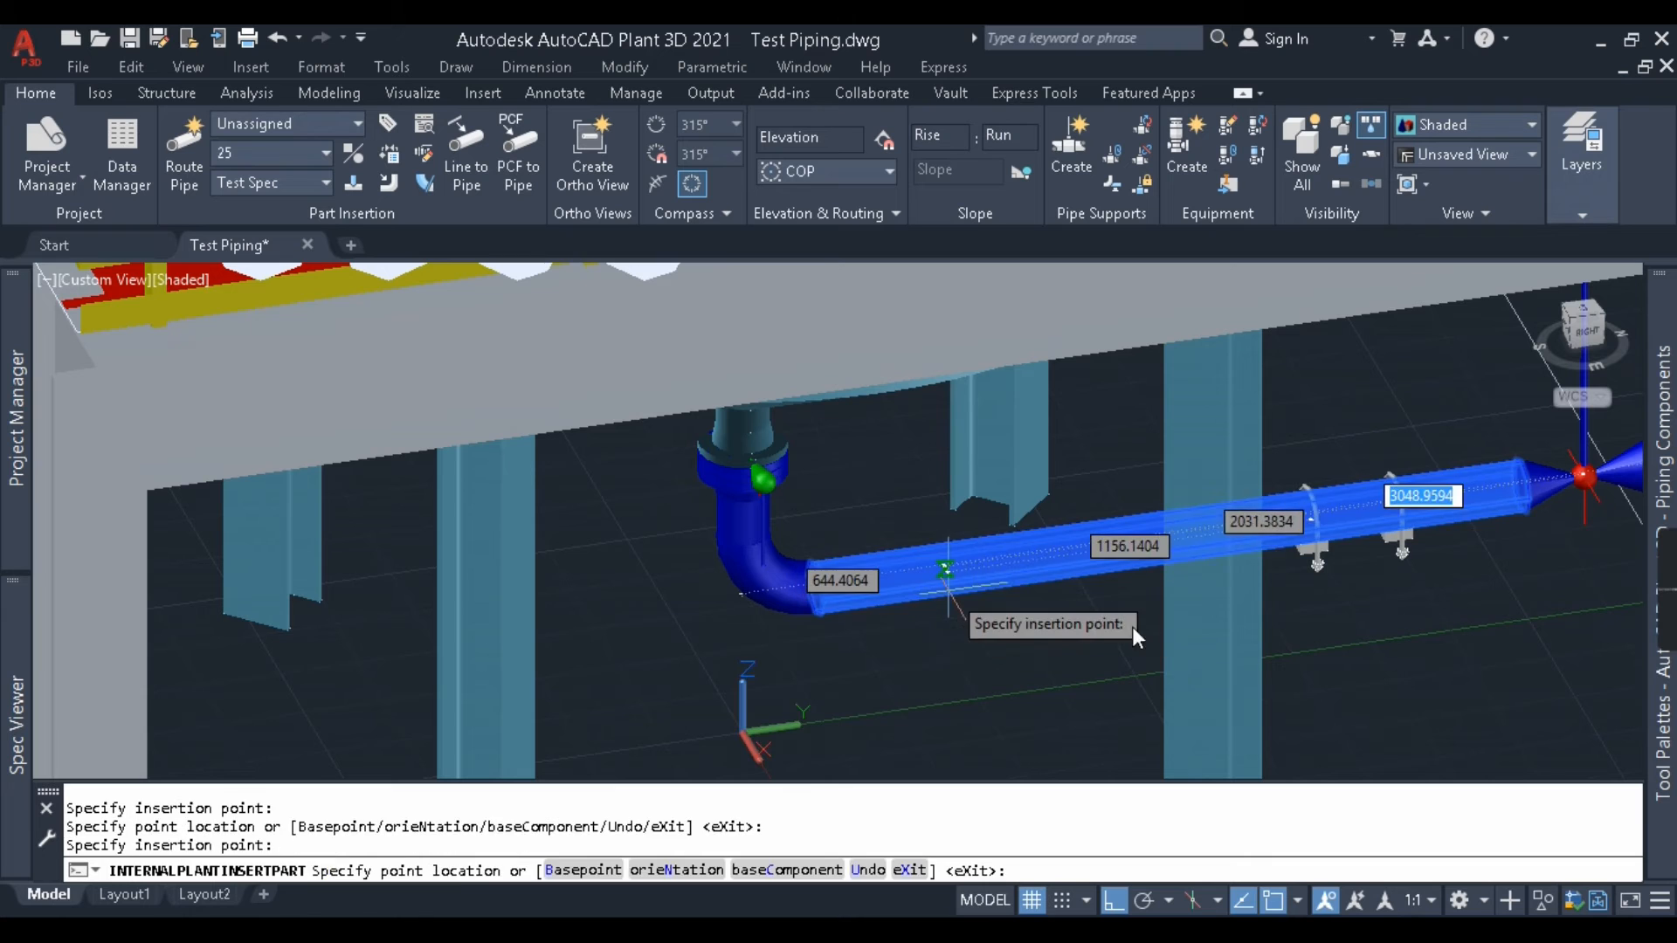
left_click(1003, 563)
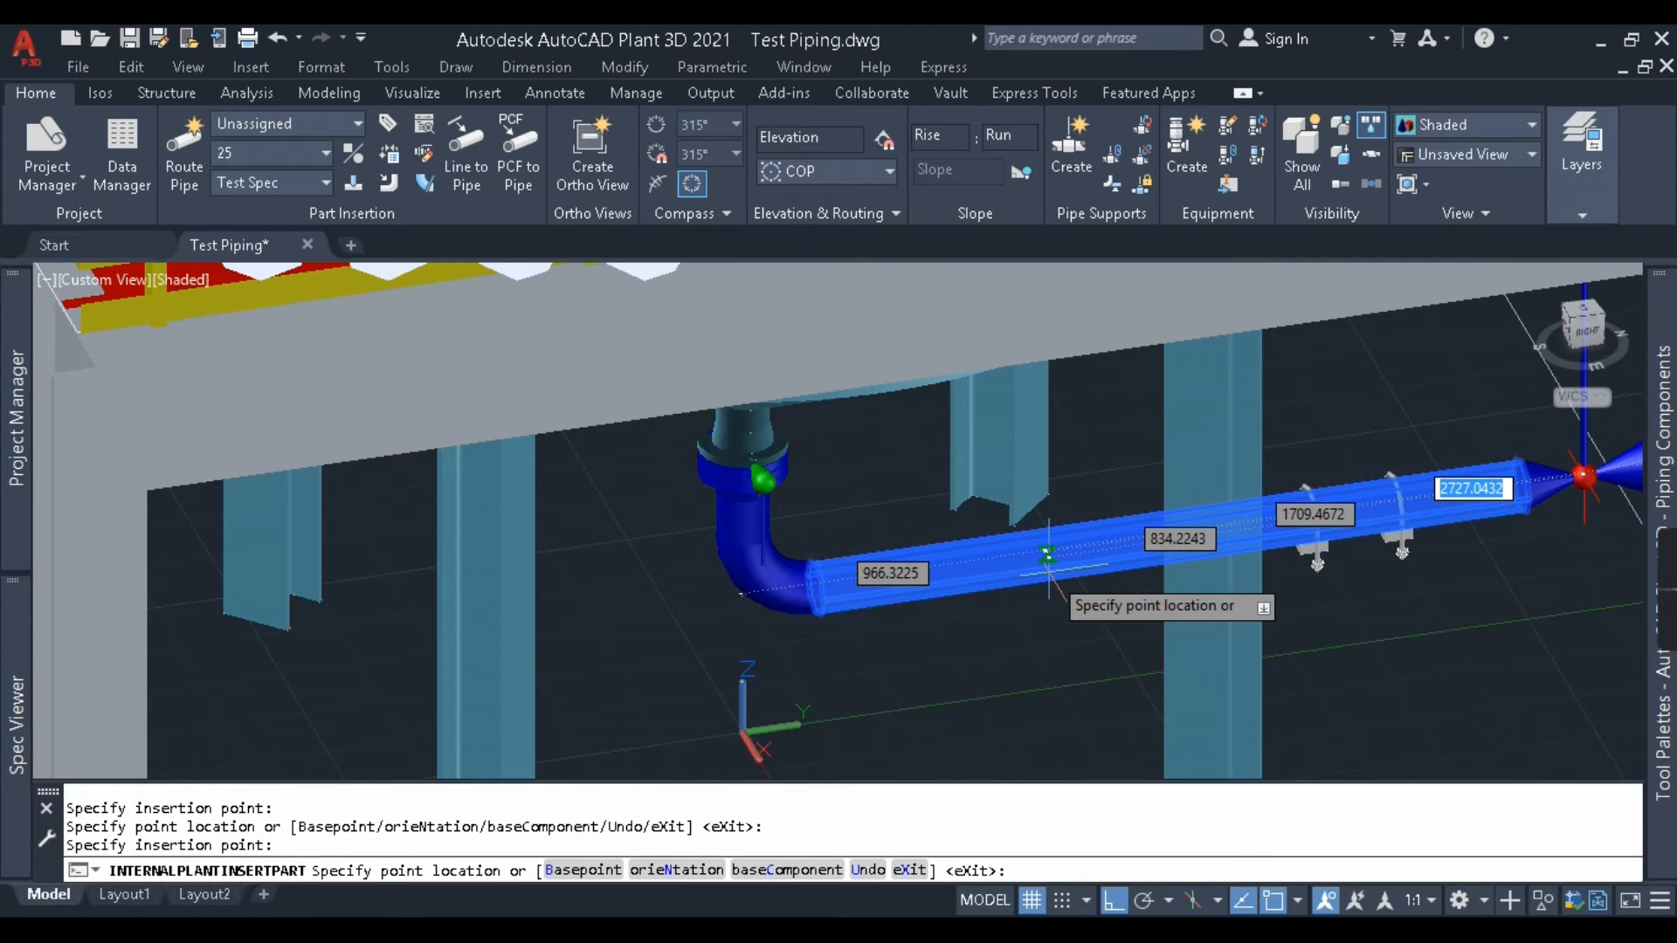
left_click(1044, 561)
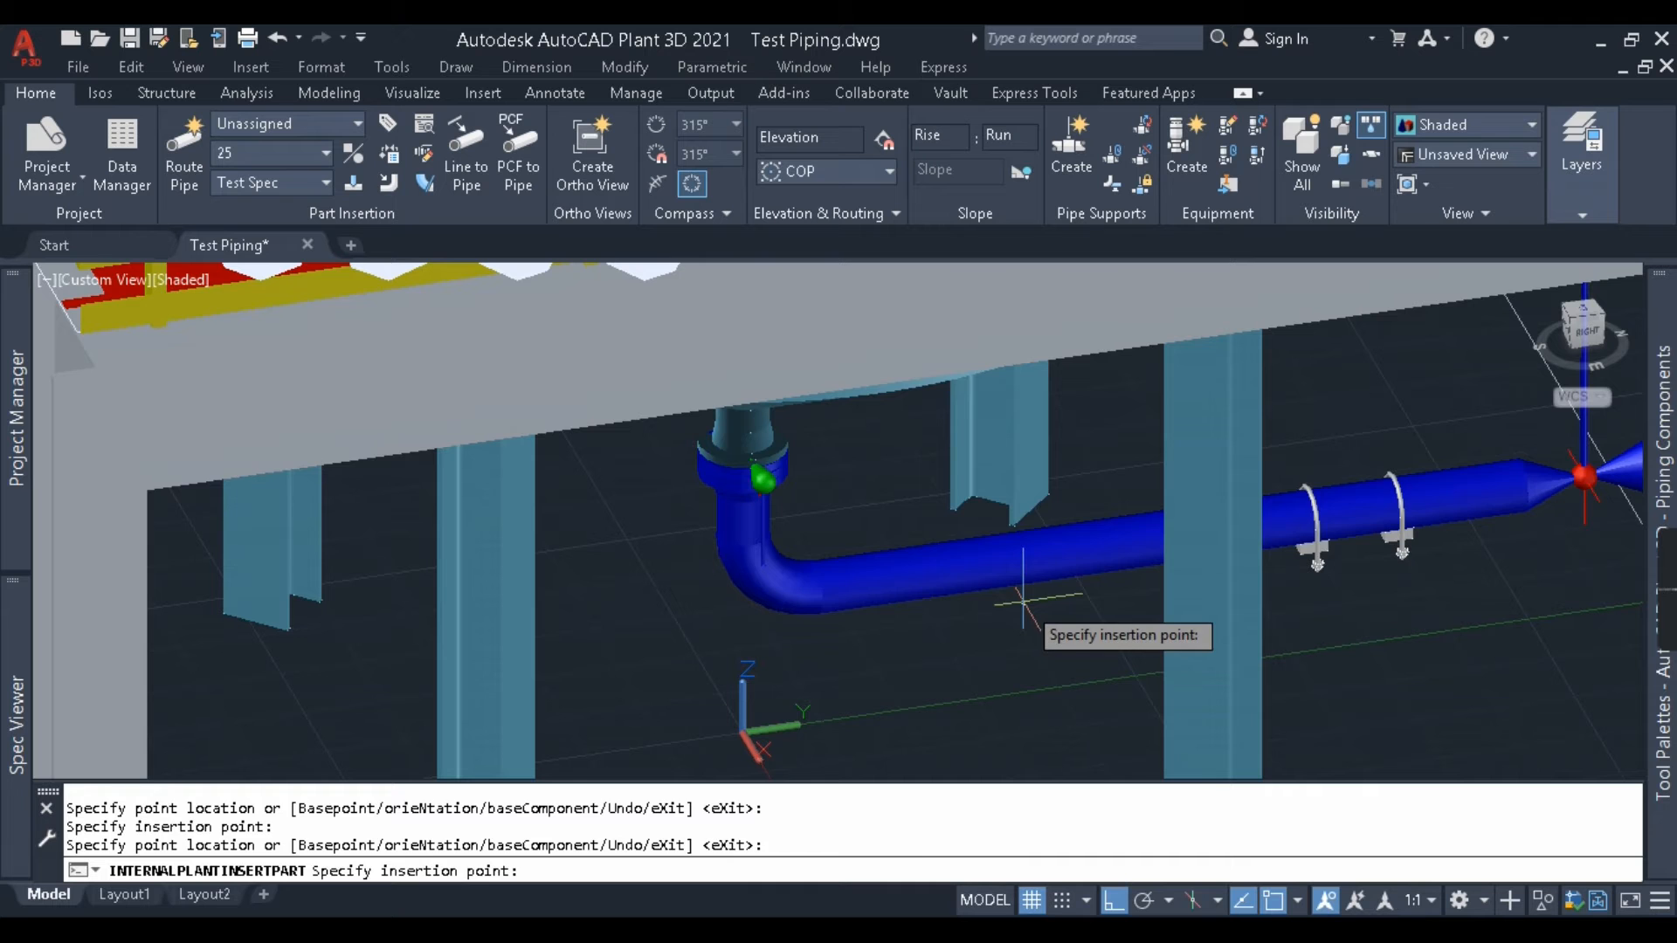
left_click(1029, 556)
left_click(1022, 566)
key("Escape")
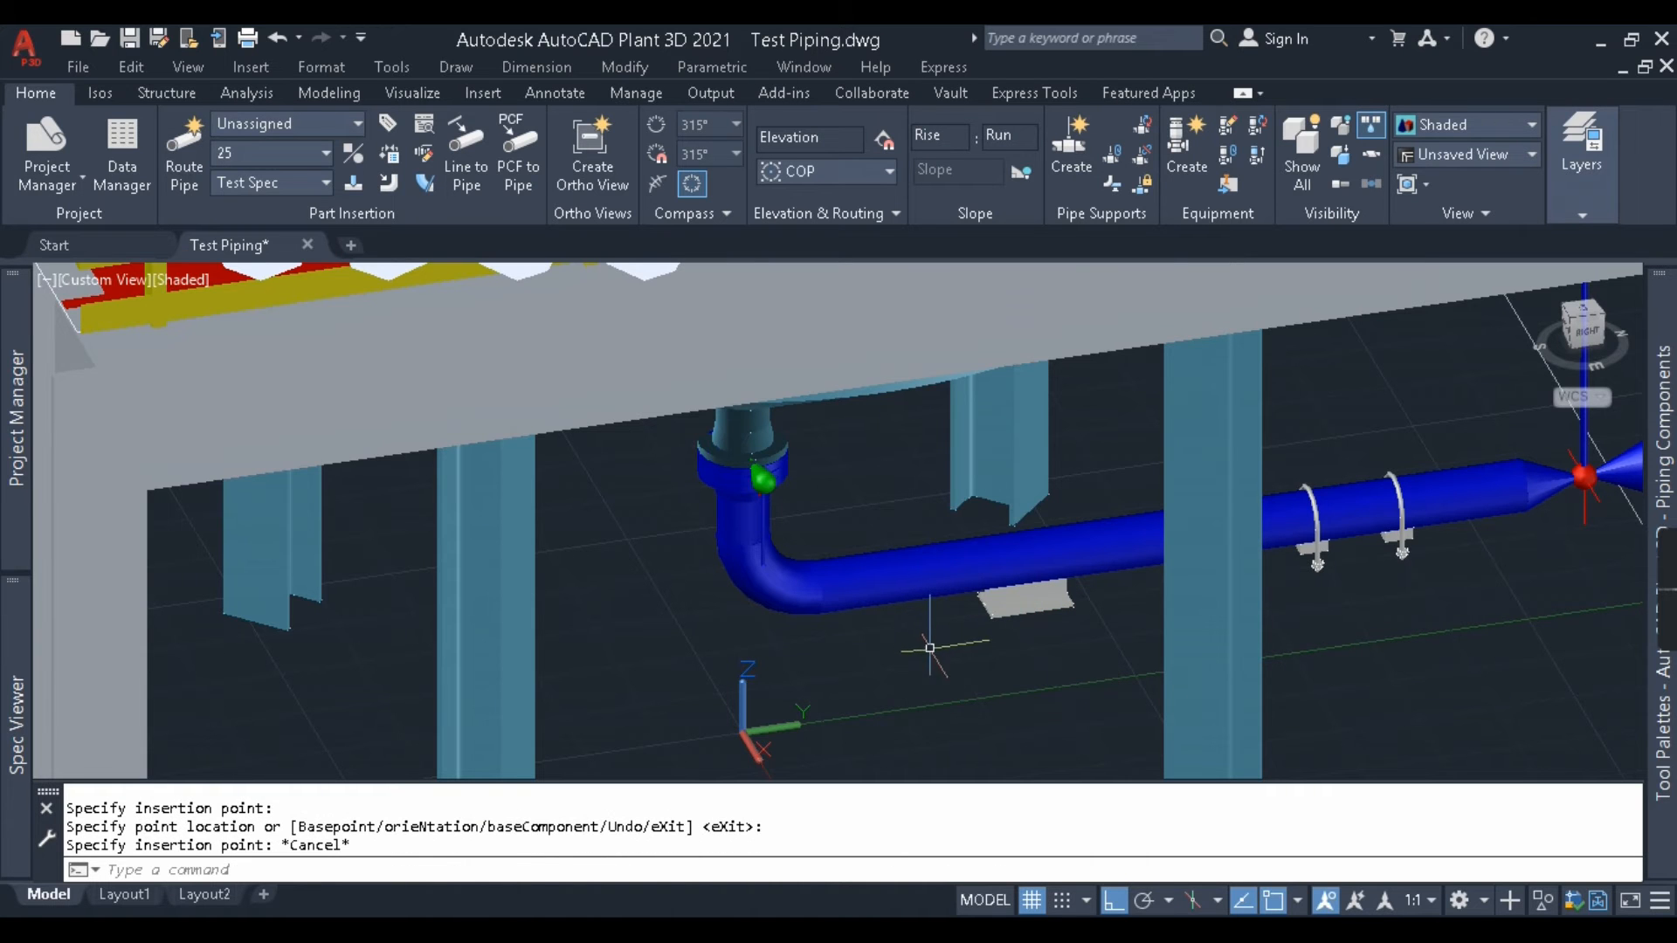
scroll(930, 647, "up", 3)
middle_click_drag(973, 600, 1165, 710, "shift")
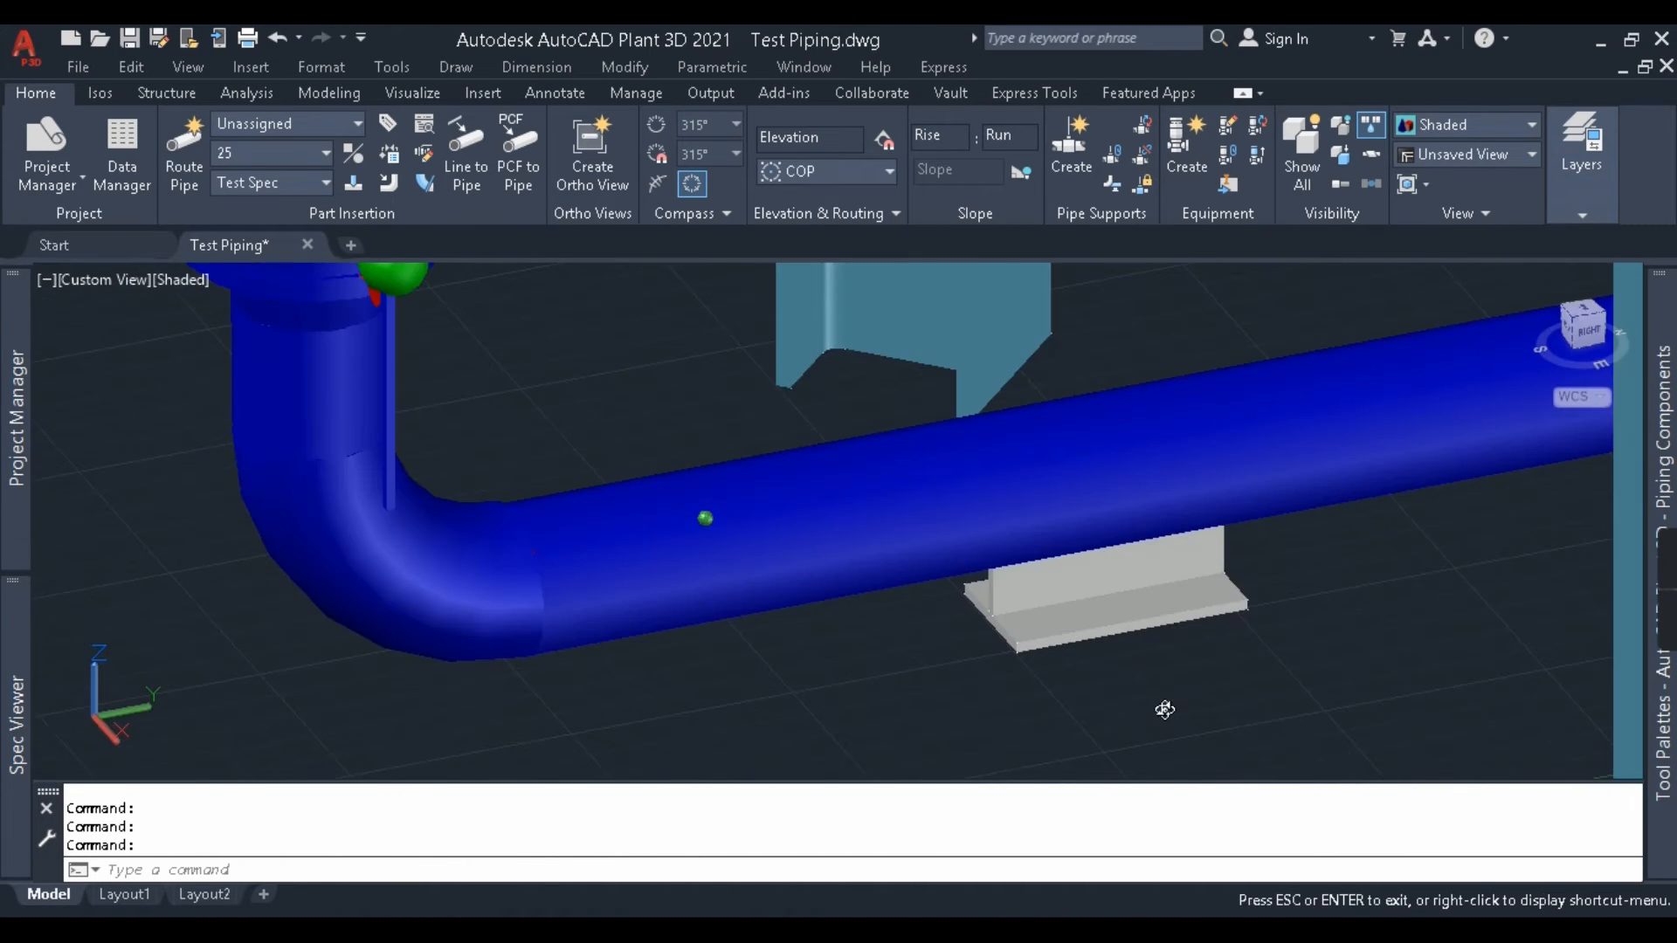
scroll(969, 568, "down", 4)
Insert the Beam Bolted Hanger from Test Spec on the short blue pipe between the red valve's reducer and the yellow pump.
mouse_move(7, 691)
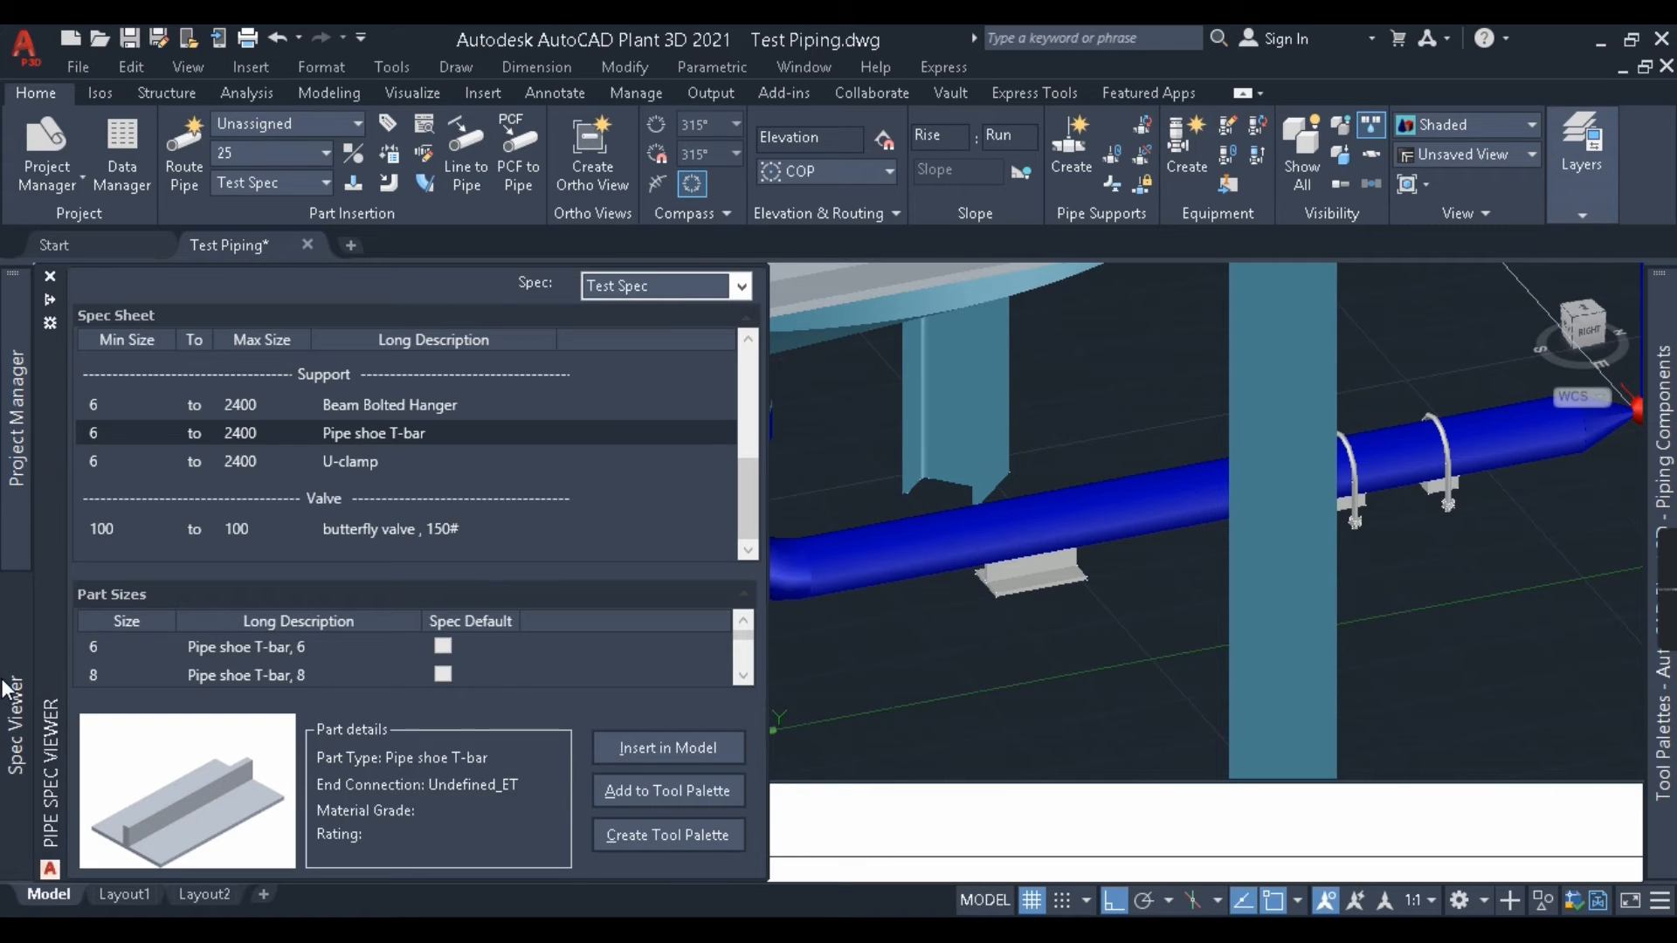
left_click(378, 404)
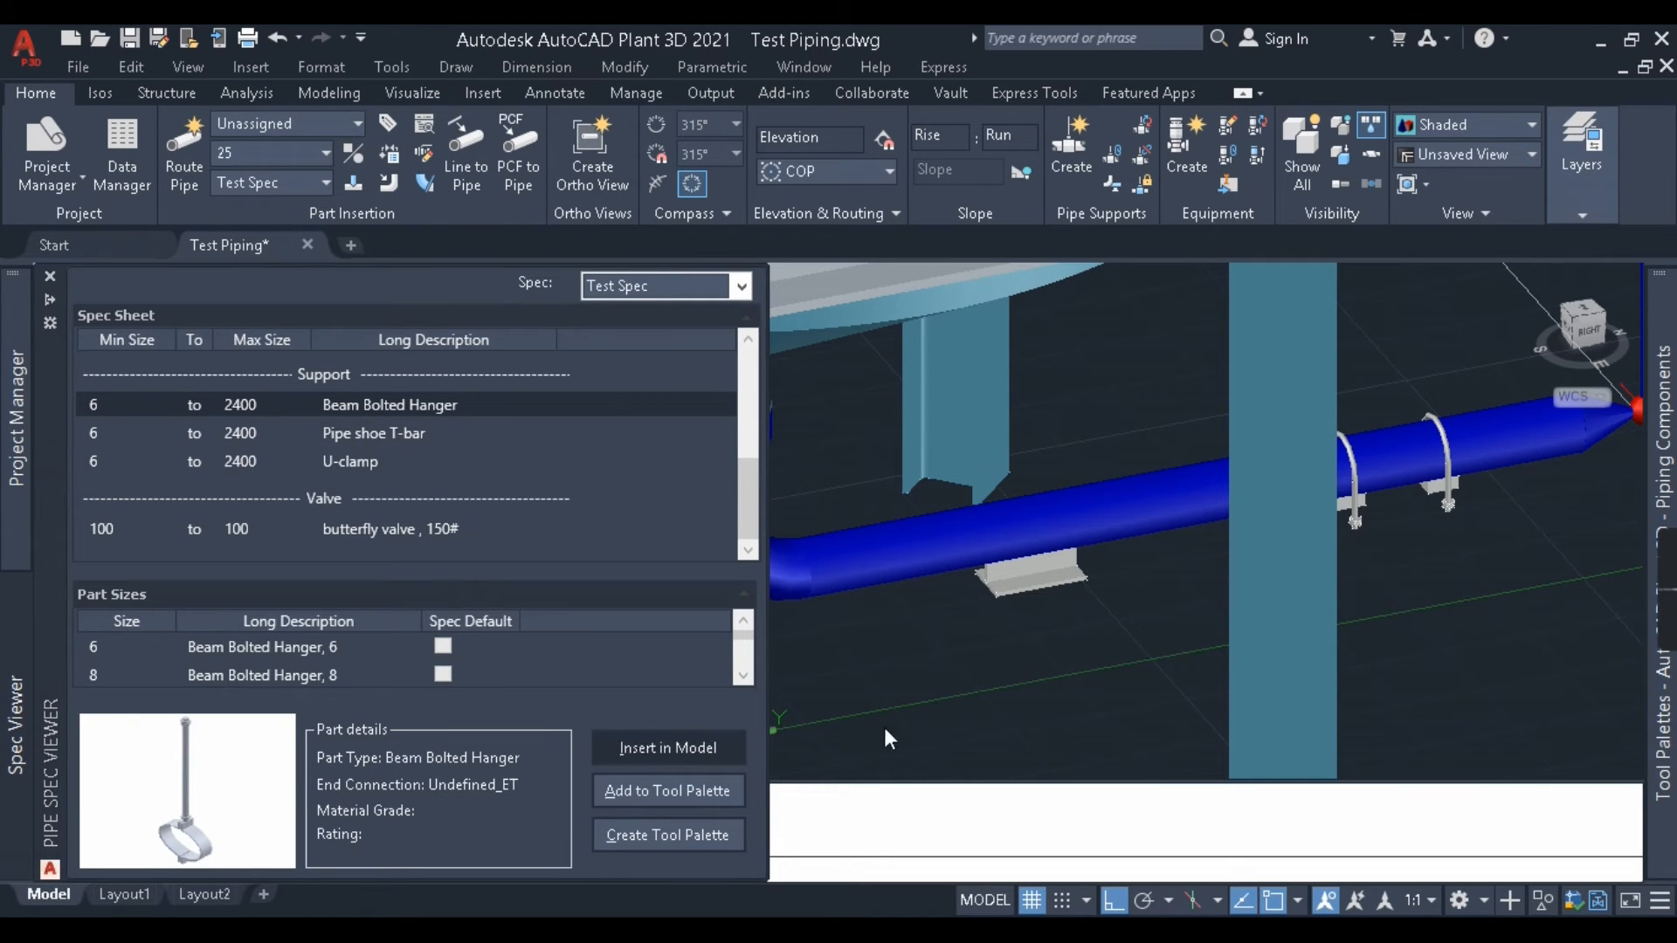
scroll(955, 676, "down", 5)
scroll(1127, 635, "up", 2)
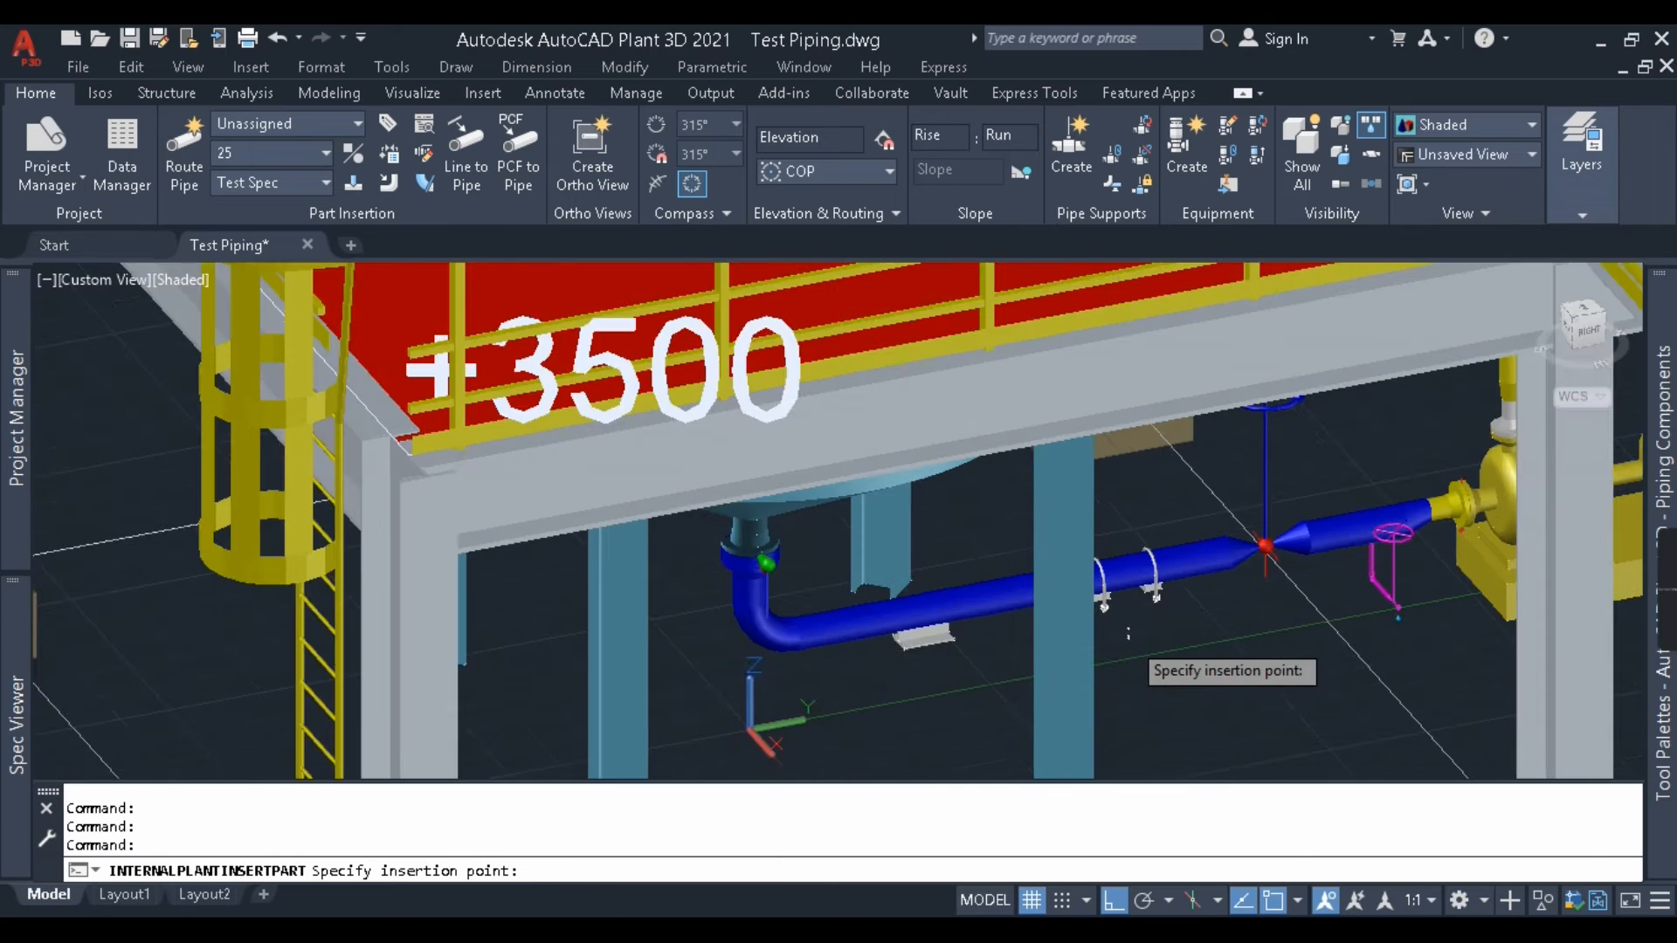
scroll(1128, 635, "up", 2)
middle_click_drag(1221, 629, 960, 675)
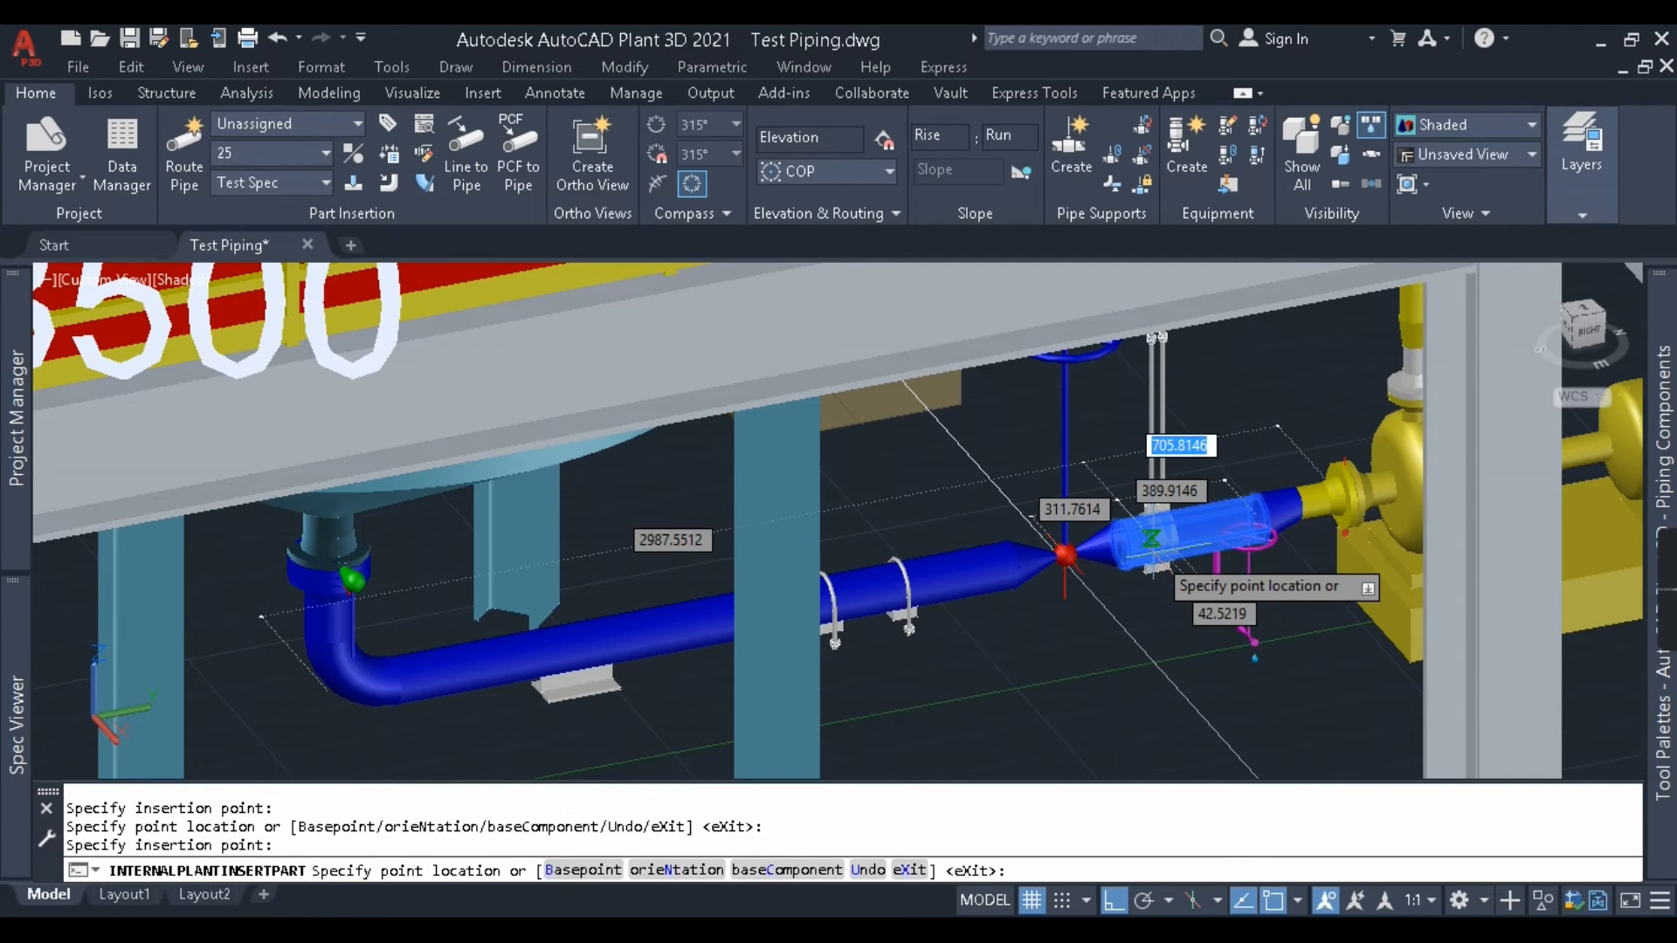
key("Escape")
scroll(1157, 603, "down", 2)
middle_click_drag(1167, 566, 993, 667)
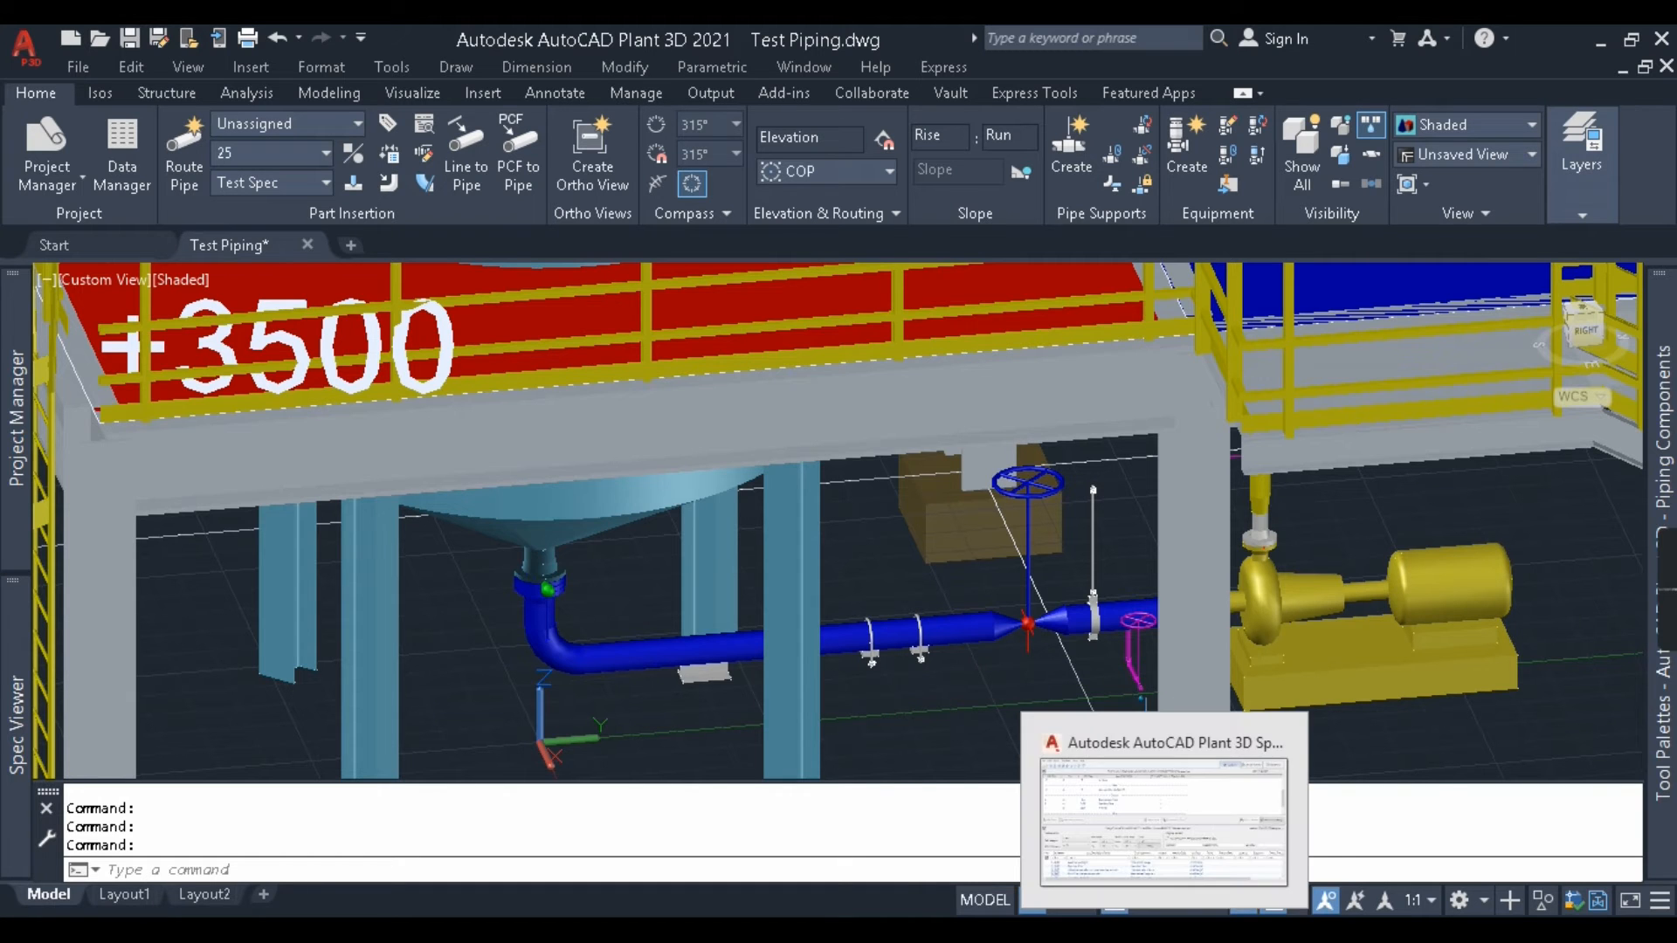
Switch to the Spec Editor, review the Beam Bolted Hanger's D, H and L size parameters in the Catalog Editor, and return to the model.
left_click(1165, 933)
left_click(1586, 102)
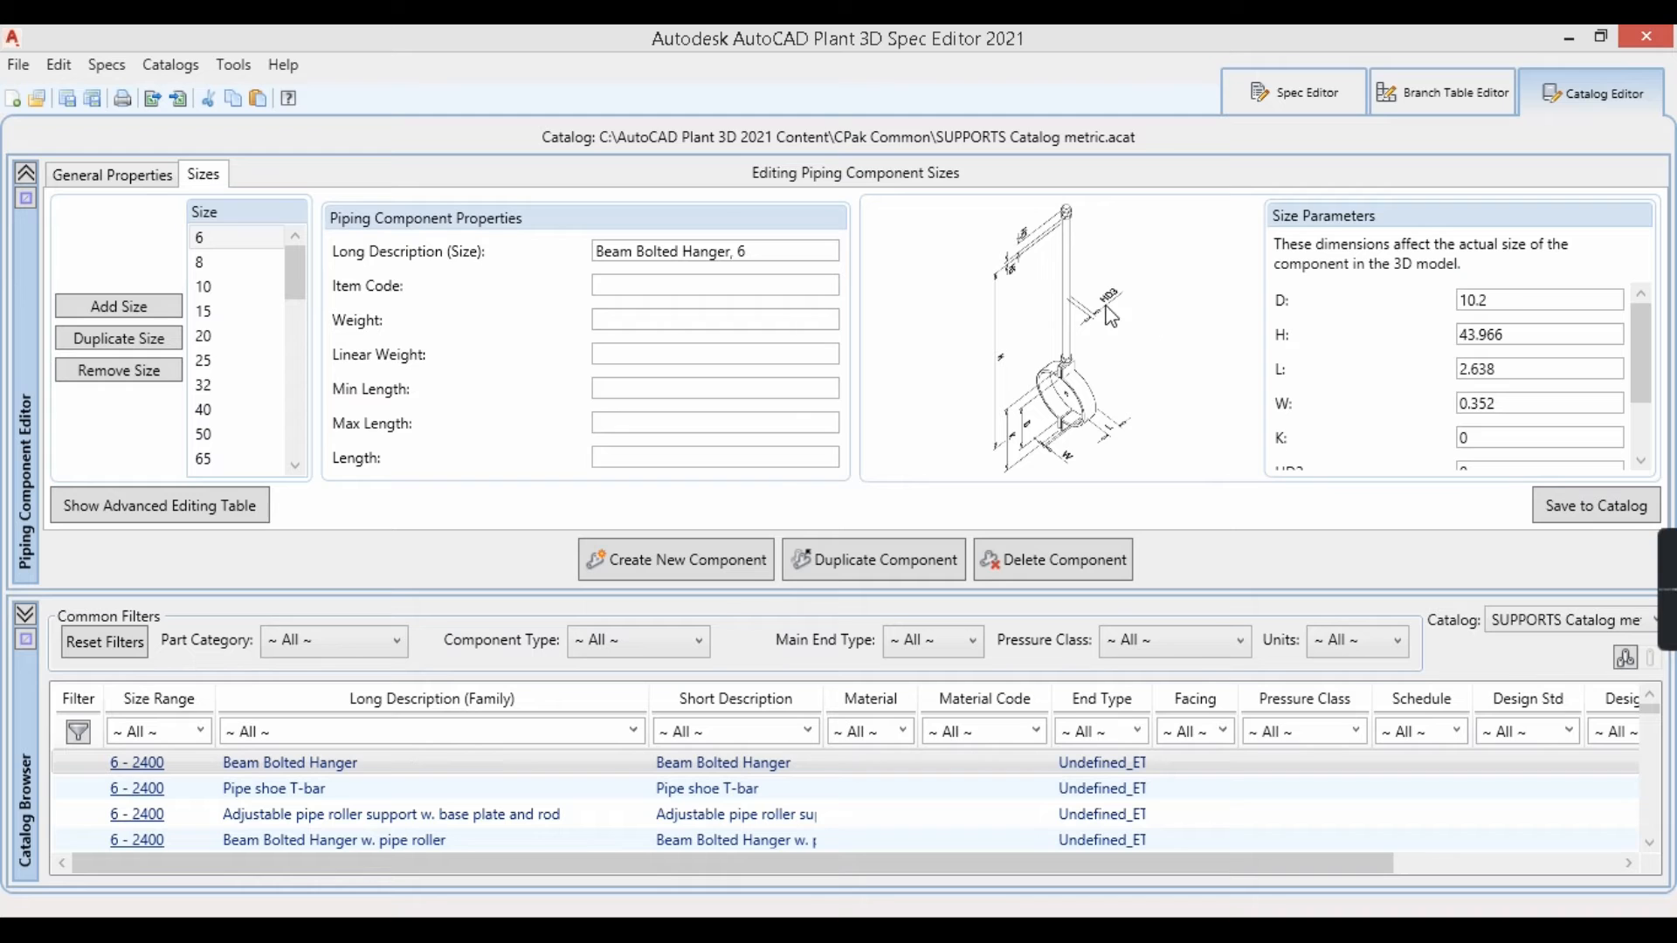
left_click(1525, 332)
left_click(1527, 368)
left_click(1526, 299)
left_click(1570, 35)
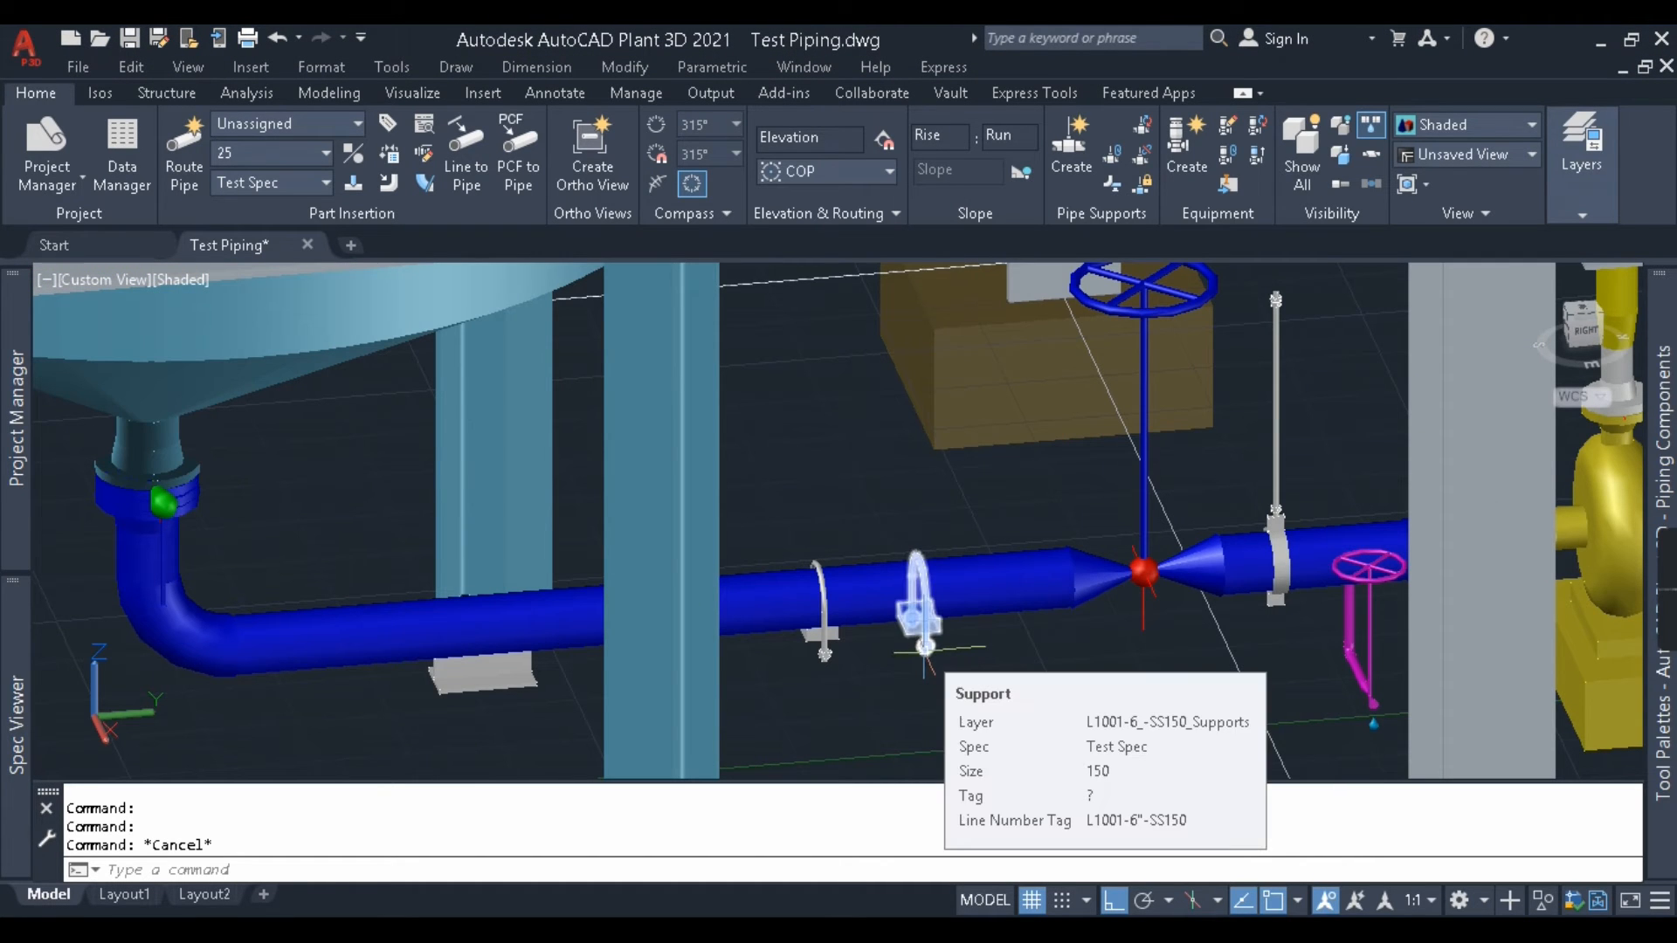
Show the part geometry dimensions of the size 150 U-clamp nearest the reducer and enlarge its dimension preview.
left_click(926, 648)
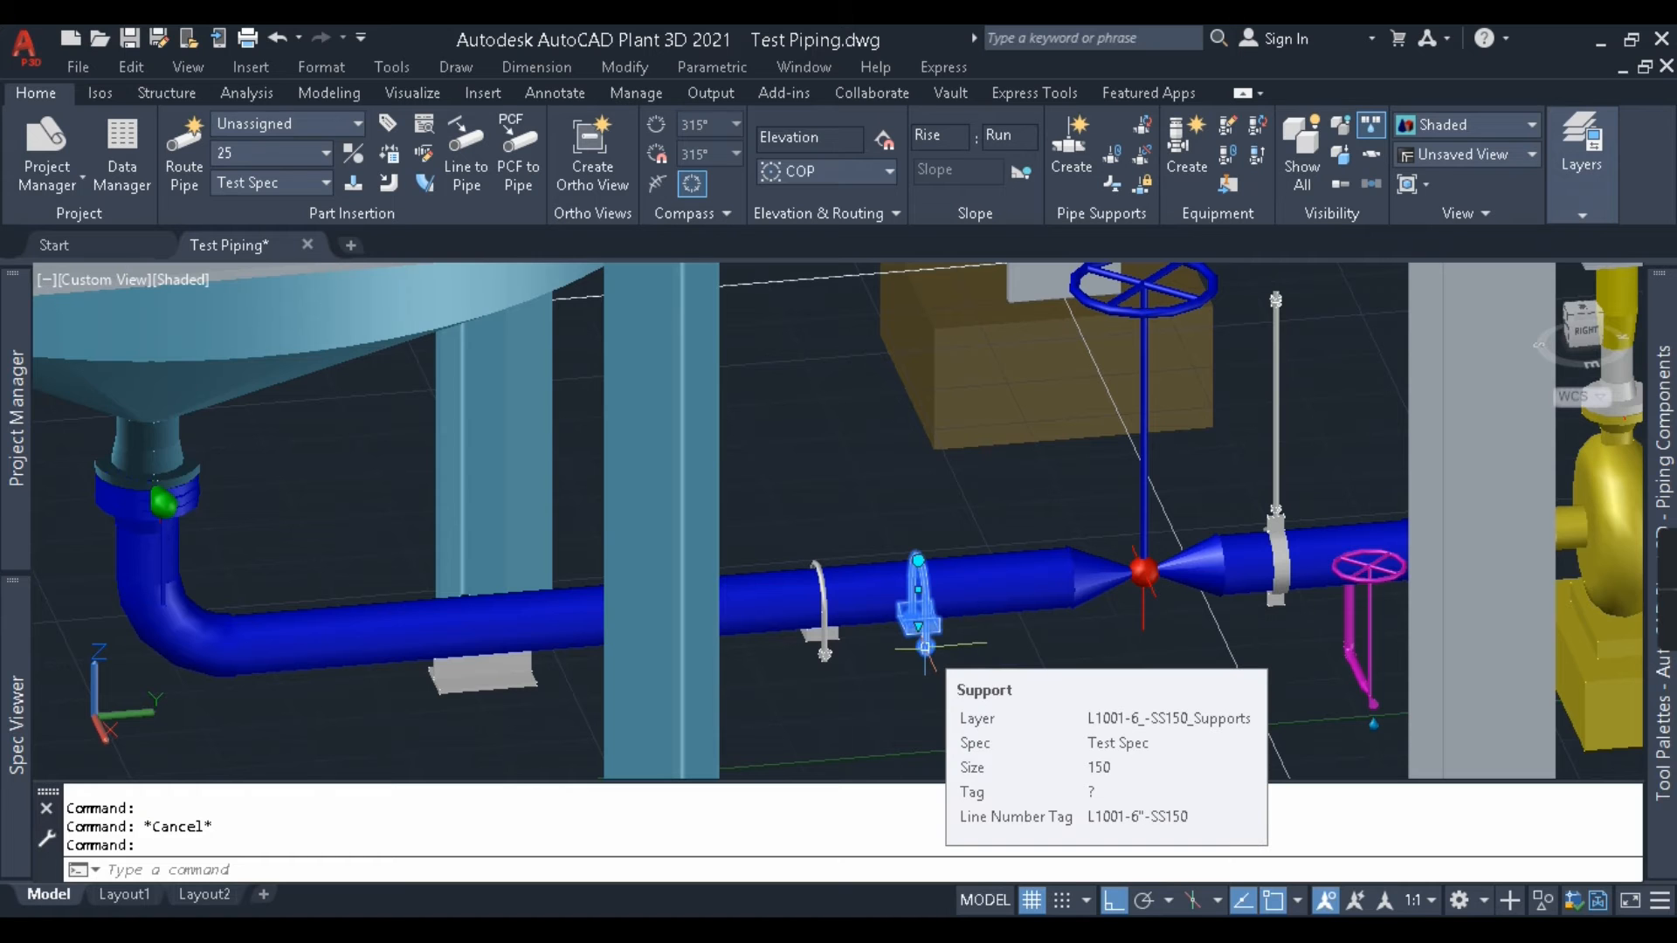
key("ctrl+1")
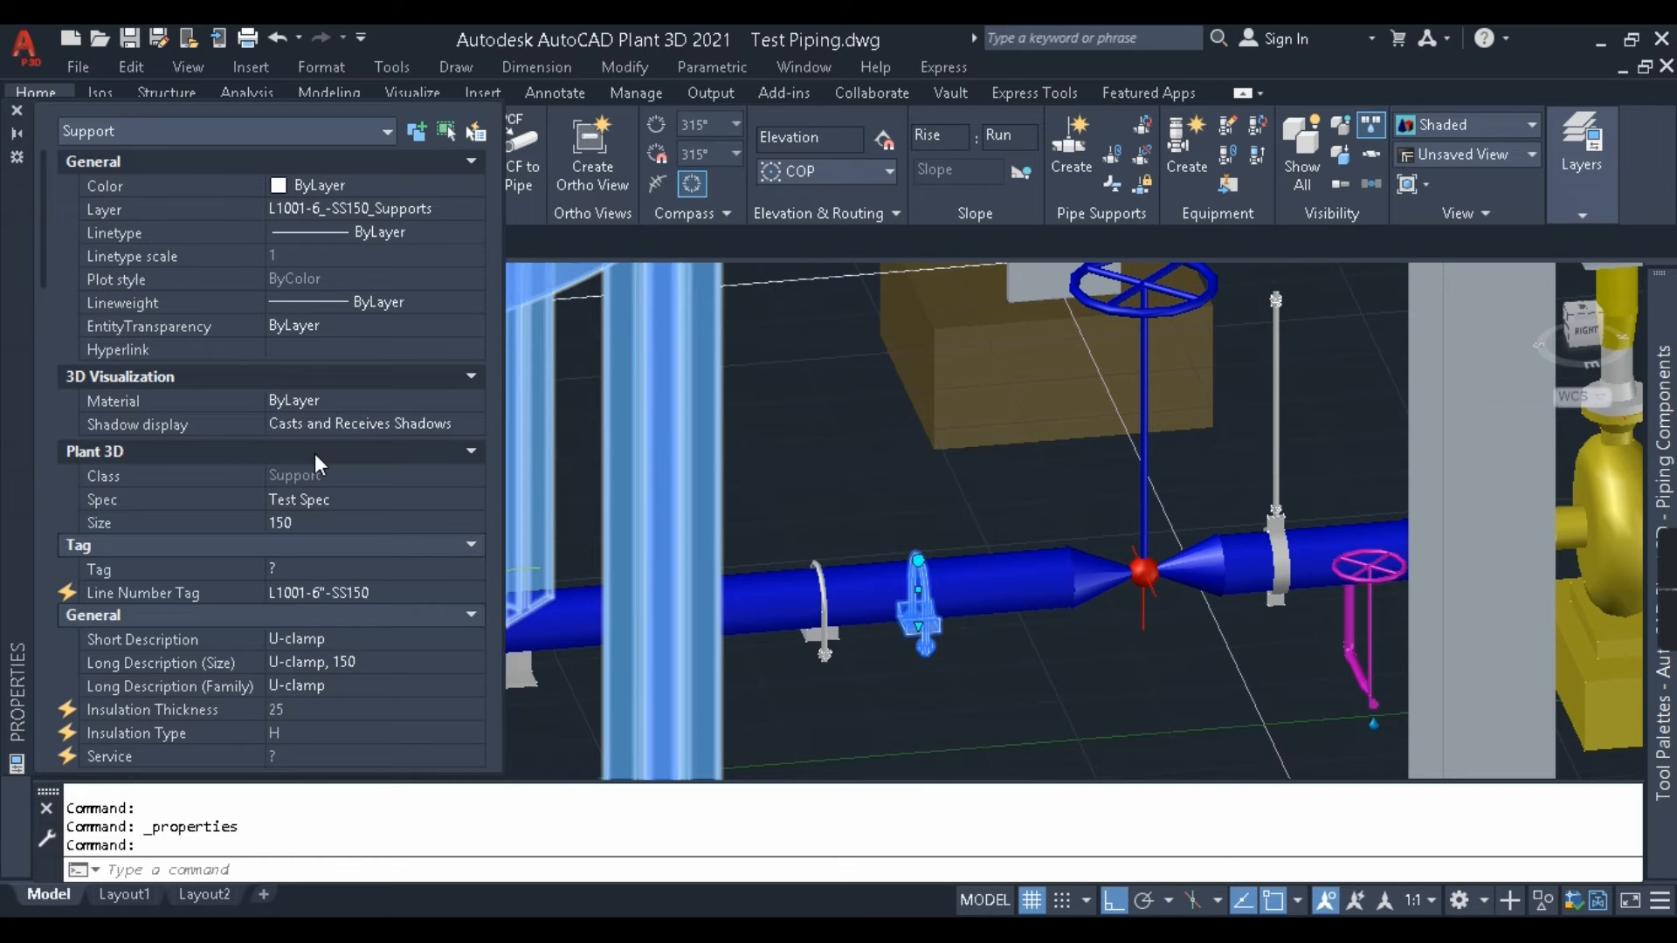
left_click_drag(43, 252, 52, 629)
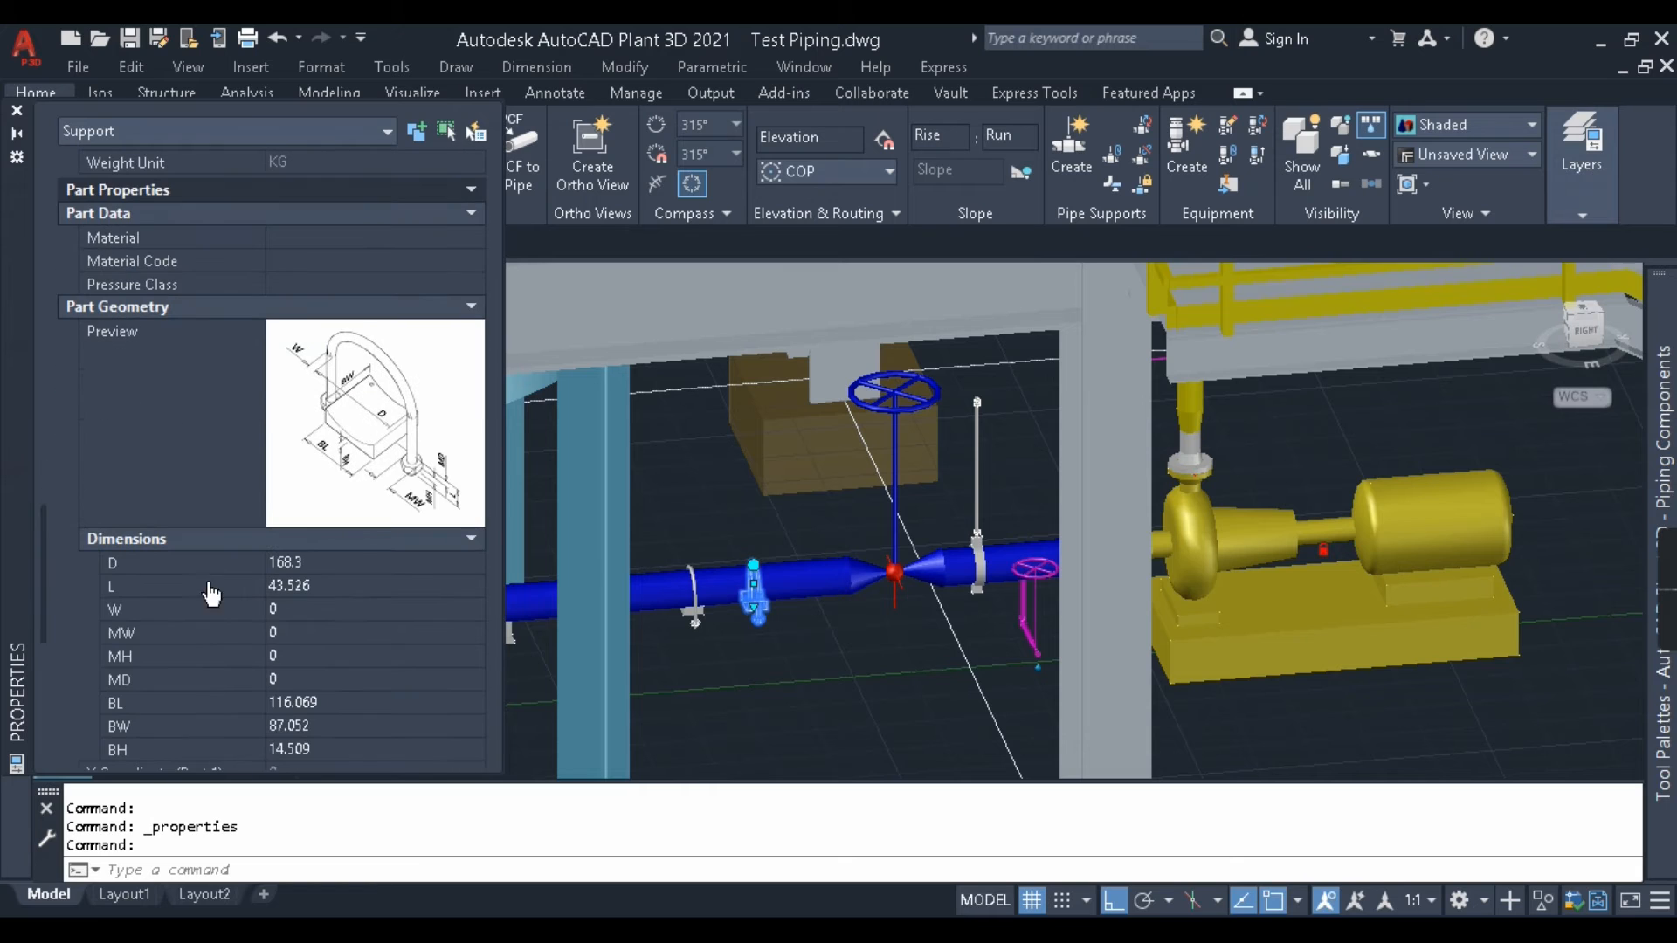
left_click(417, 428)
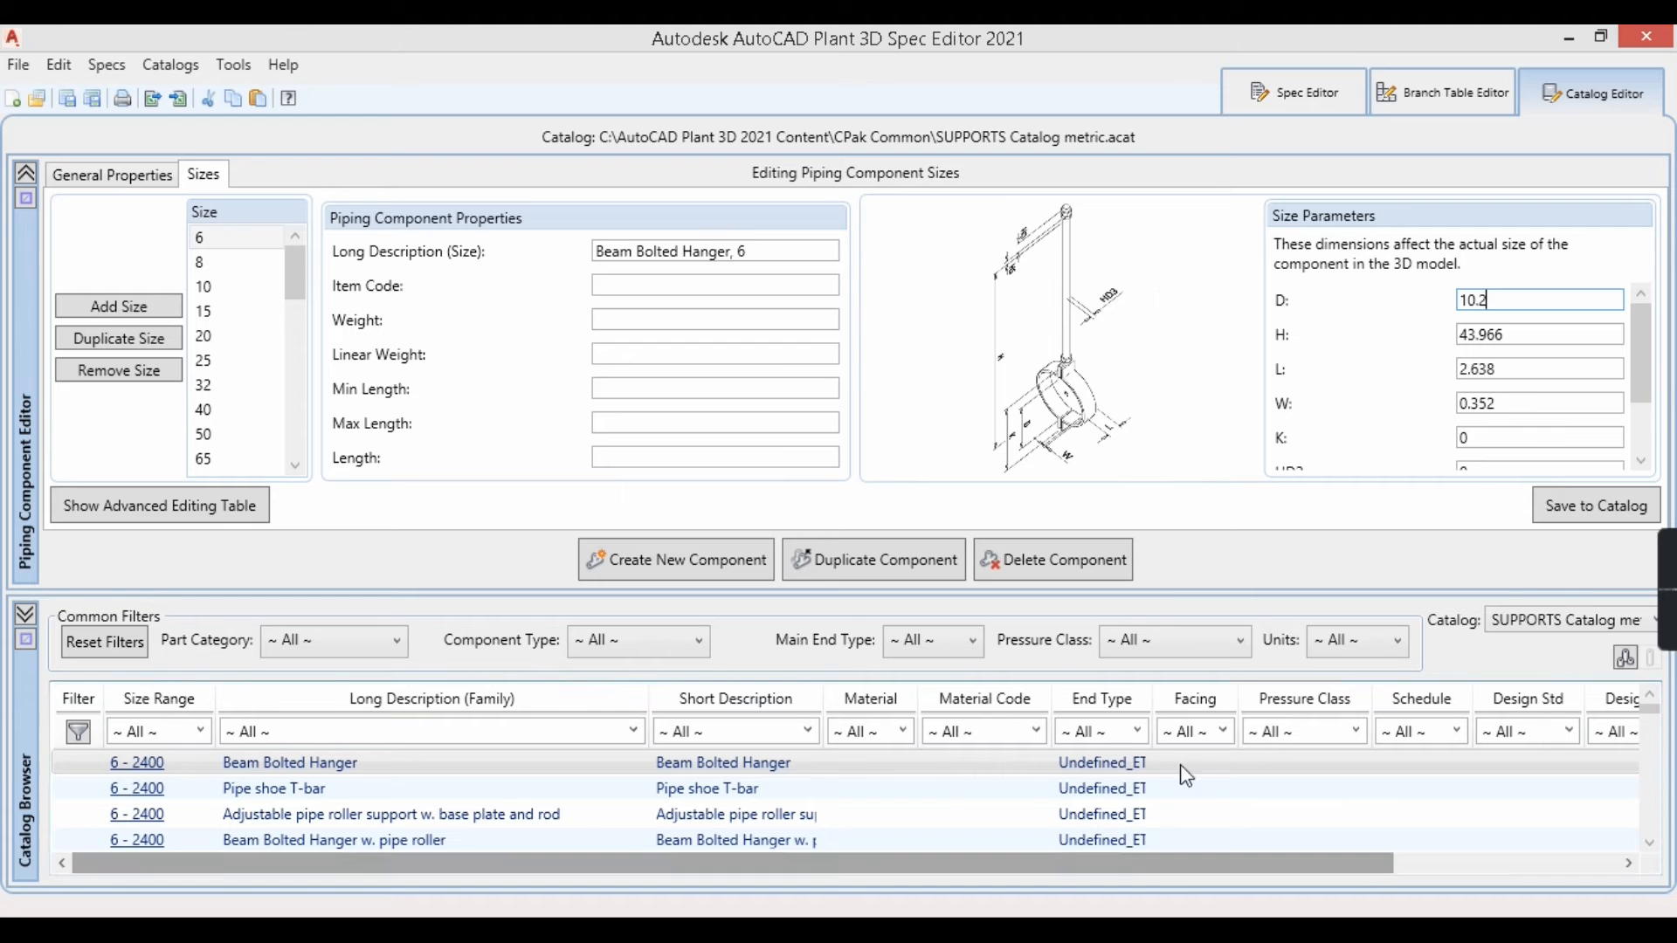
Switch to the Spec Editor, find the U-clamp in the supports catalog, examine its size parameters, and return to the model.
left_click(296, 815)
scroll(314, 821, "down", 6)
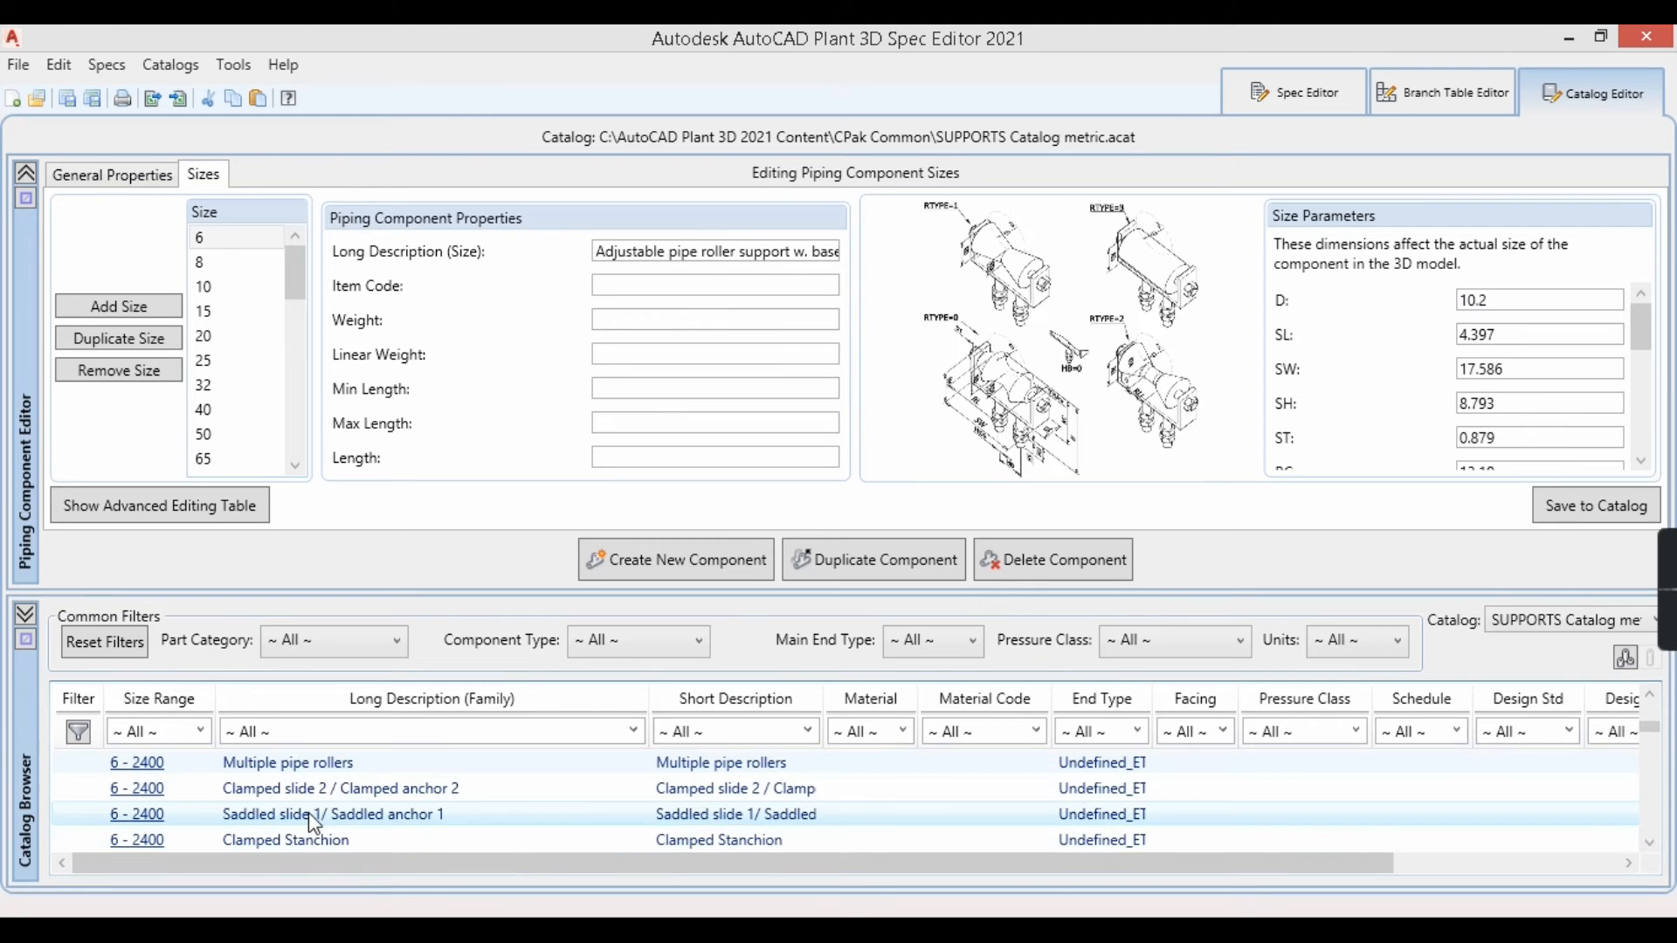
scroll(323, 826, "down", 8)
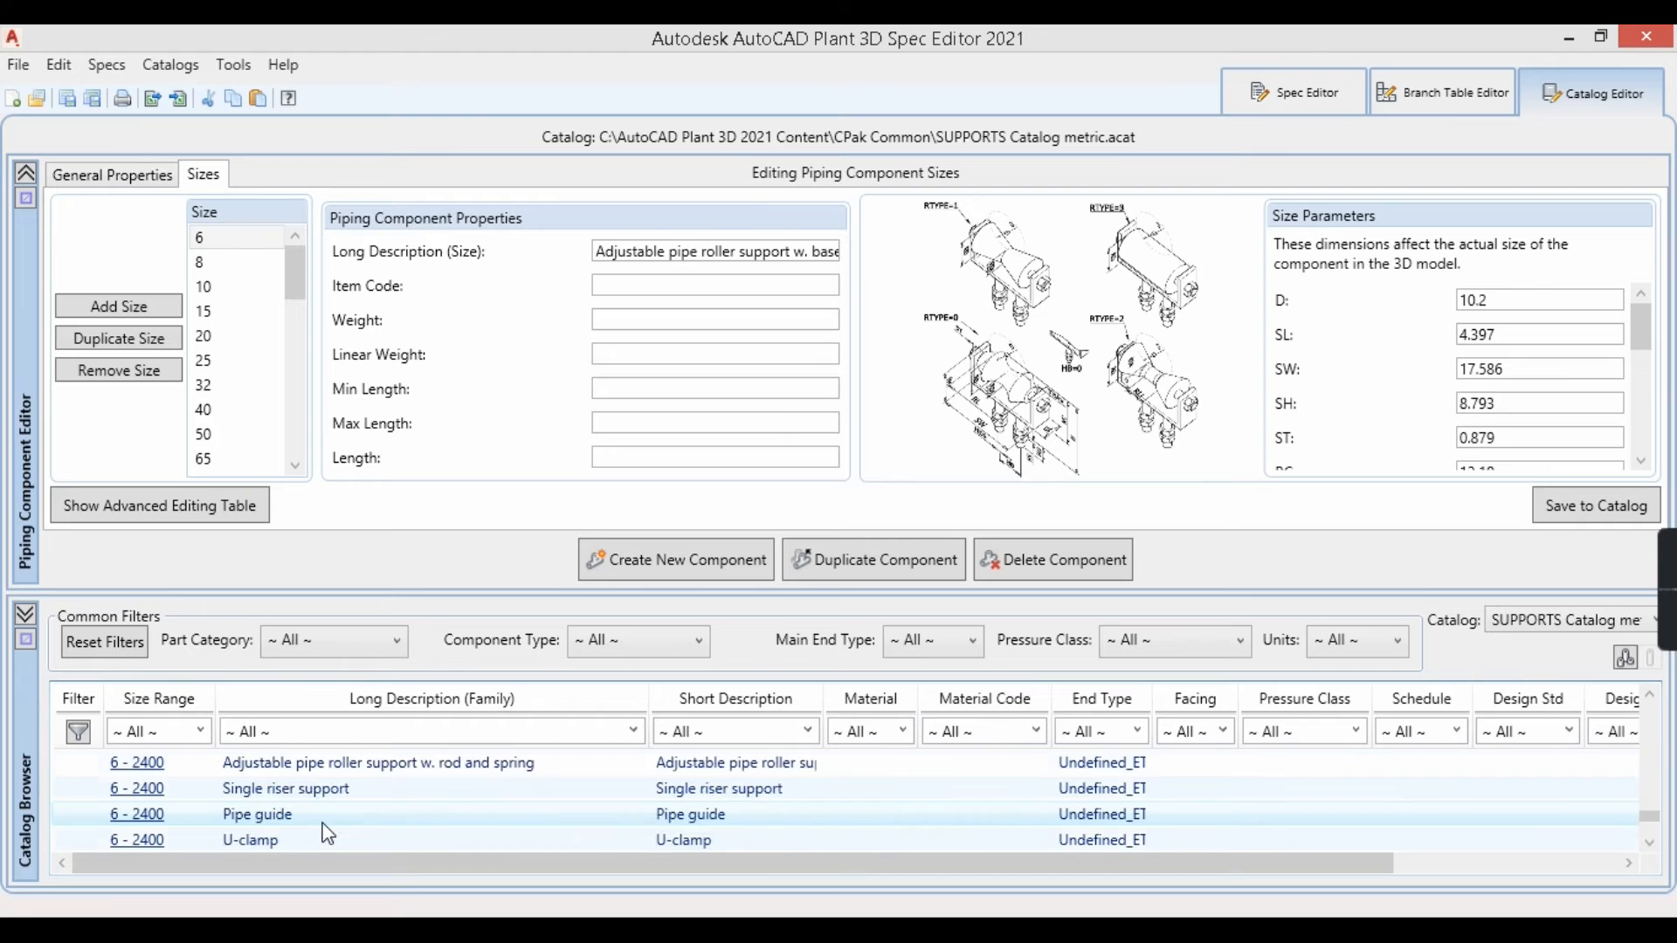
scroll(306, 843, "up", 2)
left_click(301, 842)
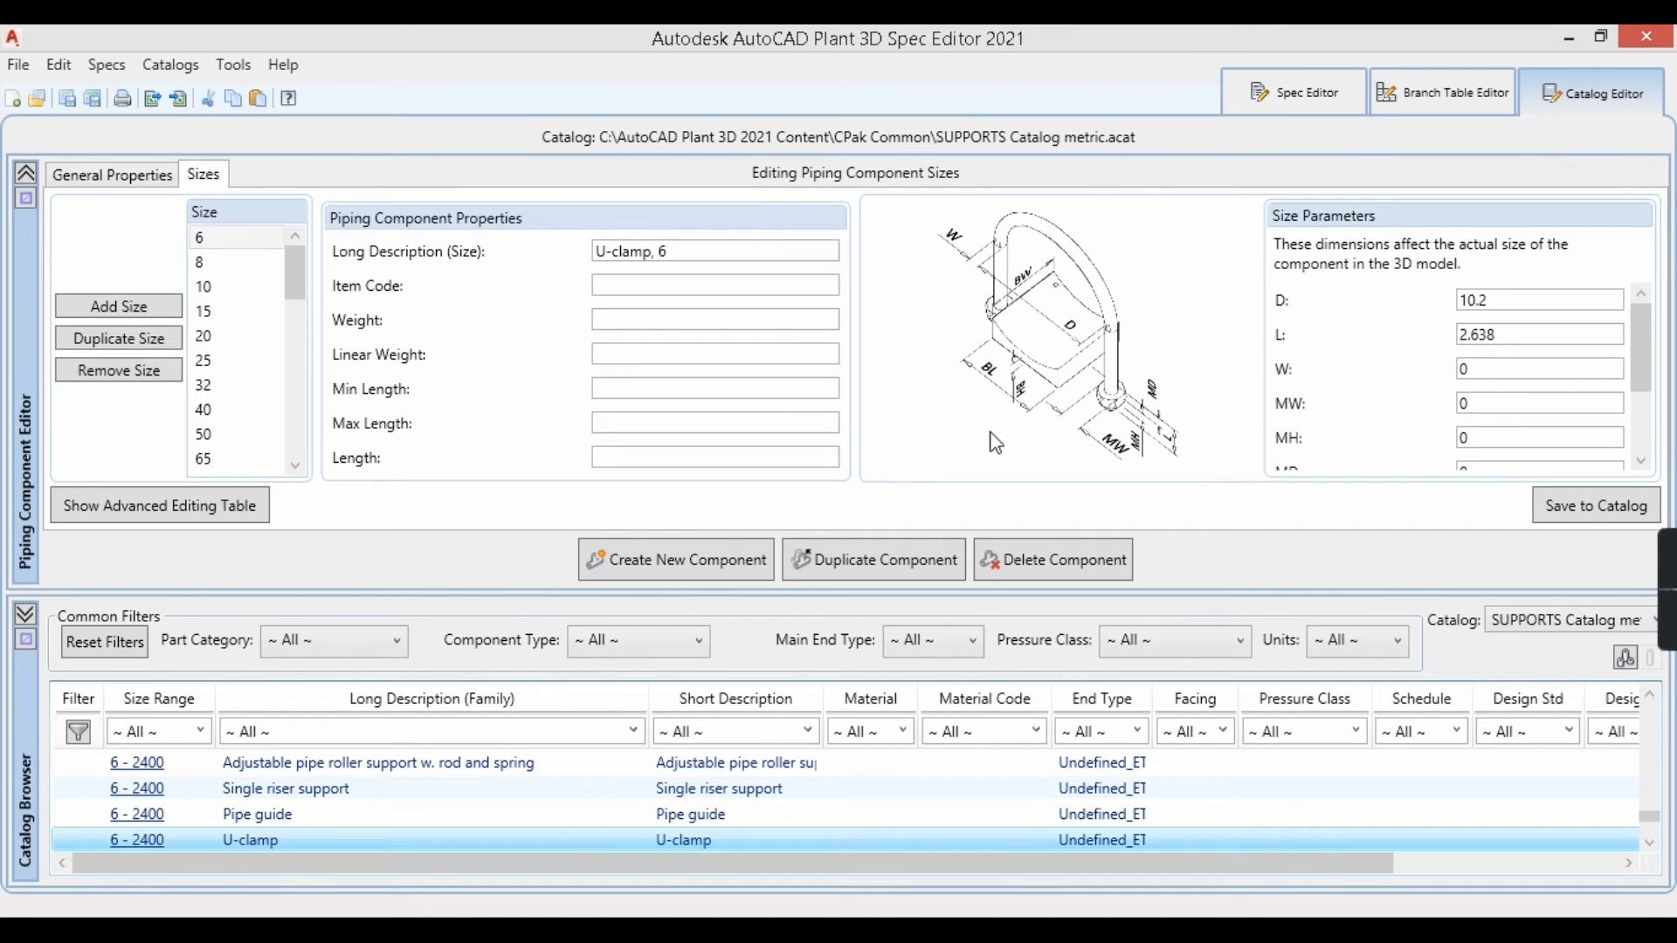
left_click(1569, 39)
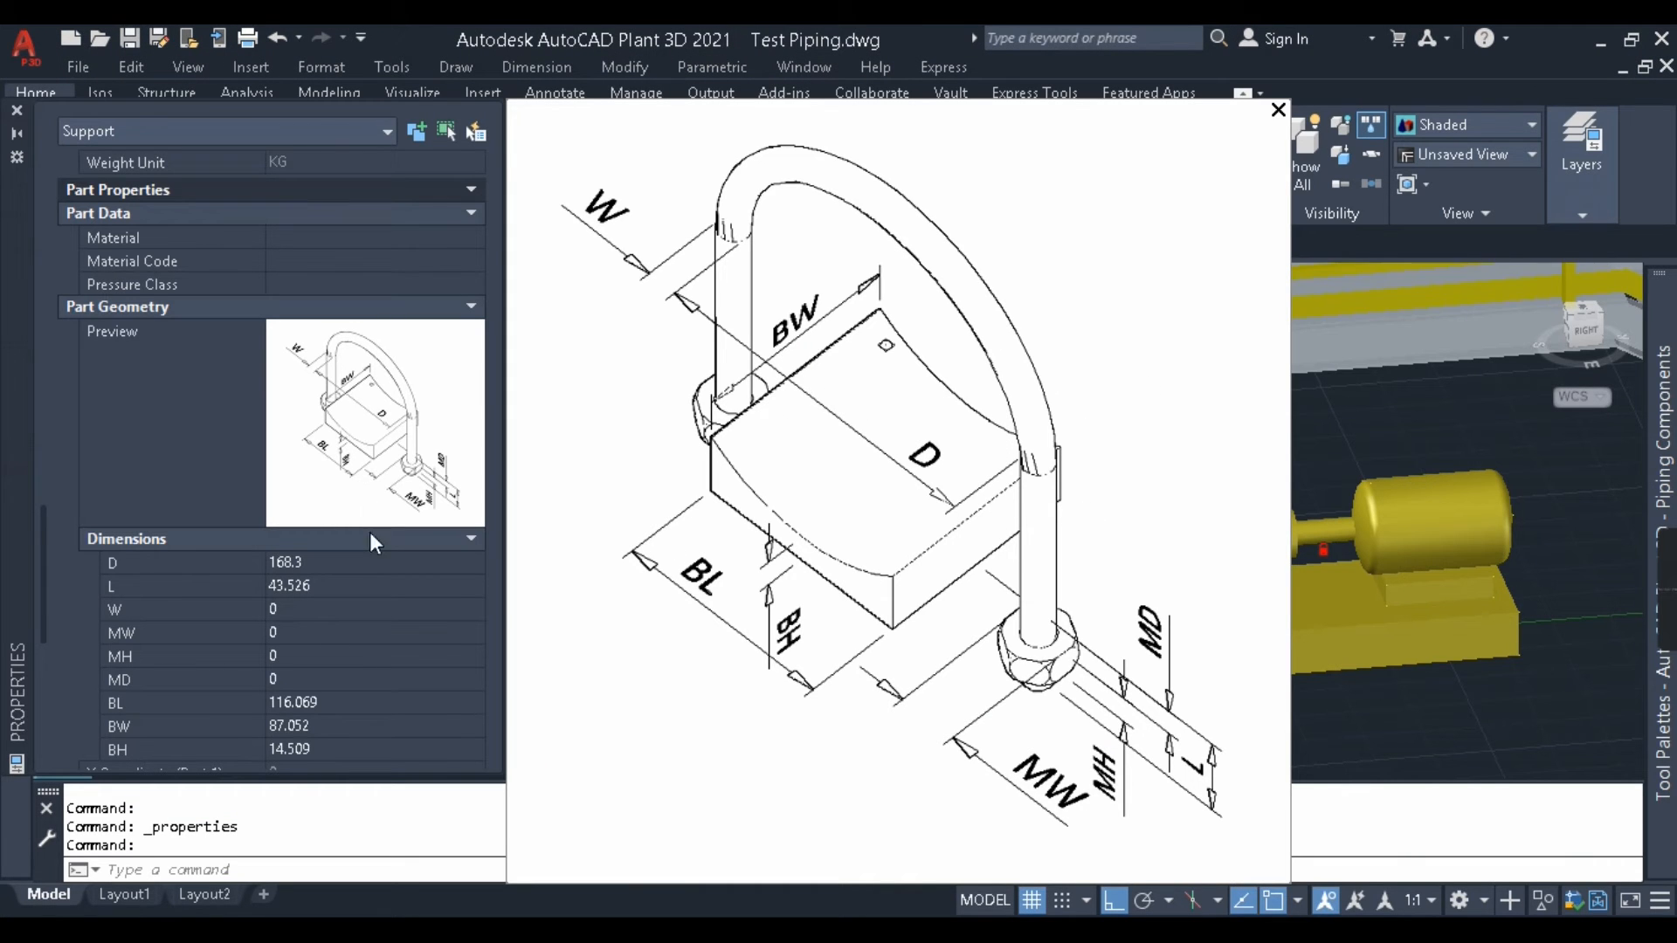
Set the selected U-clamp's D dimension to 250, close the enlarged preview and inspect the resized clamp on the pipe.
left_click(332, 565)
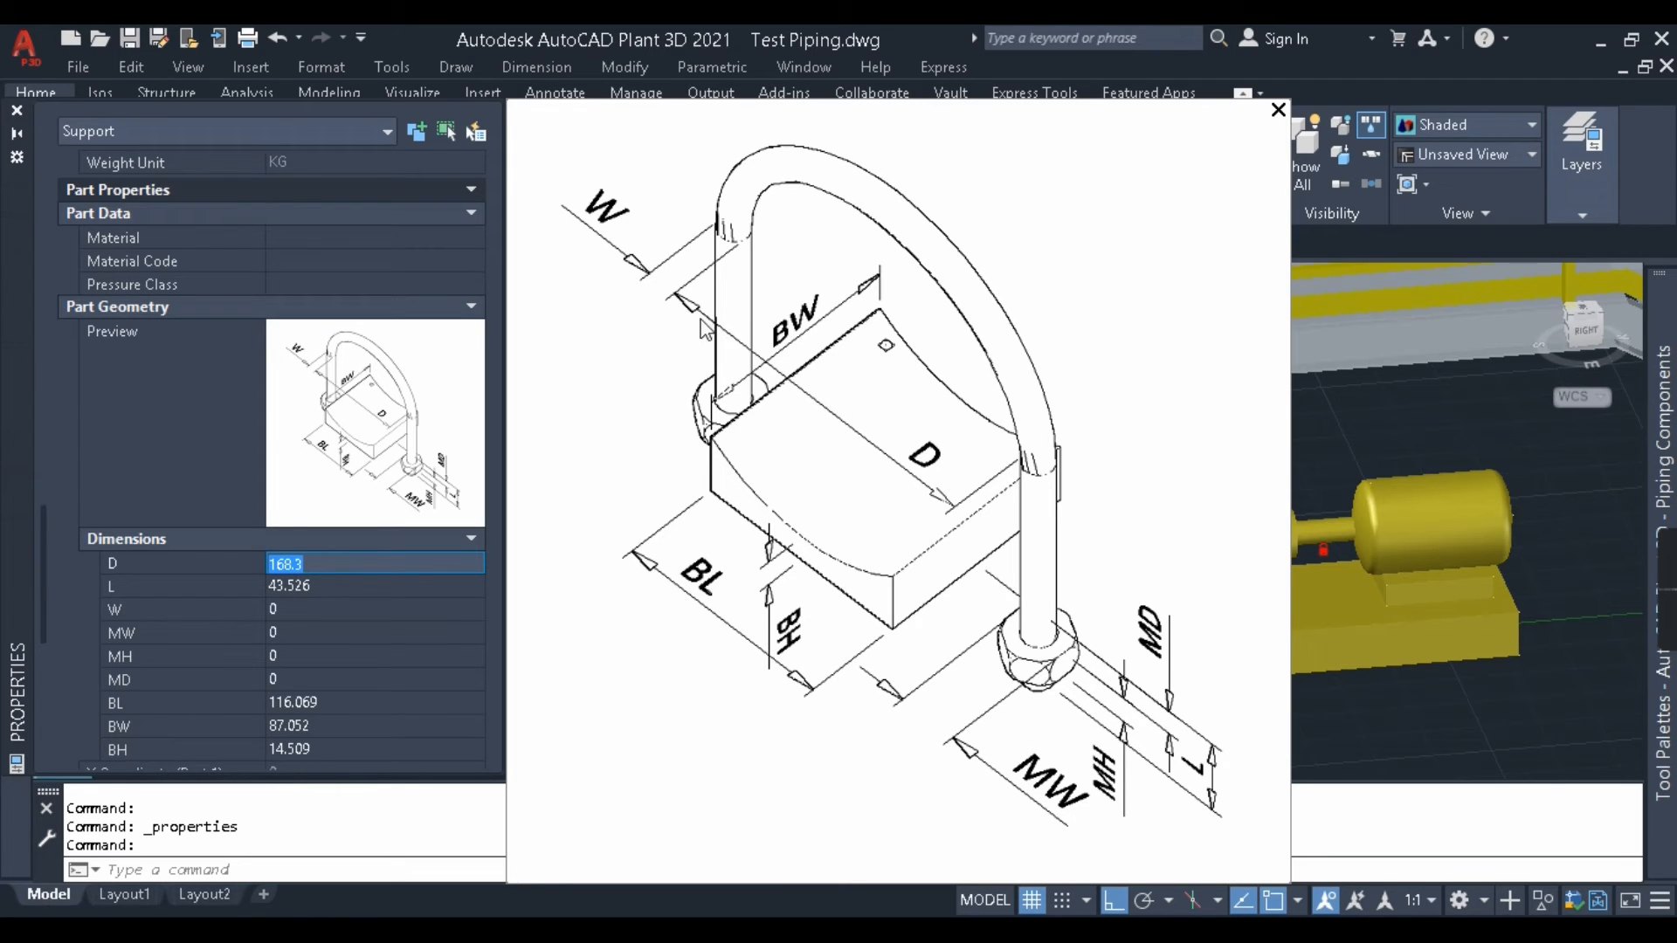
left_click(344, 554)
left_click_drag(289, 592, 215, 597)
type("250")
left_click(302, 631)
left_click(1451, 699)
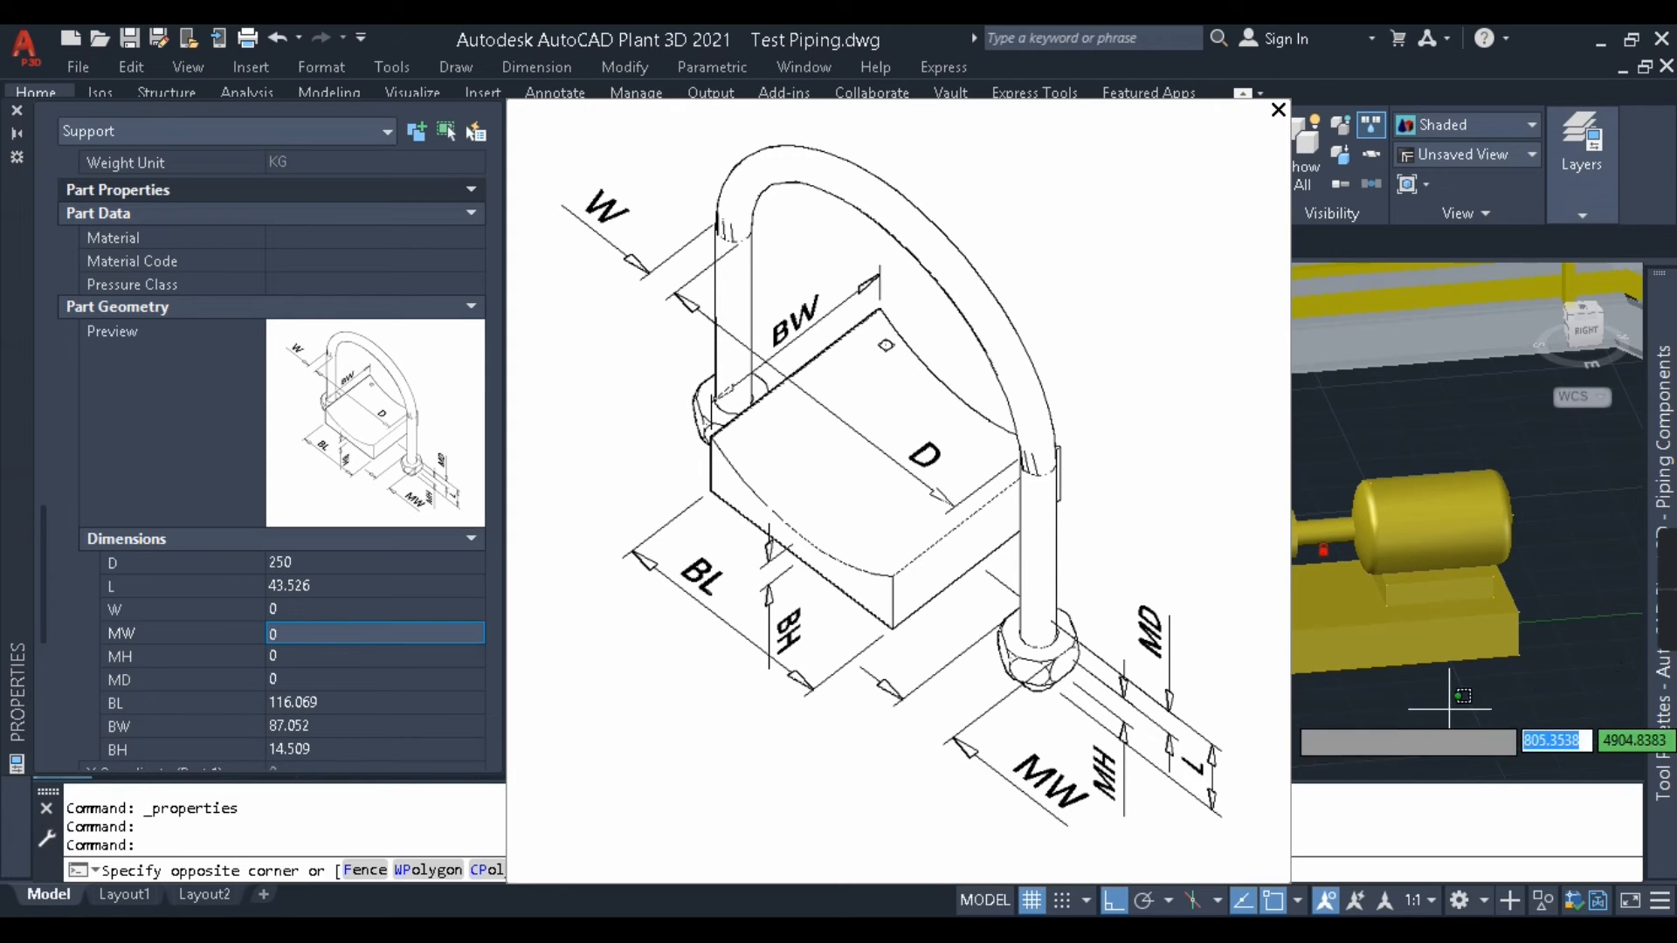
left_click(1404, 704)
left_click(1279, 111)
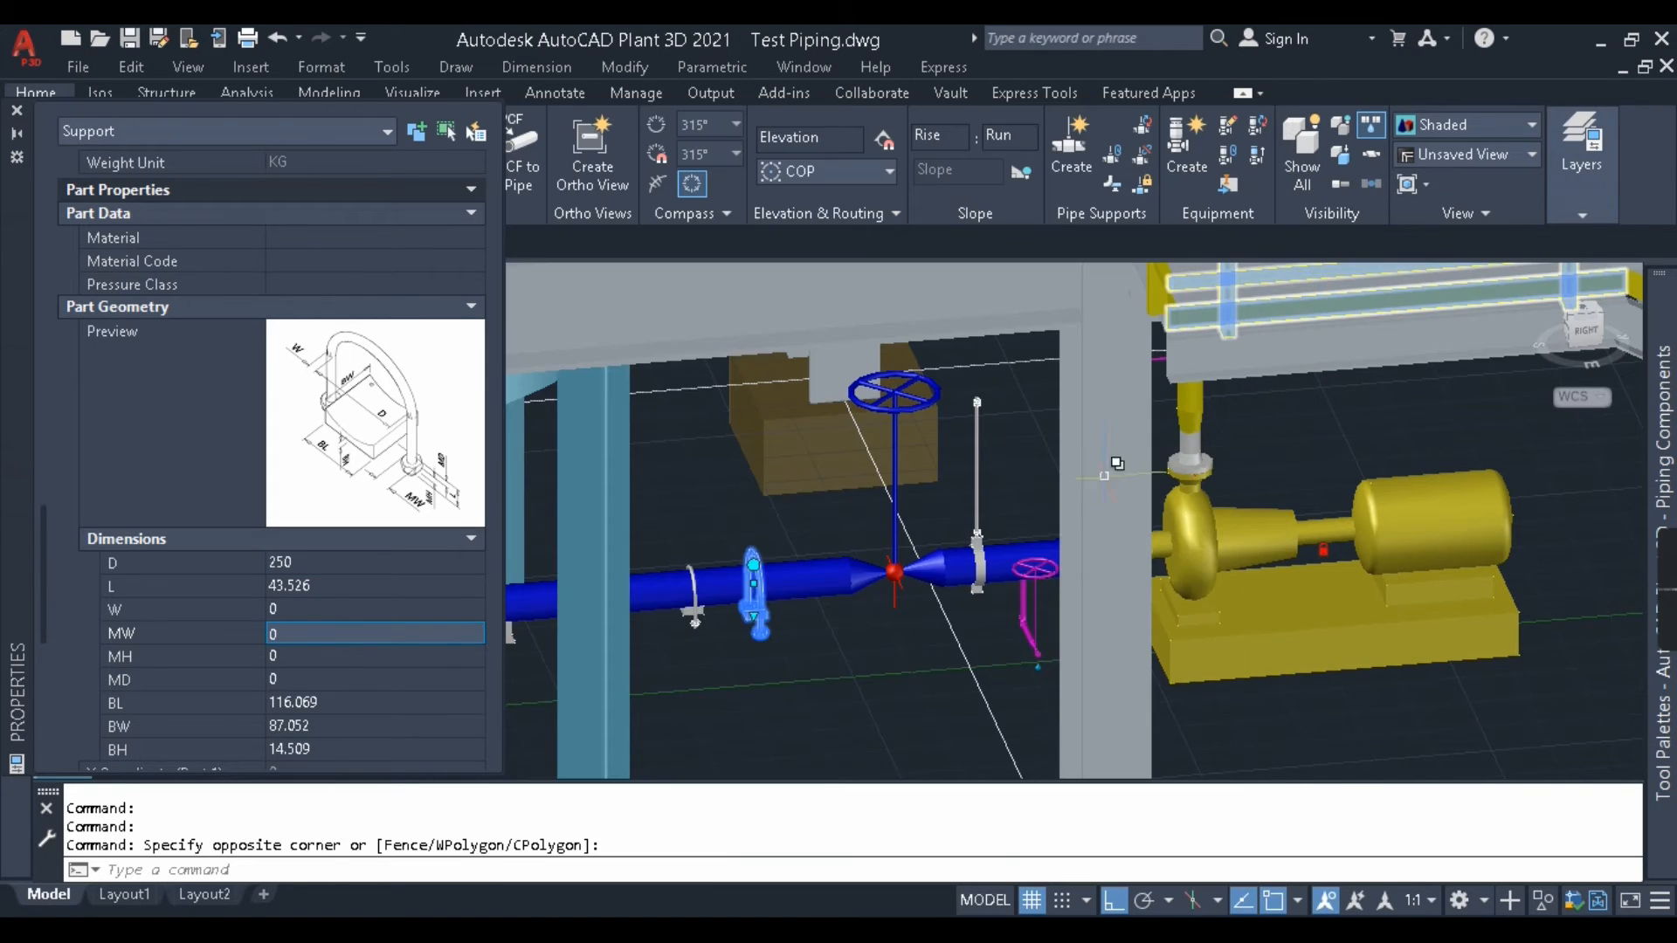
scroll(755, 638, "up", 5)
middle_click_drag(753, 632, 895, 634, "shift")
key("Escape")
scroll(952, 600, "down", 3)
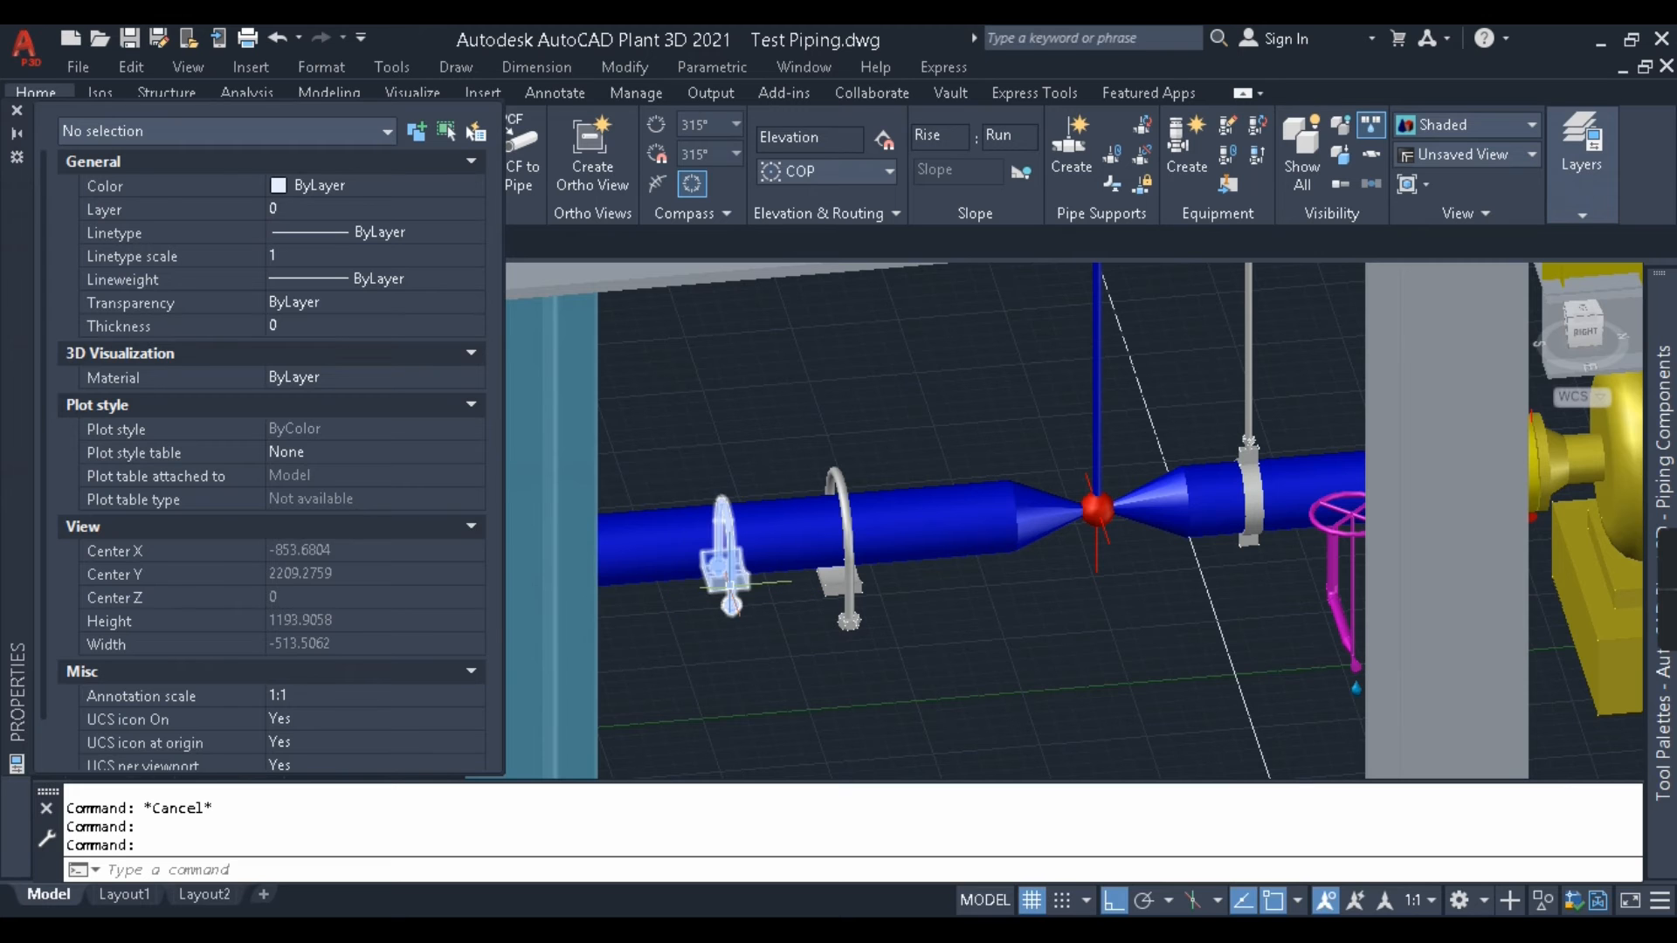
Highlight the two U-clamps on the pipe in turn to compare their sizes.
left_click(744, 581)
key("Escape")
left_click(857, 587)
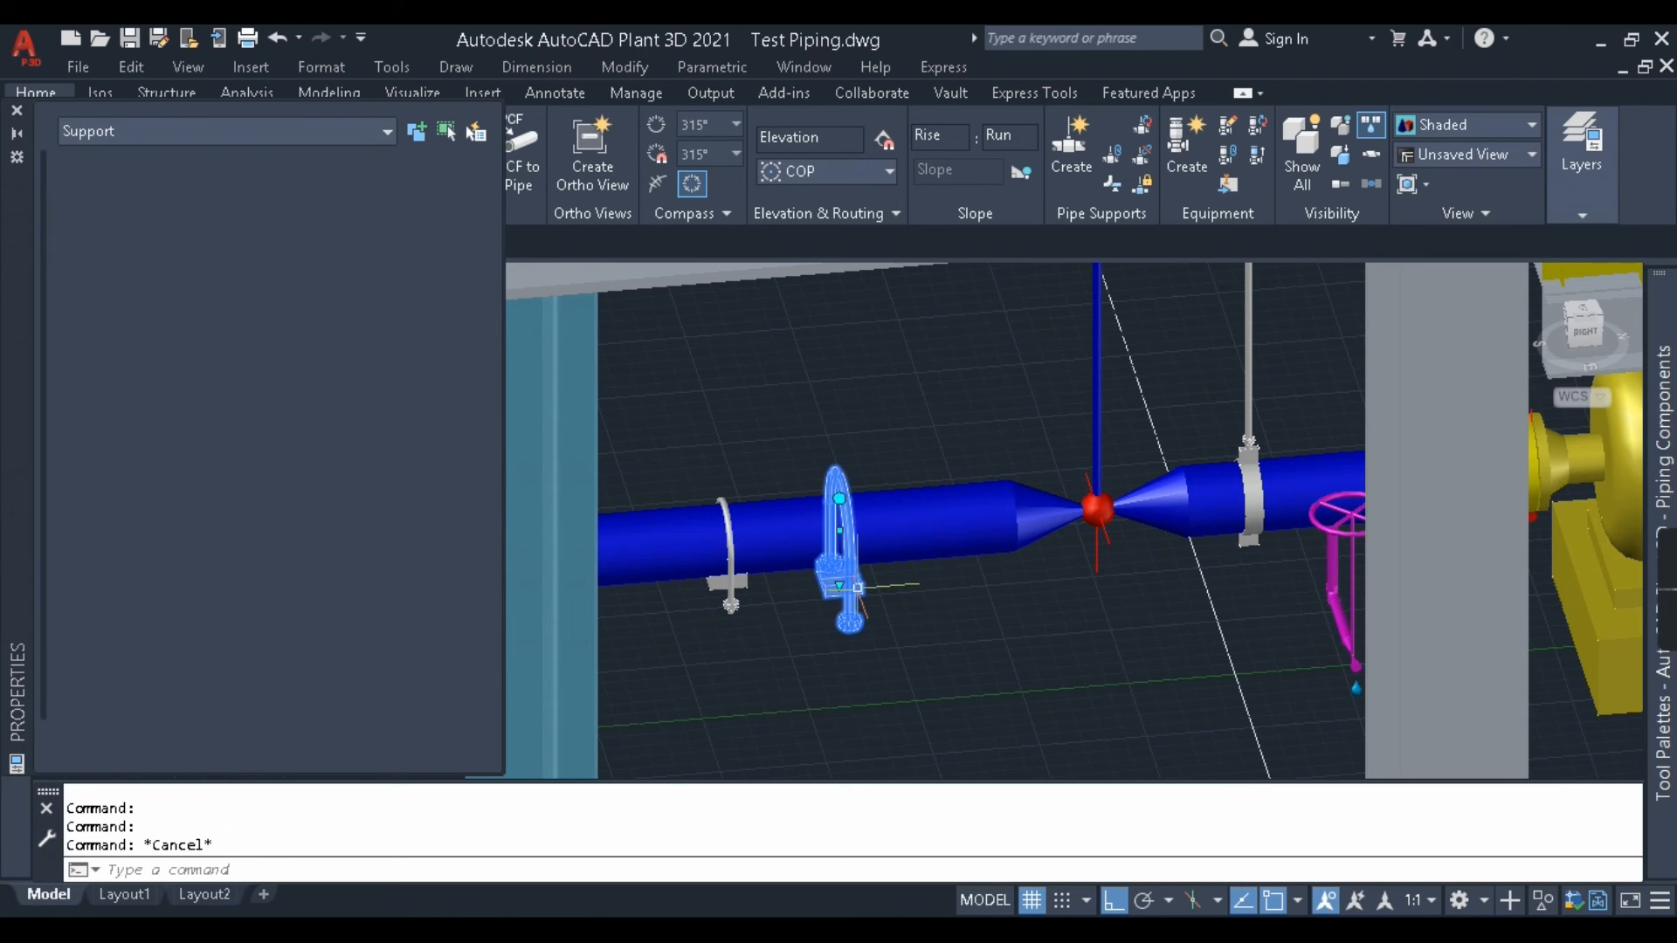
key("Escape")
middle_click_drag(992, 599, 988, 748)
Show the Beam Bolted Hanger's part geometry dimensions, examine its H parameter in the enlarged preview, and close the preview.
left_click(1247, 545)
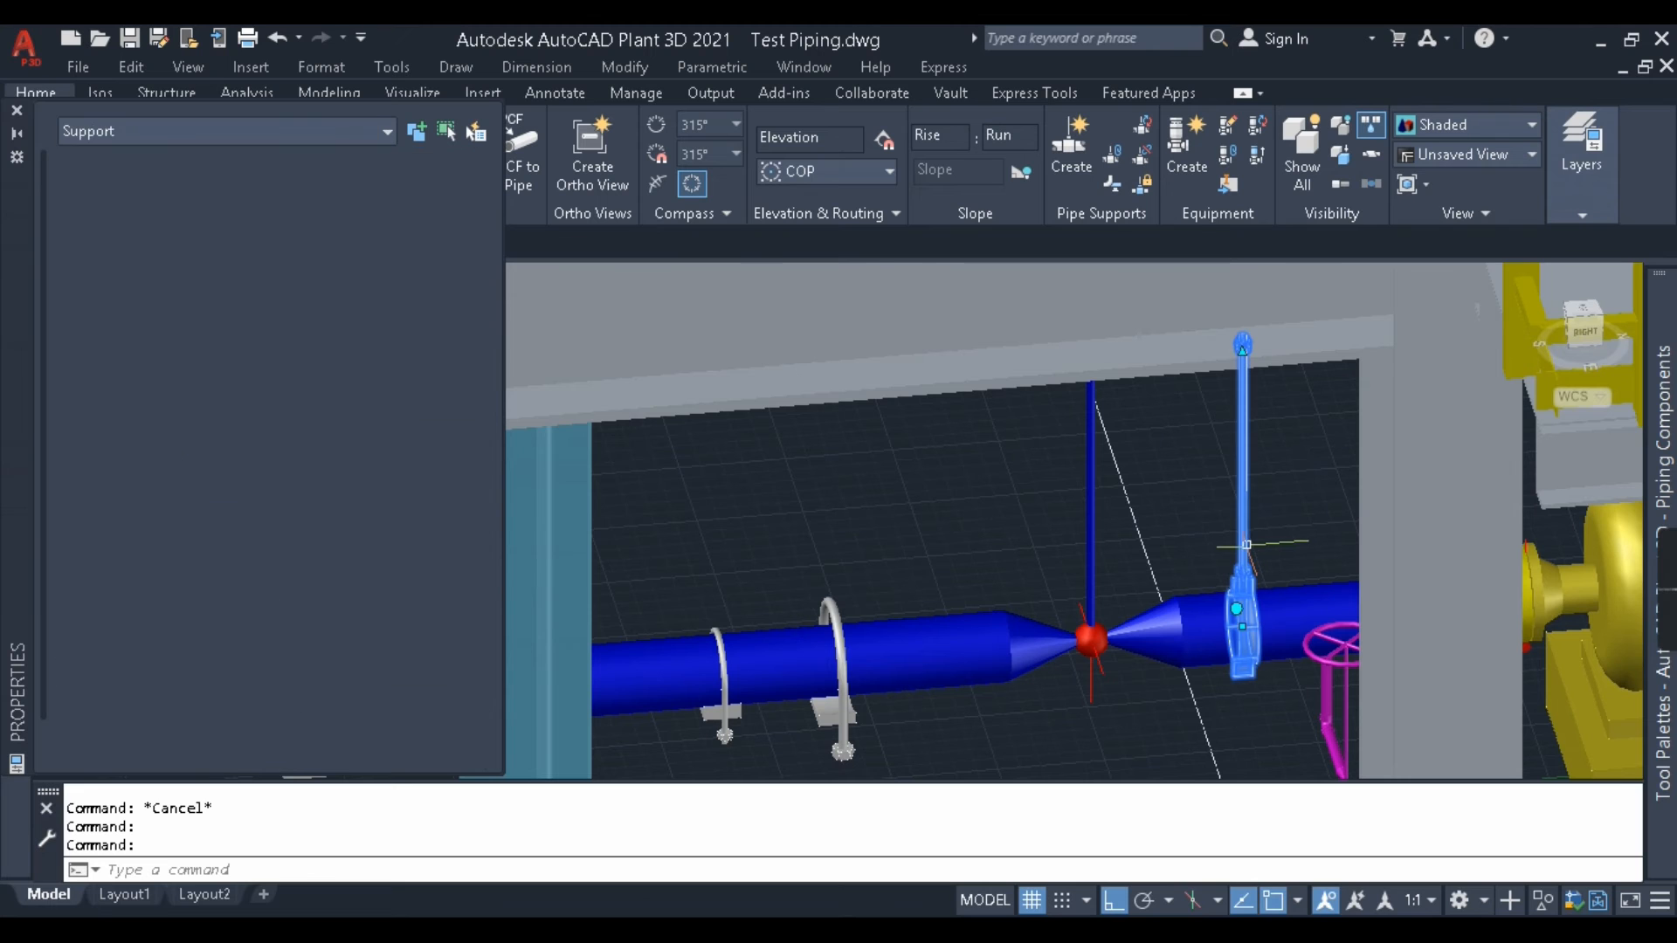
scroll(286, 569, "down", 5)
scroll(328, 569, "up", 2)
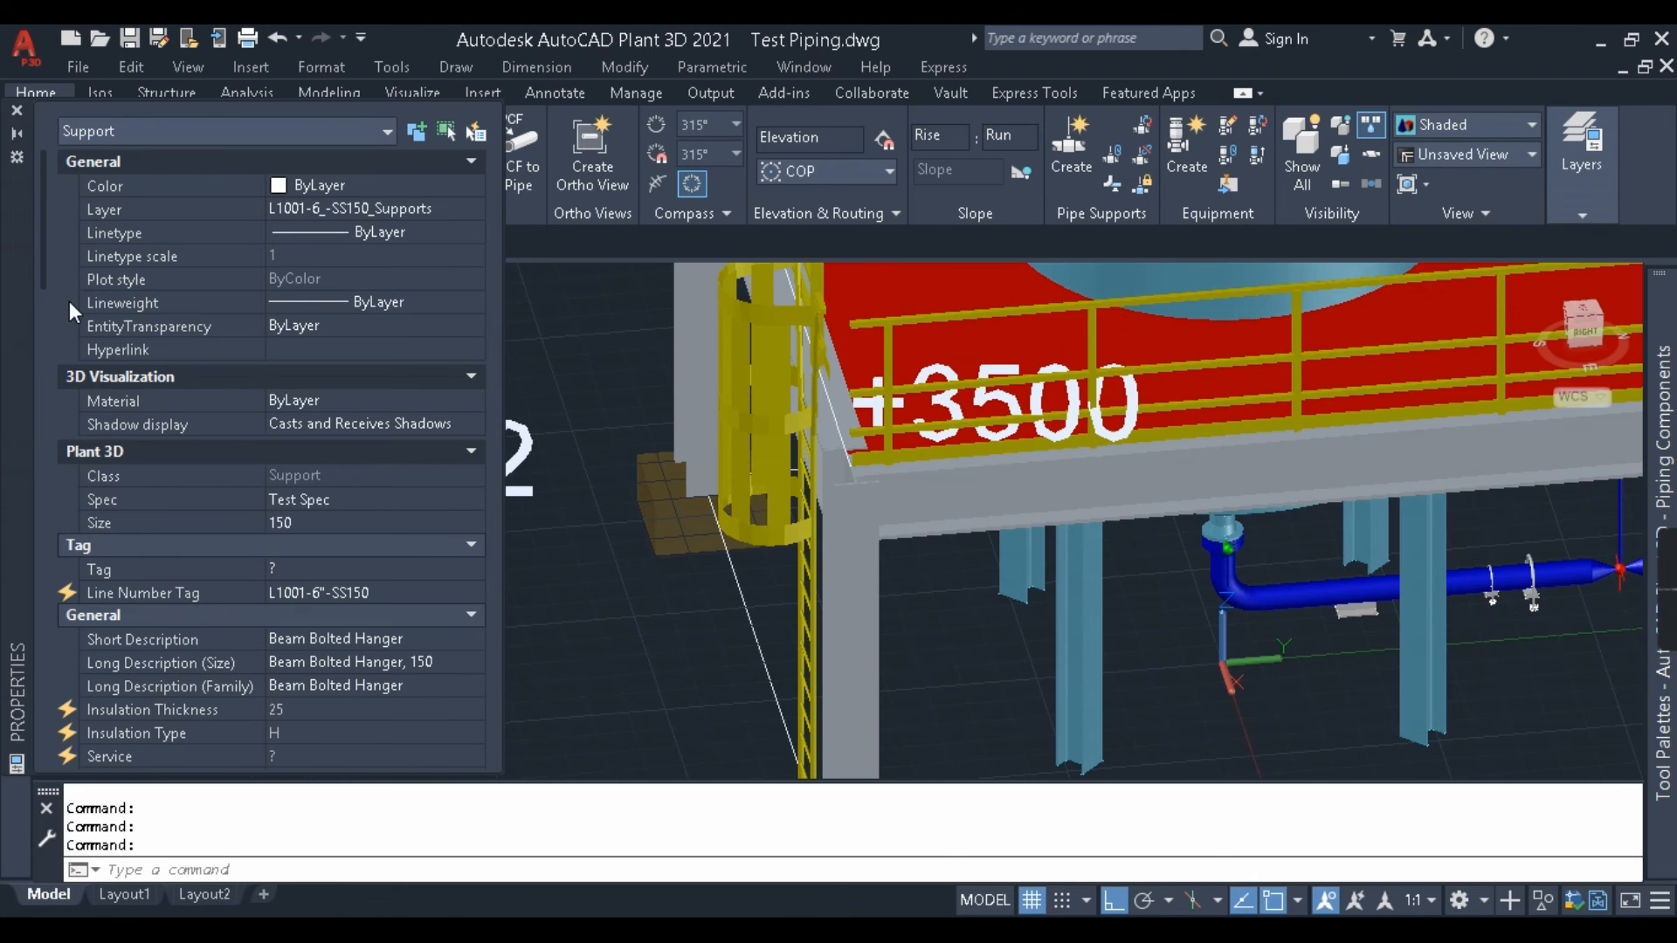
left_click_drag(47, 266, 73, 657)
left_click(397, 381)
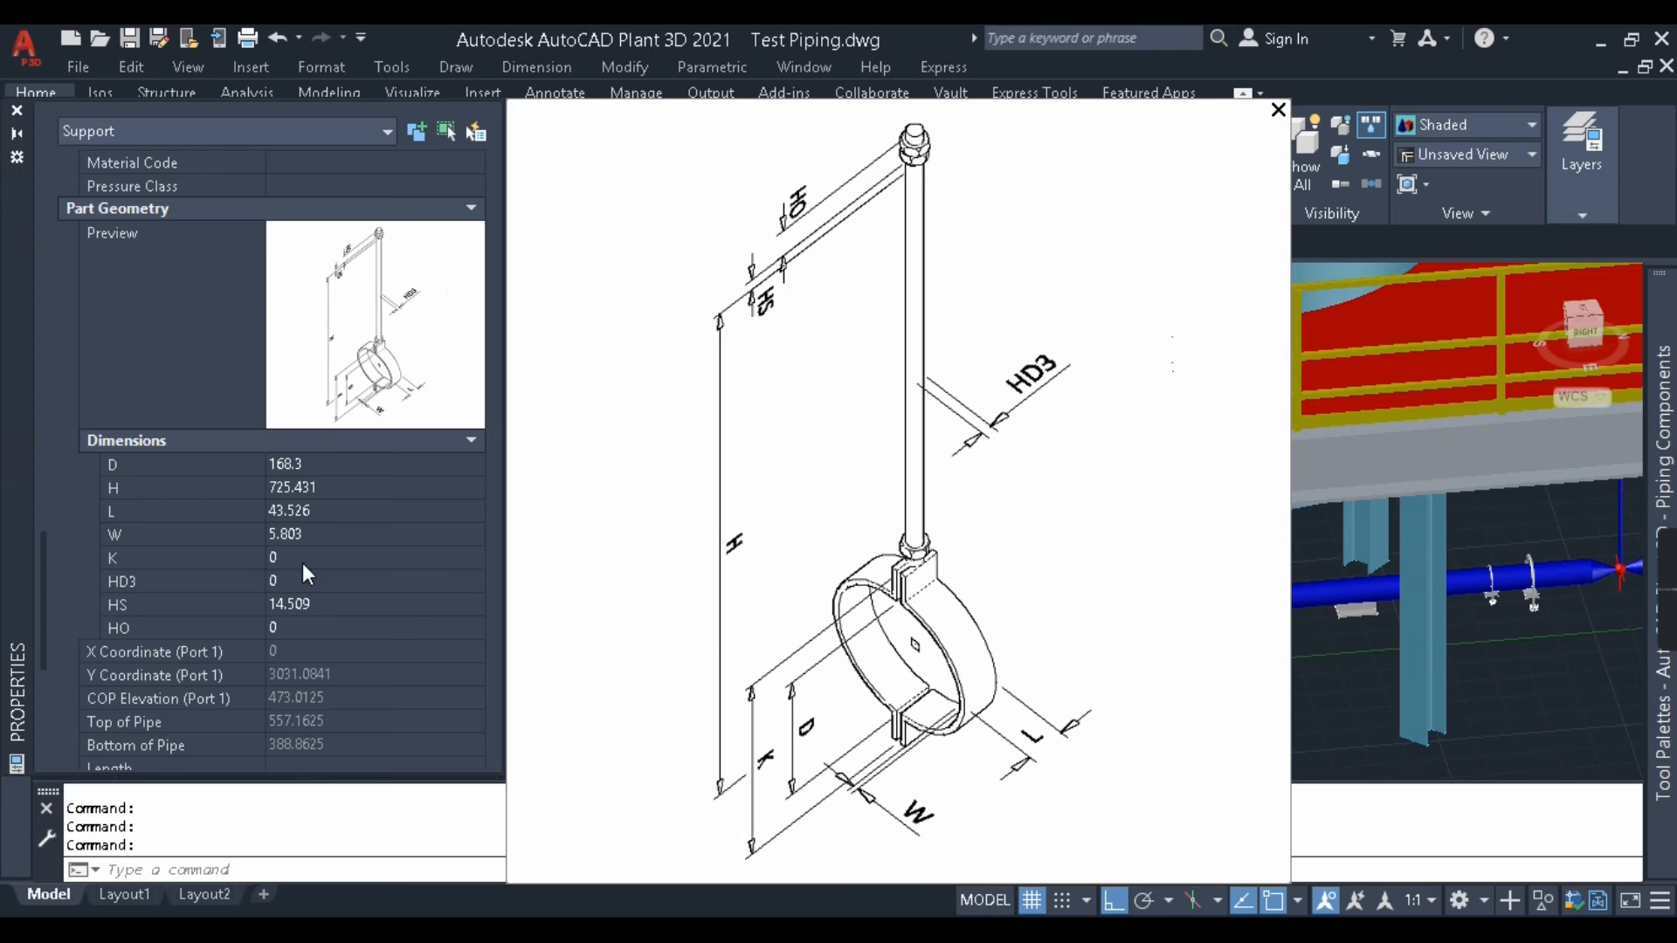
left_click(328, 487)
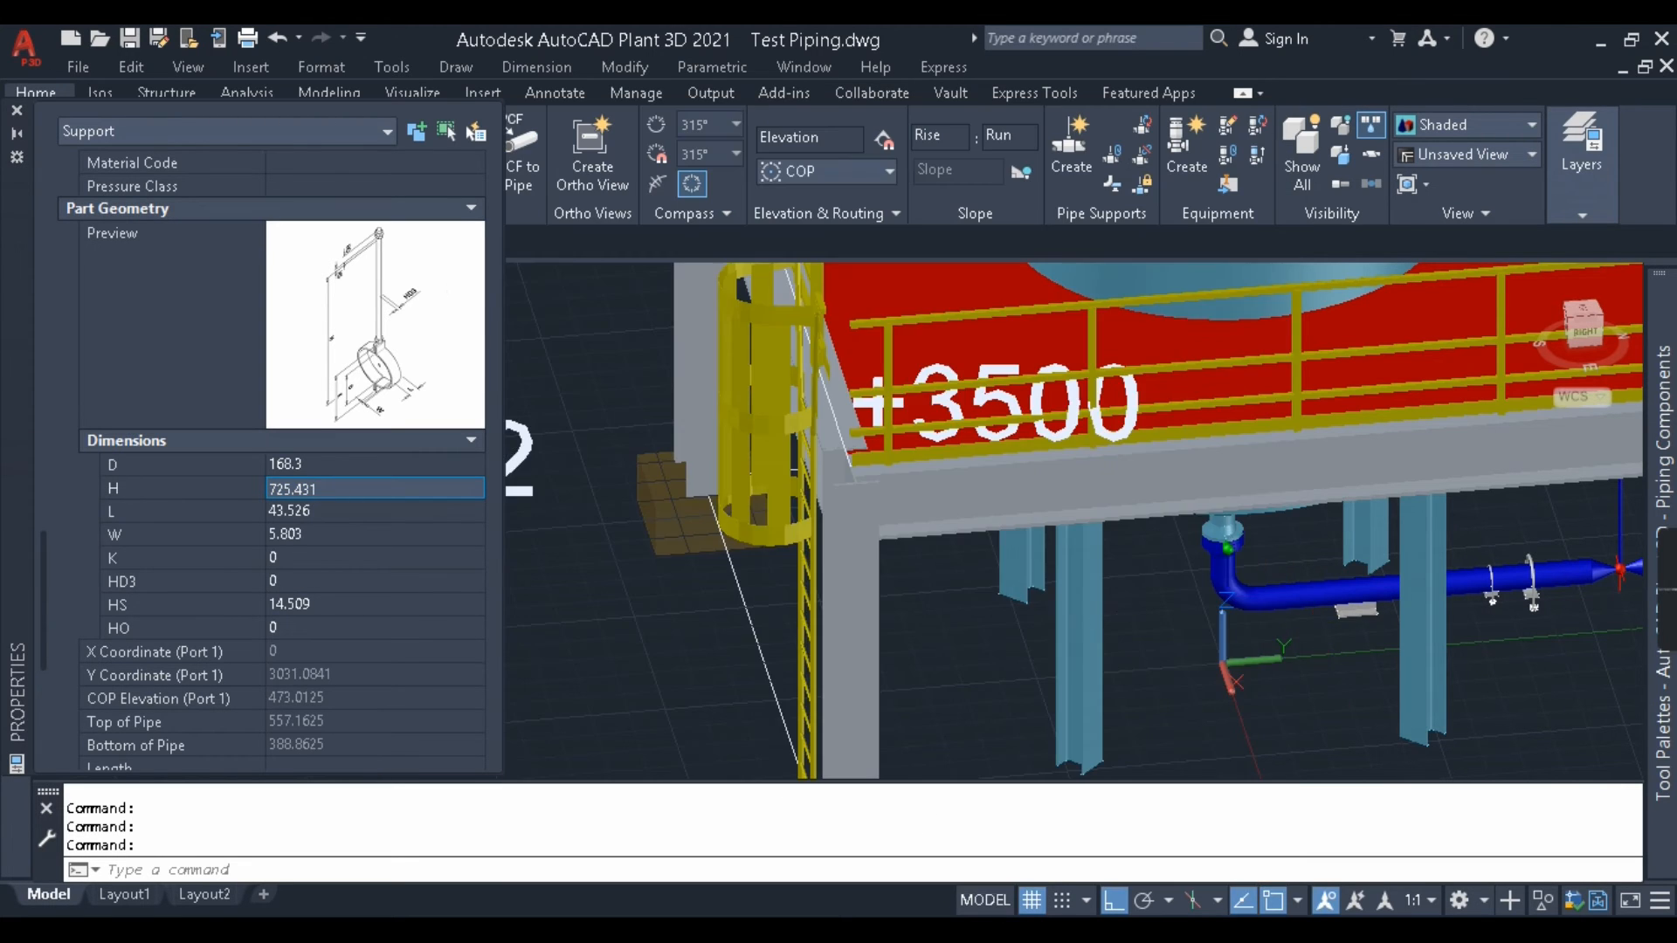
left_click(1279, 110)
Set the H dimension of the size 150 Beam Bolted Hanger beside the reducer to 2000.
middle_click_drag(1395, 681, 1395, 451, "shift")
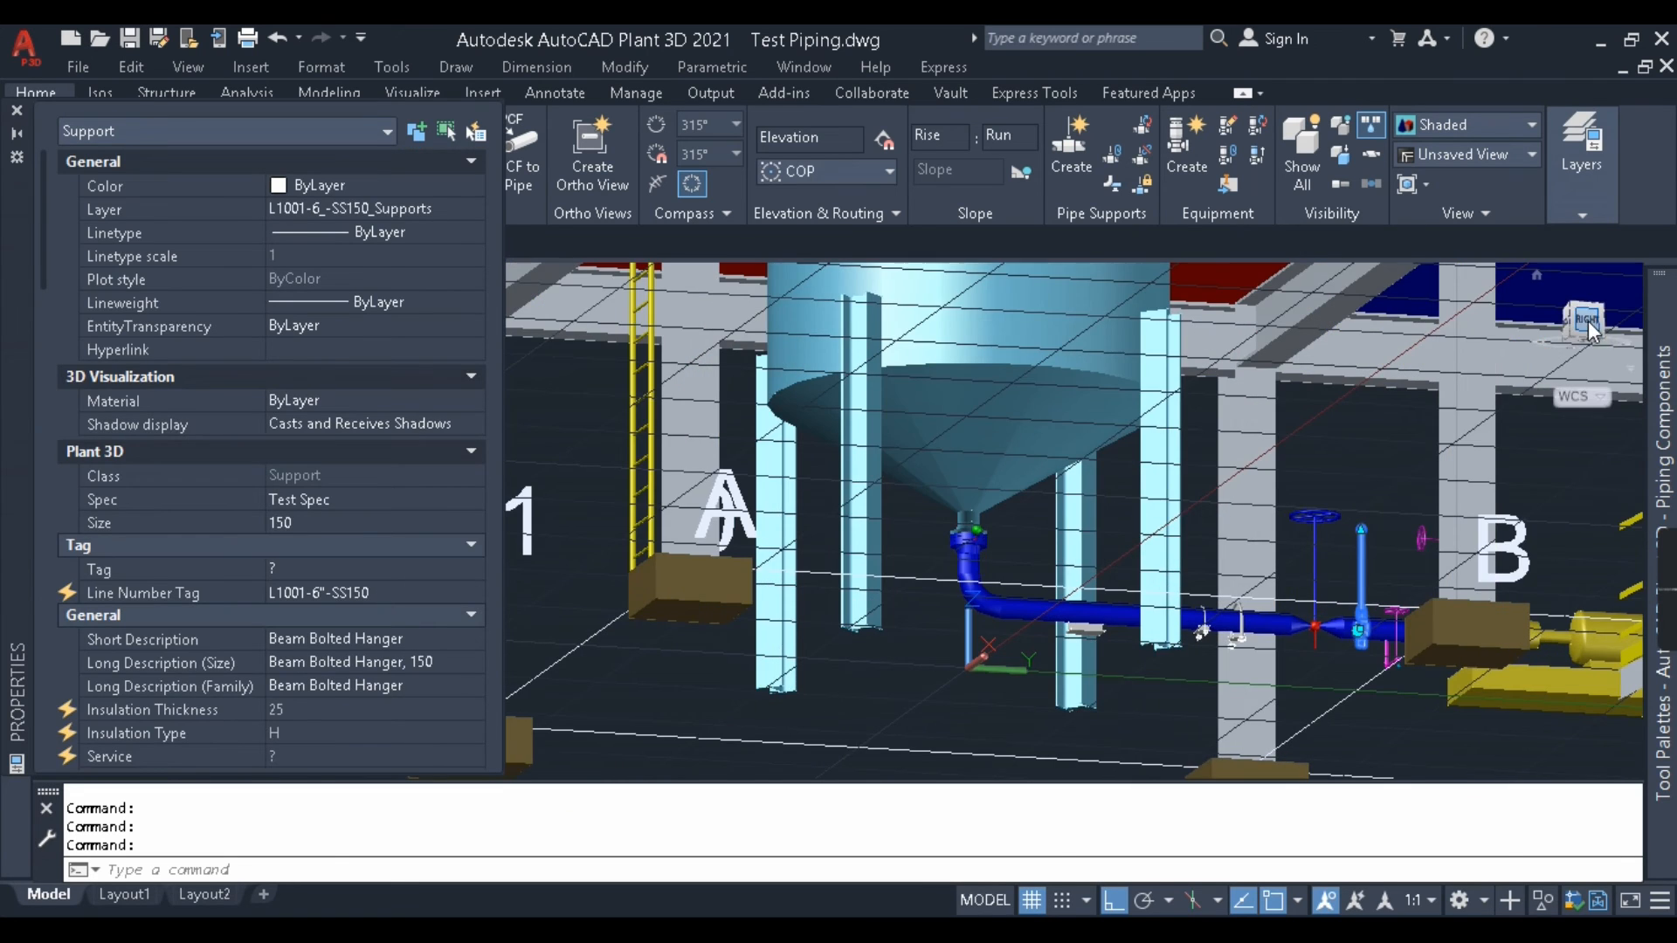
left_click(1590, 329)
scroll(966, 528, "down", 5)
key("Escape")
middle_click_drag(798, 583, 952, 647, "shift")
scroll(718, 568, "up", 4)
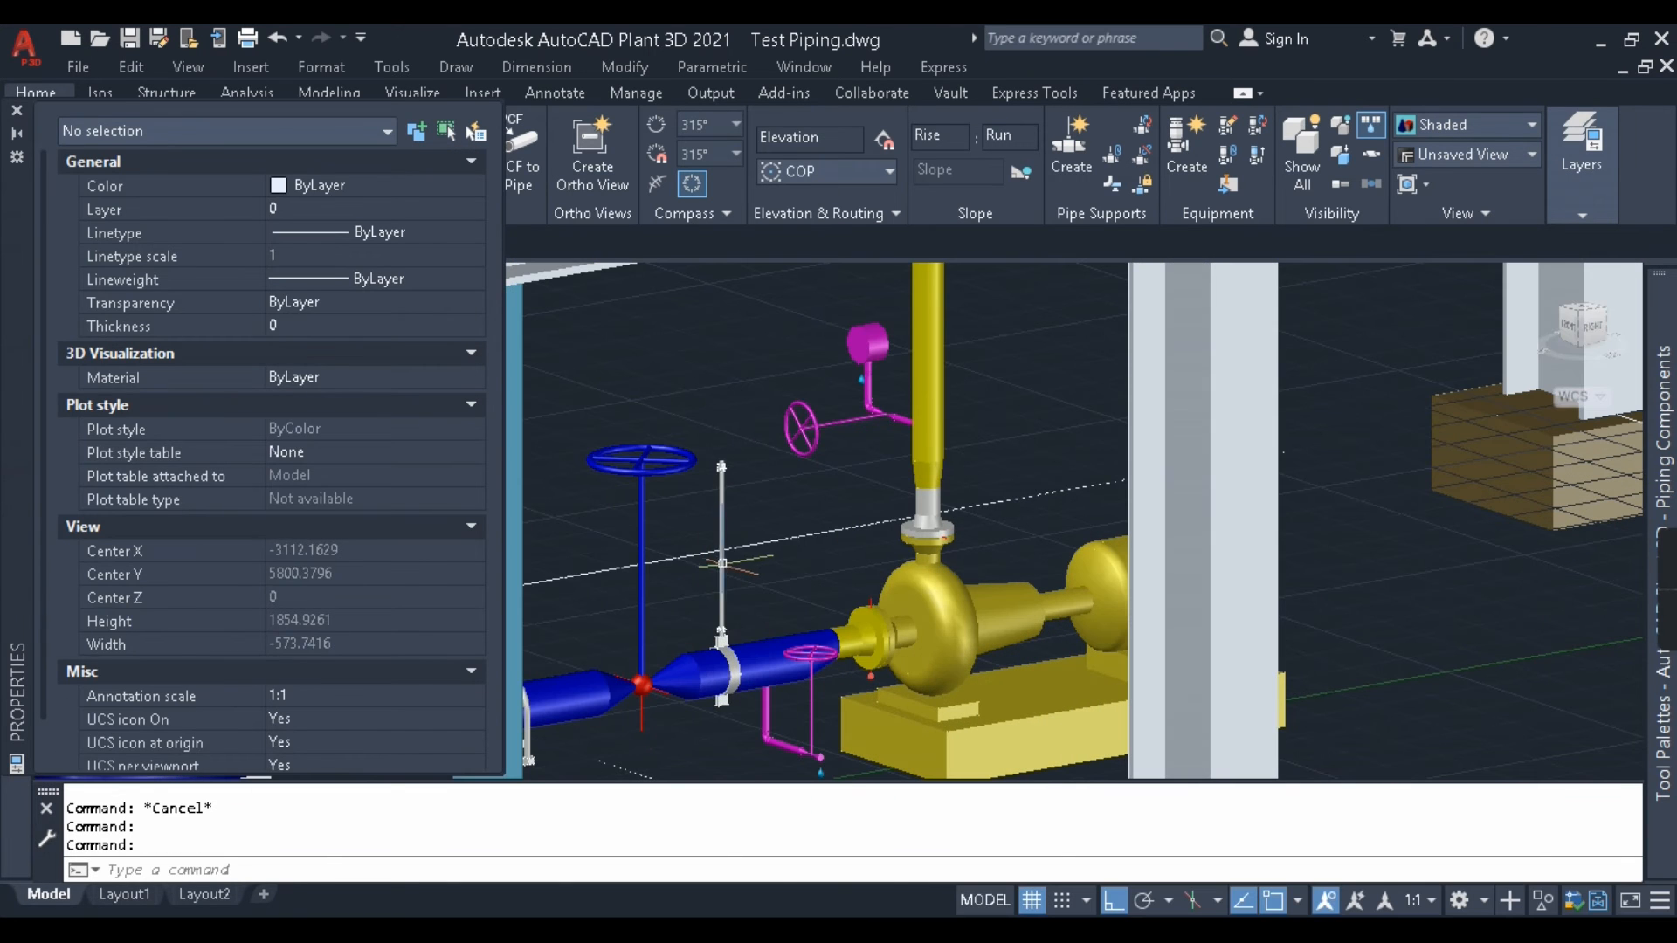
left_click(721, 563)
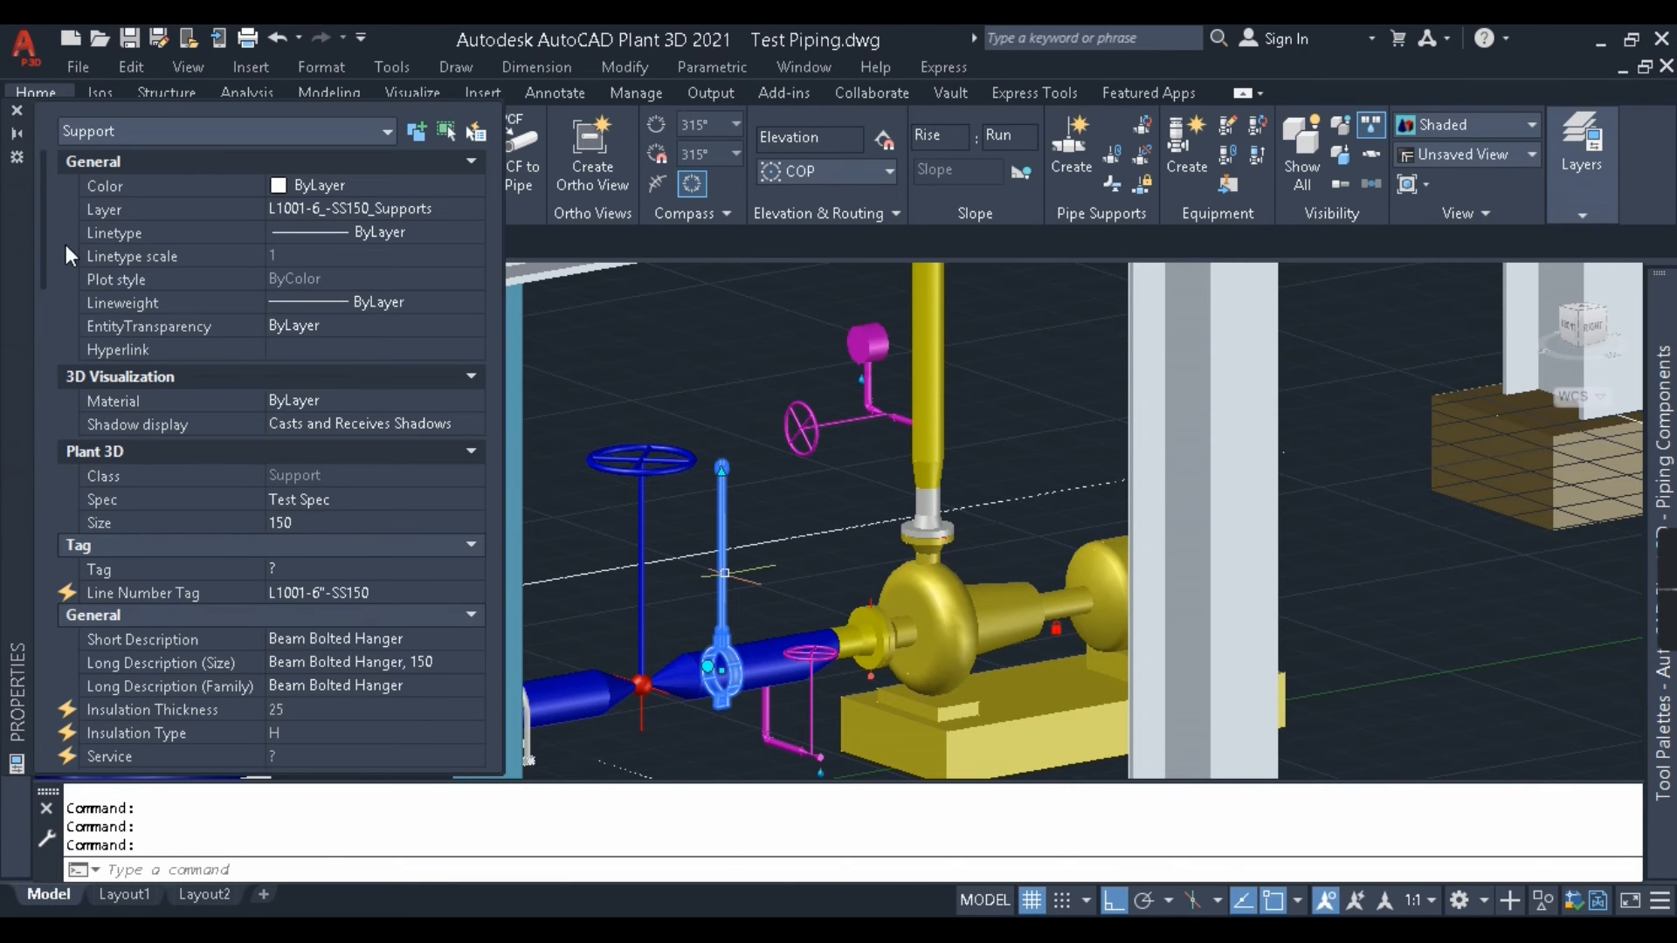
left_click_drag(45, 249, 70, 646)
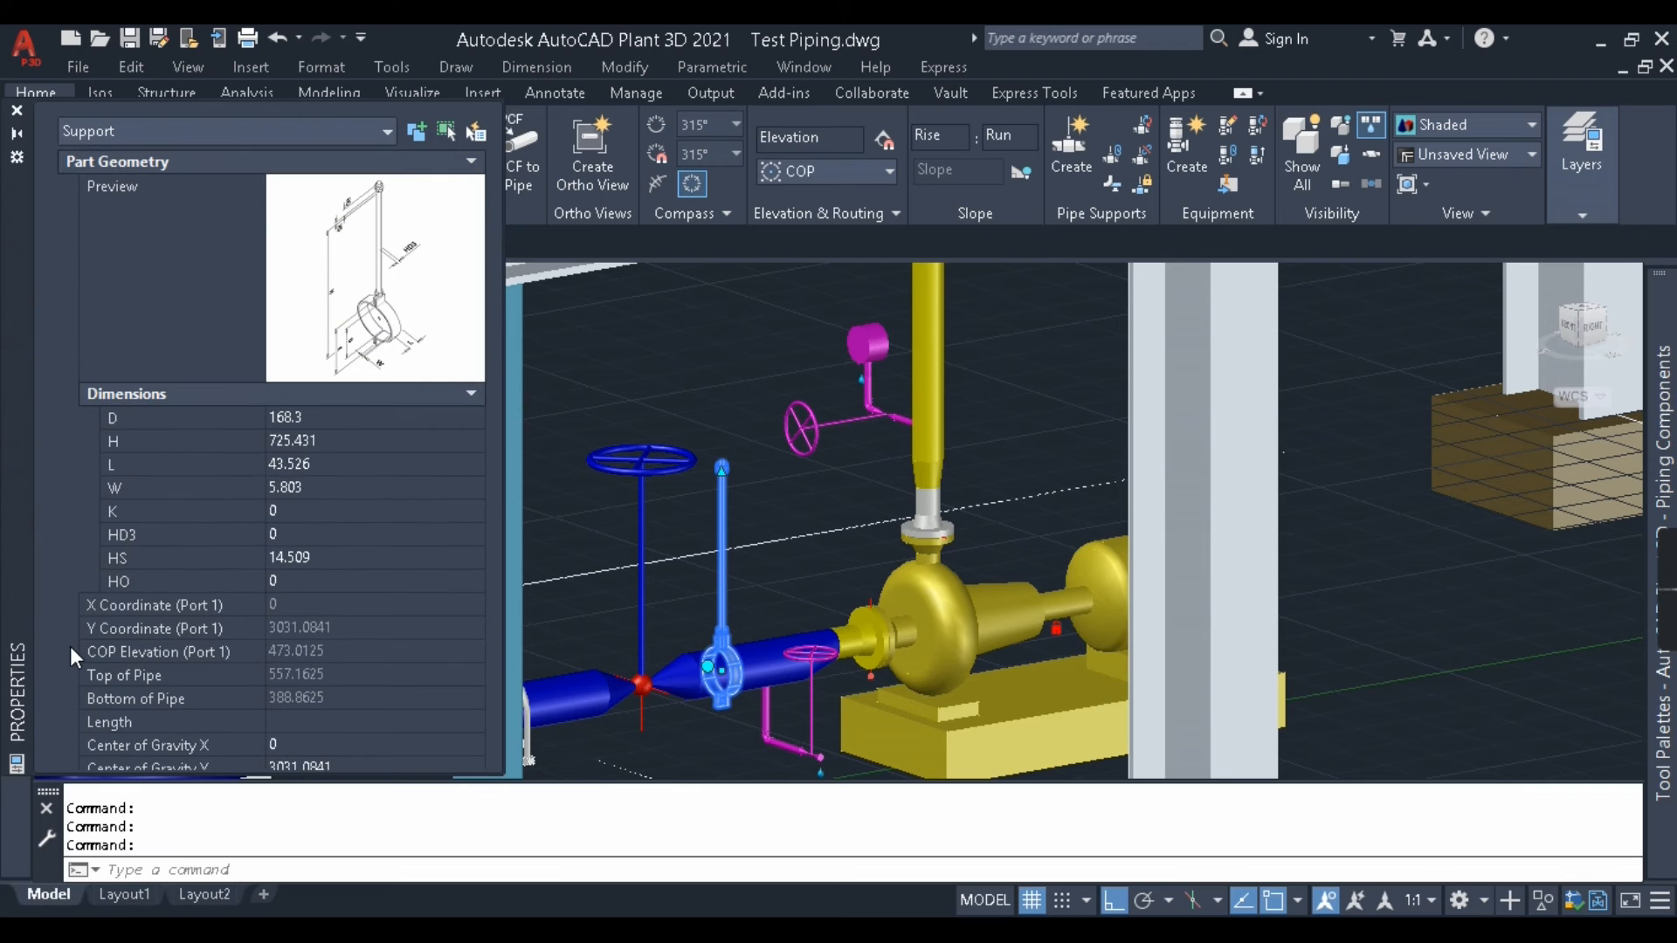
left_click(347, 442)
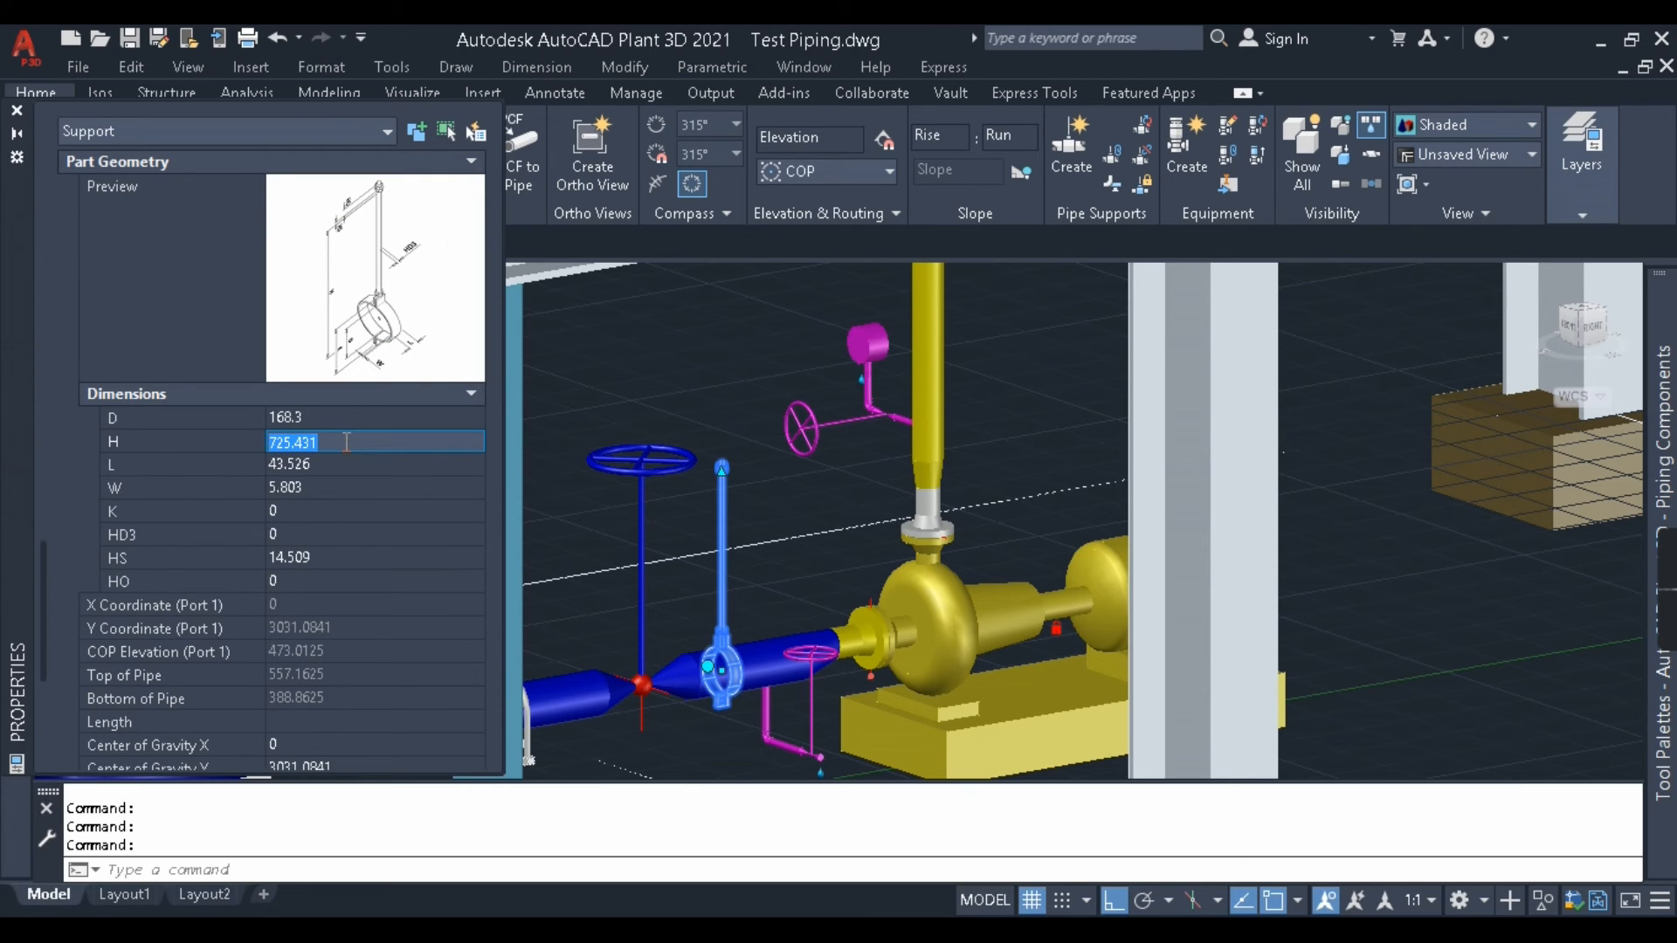
type("2000")
key("Tab")
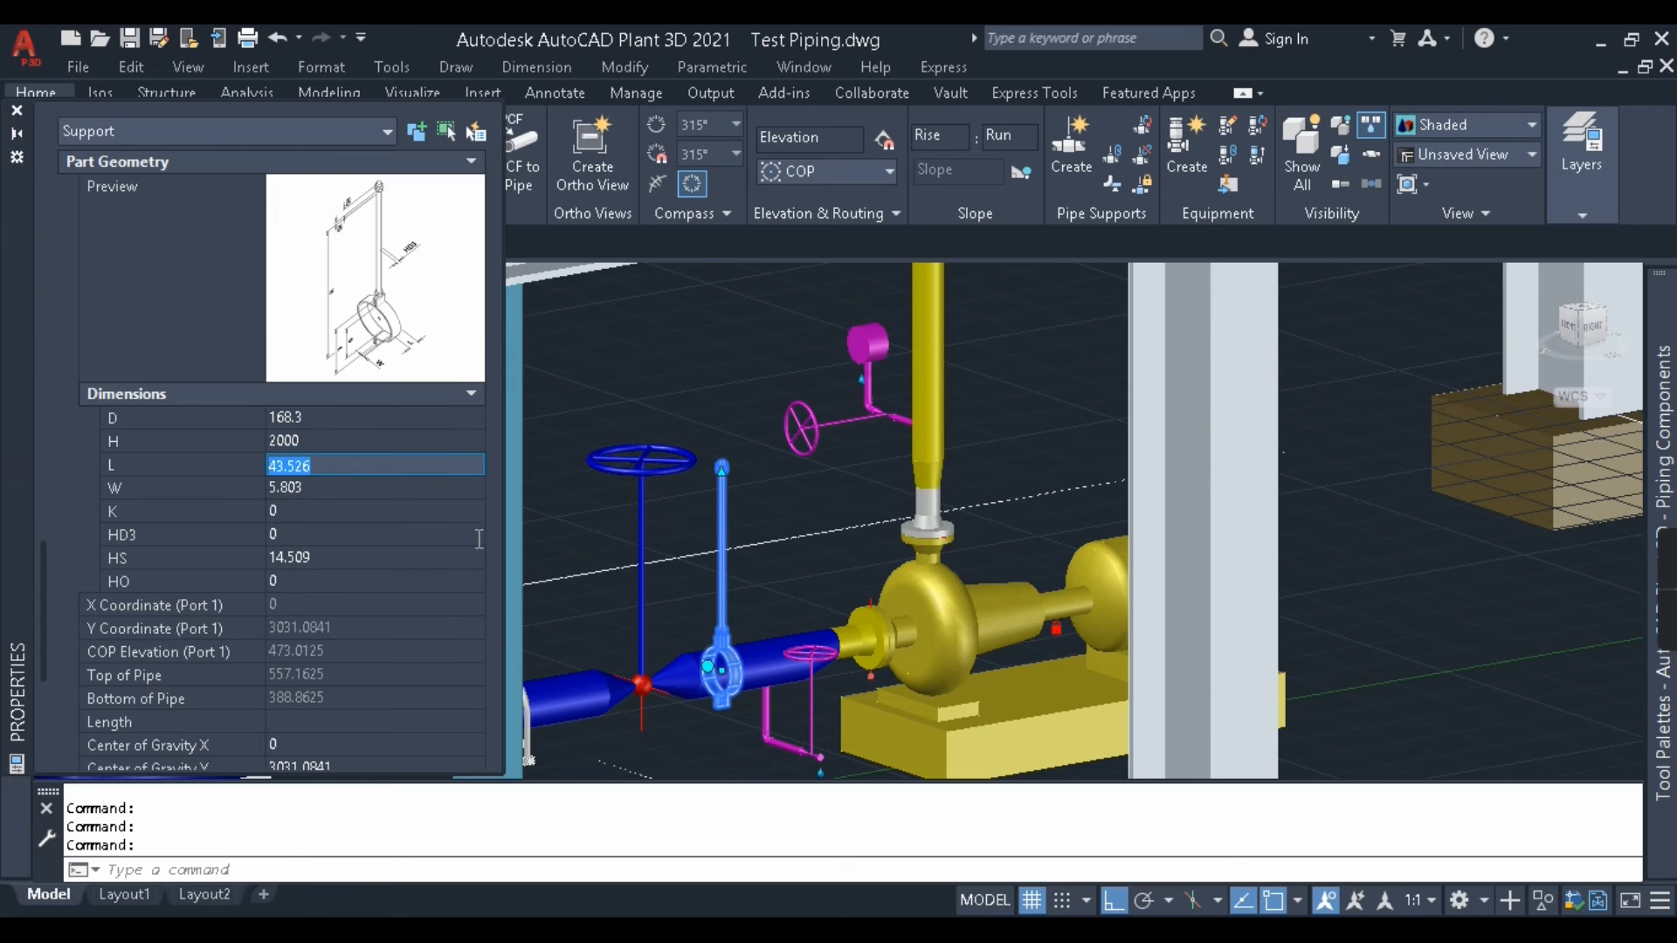
key("Escape")
middle_click_drag(843, 501, 865, 621)
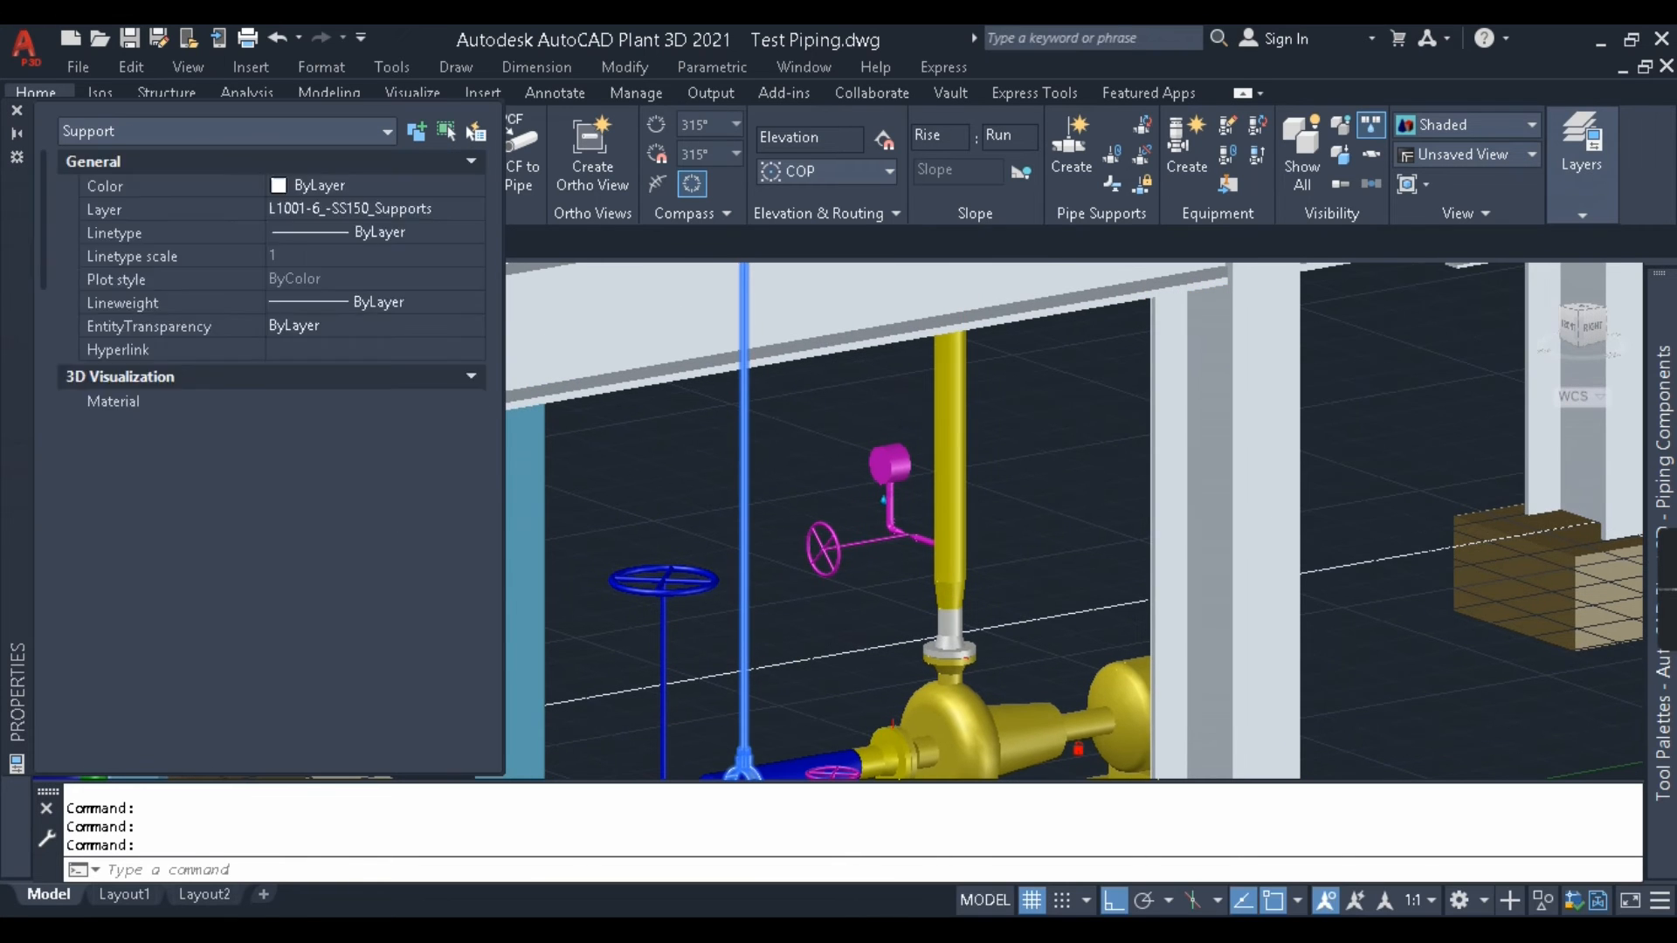
Shorten the Beam Bolted Hanger's rod by its upper grip so that it ends below the platform beam.
scroll(743, 566, "down", 2)
left_click(747, 533)
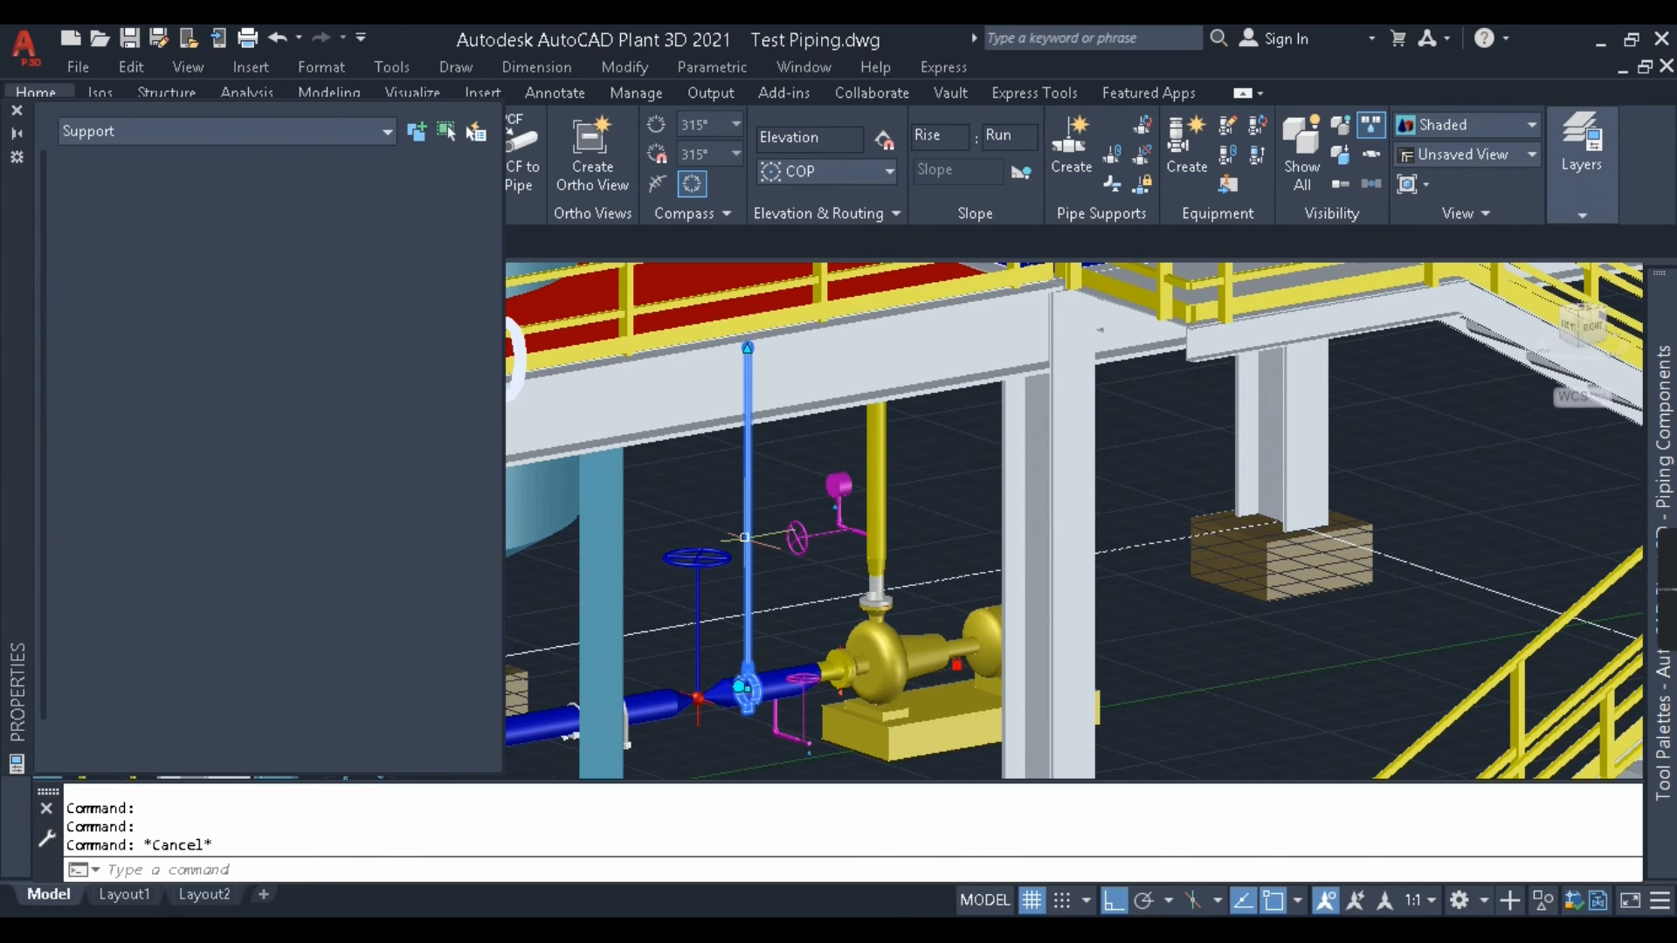
left_click(748, 348)
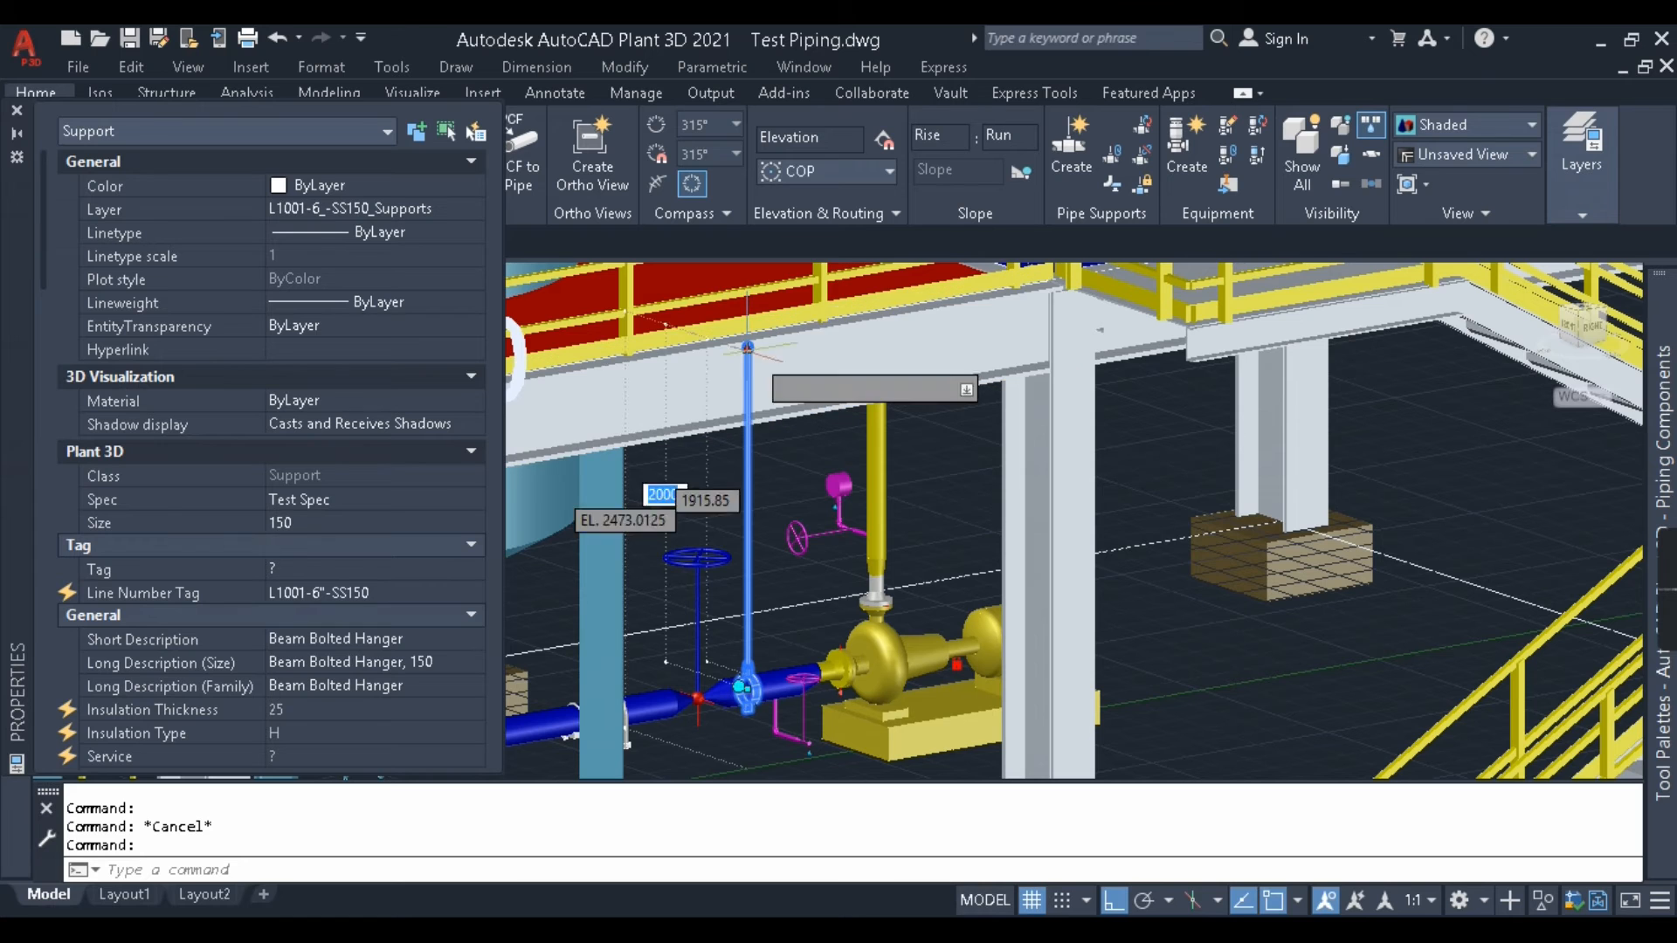
key("Escape")
key("Escape")
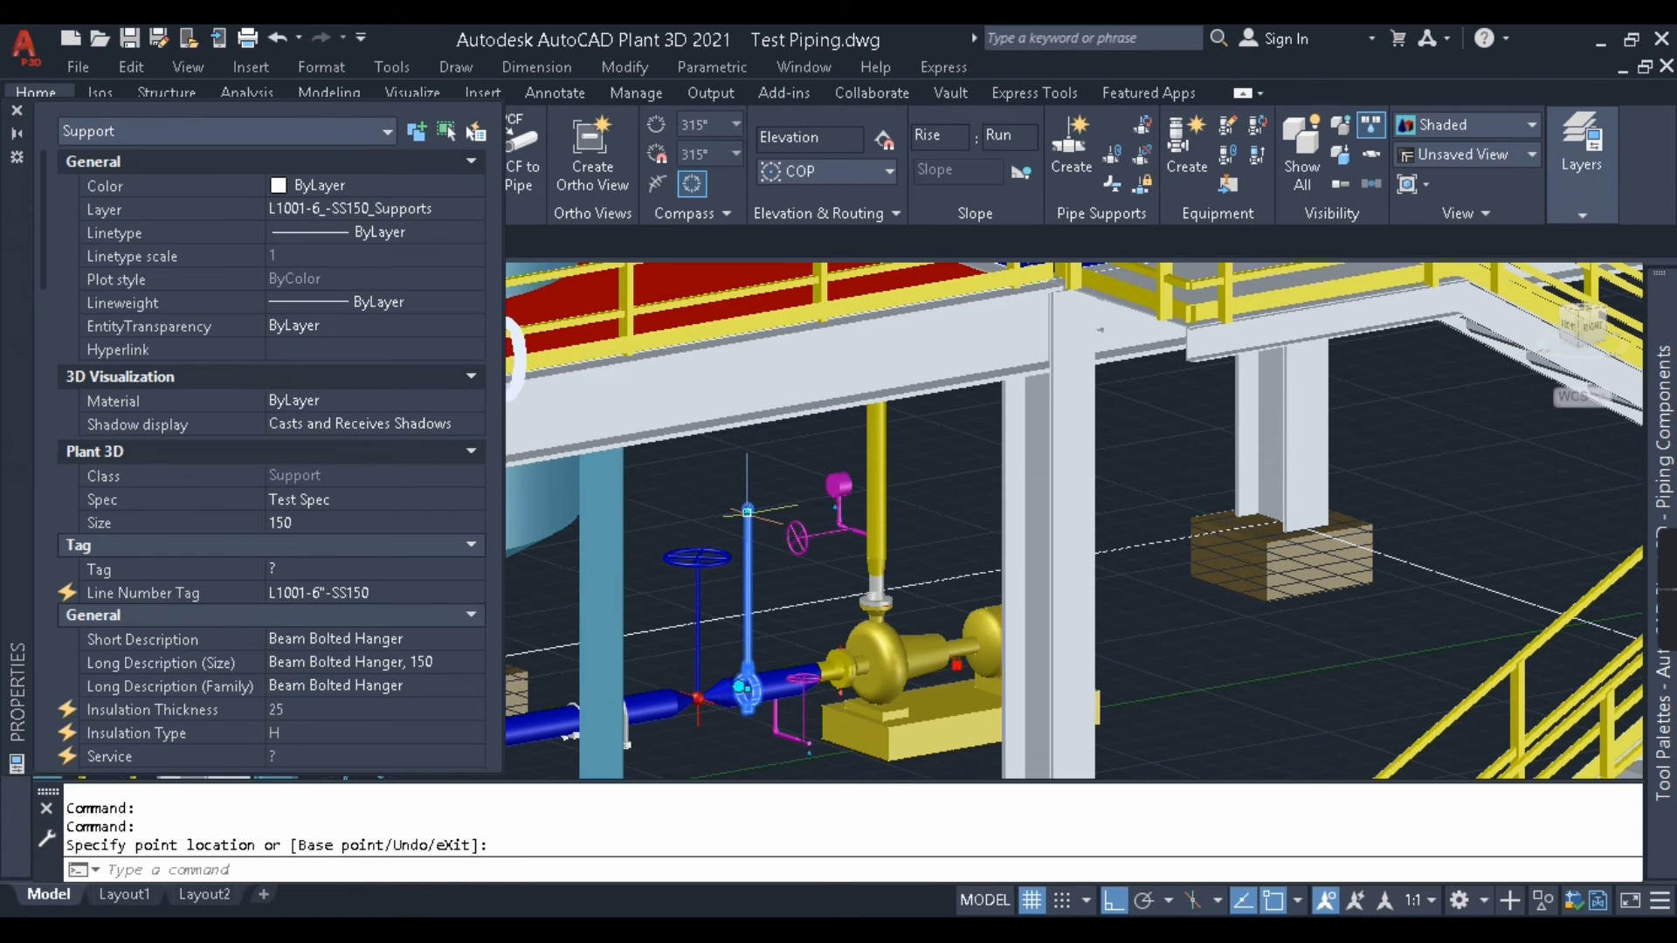
Review the Pipe shoe T-bar's part geometry dimensions, clear the selection, and close the object properties.
middle_click_drag(769, 479, 1122, 350)
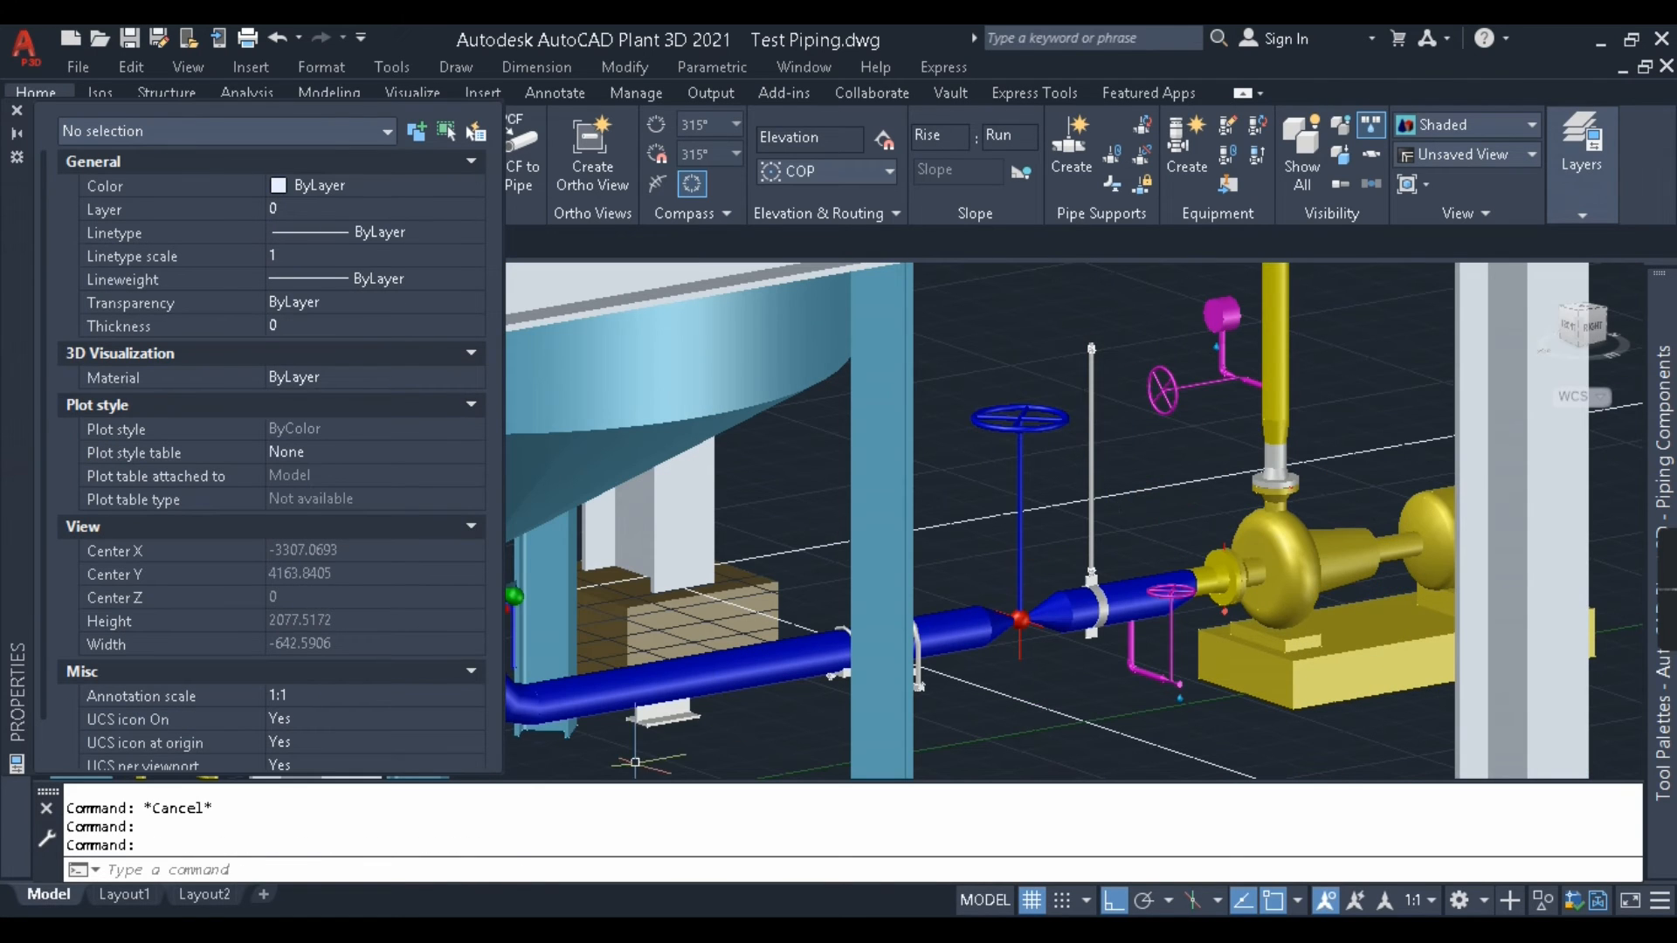
left_click(665, 718)
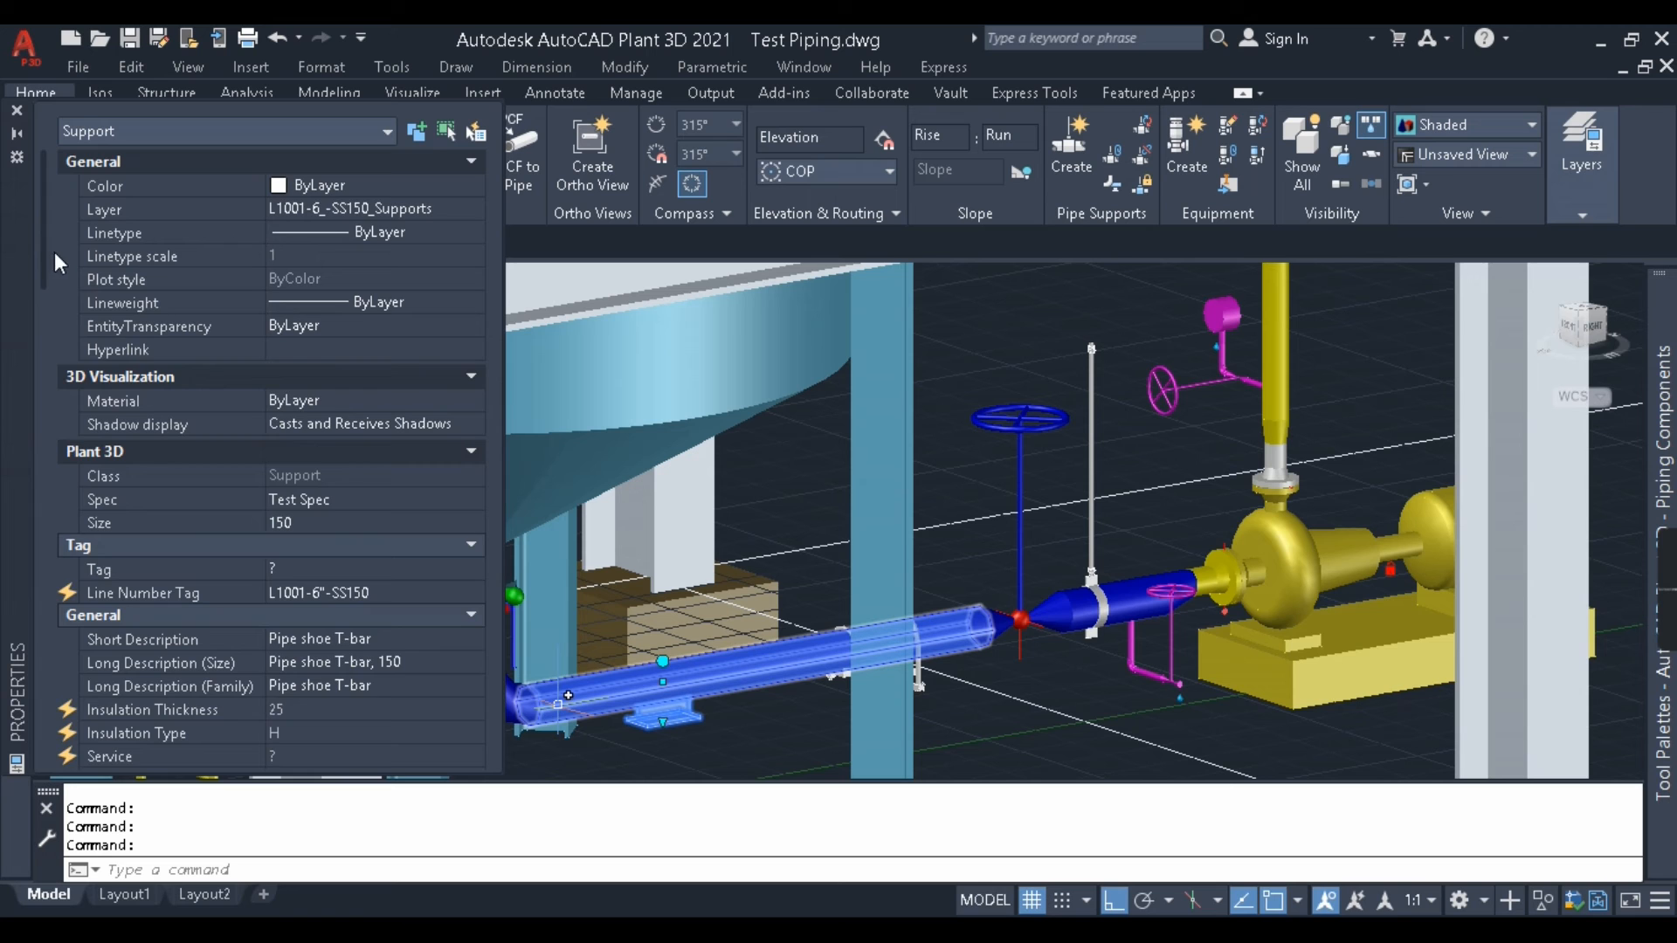
left_click_drag(43, 259, 77, 655)
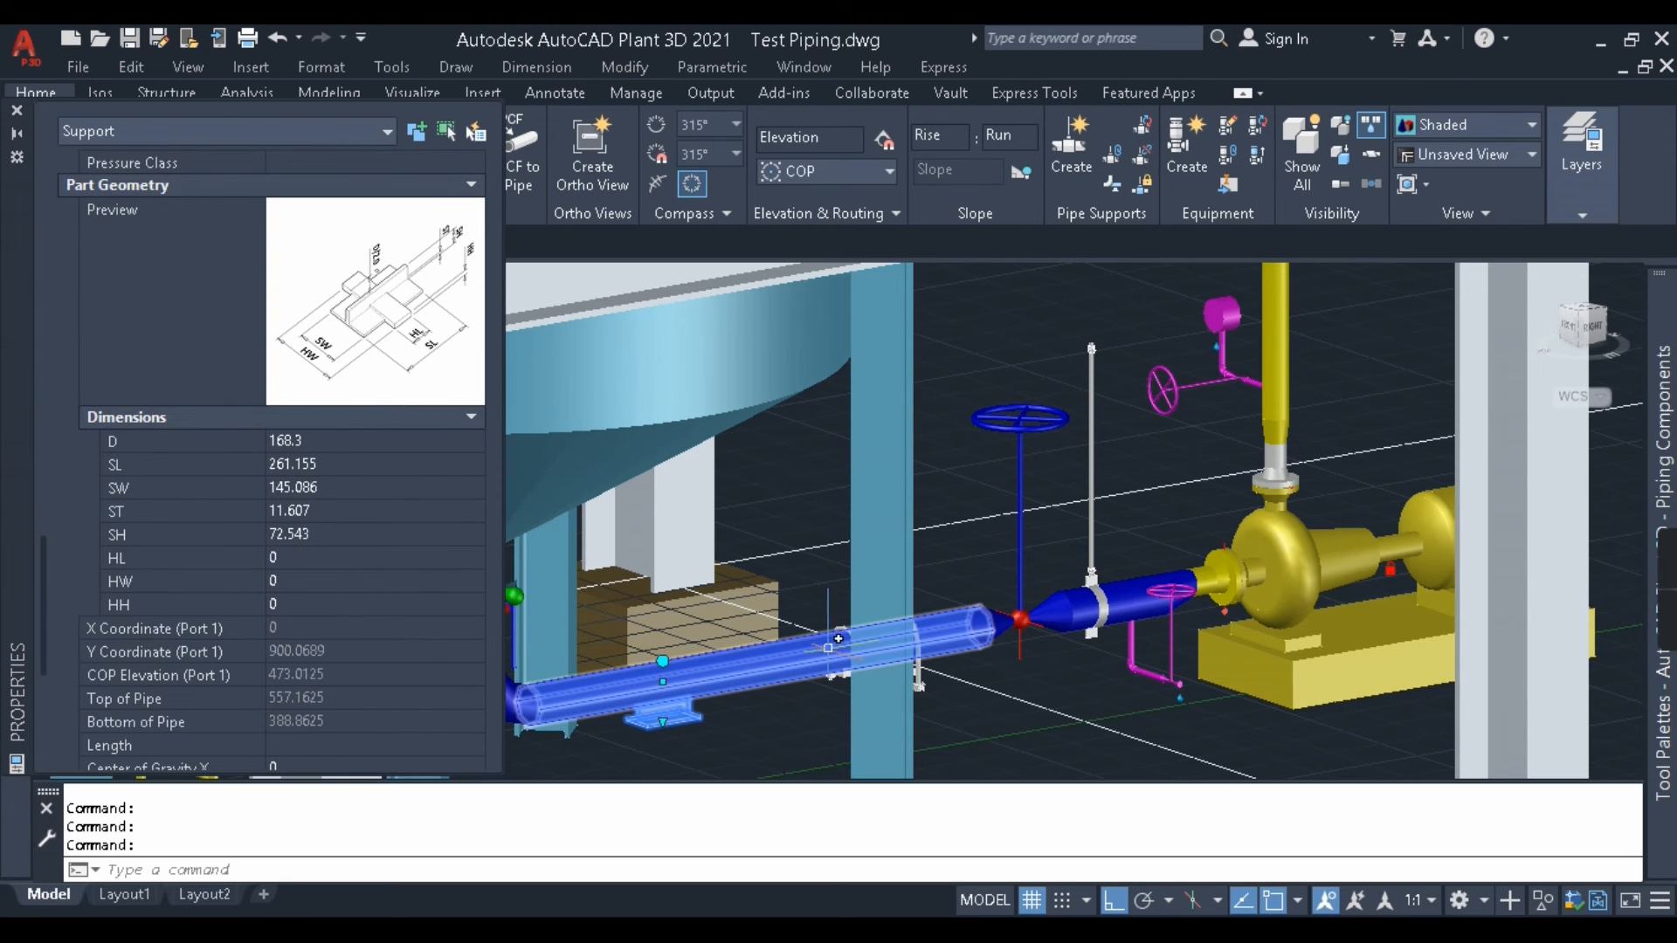
key("Escape")
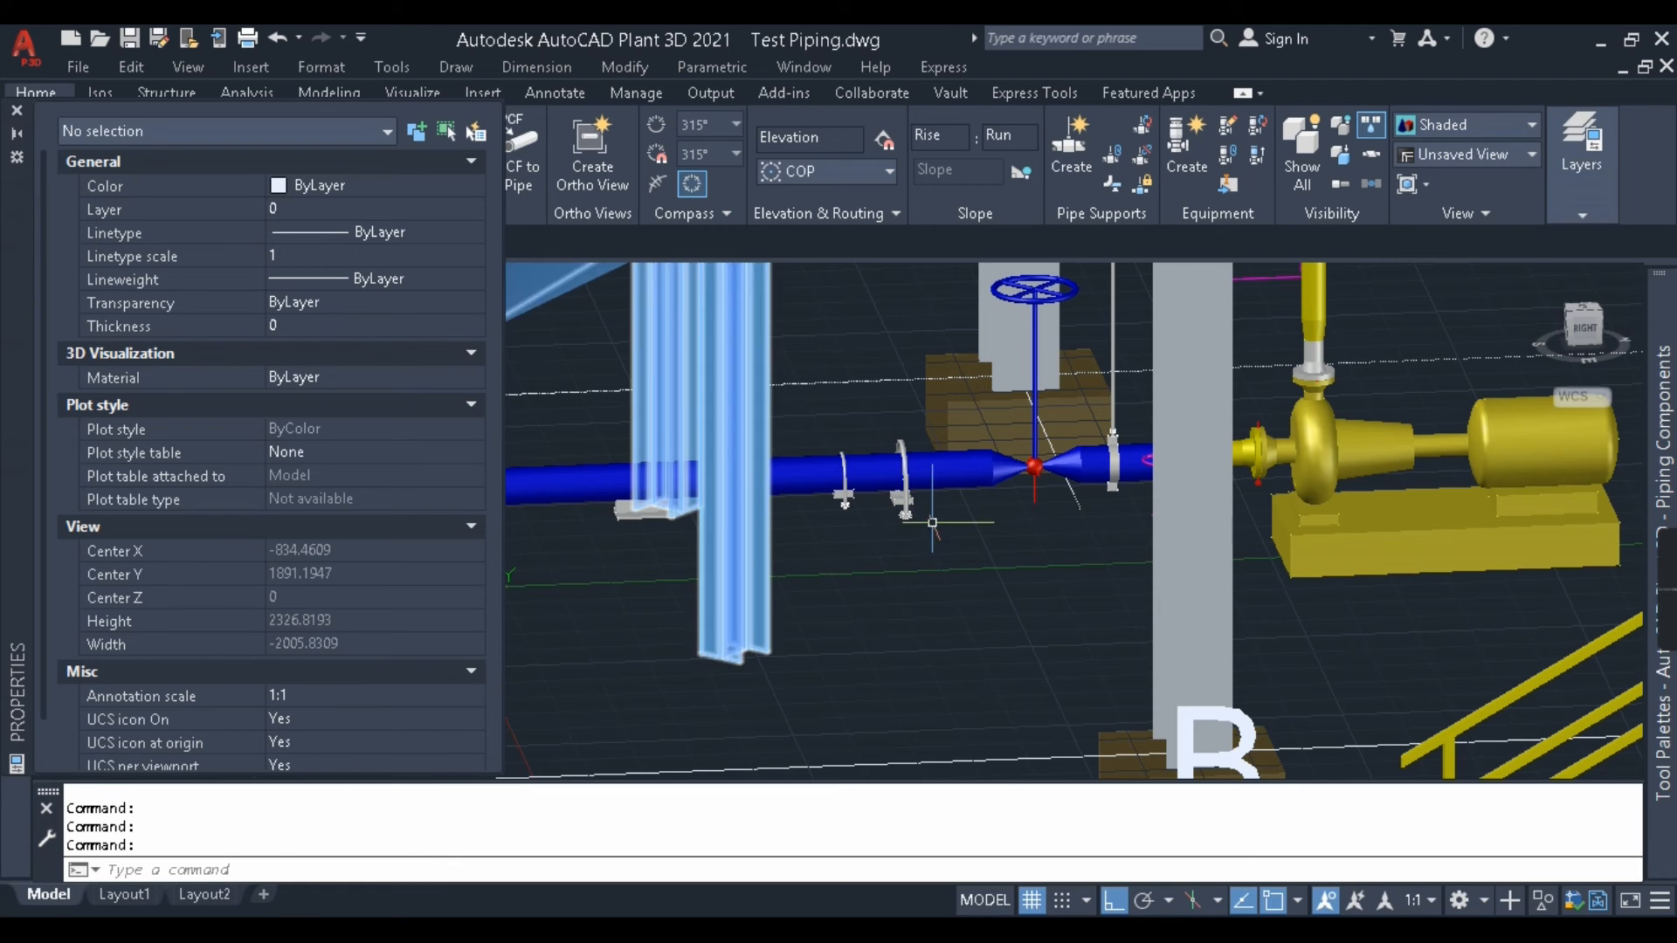
left_click(15, 110)
key("Escape")
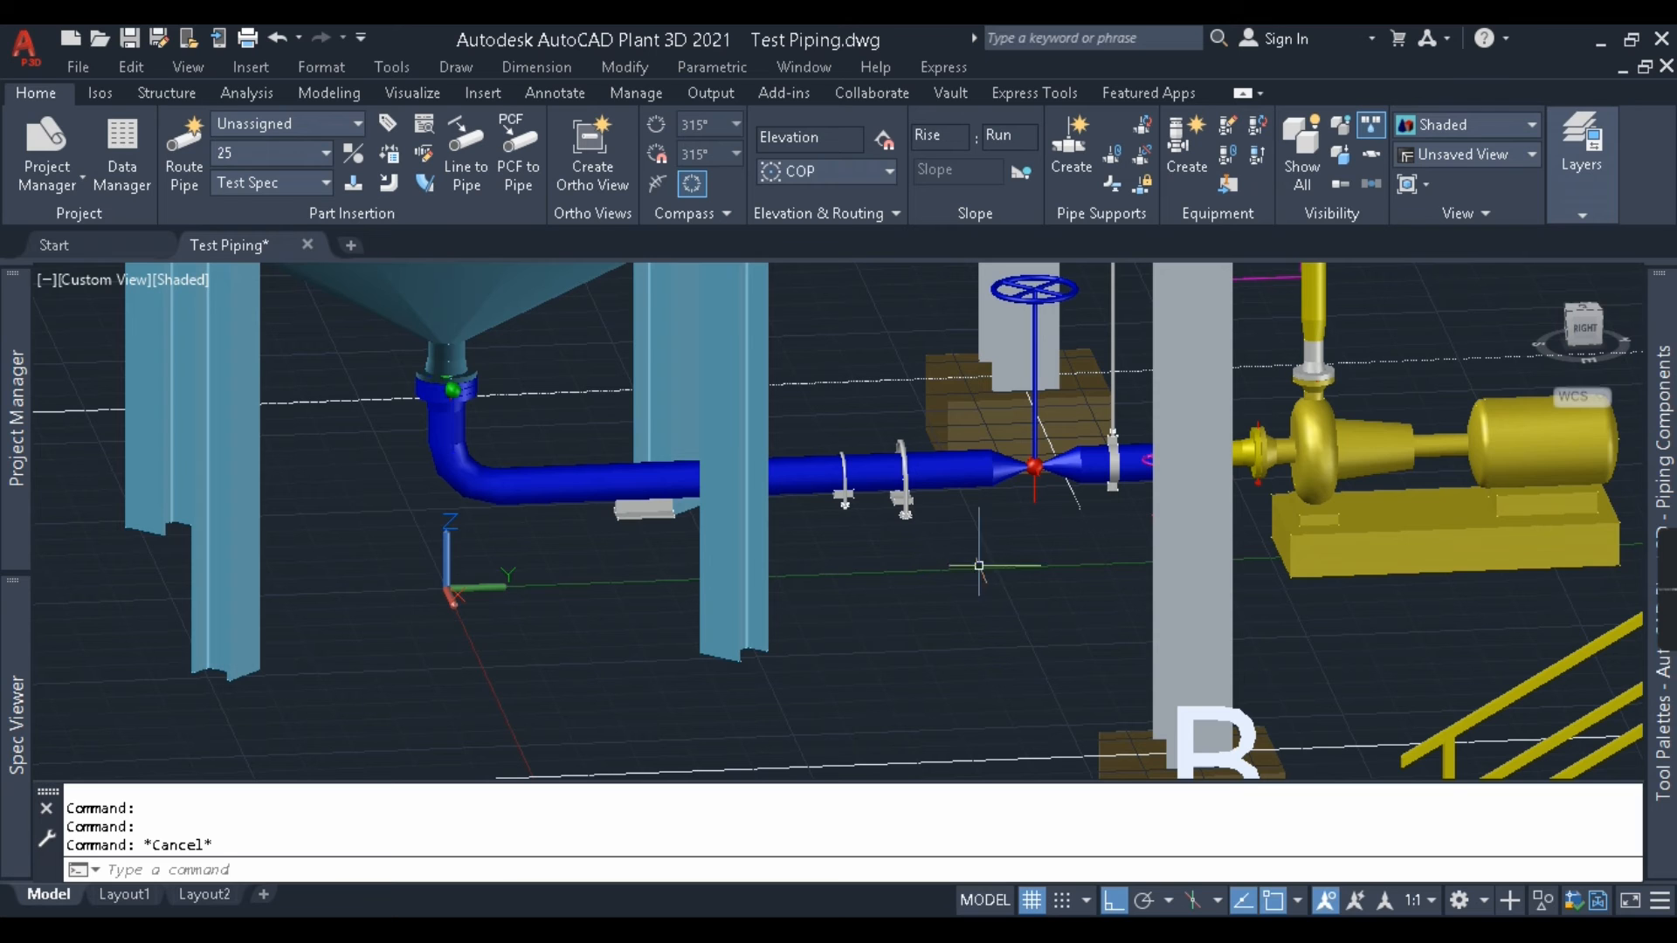
Switch to the Spec Editor and browse the supports catalog for further support types, including the Welded Stanchion.
middle_click_drag(1082, 550, 1046, 597)
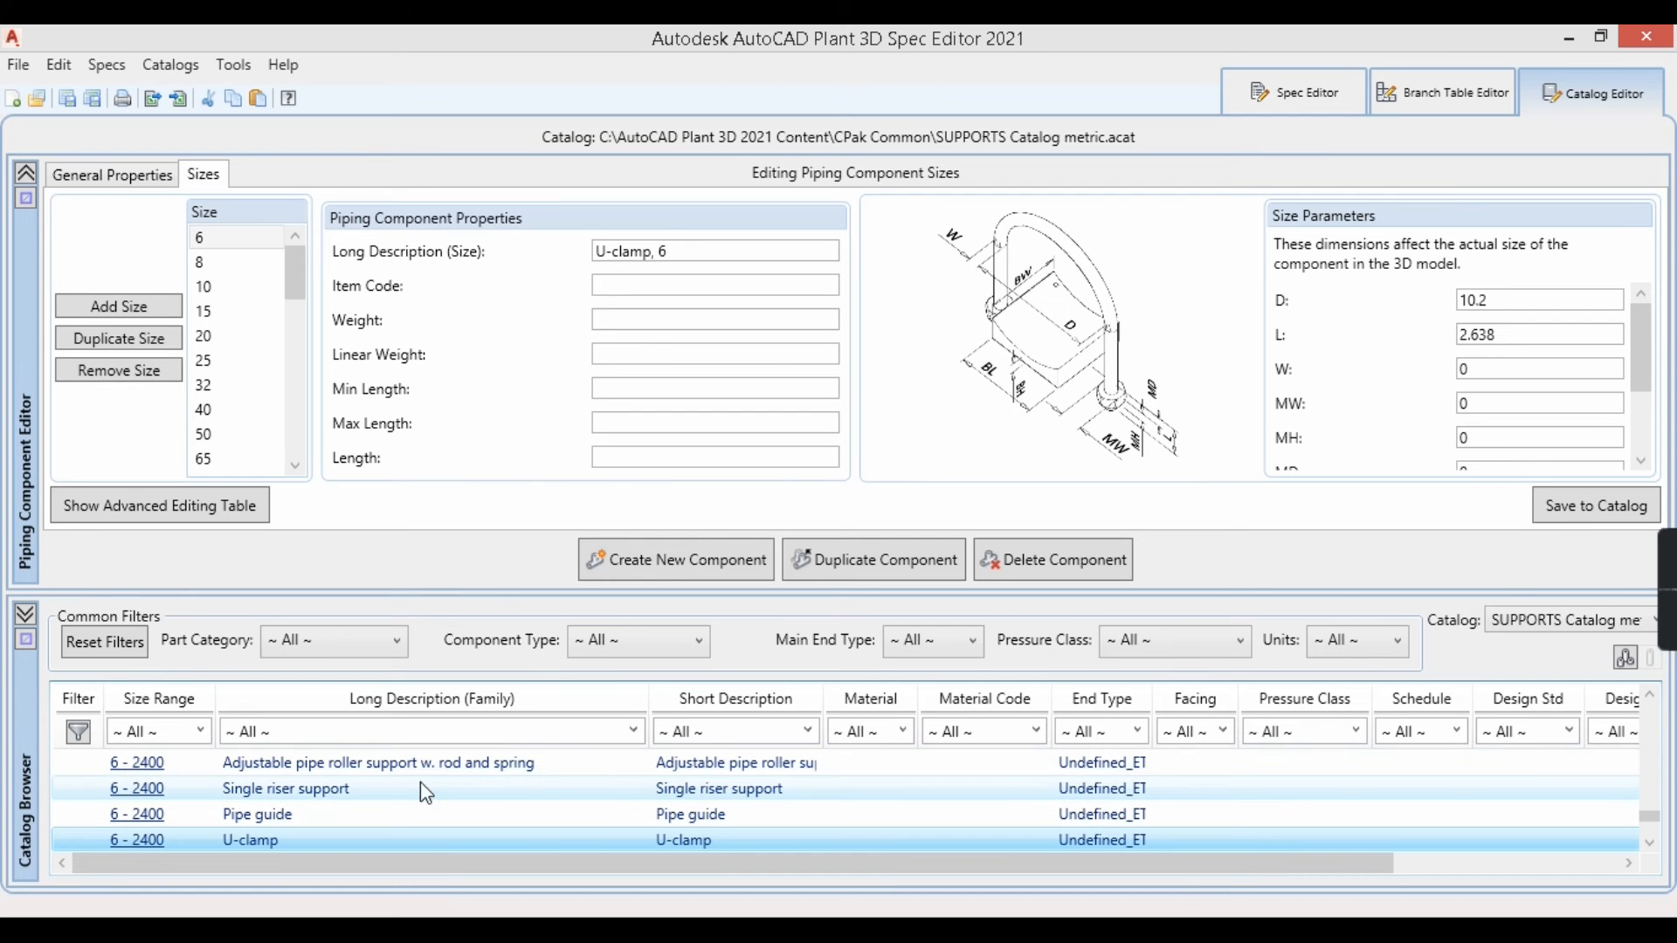
left_click(421, 783)
scroll(437, 789, "down", 2)
left_click(397, 831)
scroll(396, 830, "up", 2)
scroll(396, 830, "up", 2)
left_click(385, 817)
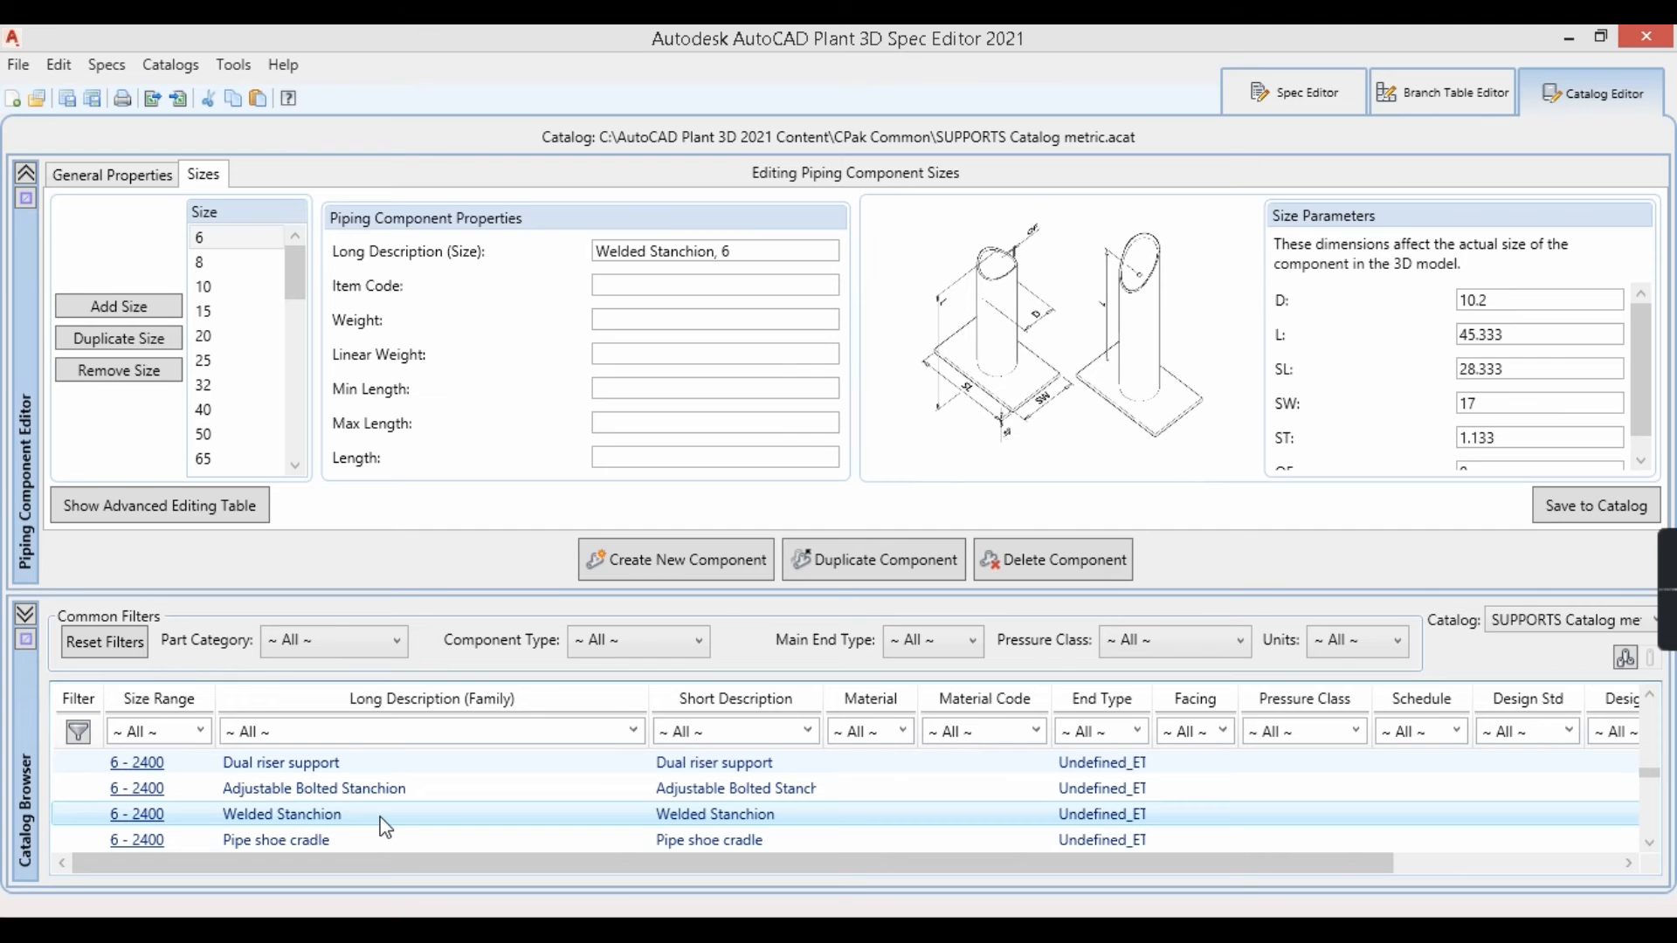
left_click(301, 842)
Add the Welded Stanchion from the SUPPORTS metric catalog to Test Spec.
left_click(318, 819)
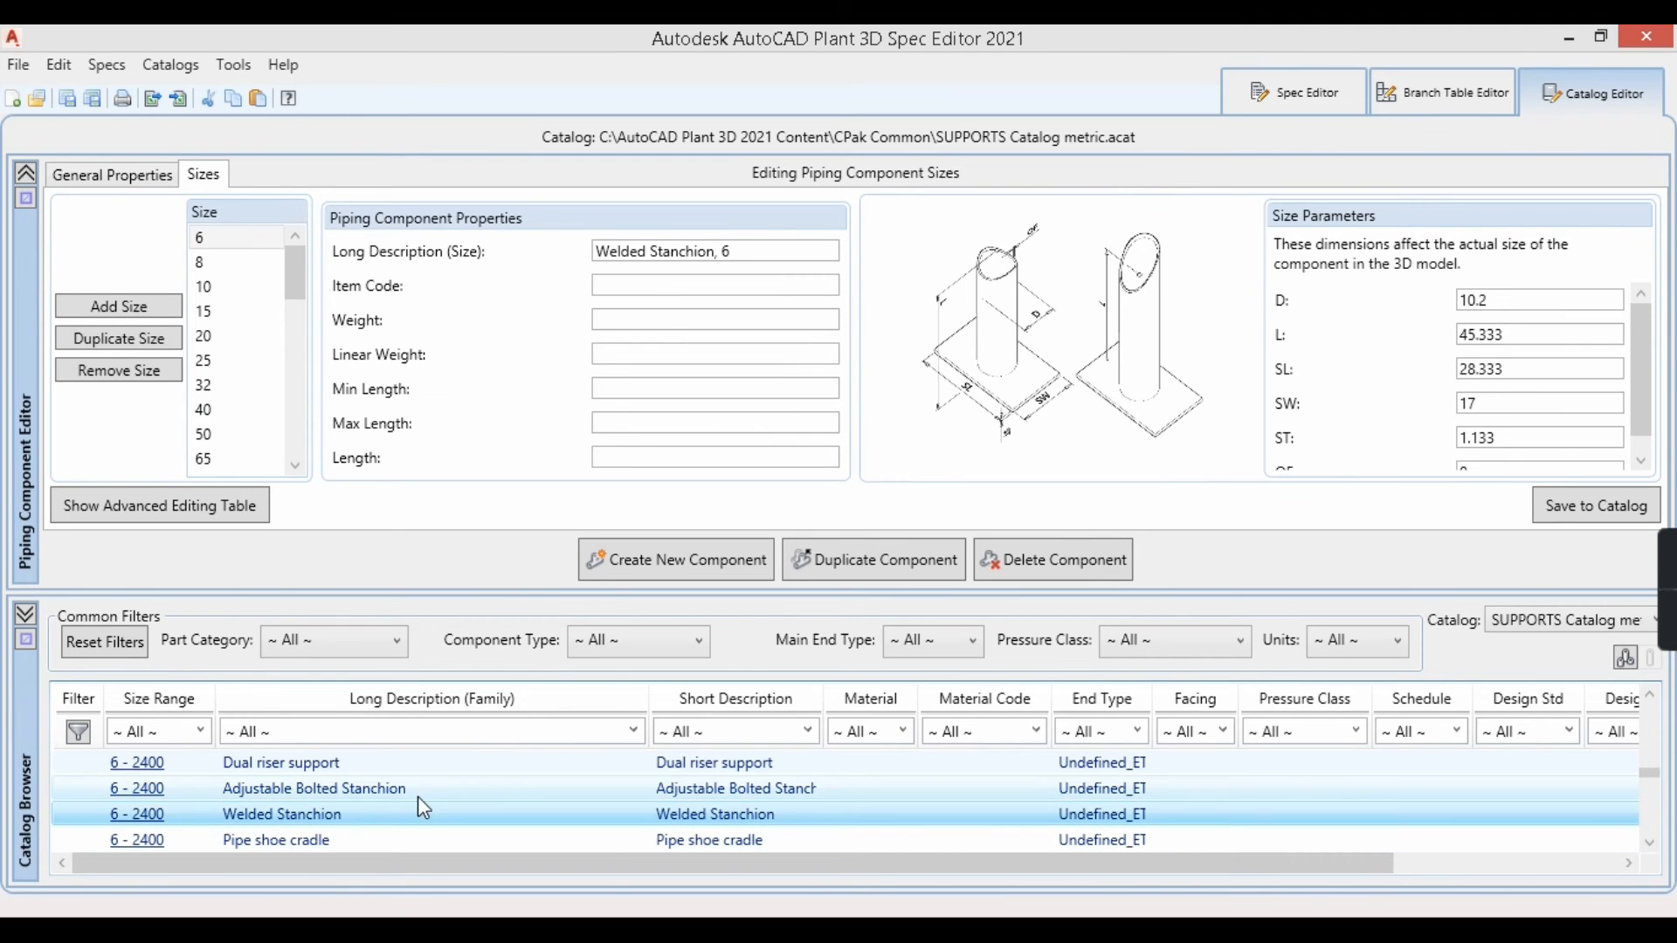
right_click(317, 820)
left_click(425, 751)
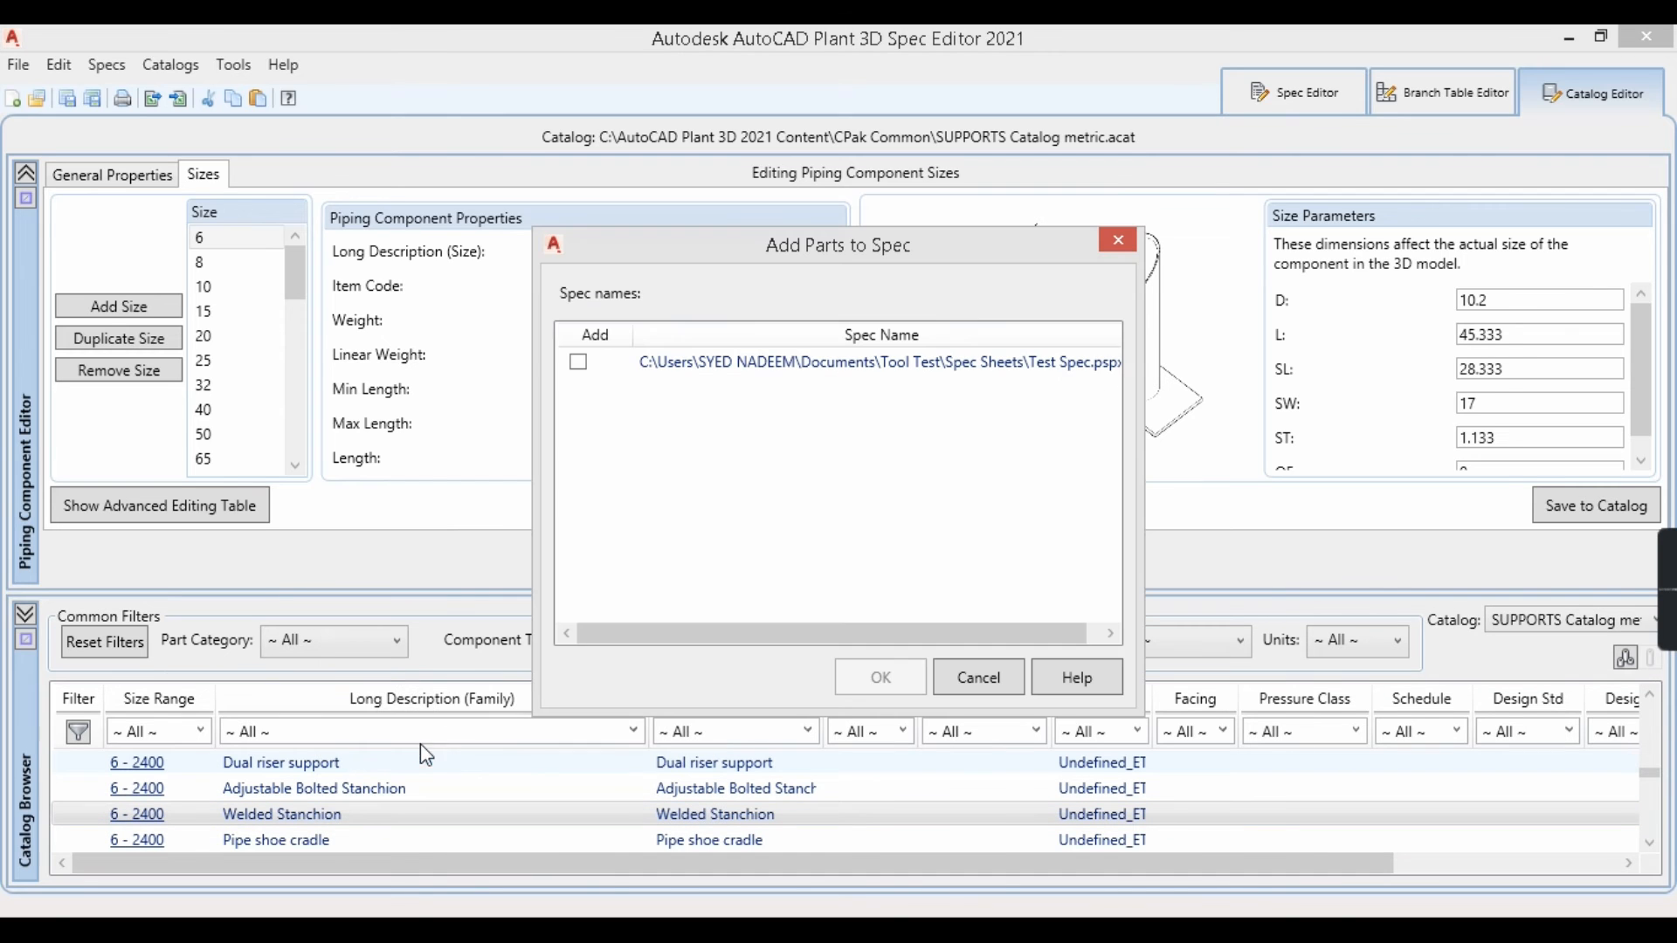
left_click(579, 362)
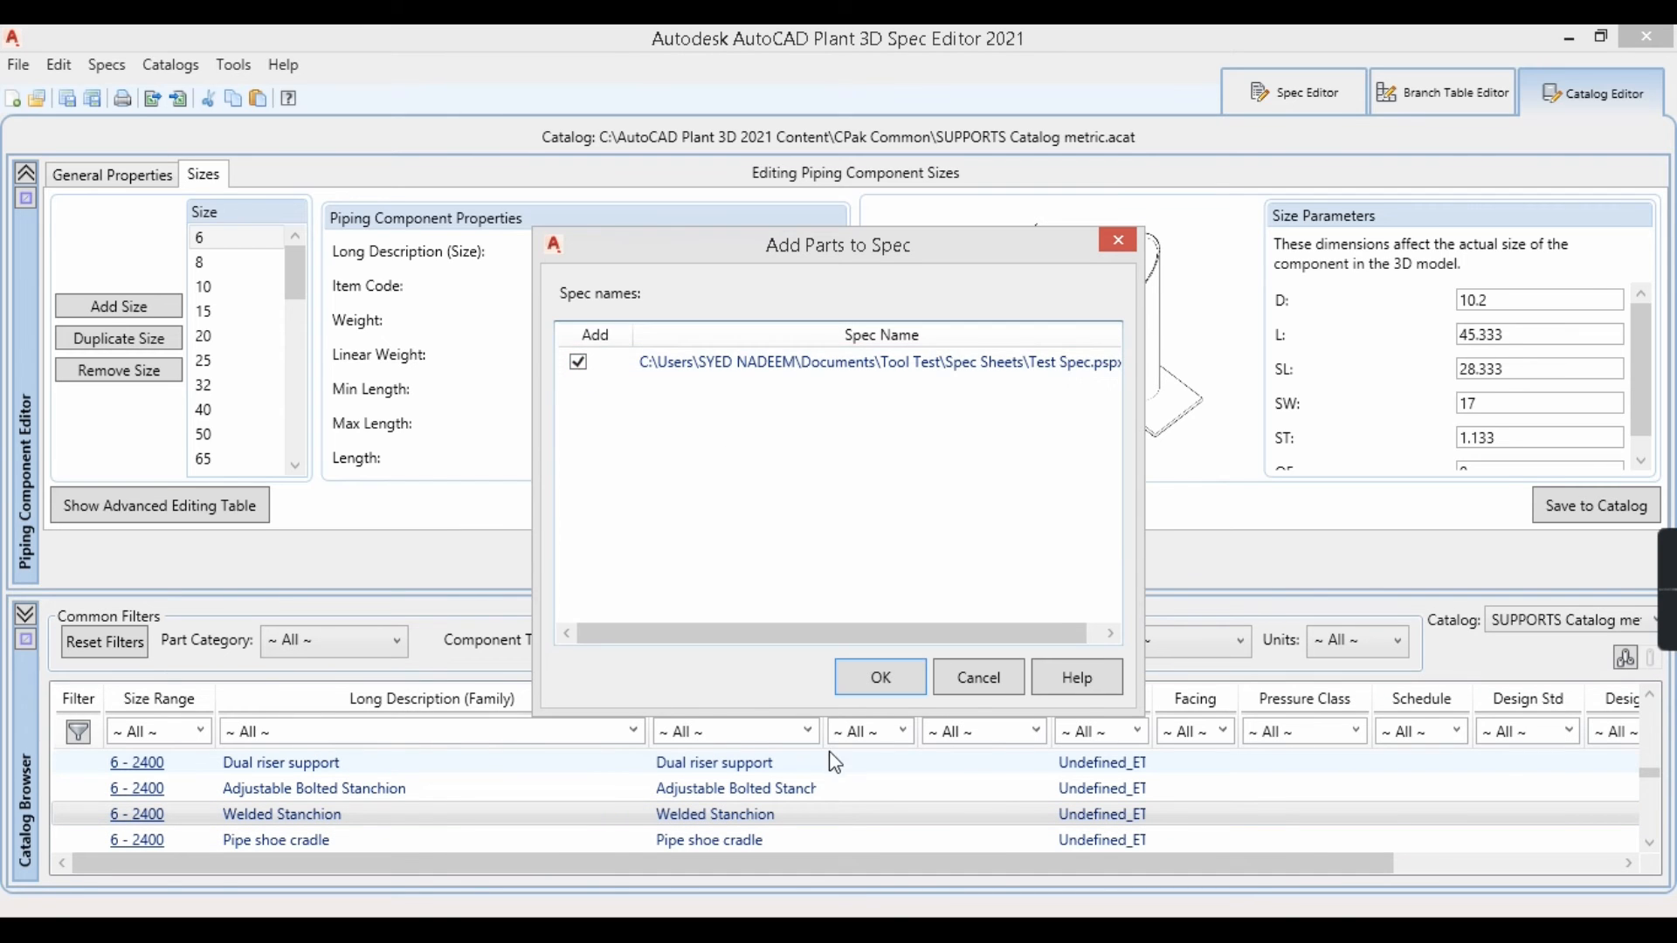
left_click(900, 683)
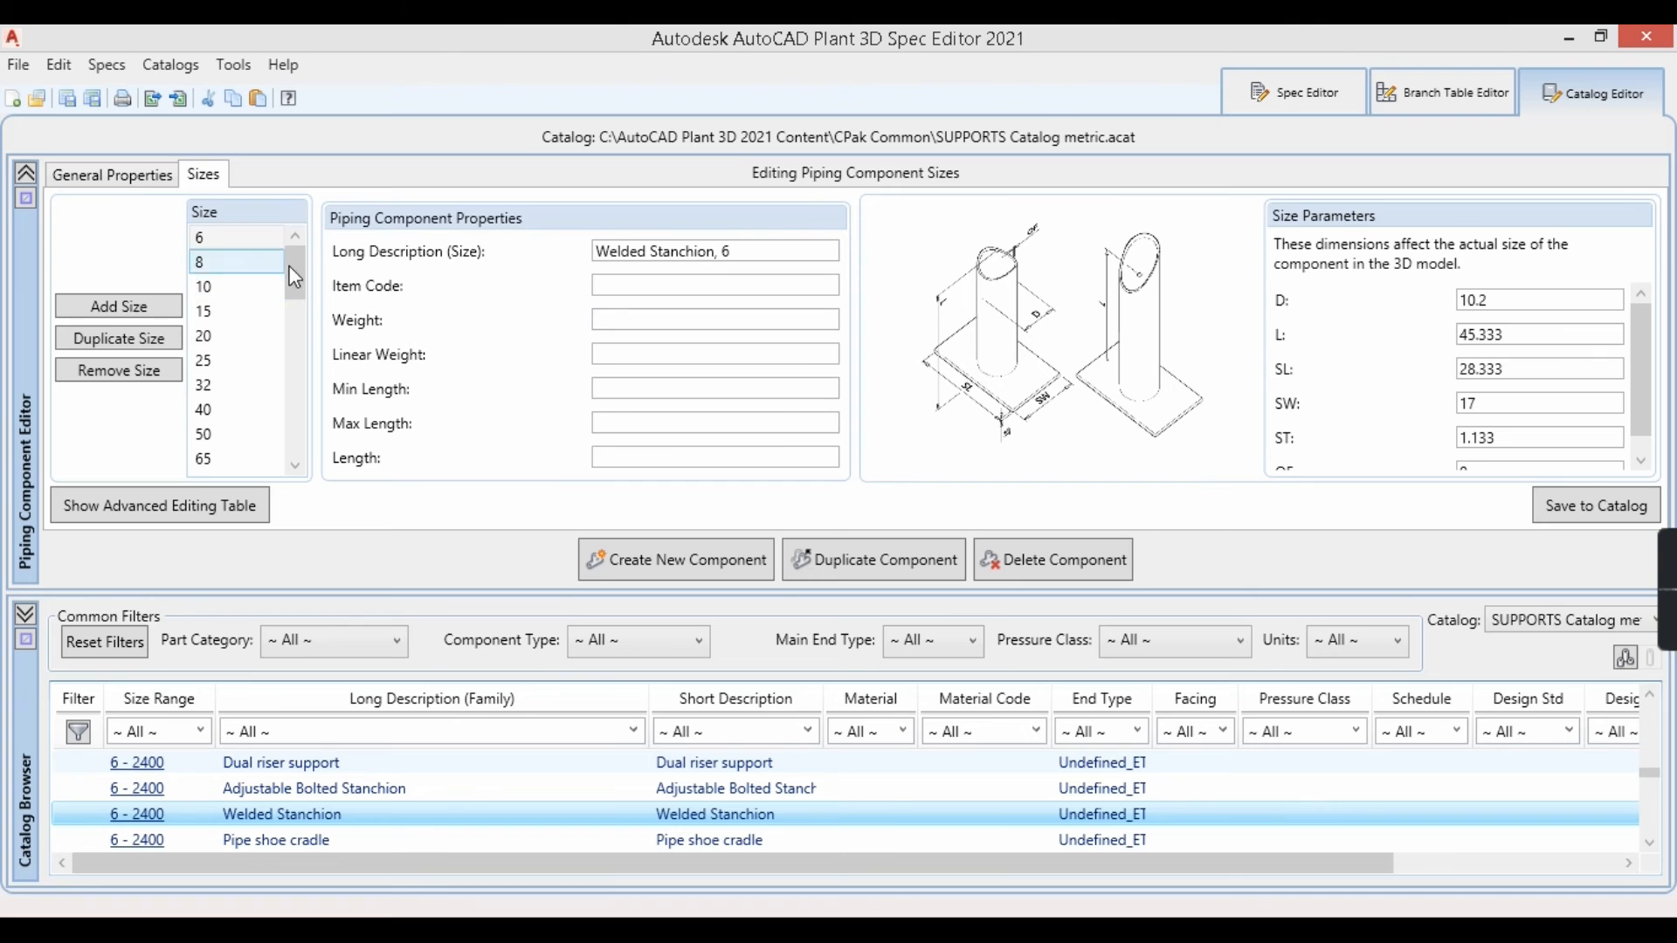
Examine the size parameters of the Welded Stanchion in size 40.
left_click_drag(298, 289, 299, 309)
left_click(242, 313)
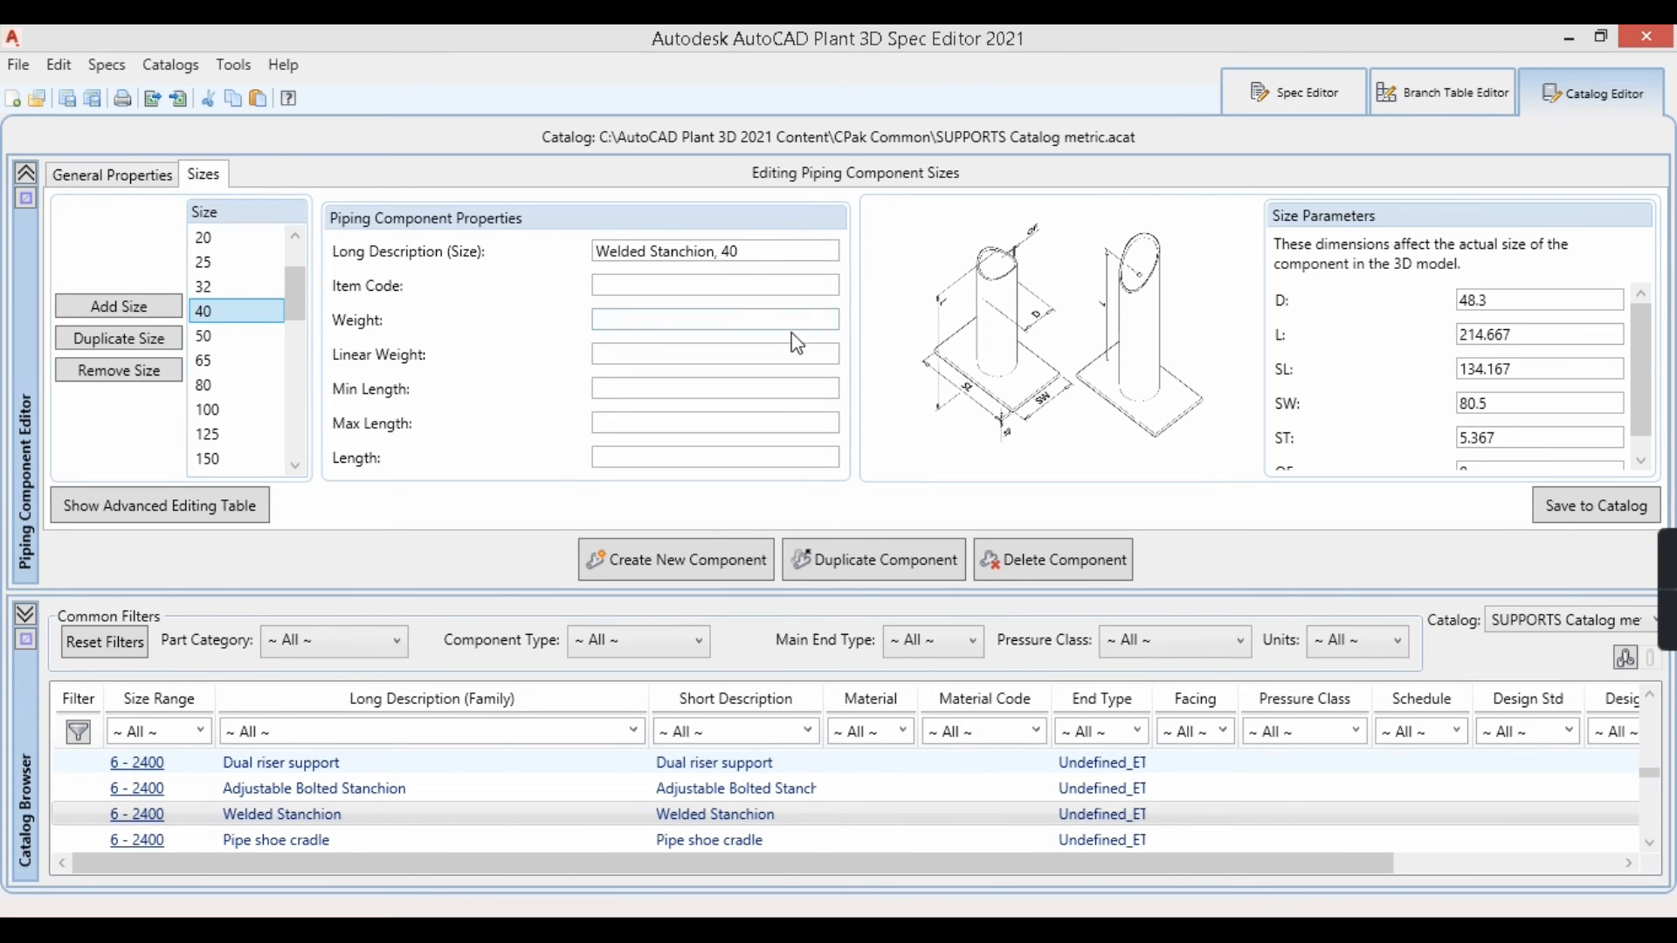
scroll(1641, 334, "down", 1)
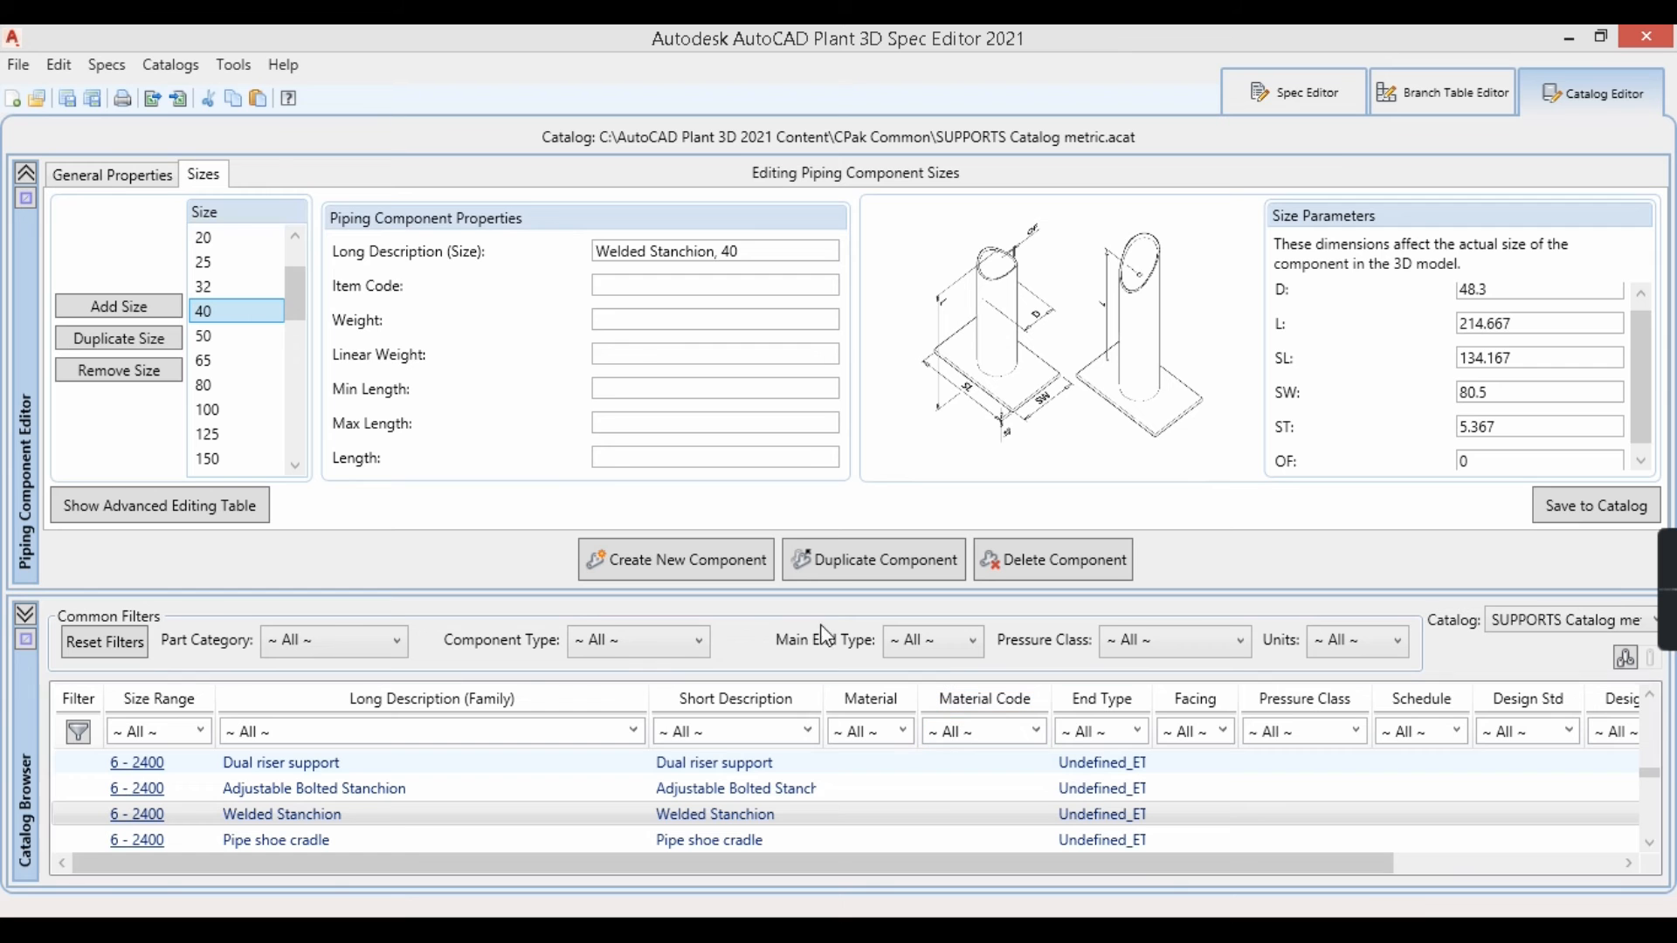
Save the updated Test Spec sheet and return to the Plant 3D model.
left_click(1323, 79)
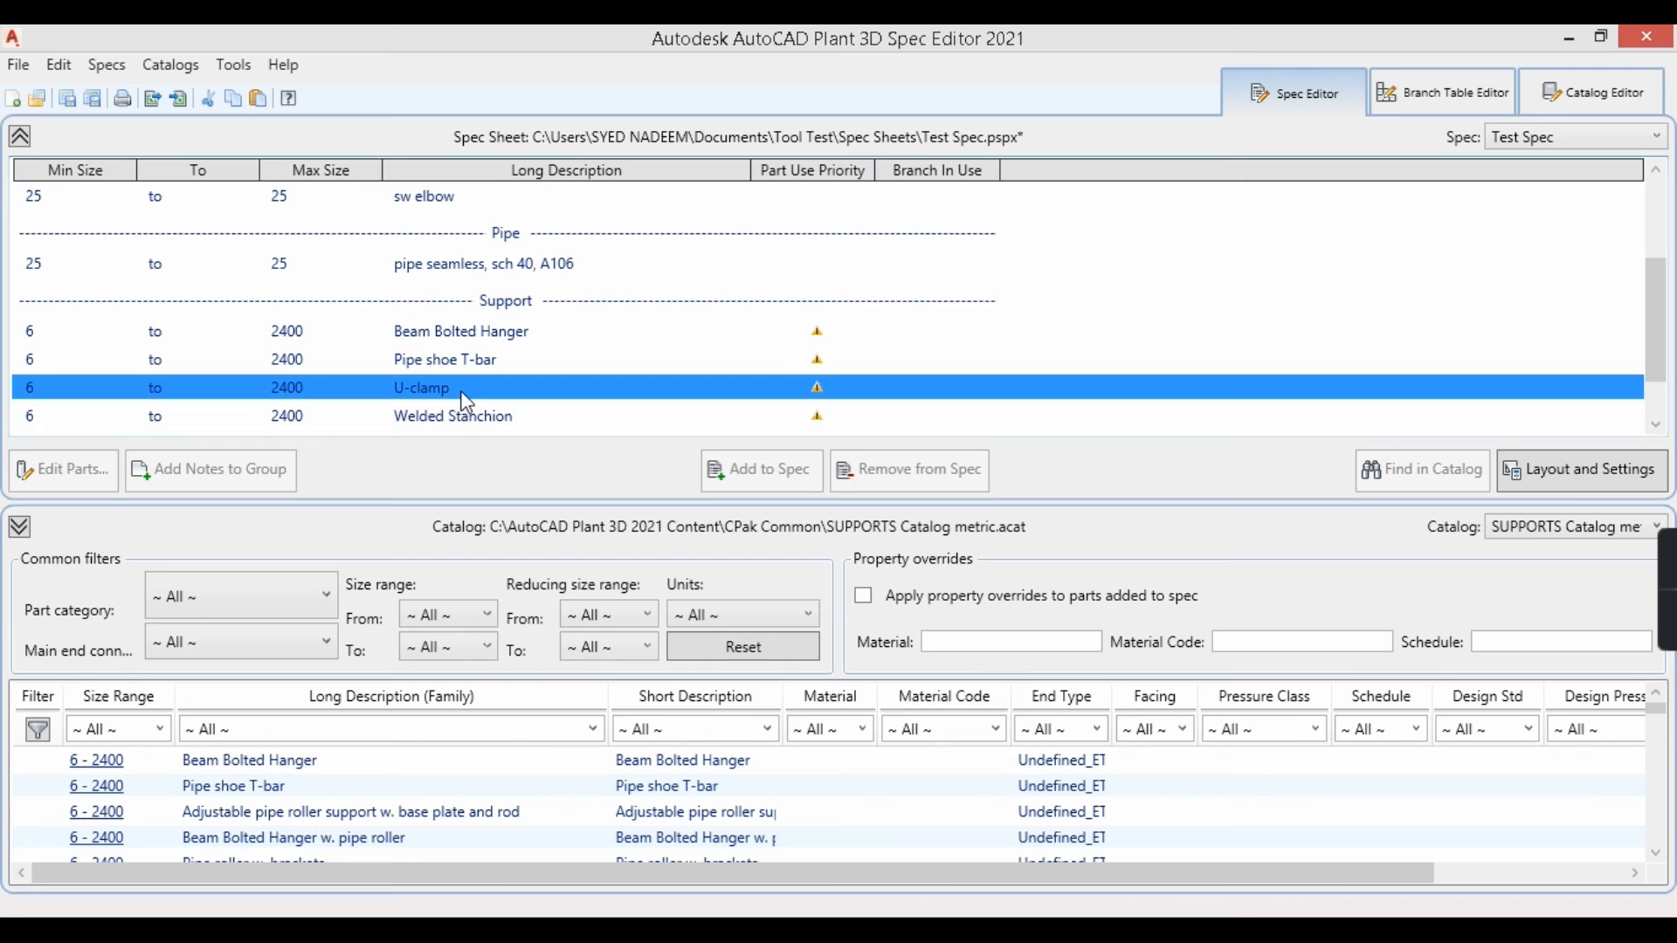
left_click(69, 99)
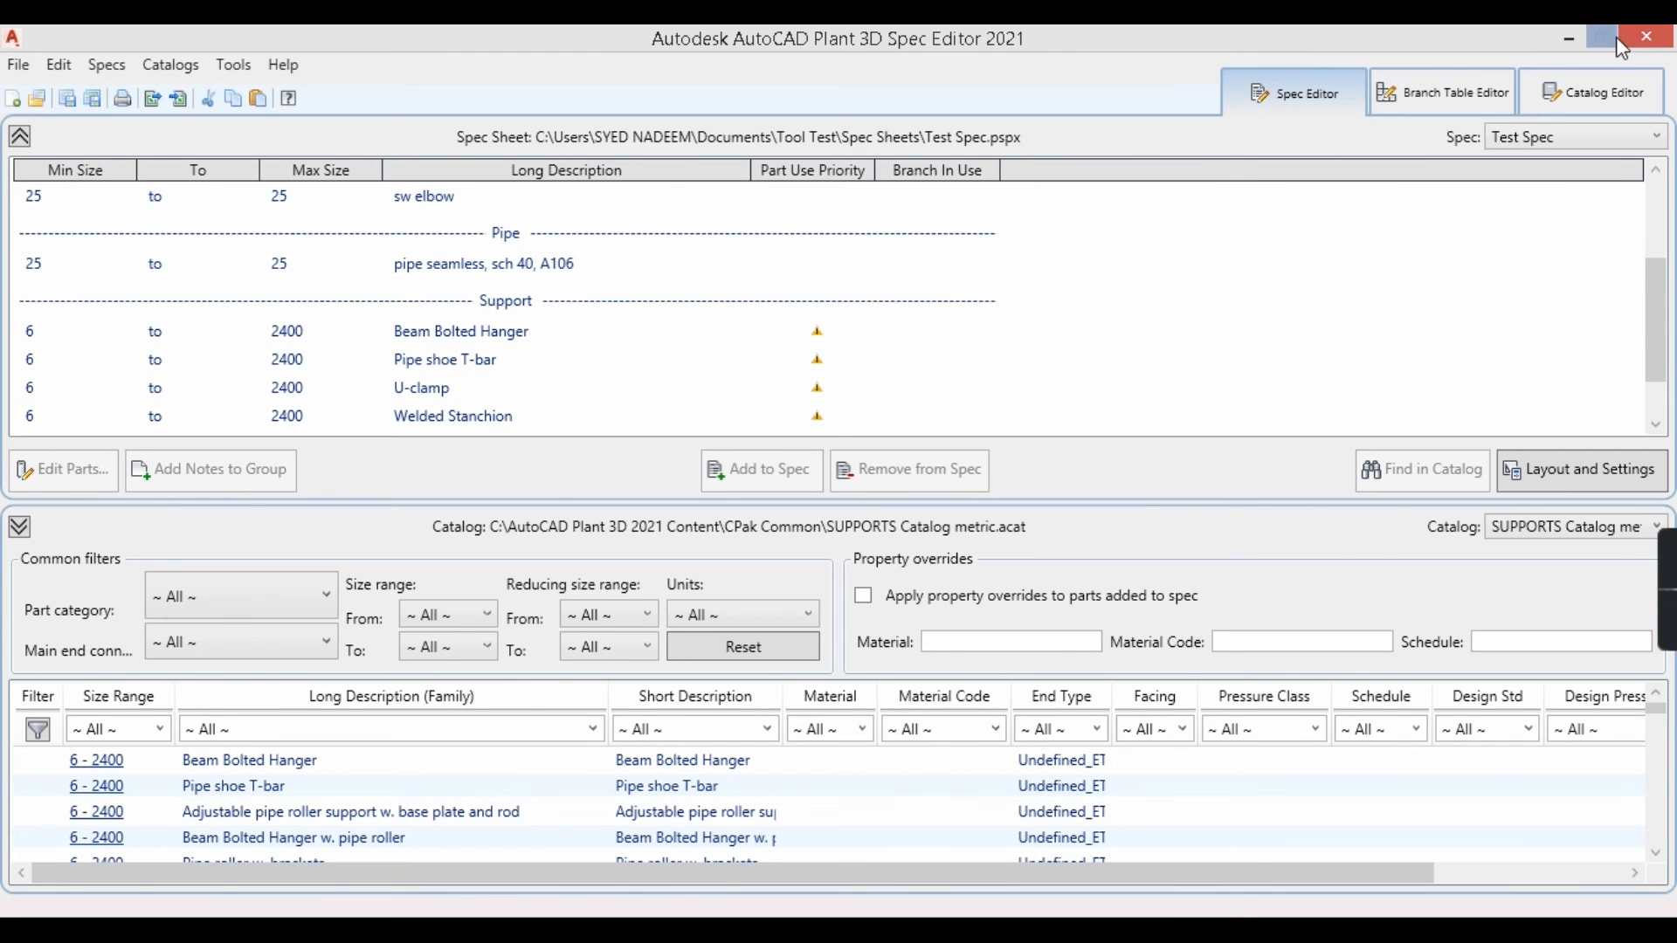
left_click(1570, 38)
Refresh the spec sheet in the Spec Viewer by loading the test spec, reselect Test Spec, and bring up its Support entries.
mouse_move(7, 704)
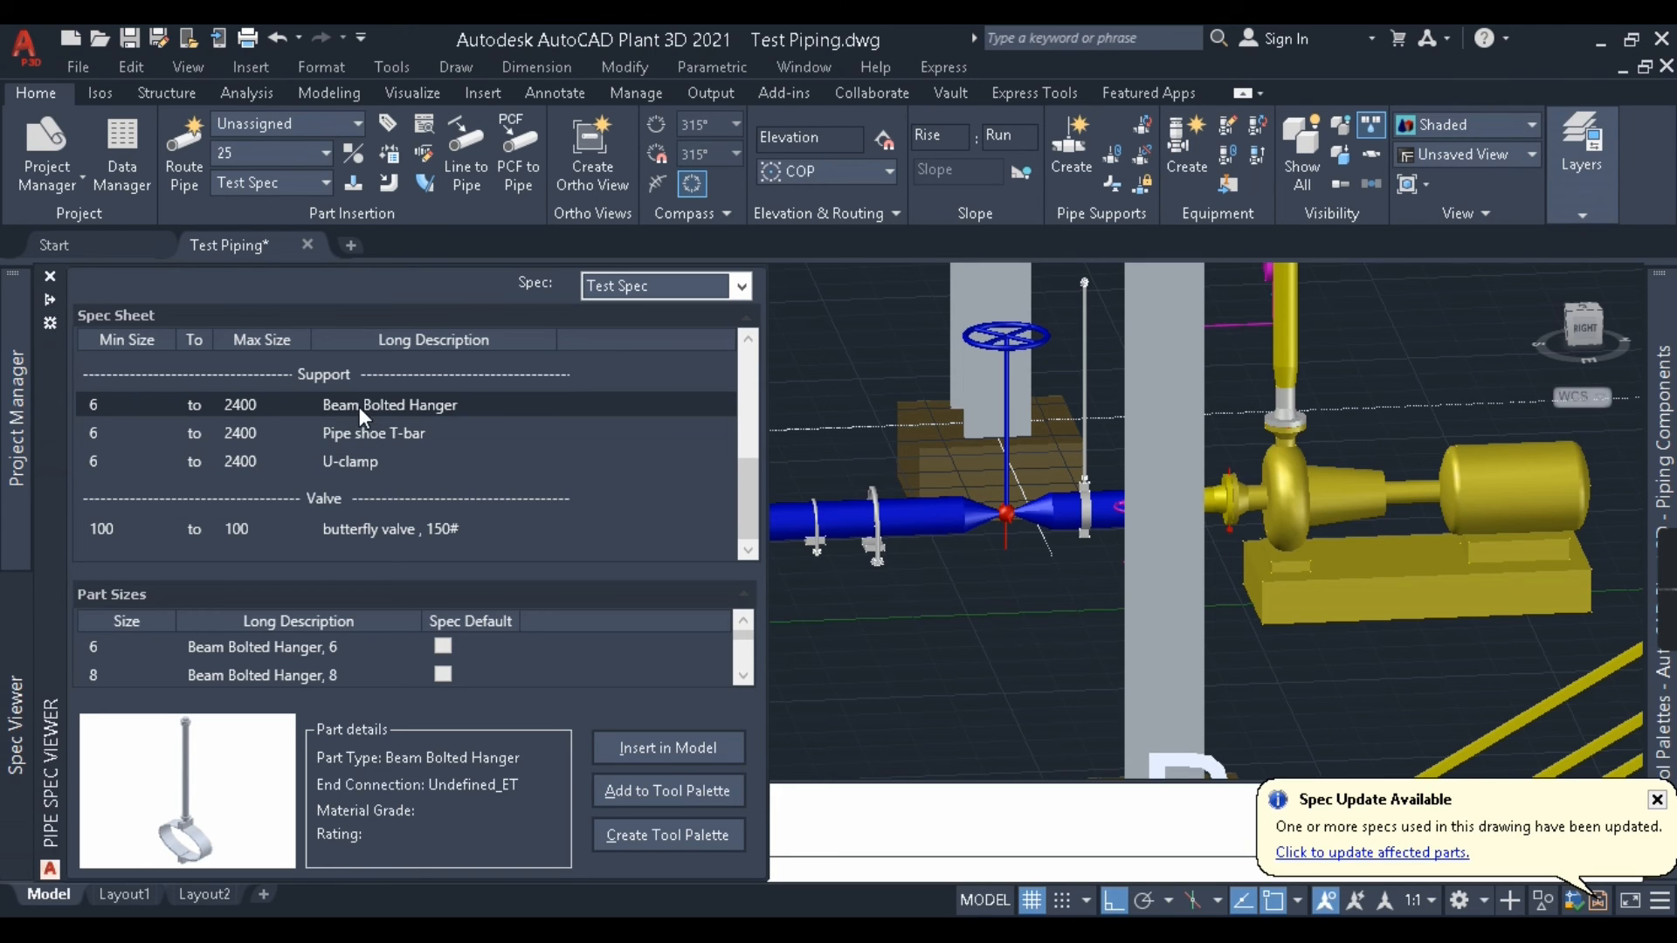
left_click(647, 281)
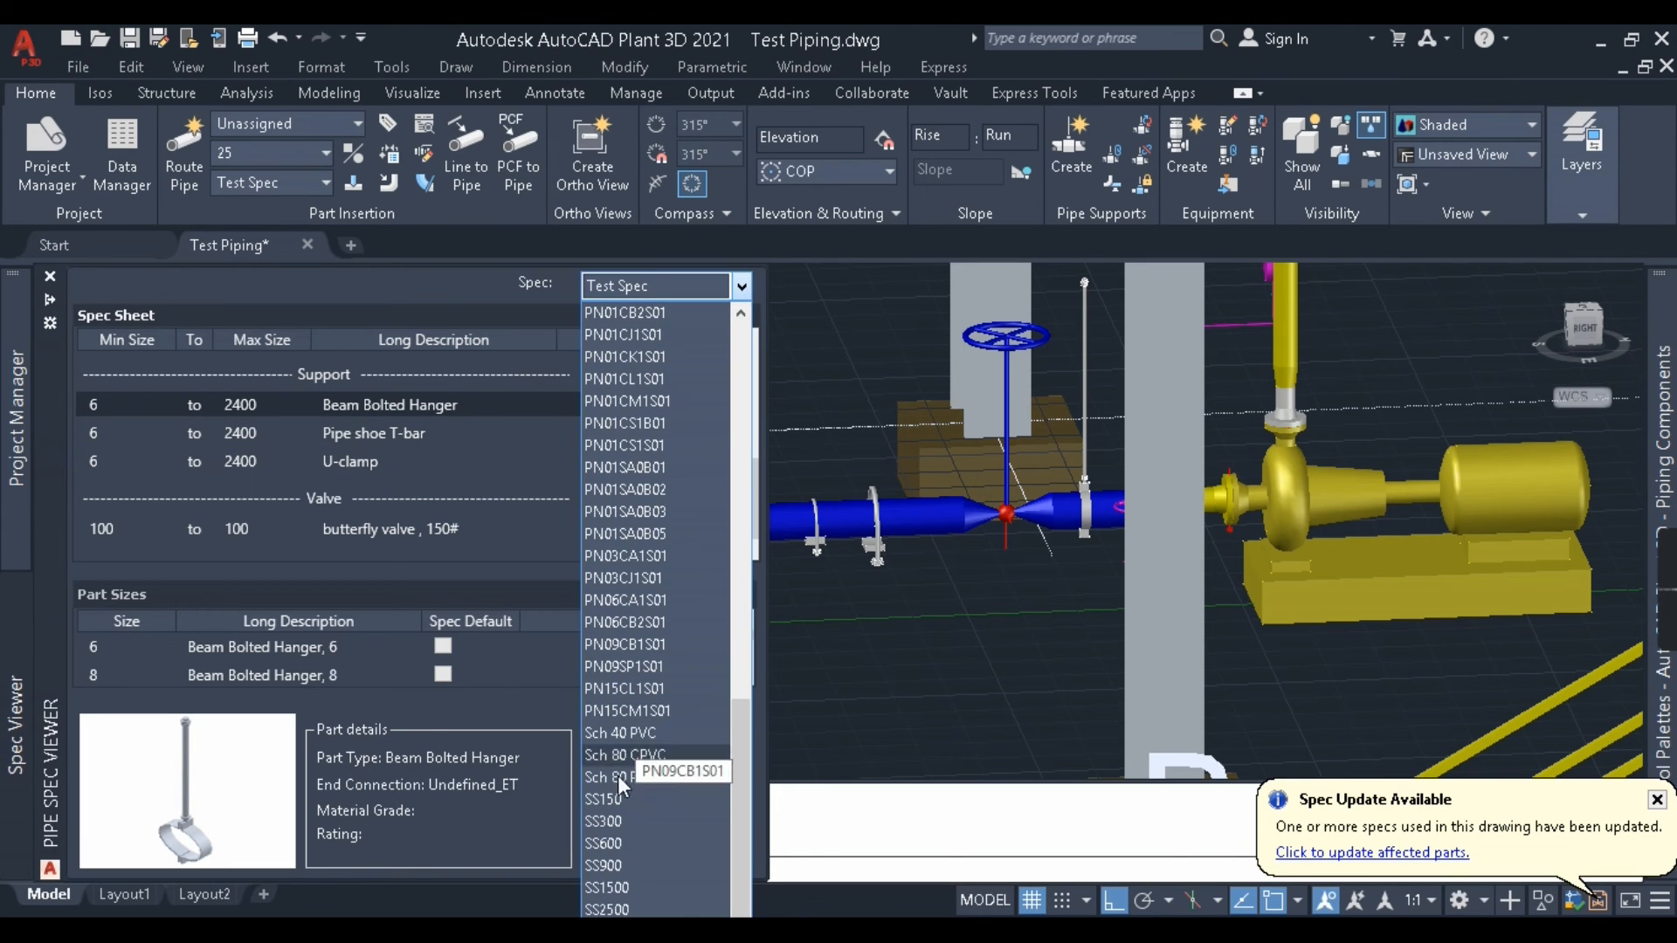
left_click(631, 904)
left_click(634, 281)
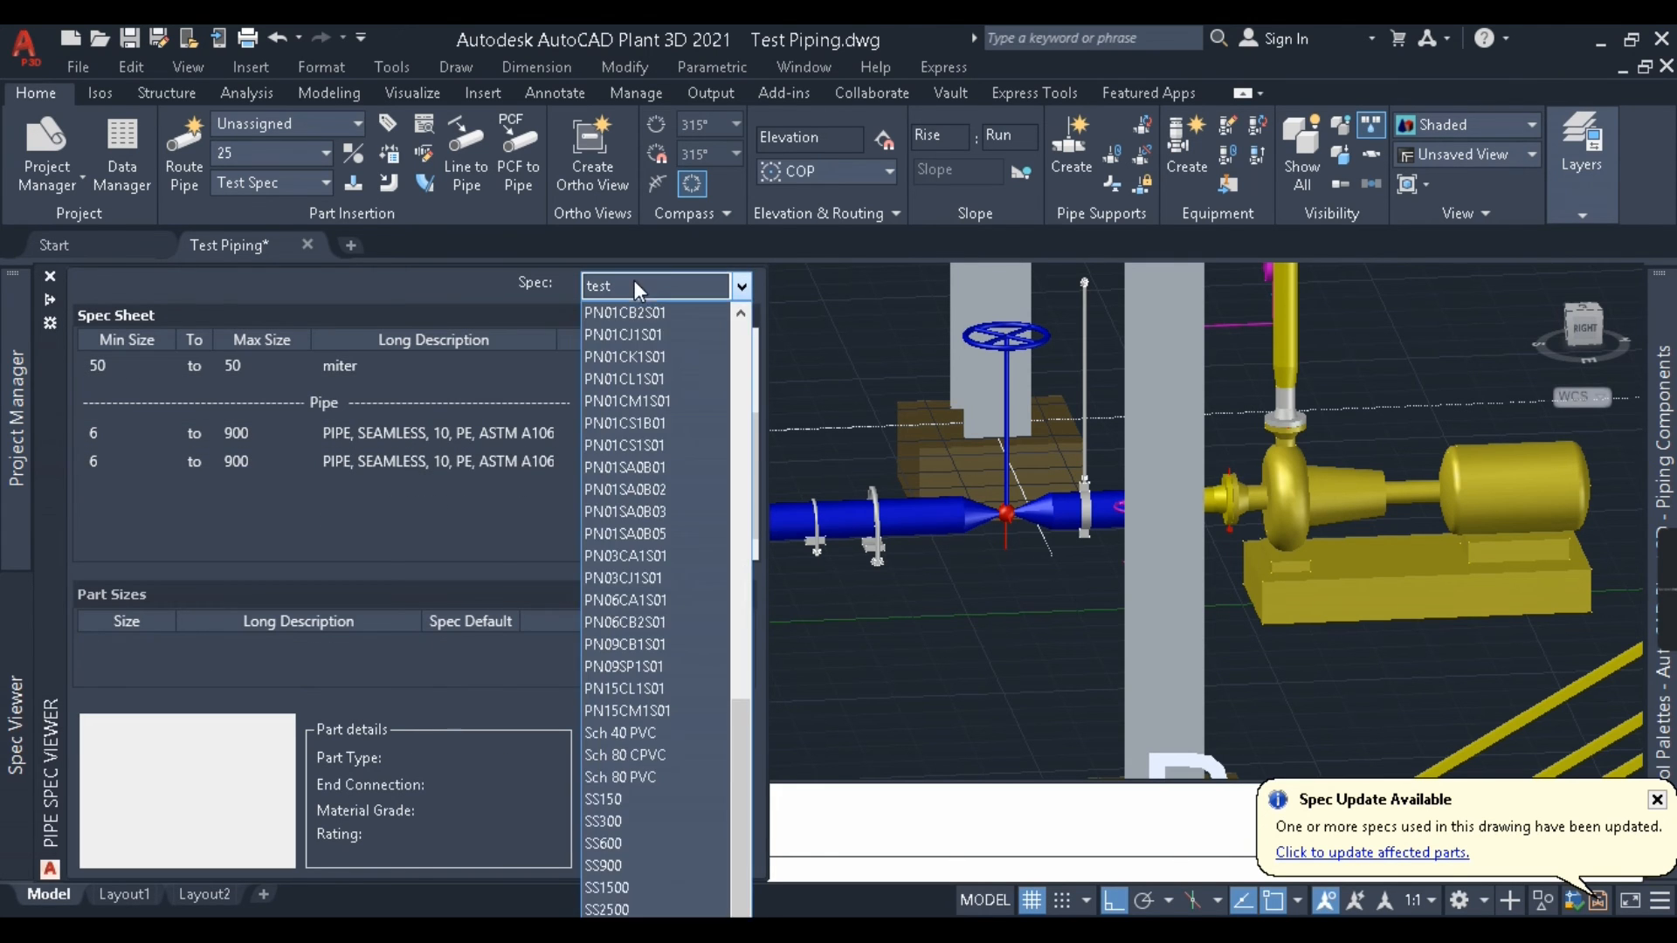
left_click(611, 909)
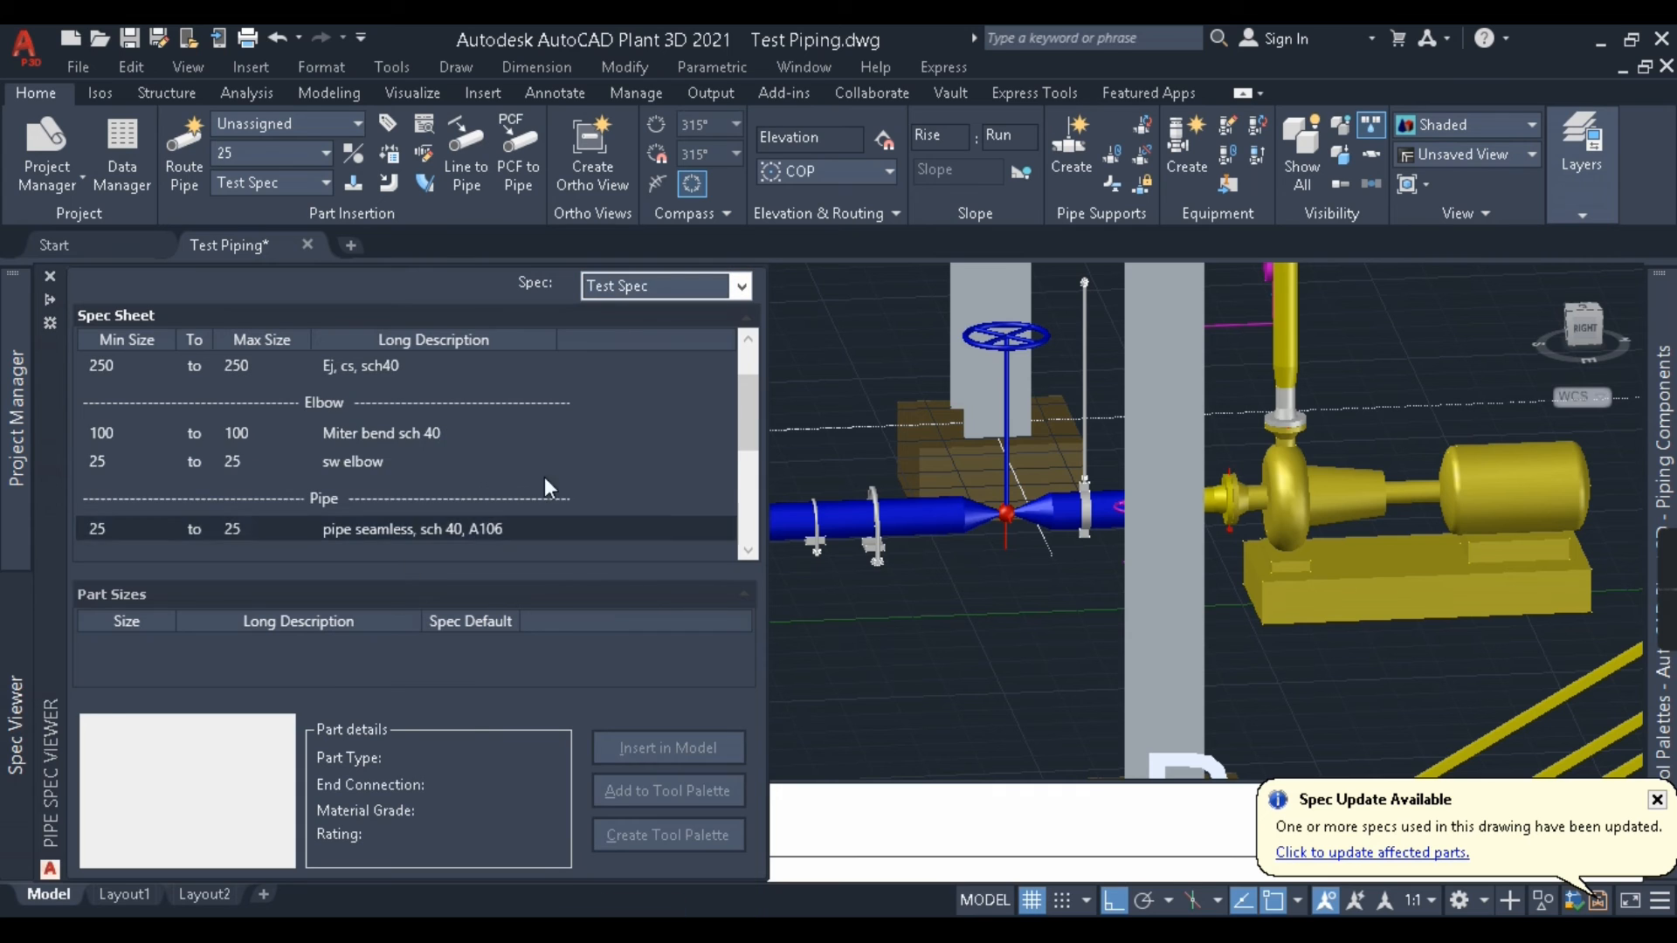
left_click_drag(744, 402, 747, 489)
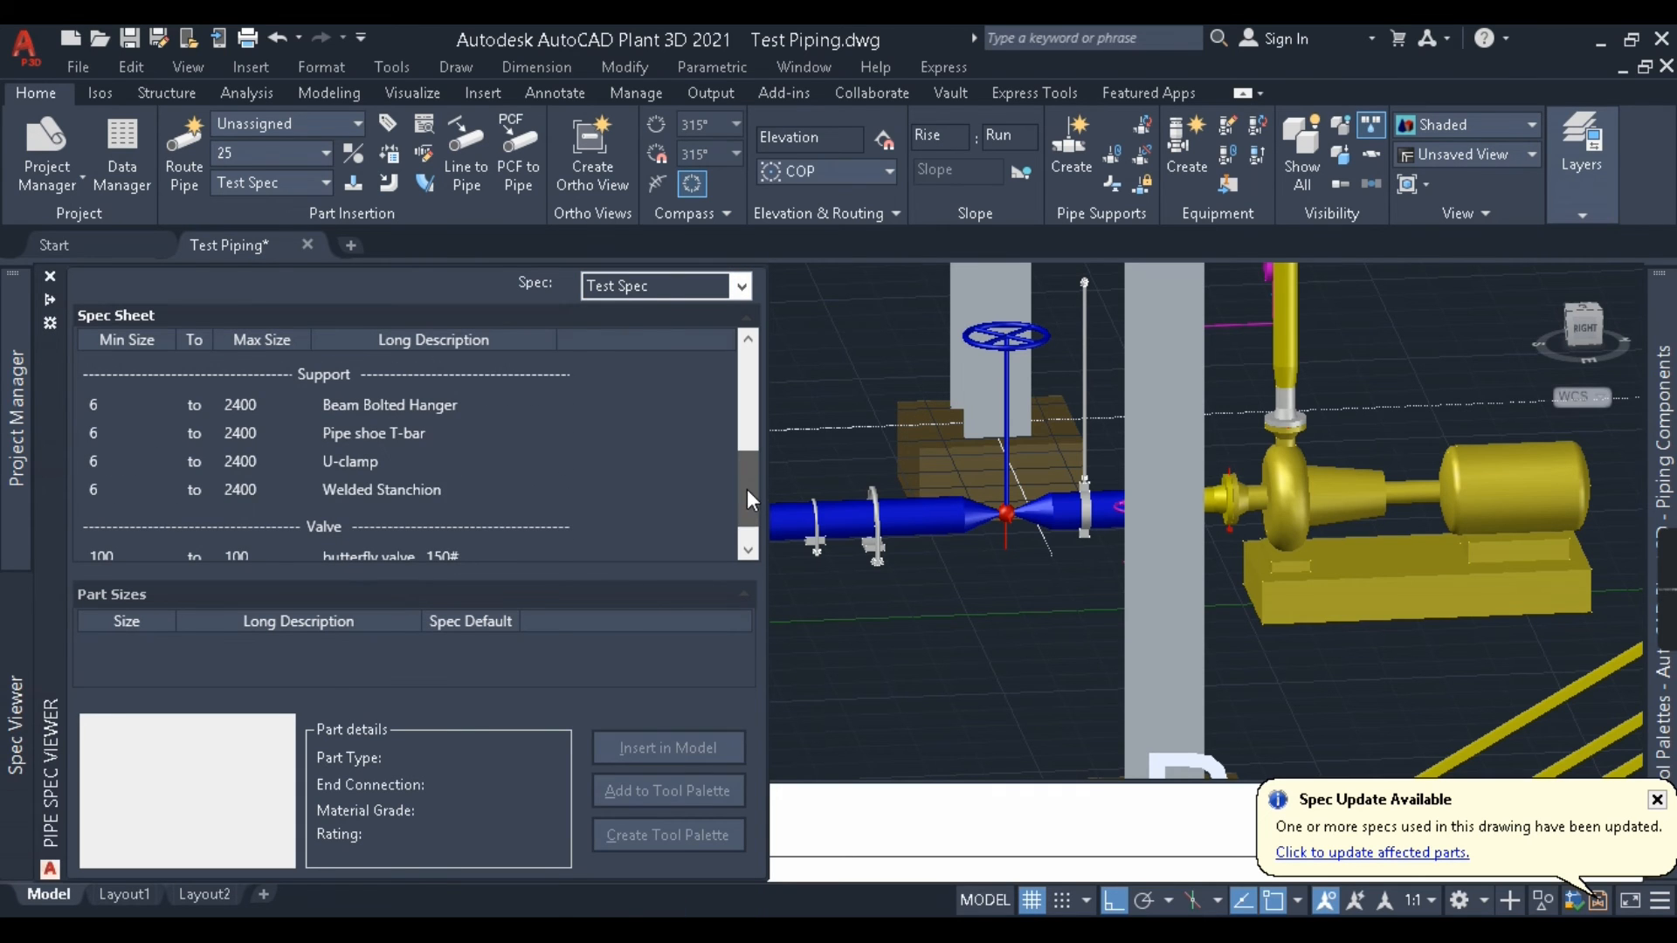
Insert the Welded Stanchion from Test Spec at the node of the pipe elbow below the vessel, using the node snap.
left_click(327, 495)
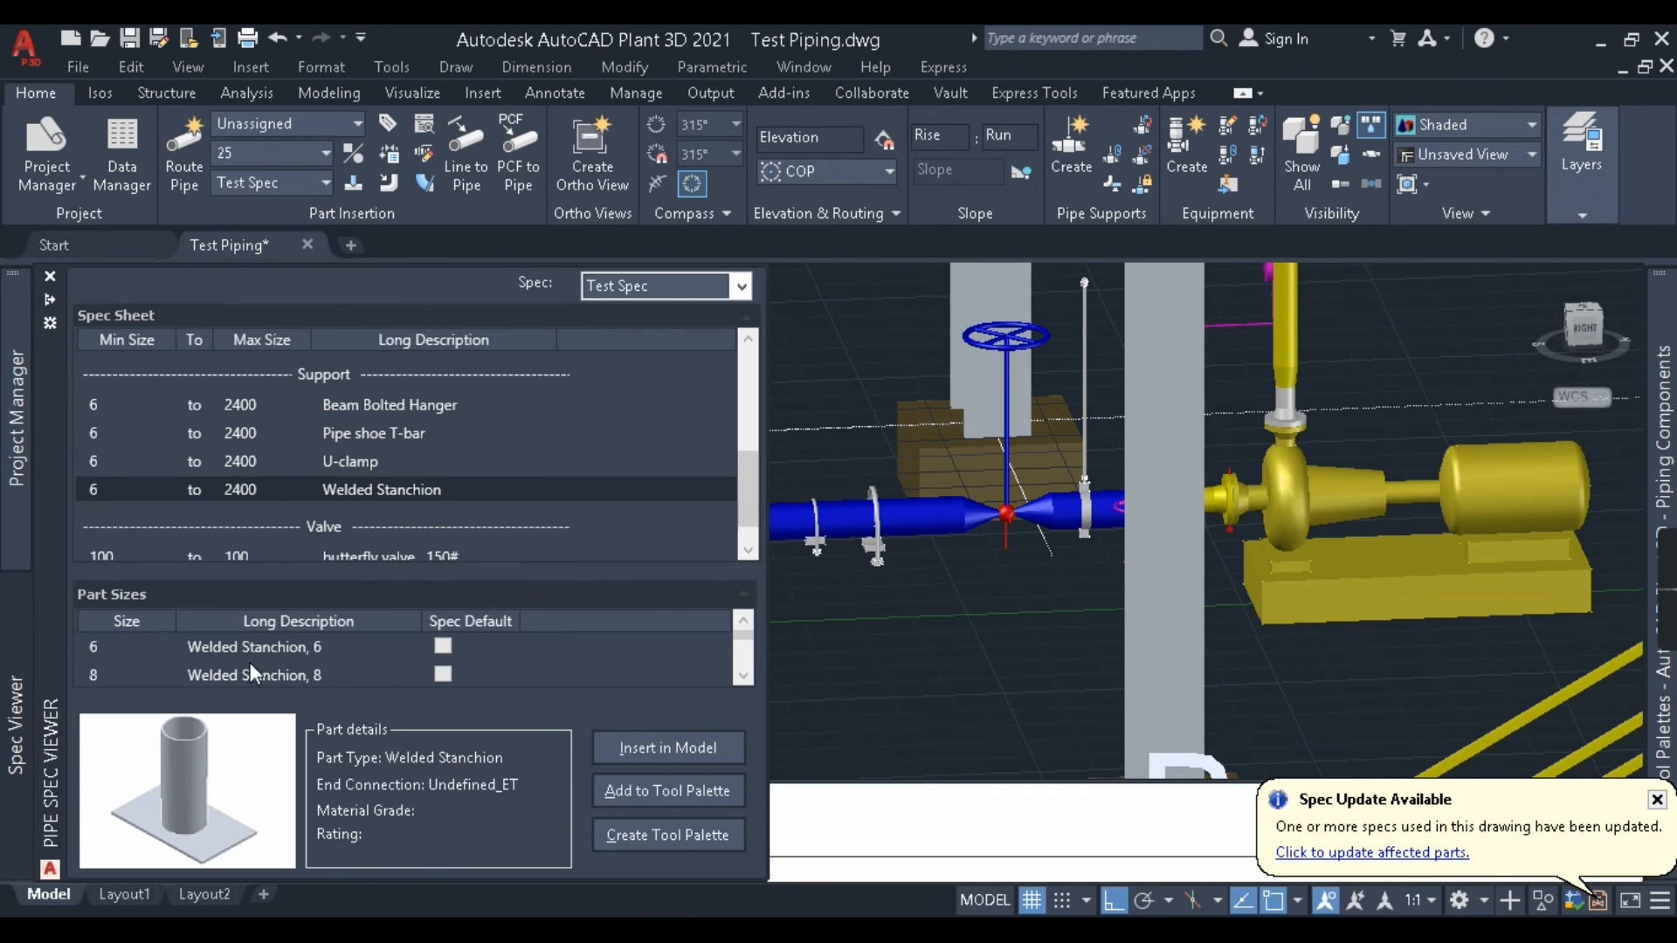
left_click(669, 754)
scroll(991, 671, "down", 5)
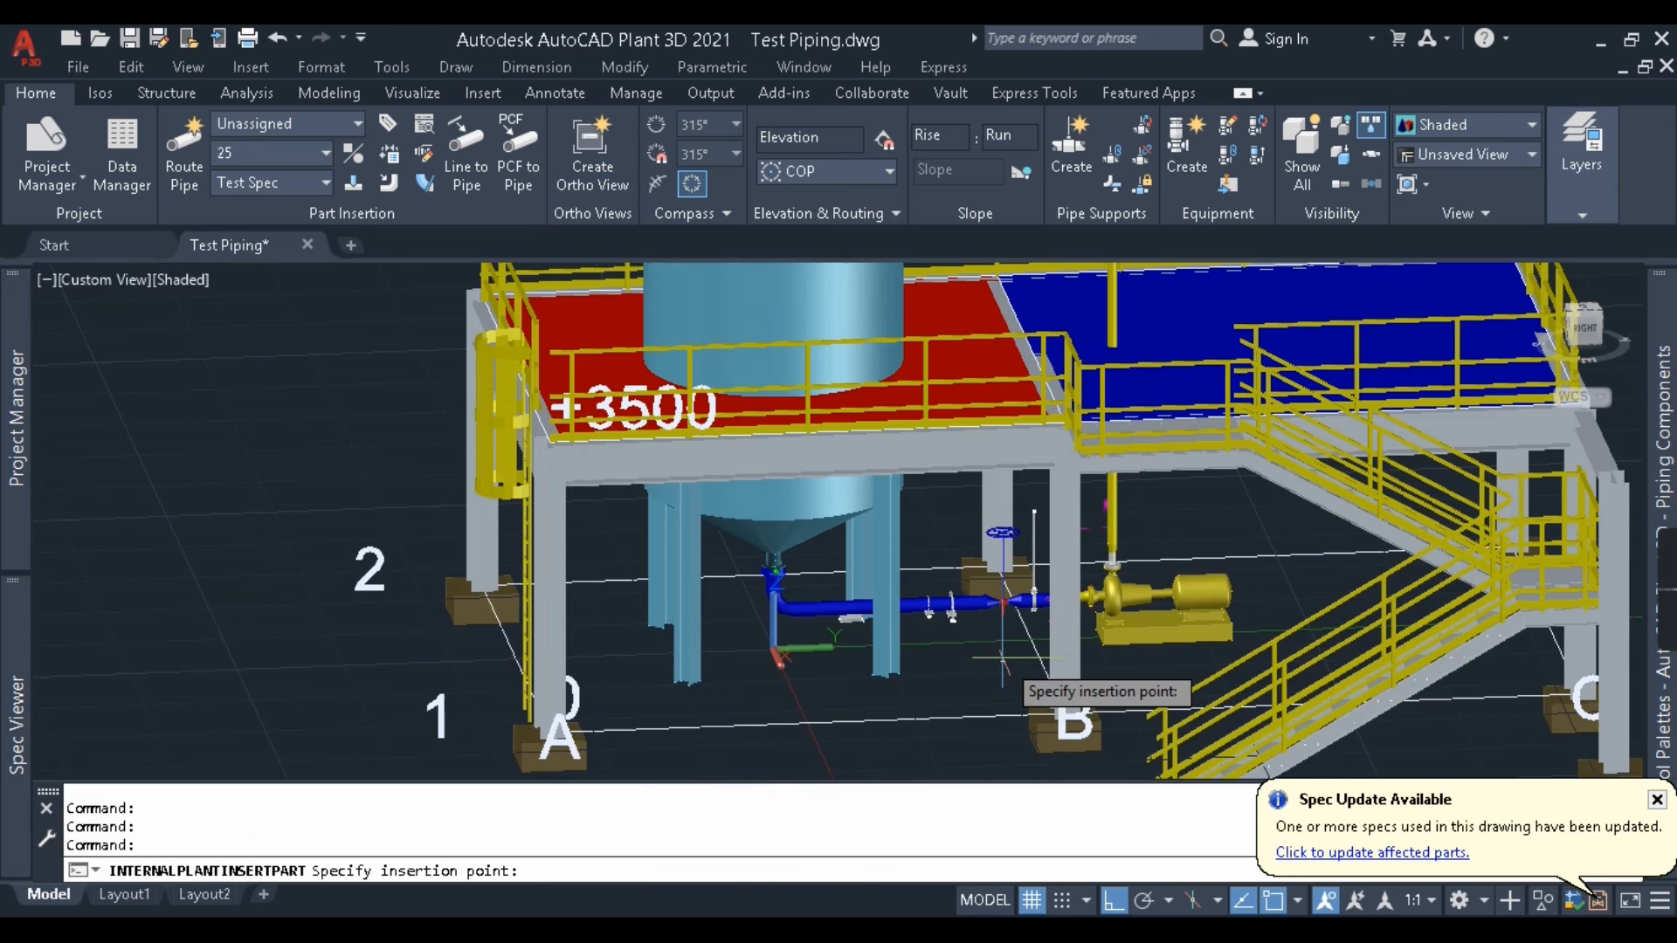
scroll(795, 664, "up", 7)
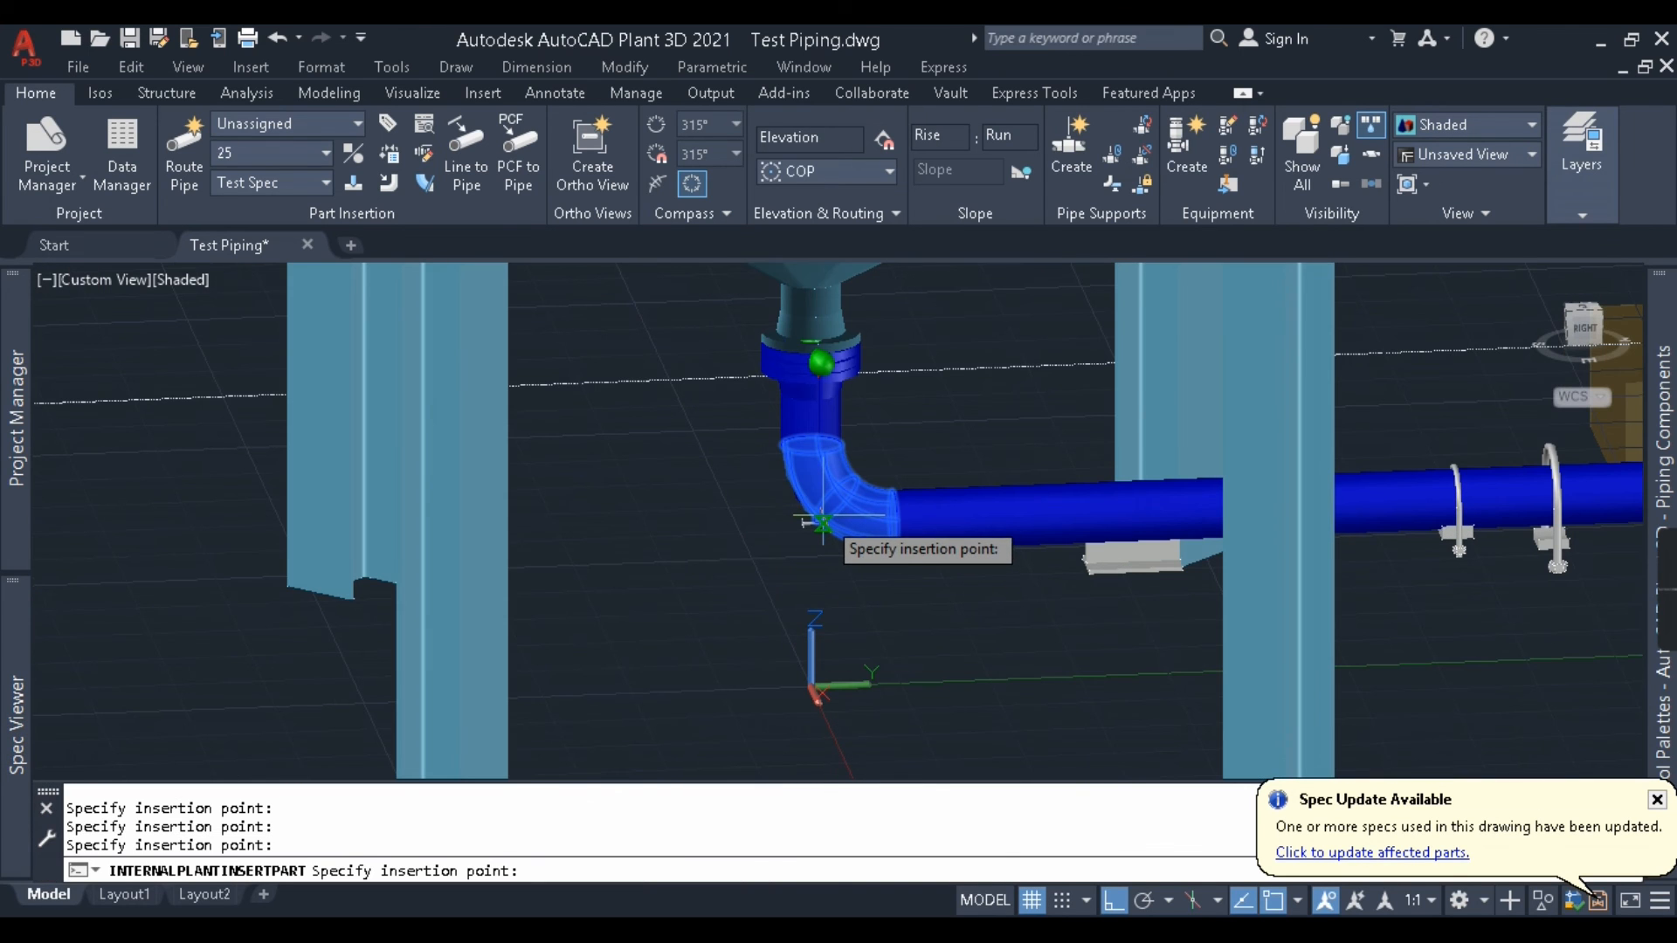
type("noc")
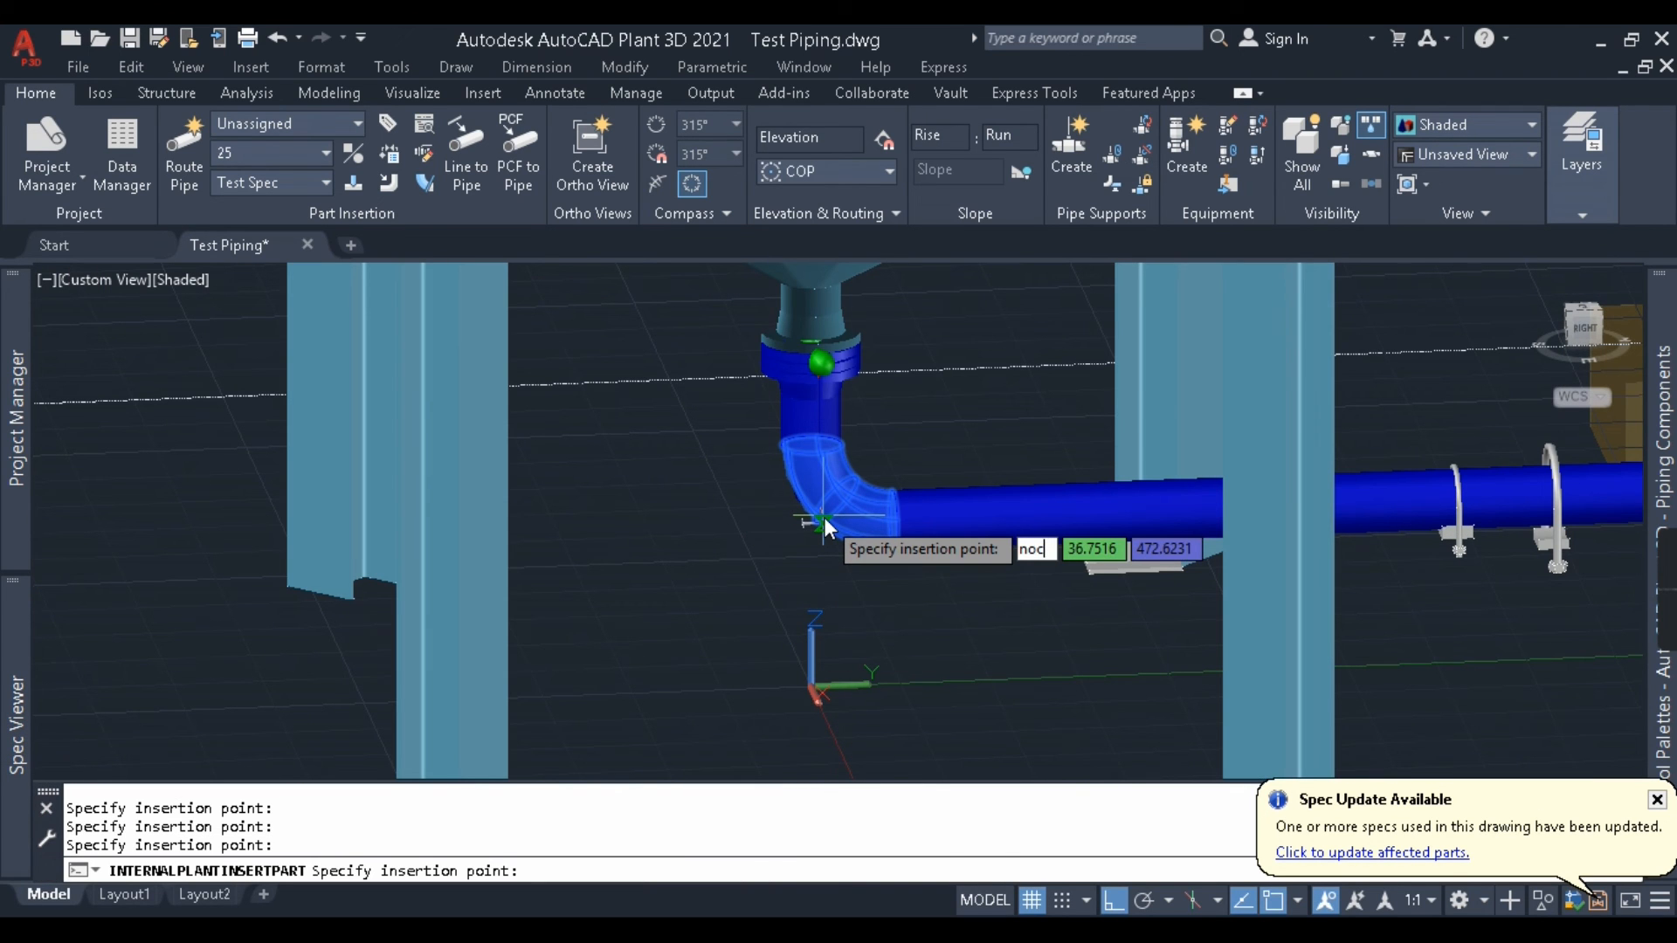
key("BackSpace")
type("d")
key("Return")
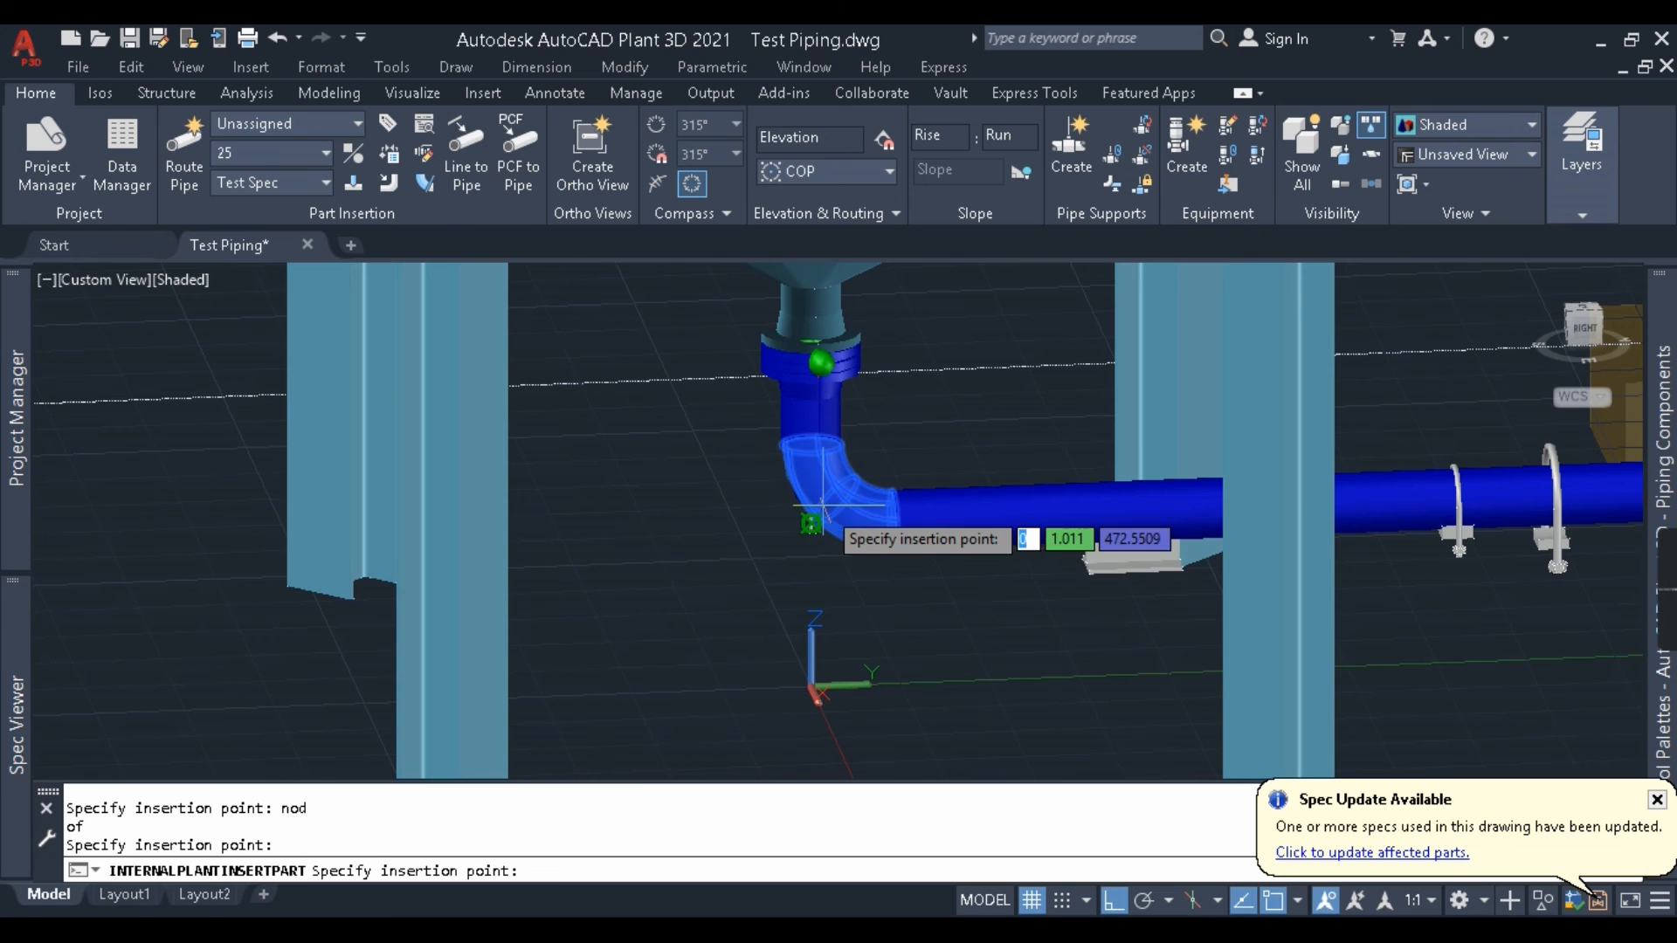
left_click(821, 505)
key("Escape")
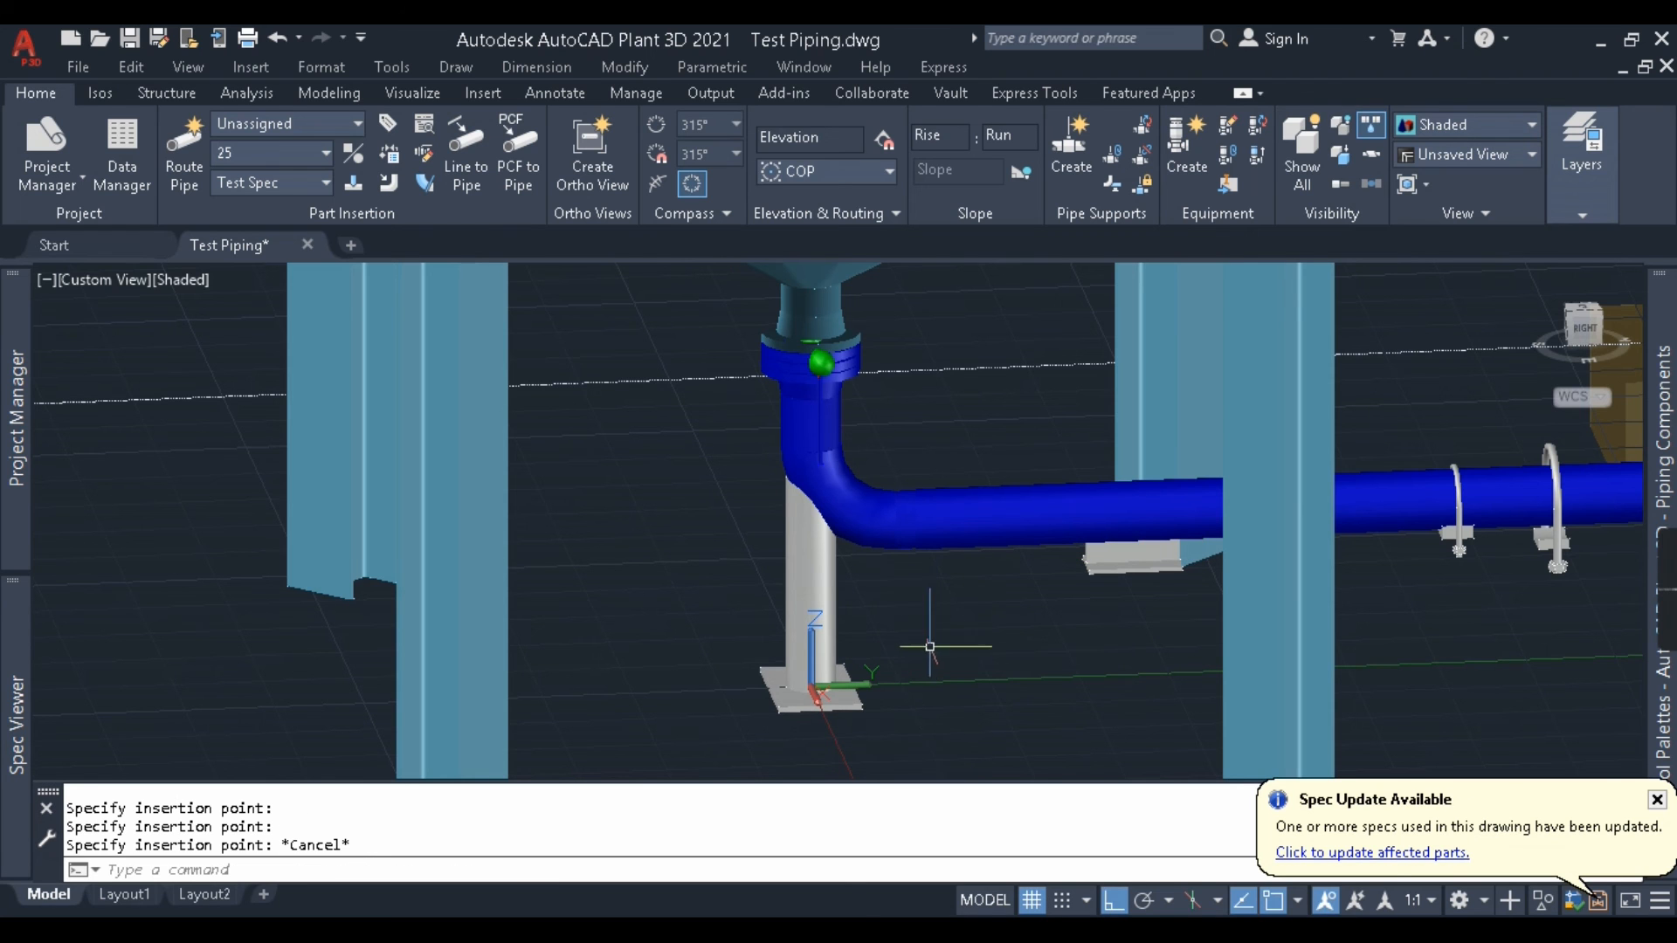
Check the size properties of the inserted Welded Stanchion and of the adjoining horizontal pipe.
scroll(823, 612, "down", 2)
scroll(823, 612, "up", 2)
middle_click_drag(823, 611, 774, 590, "shift")
double_click(774, 590)
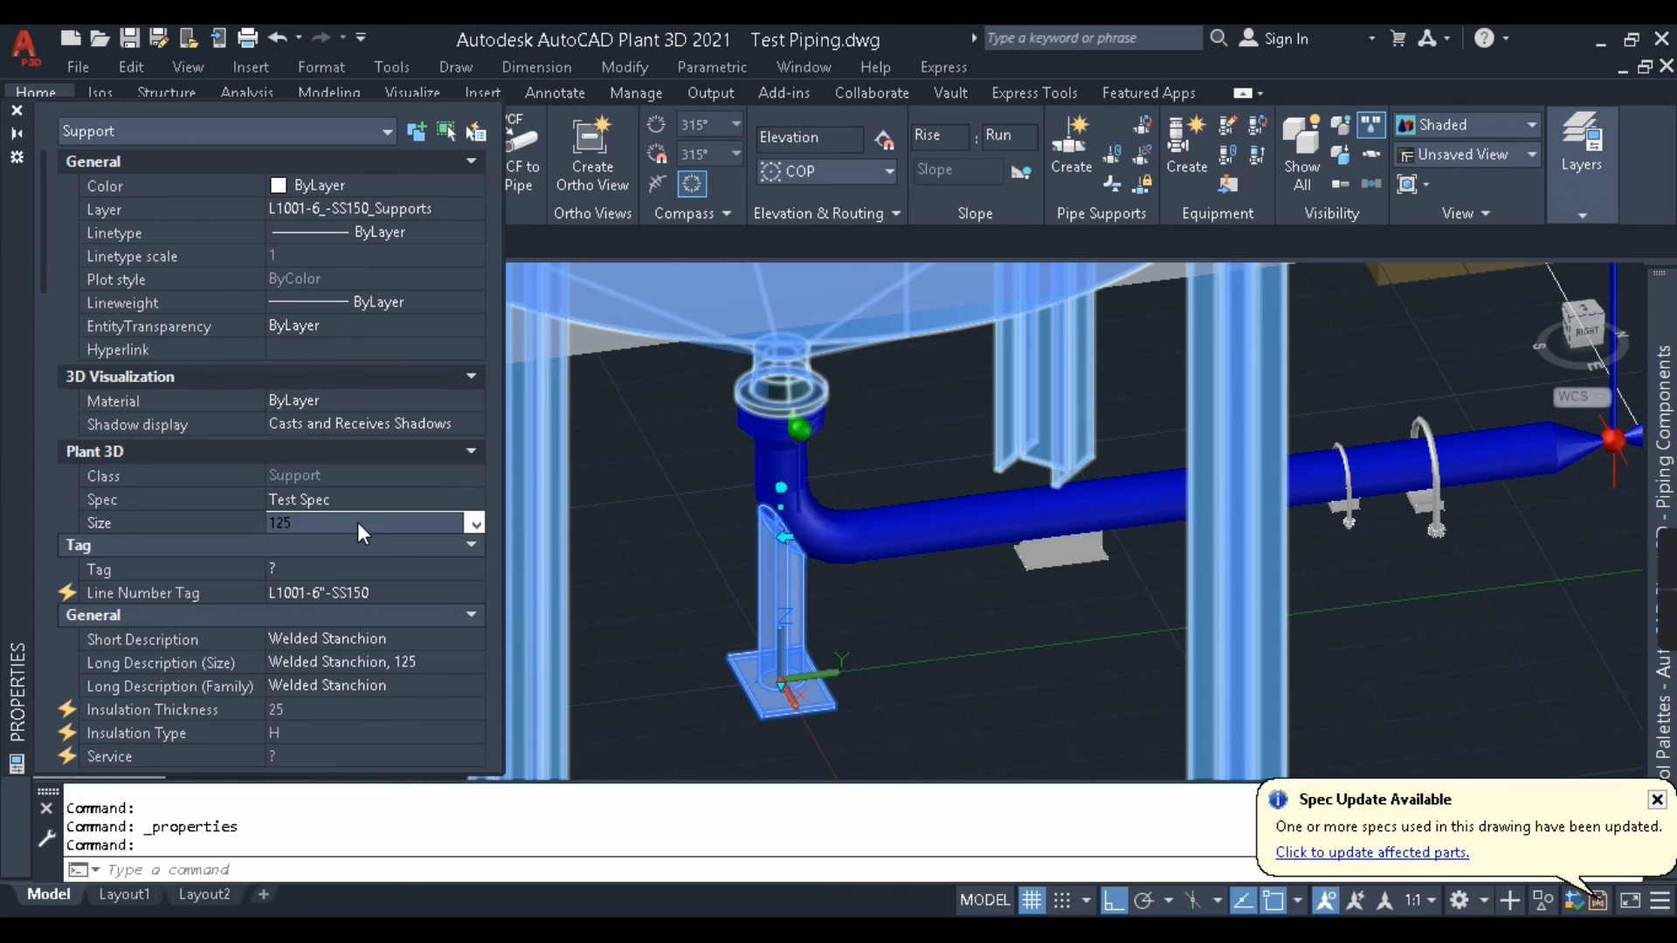
key("Escape")
left_click(882, 545)
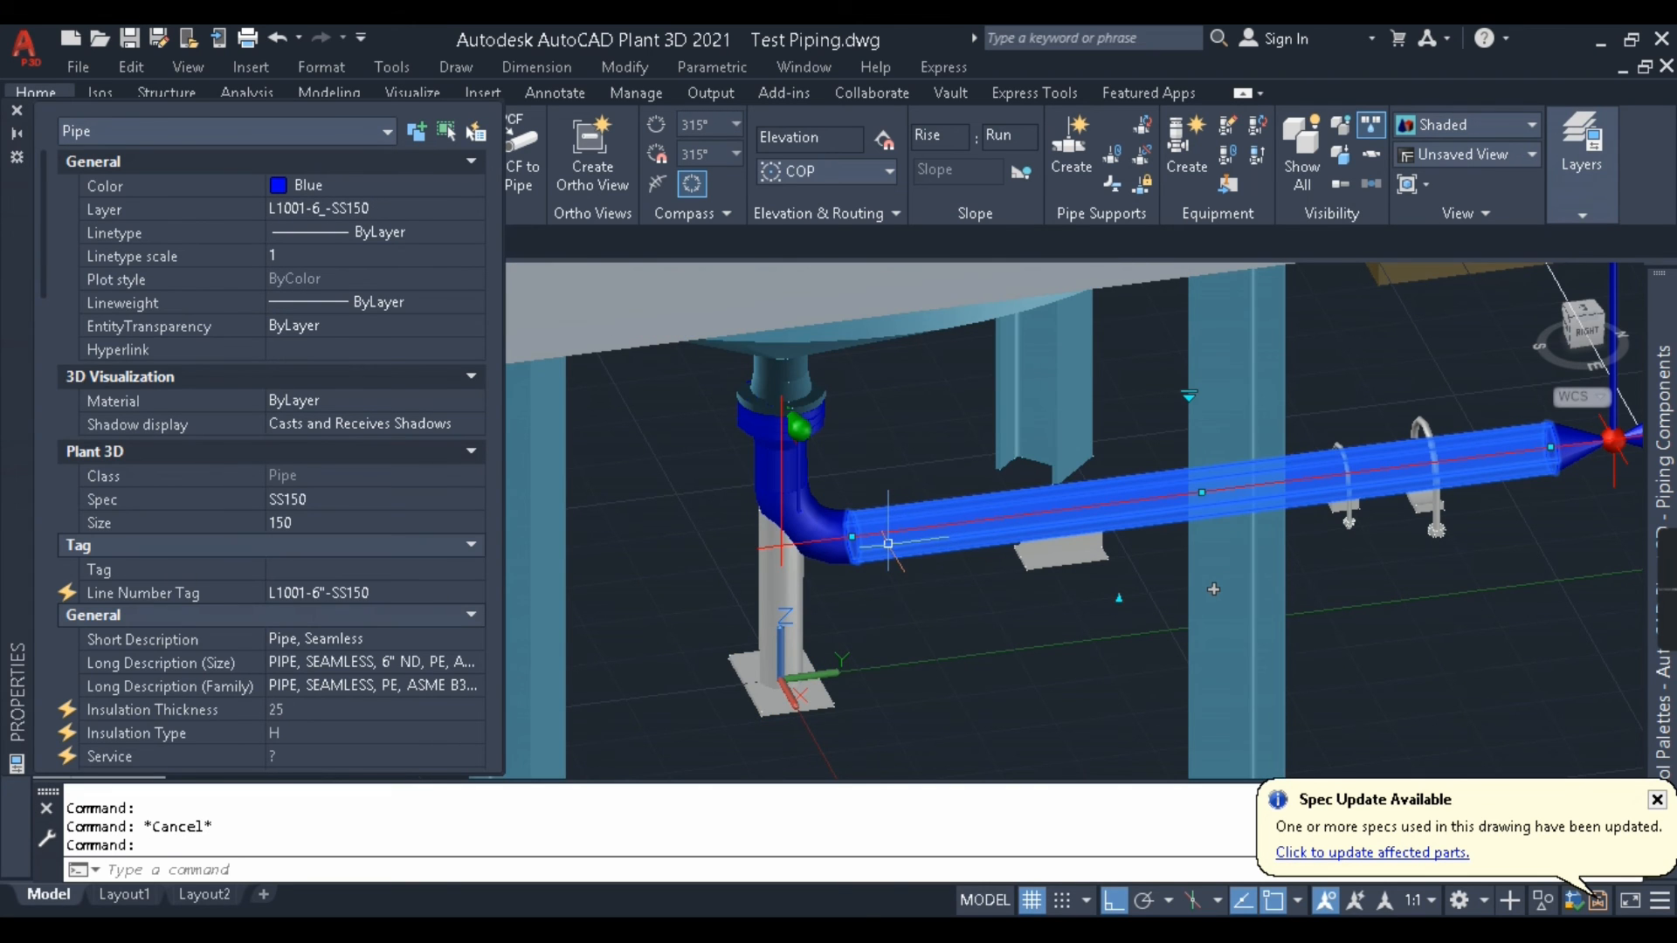
key("Escape")
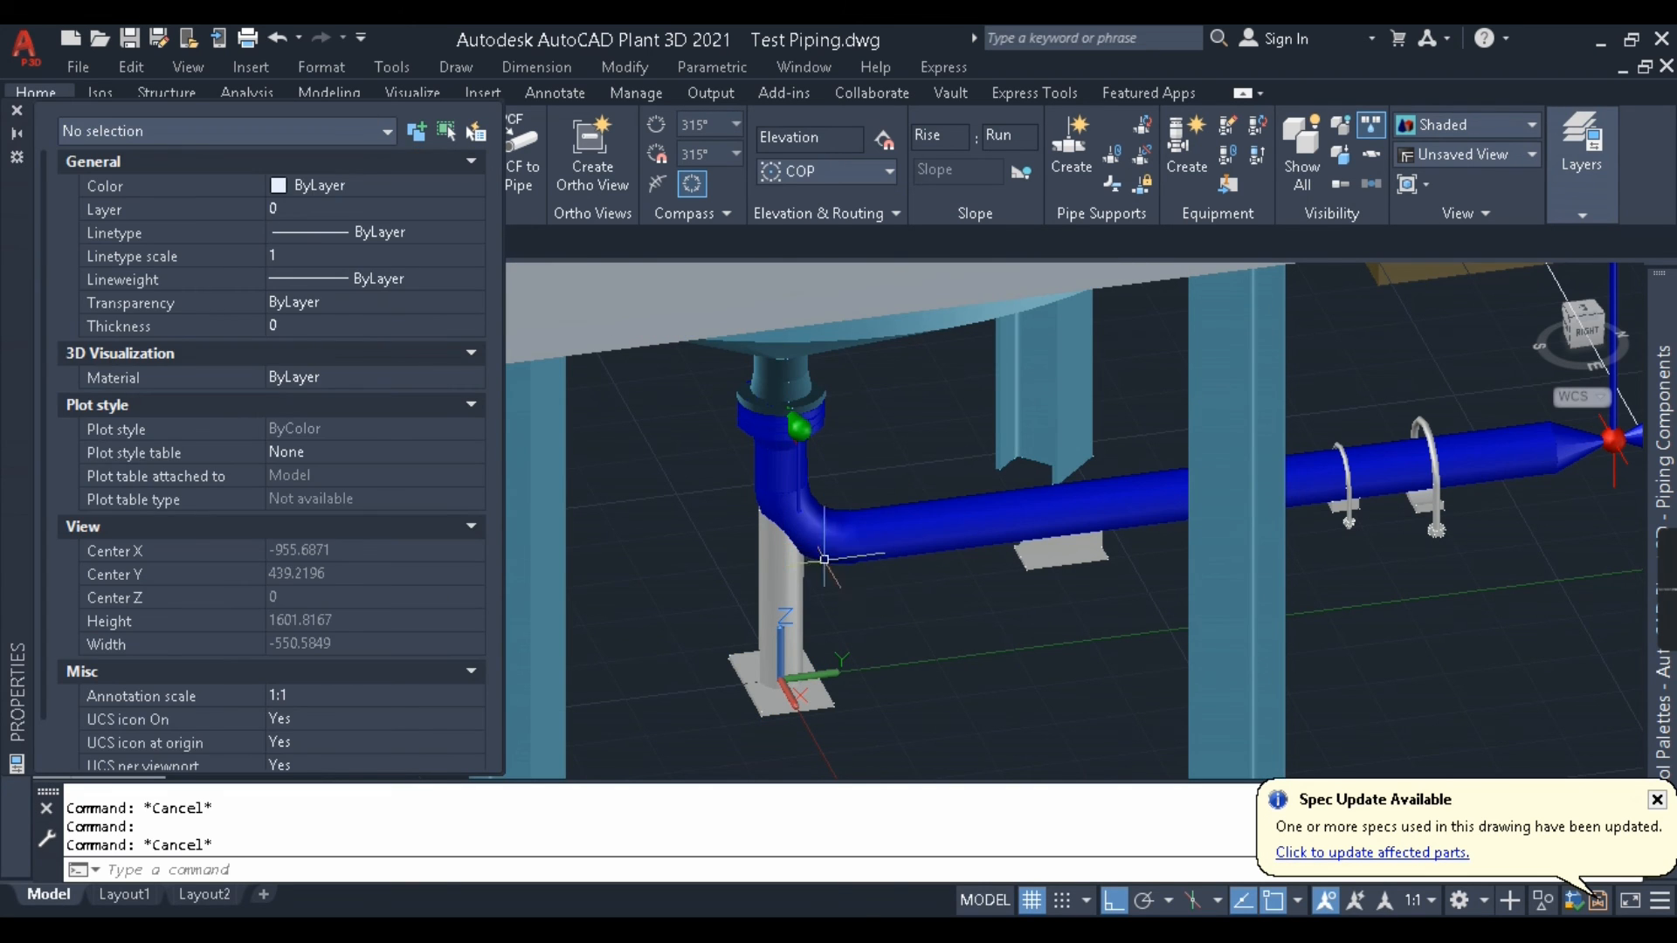
Set the size of the Welded Stanchion under the elbow to 150.
left_click(769, 573)
left_click(318, 509)
left_click(321, 519)
left_click(320, 516)
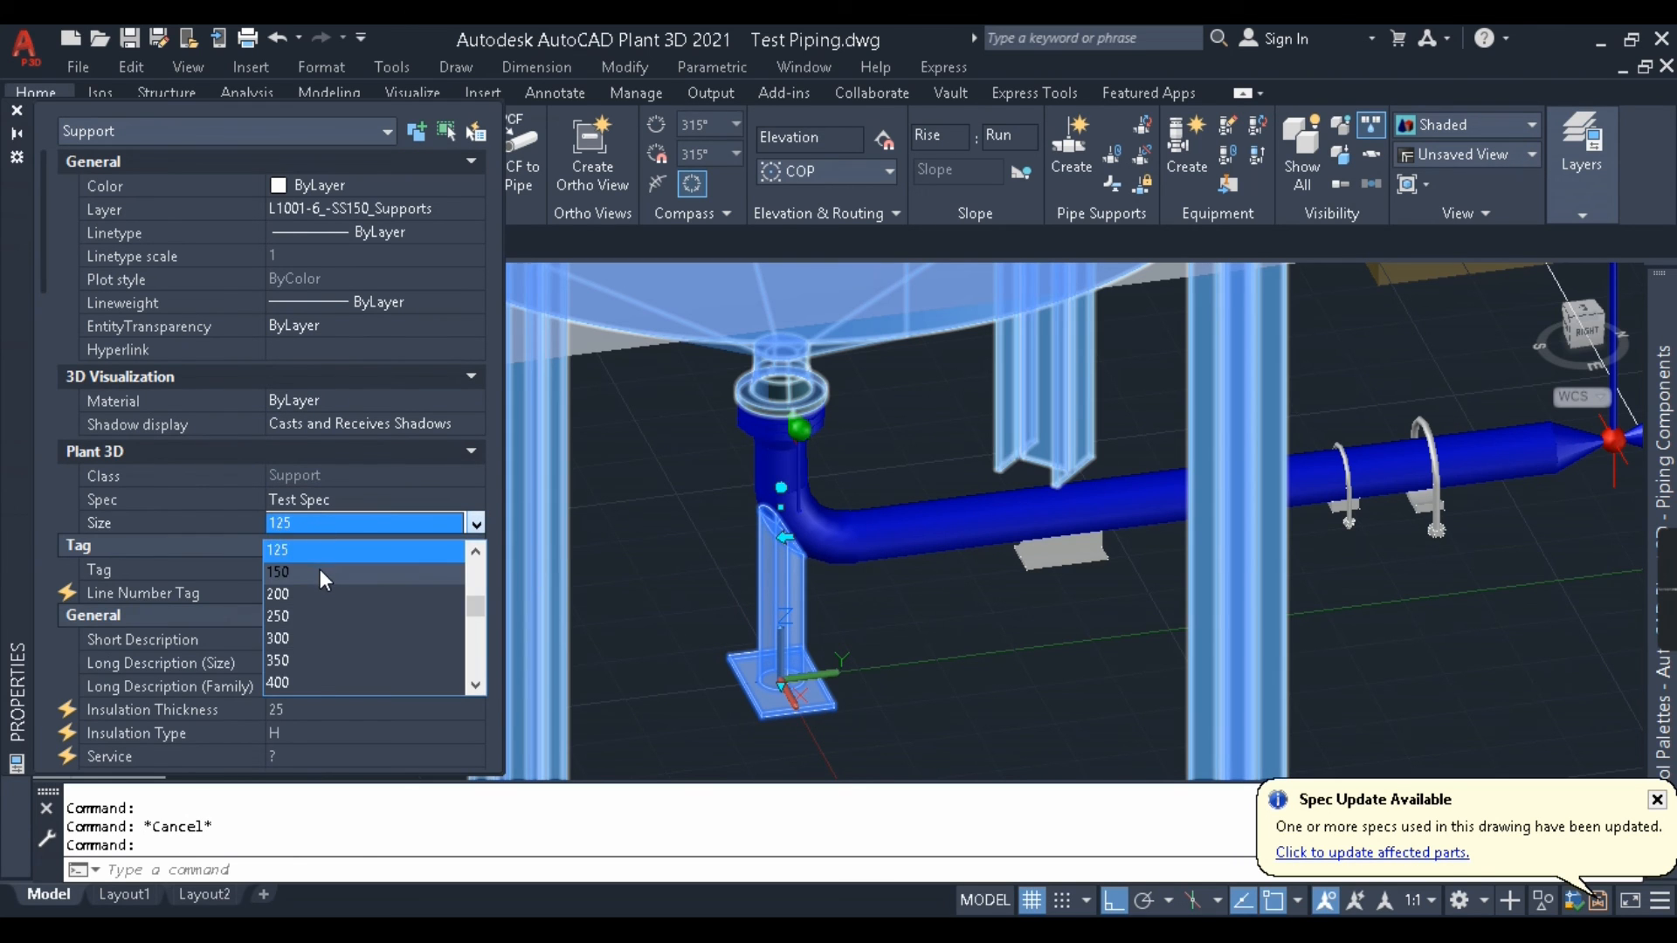
left_click(320, 568)
key("Escape")
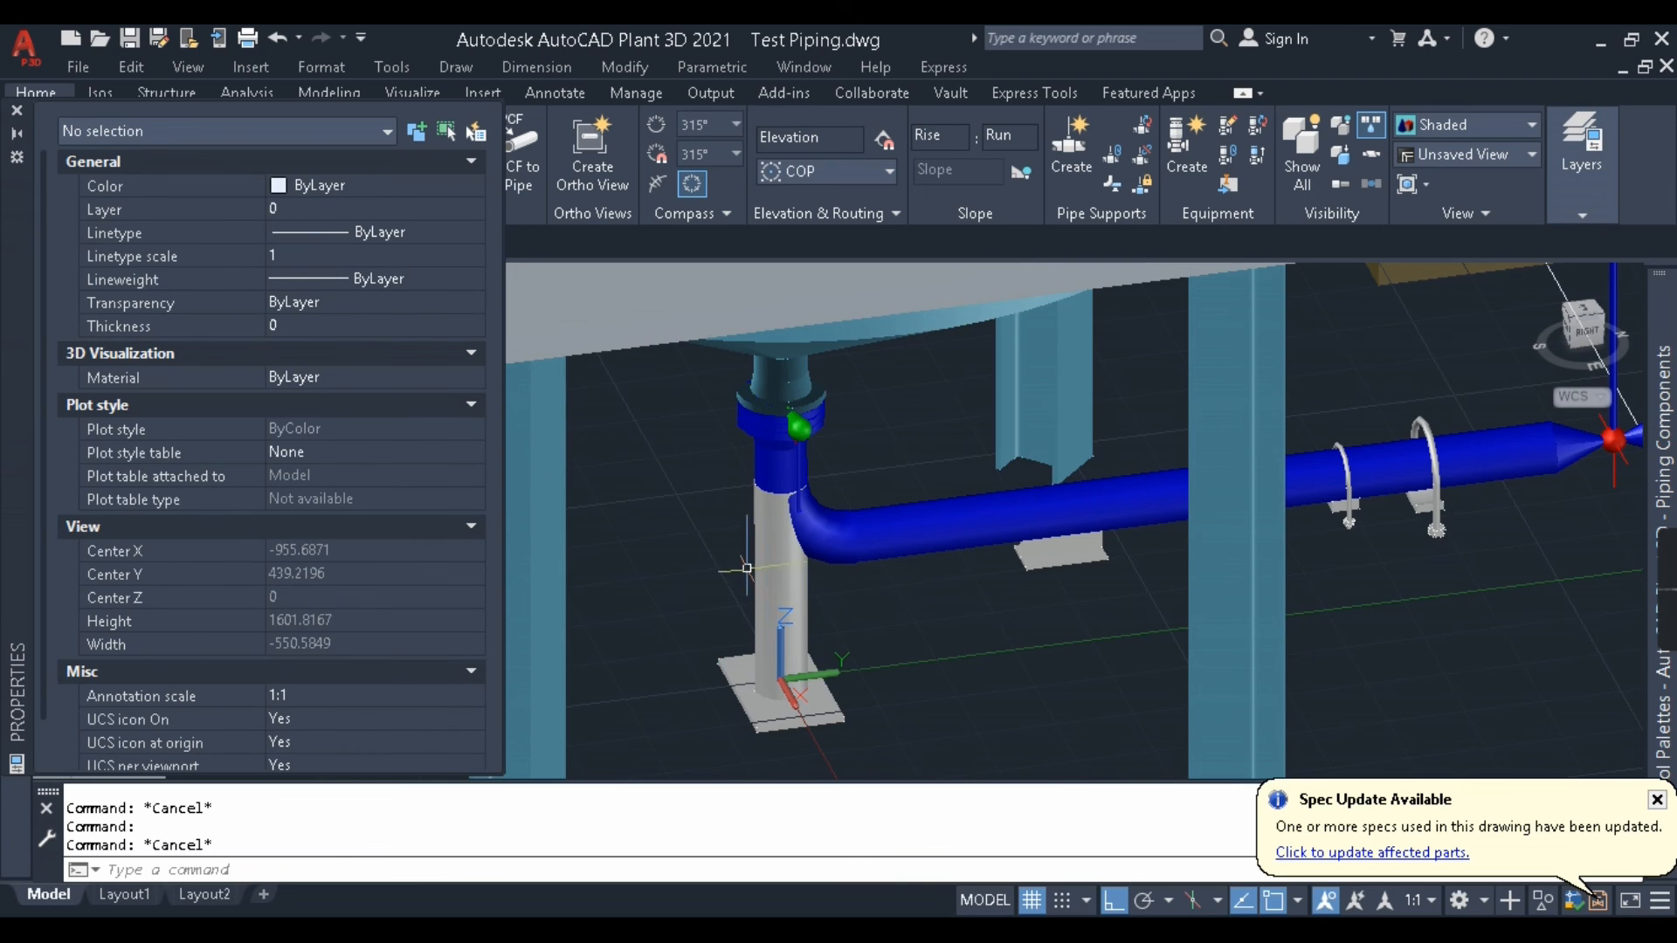
Set the Welded Stanchion's size back to 125.
left_click(768, 583)
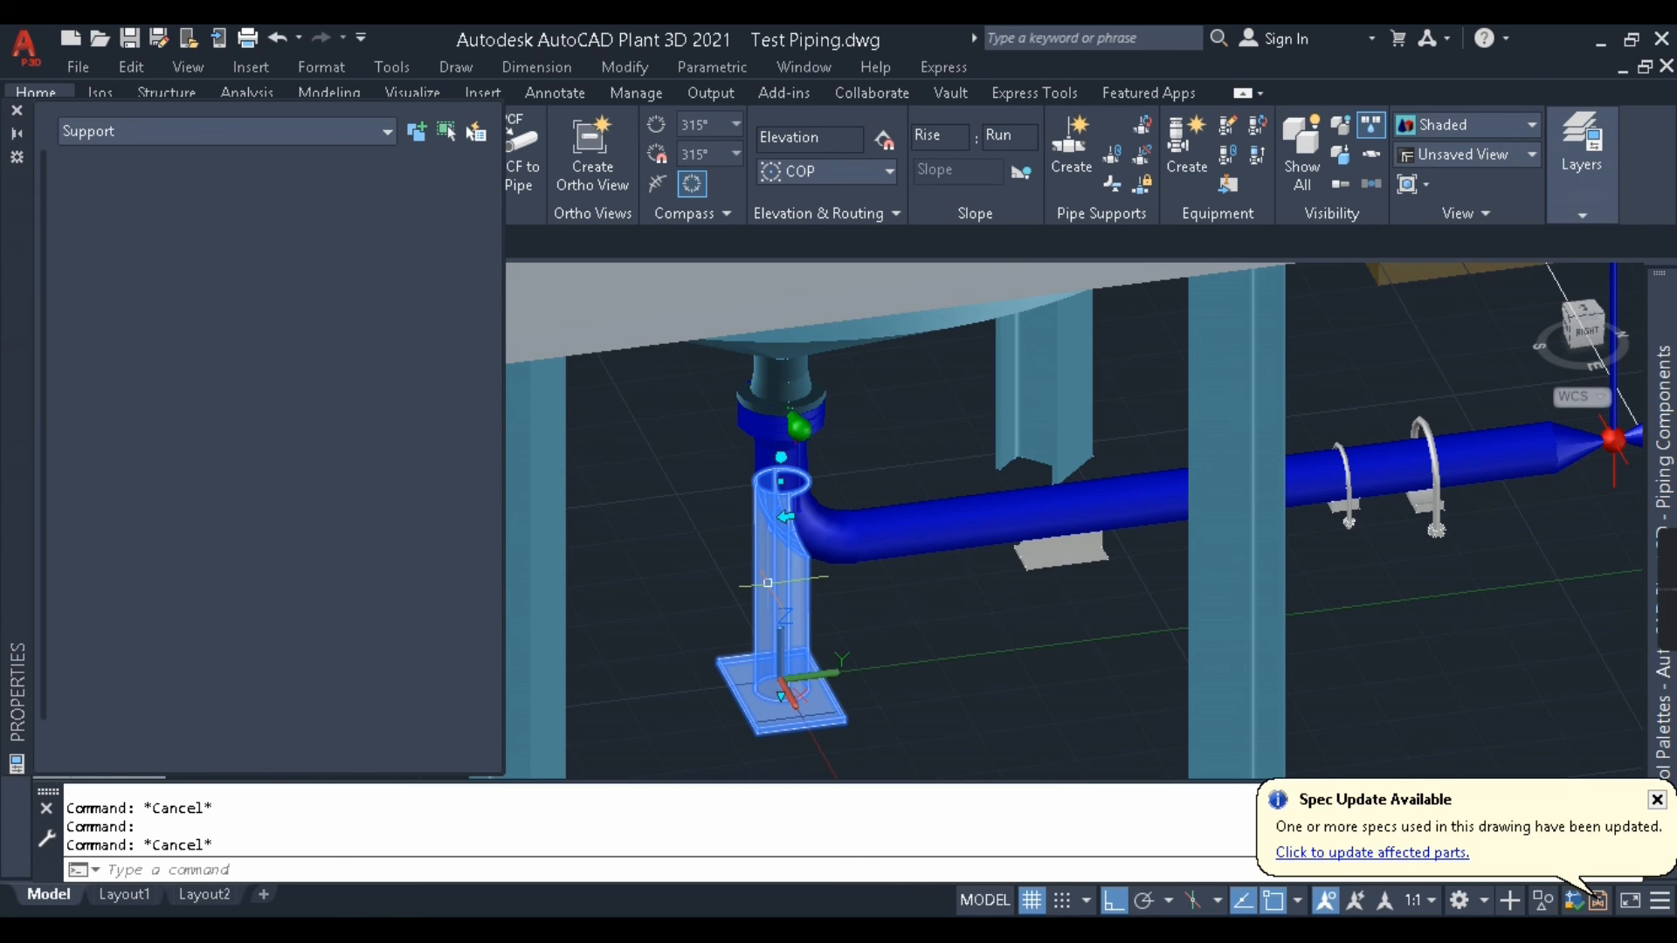
left_click(385, 526)
left_click(384, 526)
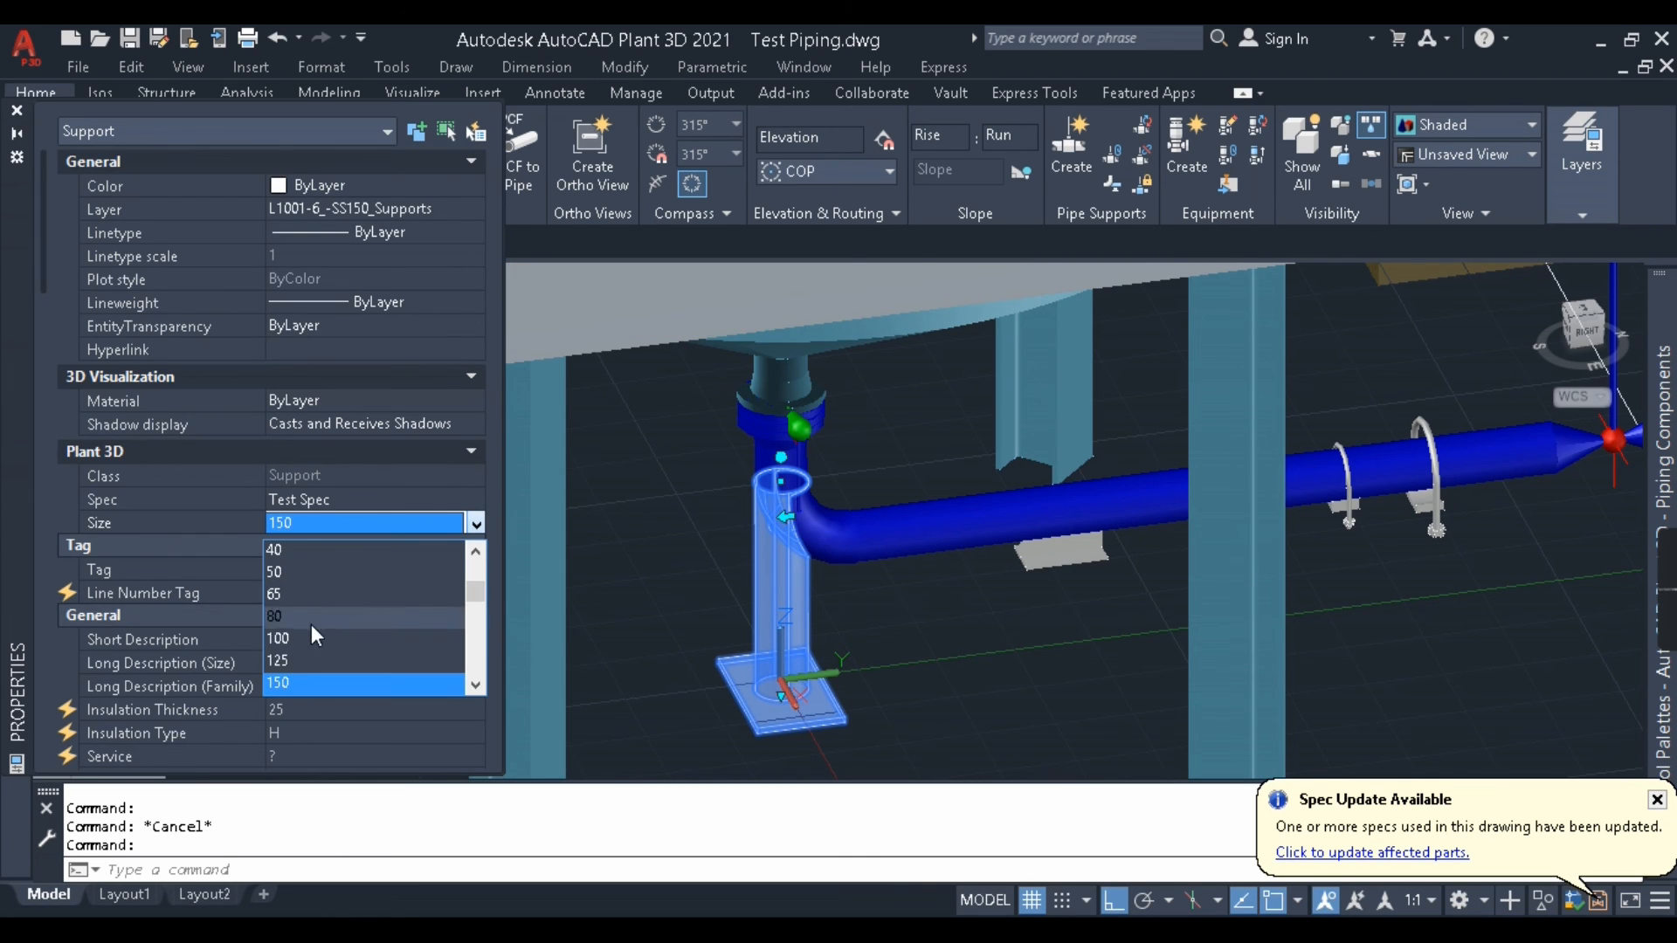
left_click(306, 661)
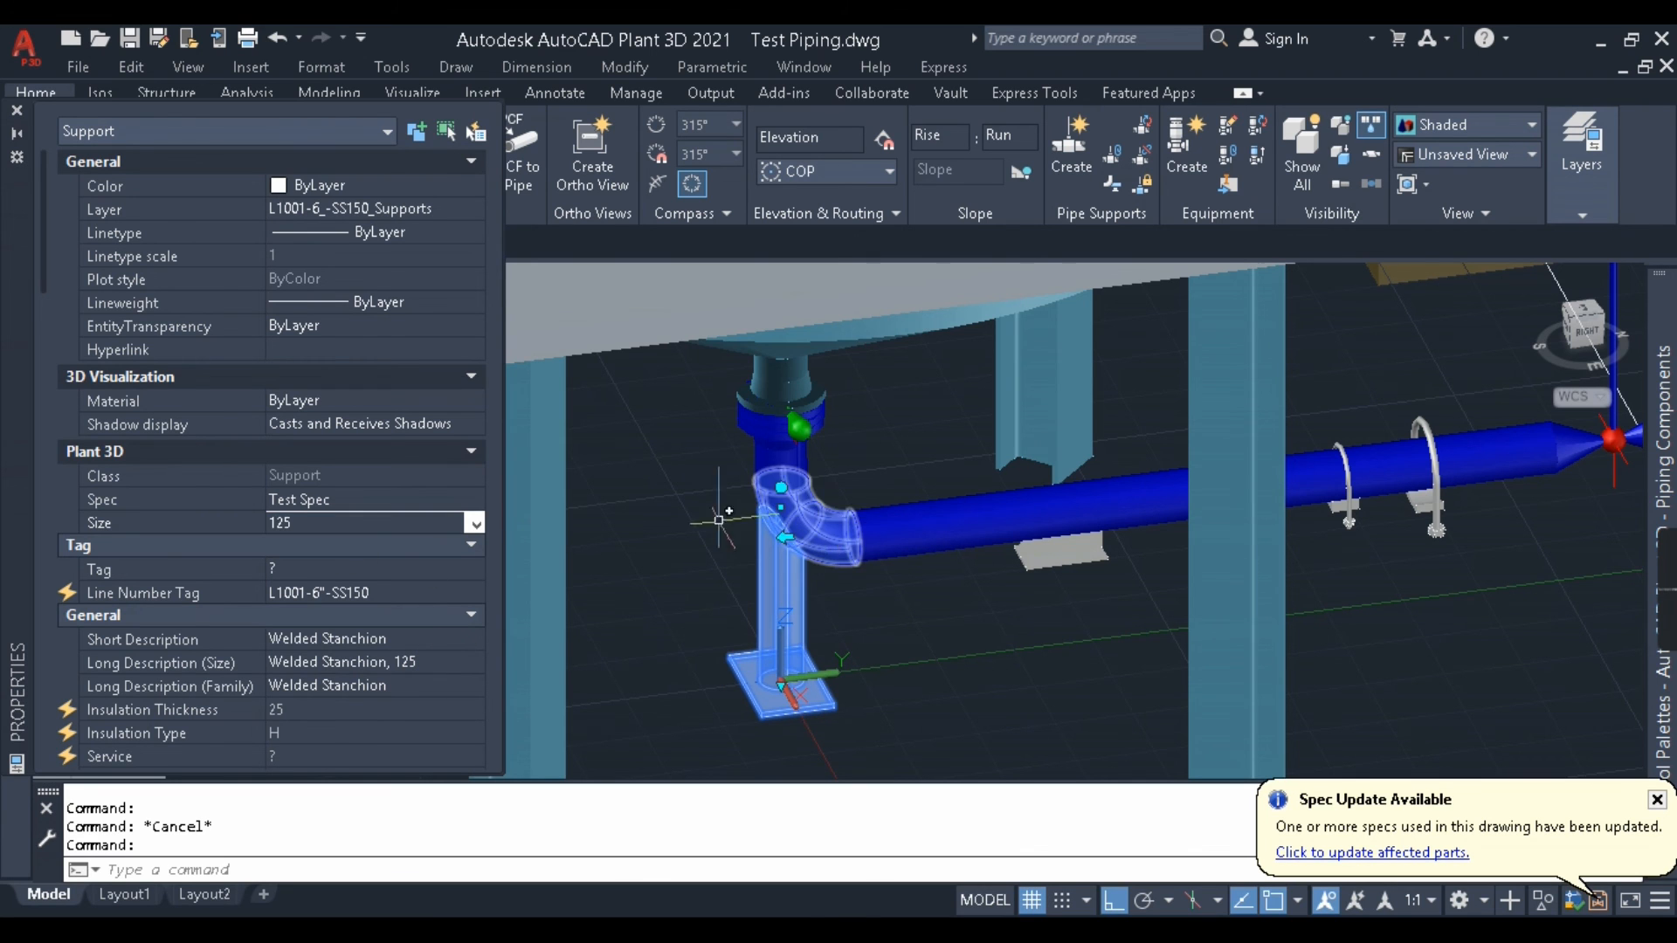
key("Escape")
Examine the further properties of the Welded Stanchion under the elbow.
left_click(748, 566)
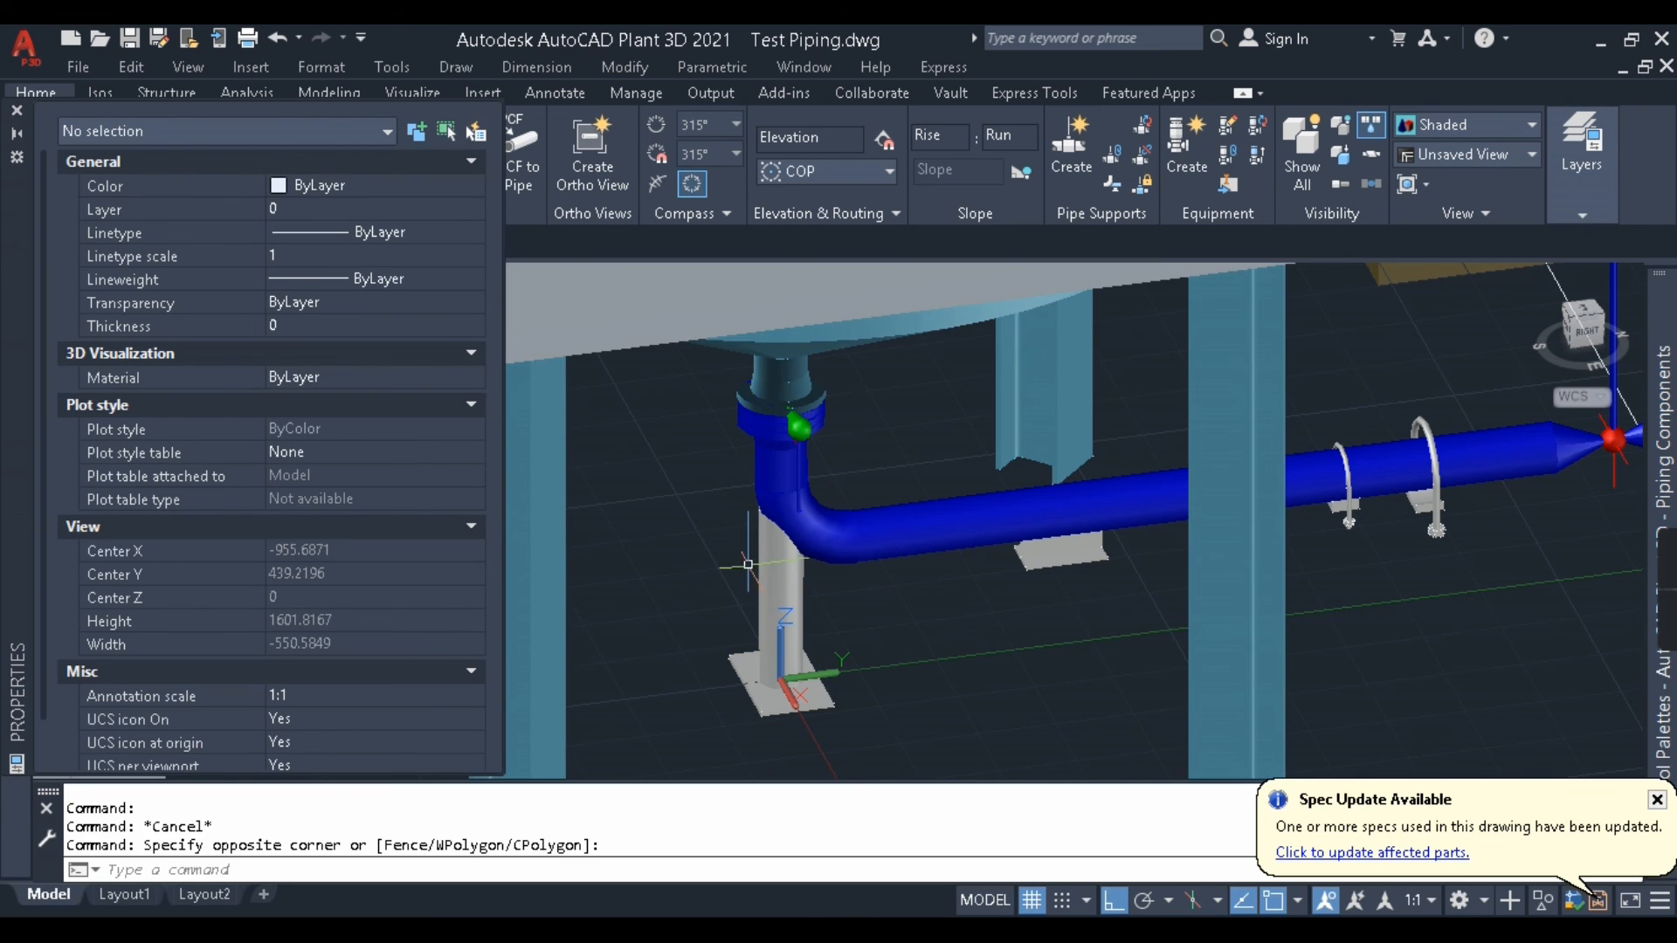
left_click(760, 557)
left_click_drag(45, 261, 56, 629)
left_click(351, 511)
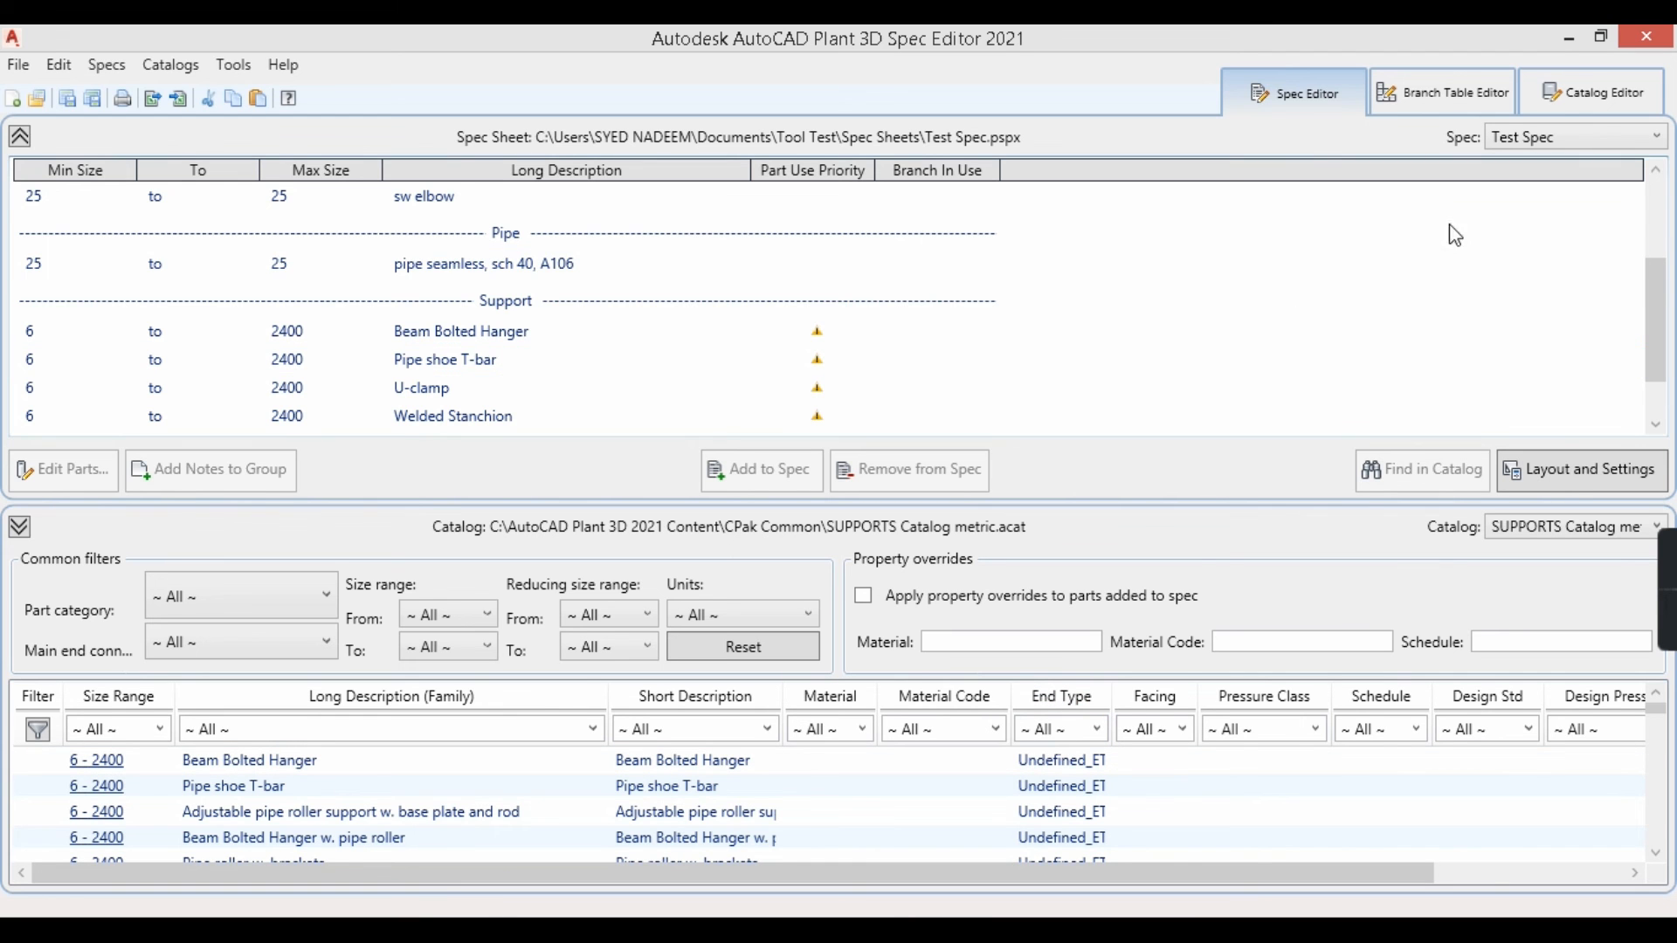
Browse the other support types in the SUPPORTS metric catalog in the Catalog Editor and return to the Plant 3D model.
left_click(1579, 101)
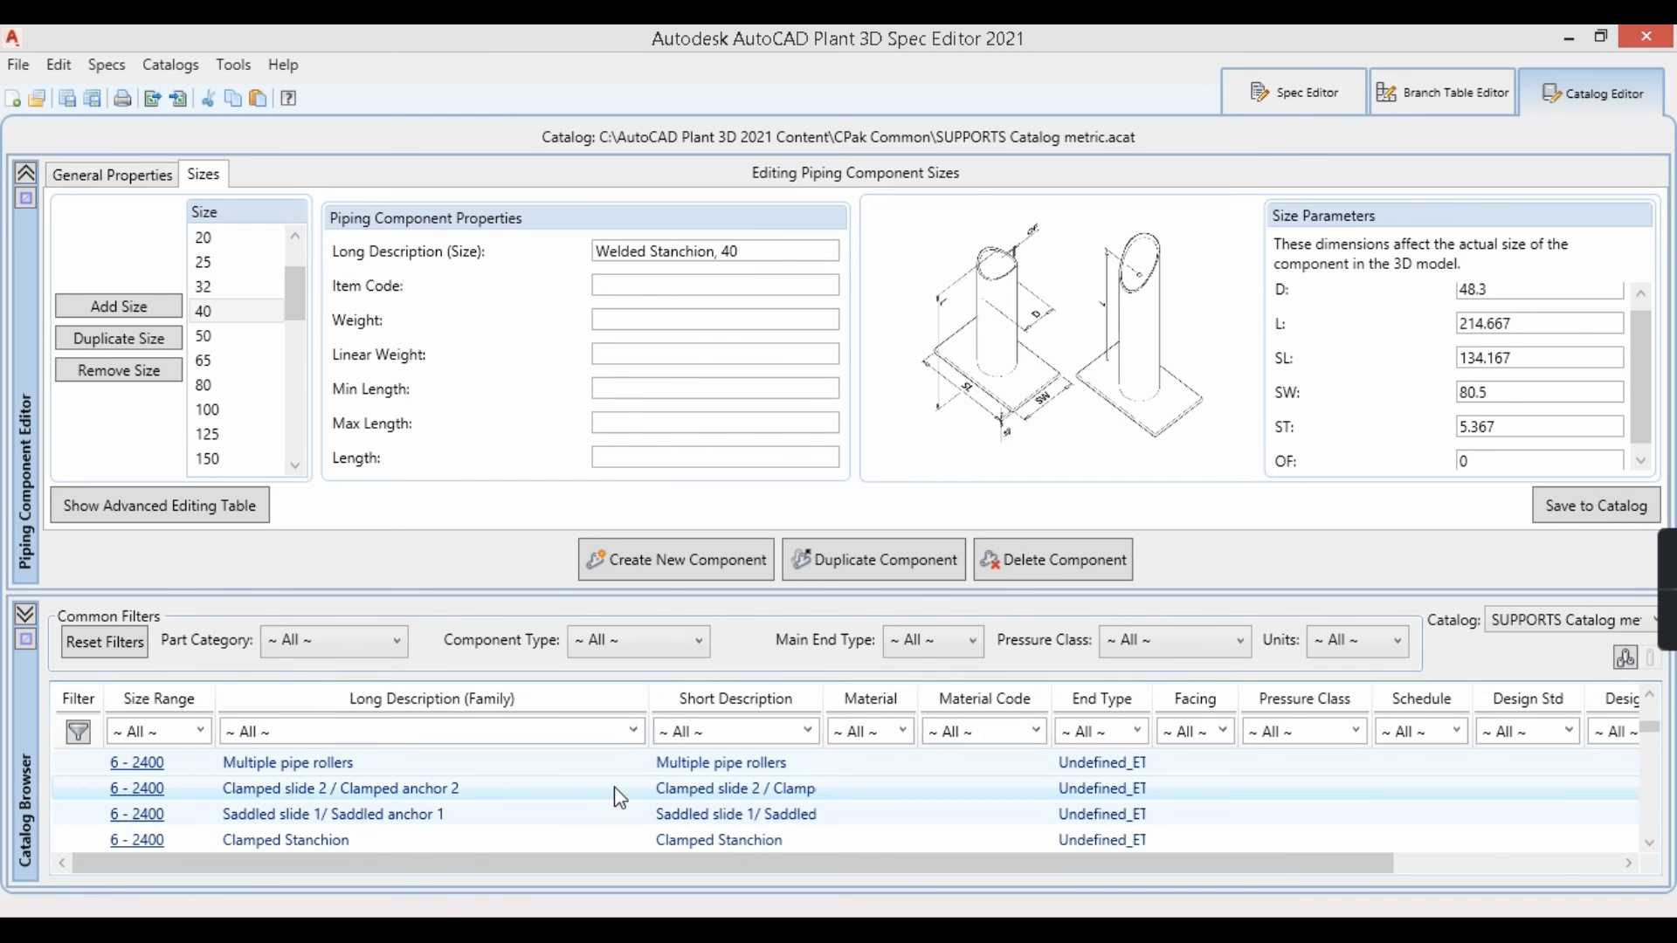
scroll(786, 814, "down", 10)
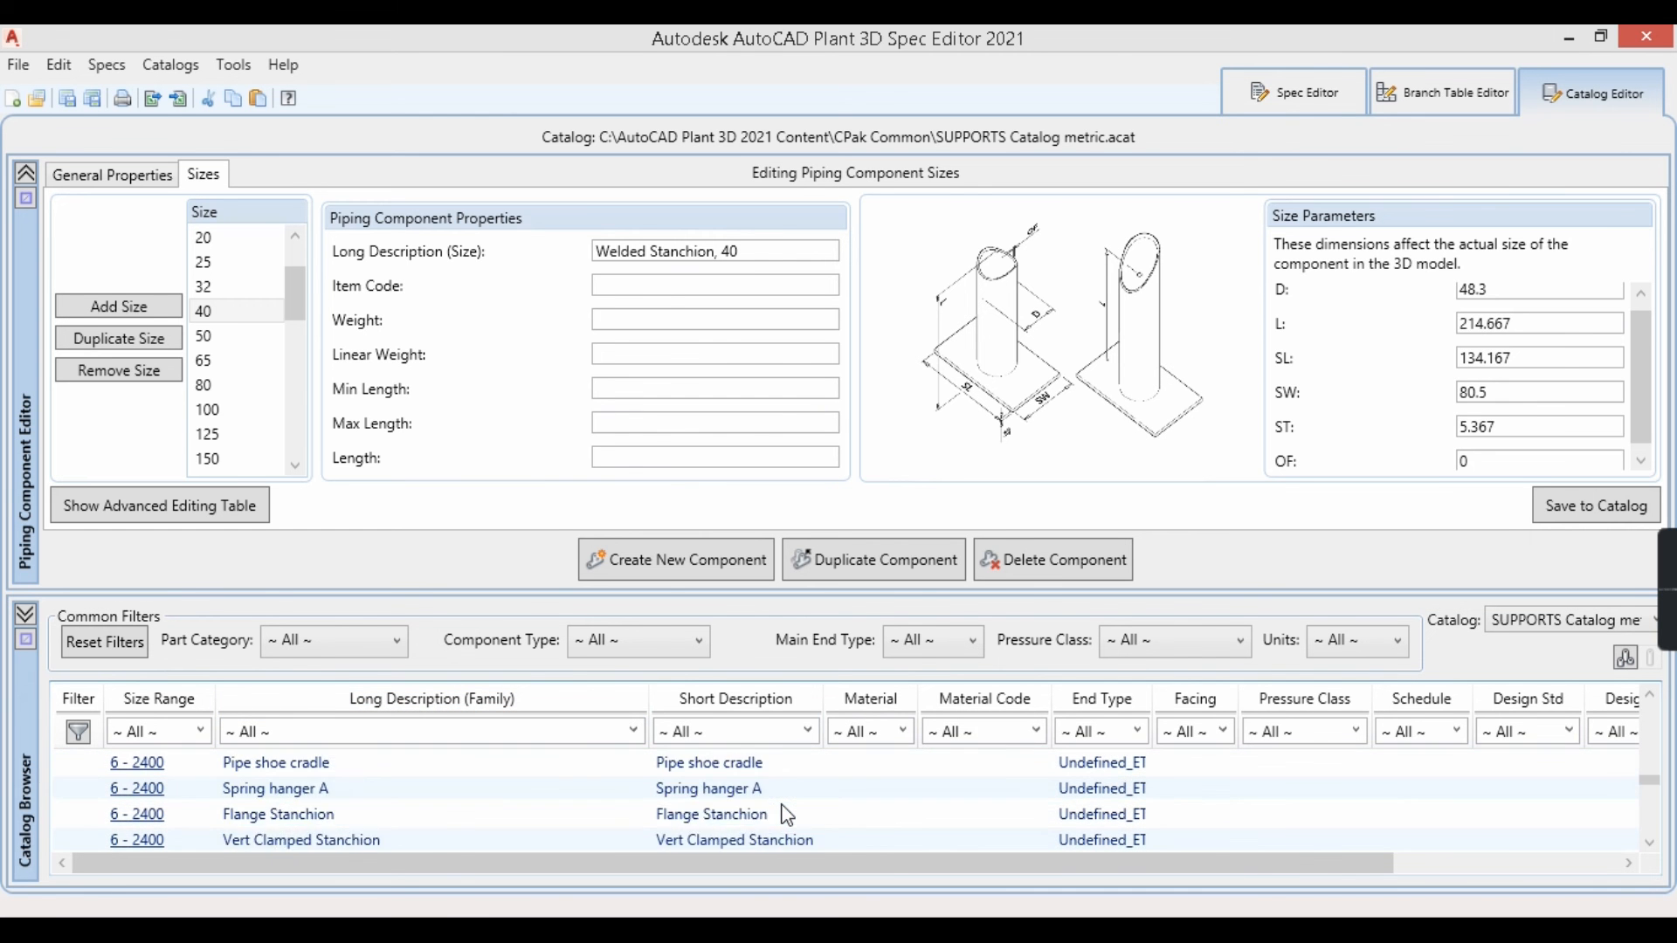
left_click(1569, 37)
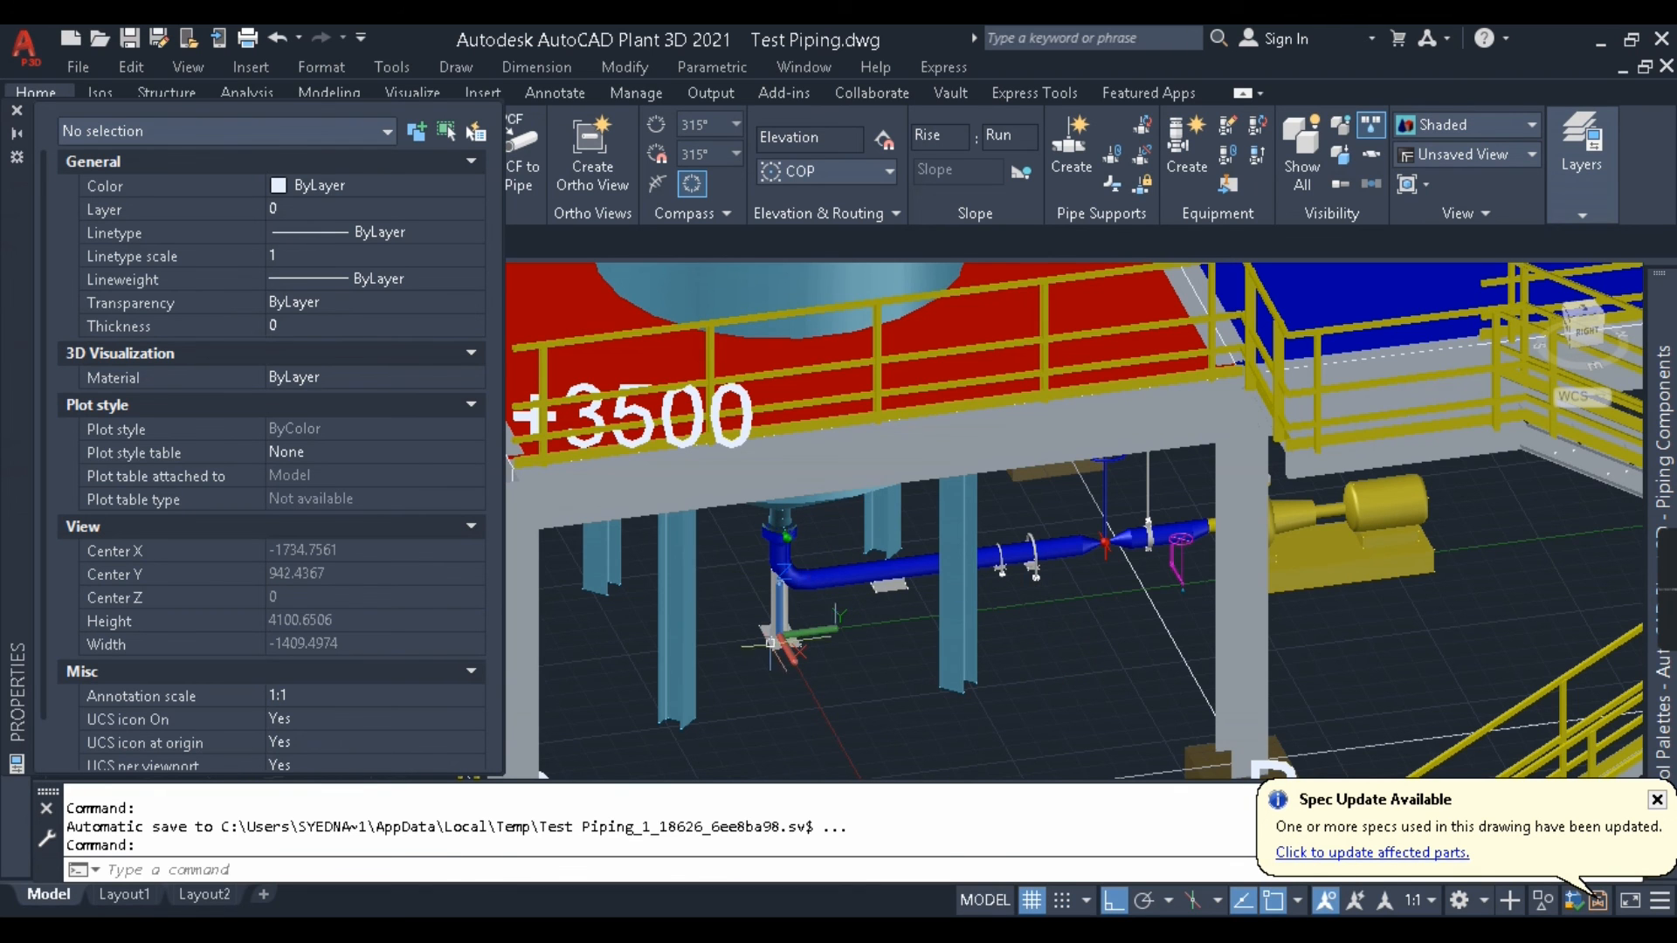
scroll(940, 612, "up", 4)
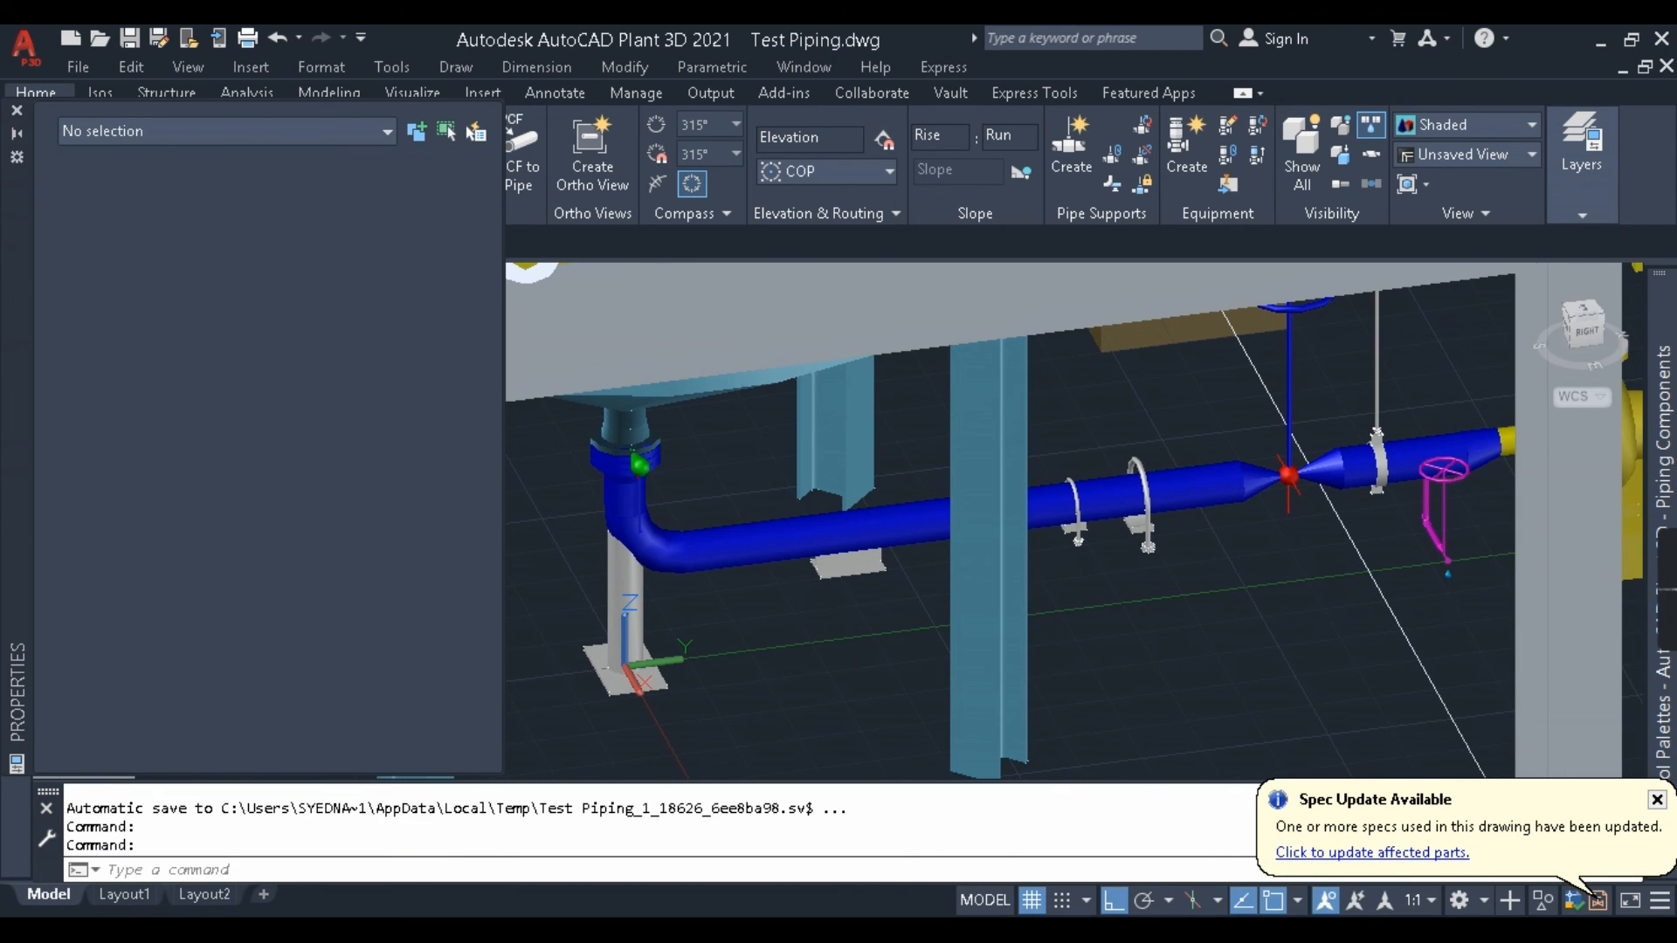